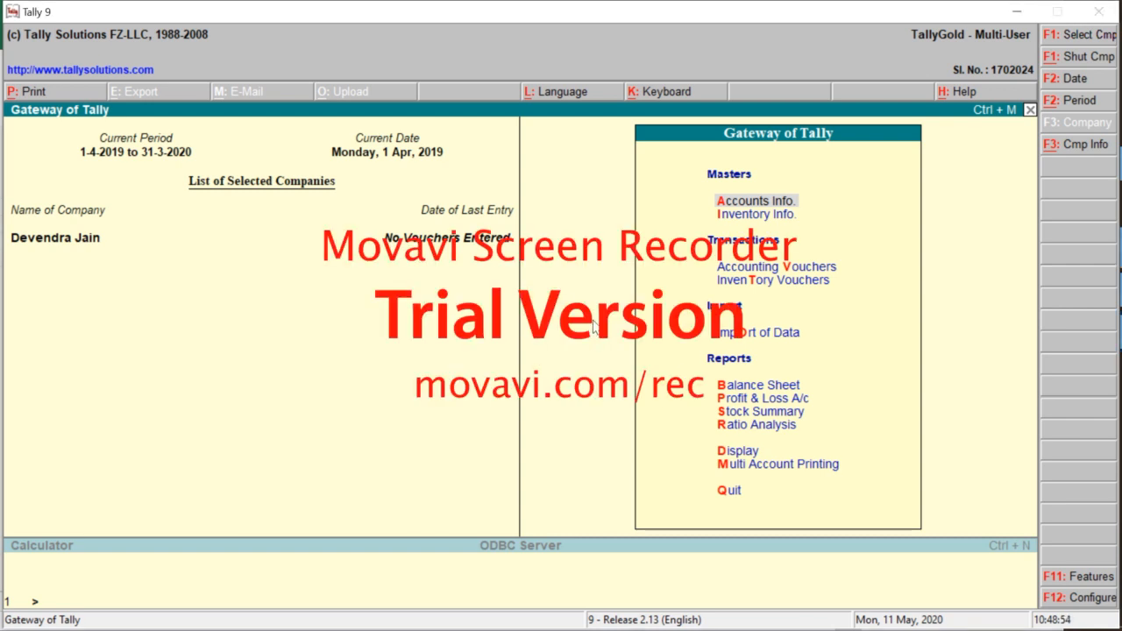
Open Accounting Voucher Creation from the Gateway of Tally, then switch to the Sales Data workbook
key("Down")
key("Down")
key("Down")
key("Down")
key("Down")
key("Down")
key("Down")
key("Down")
key("Down")
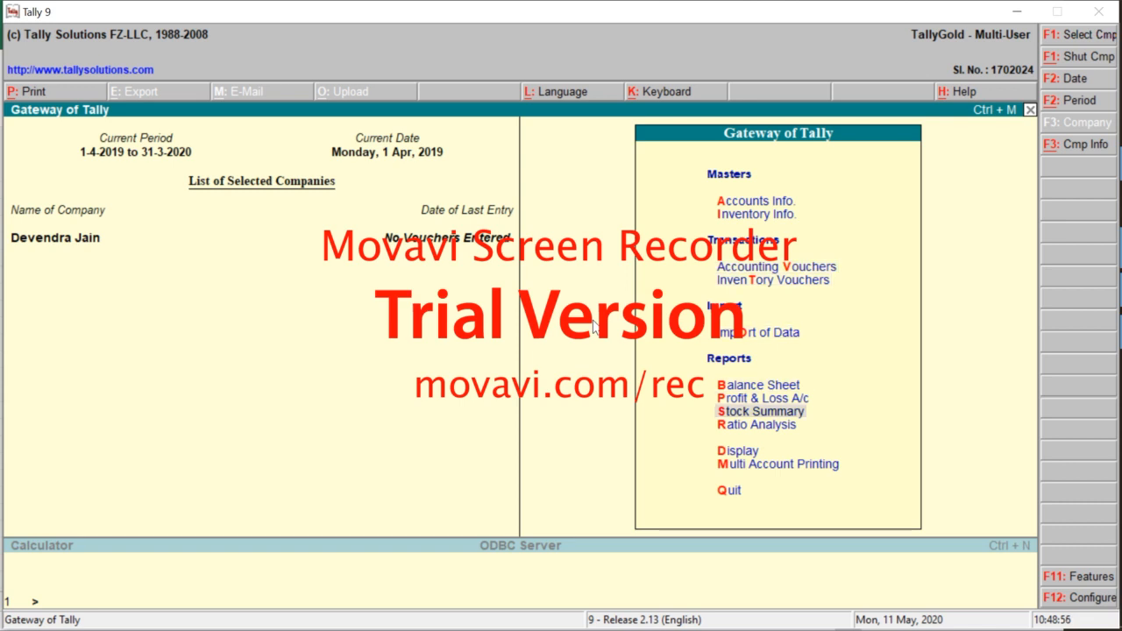
key("Up")
key("Up")
key("Up")
key("Up")
key("Up")
key("Up")
key("Up")
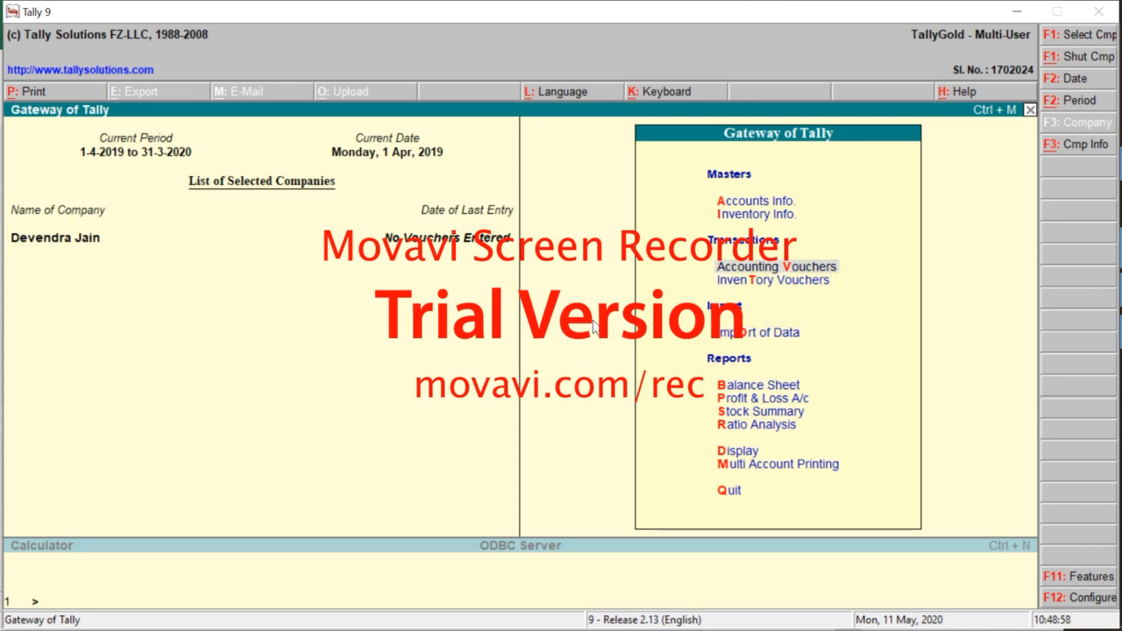
key("Return")
key("alt+Tab")
key("alt+Tab")
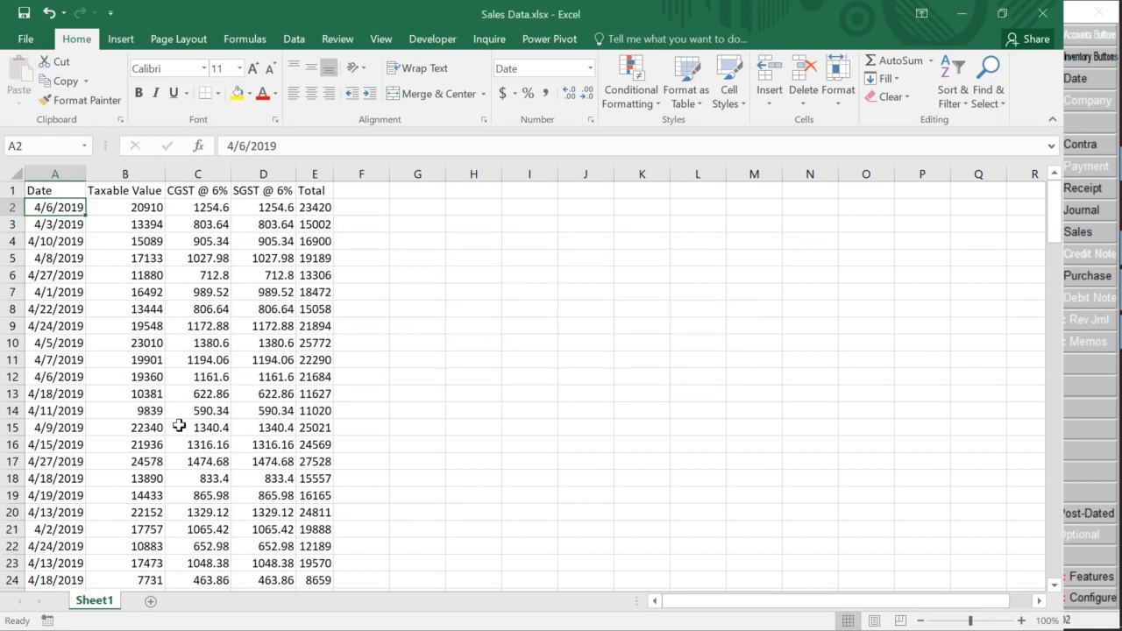
Review the dates, Taxable Value (20910) and CGST amounts in Sales Data, then return to Tally 9
scroll(178, 425, "down", 2)
scroll(178, 425, "up", 2)
left_click(98, 251)
key("Up")
key("Up")
key("Up")
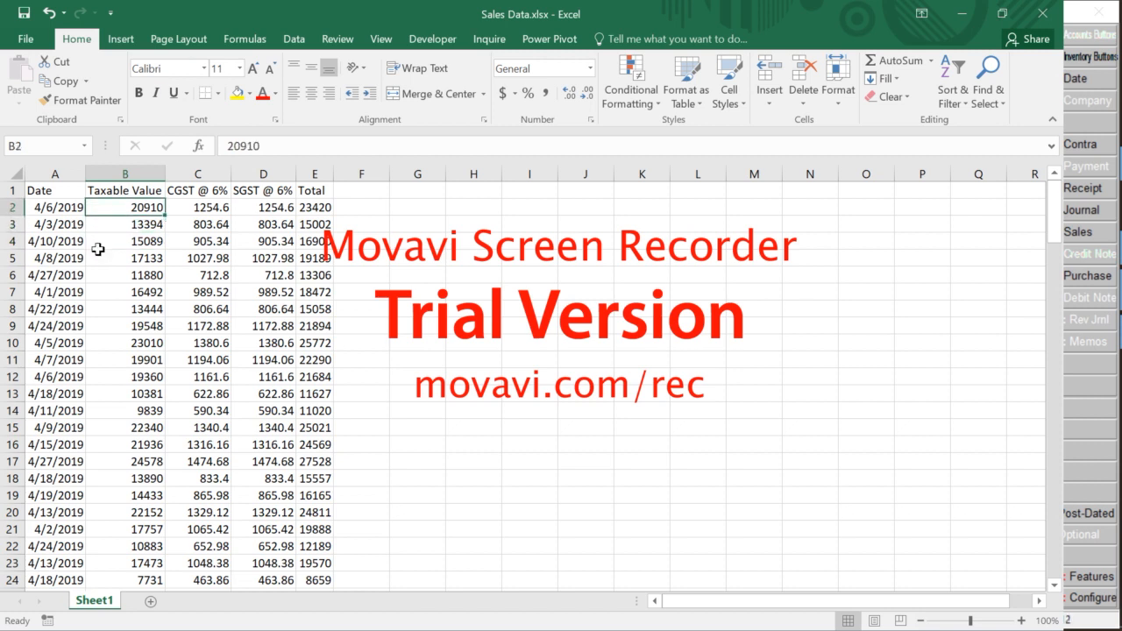
key("Left")
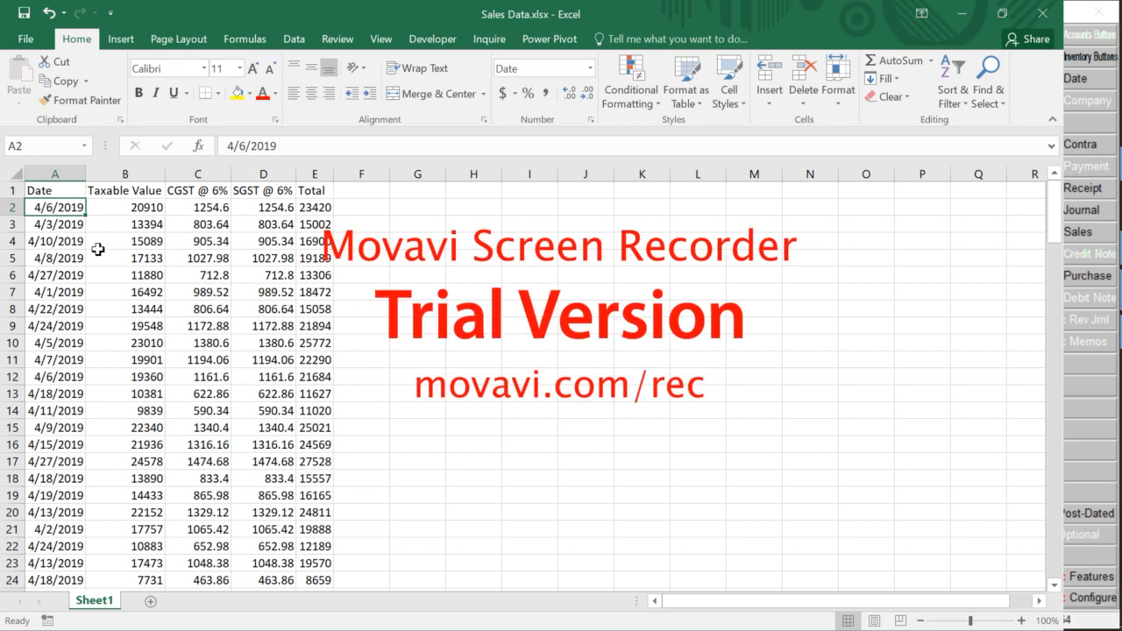
key("Right")
key("Right")
key("Left")
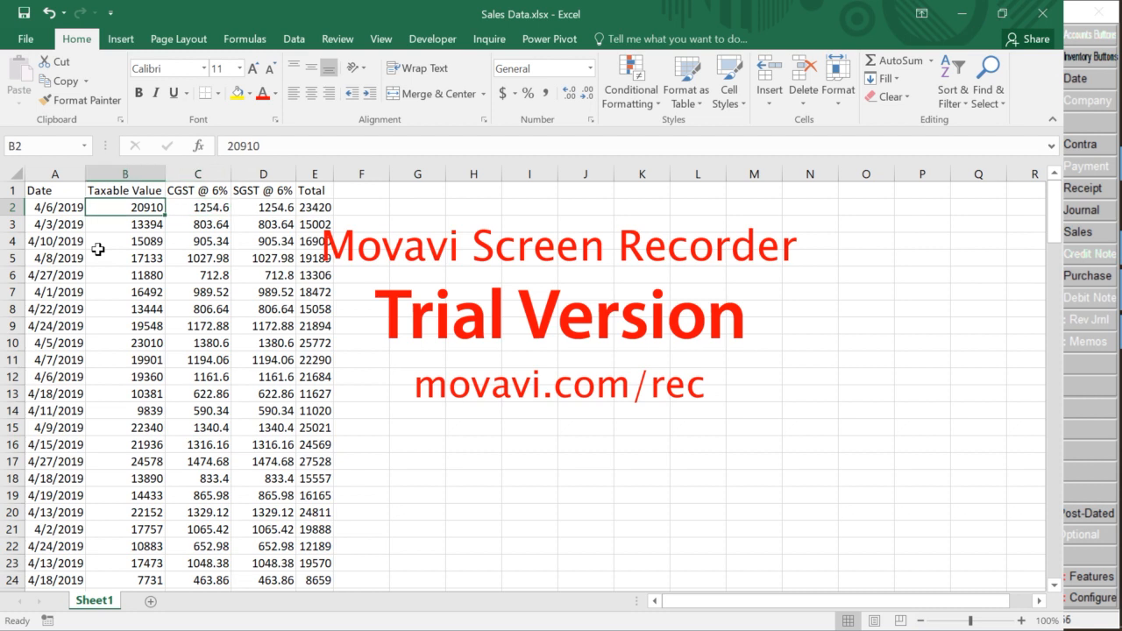
key("Left")
key("Right")
key("alt+Tab")
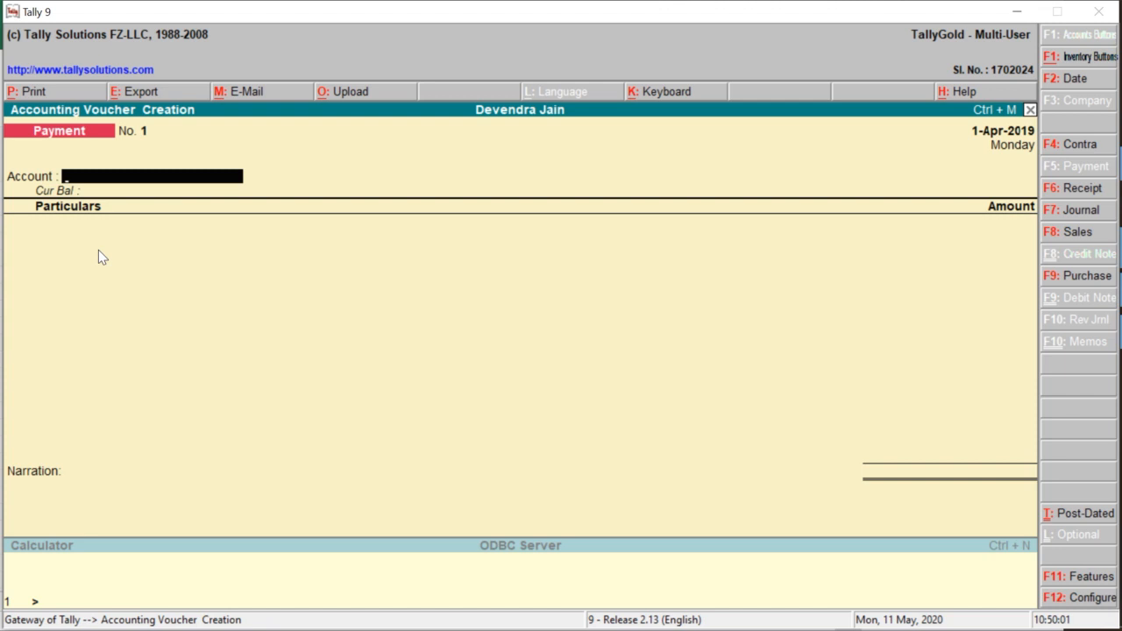
Change the voucher type to Sales in voucher mode and move to the By line
left_click(1078, 233)
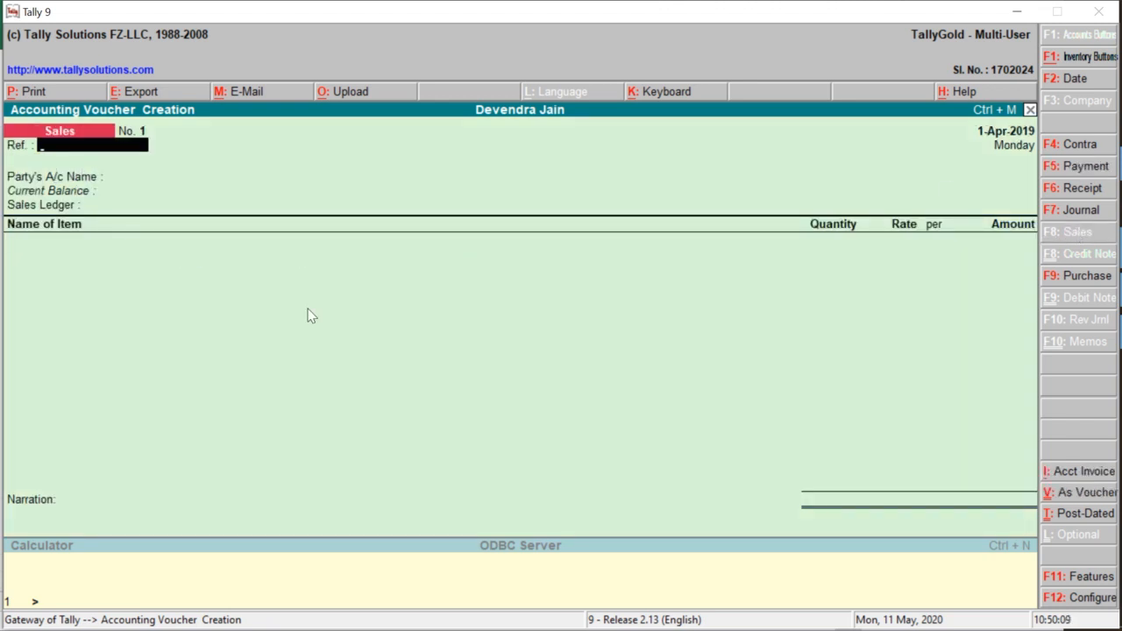
key("ctrl+v")
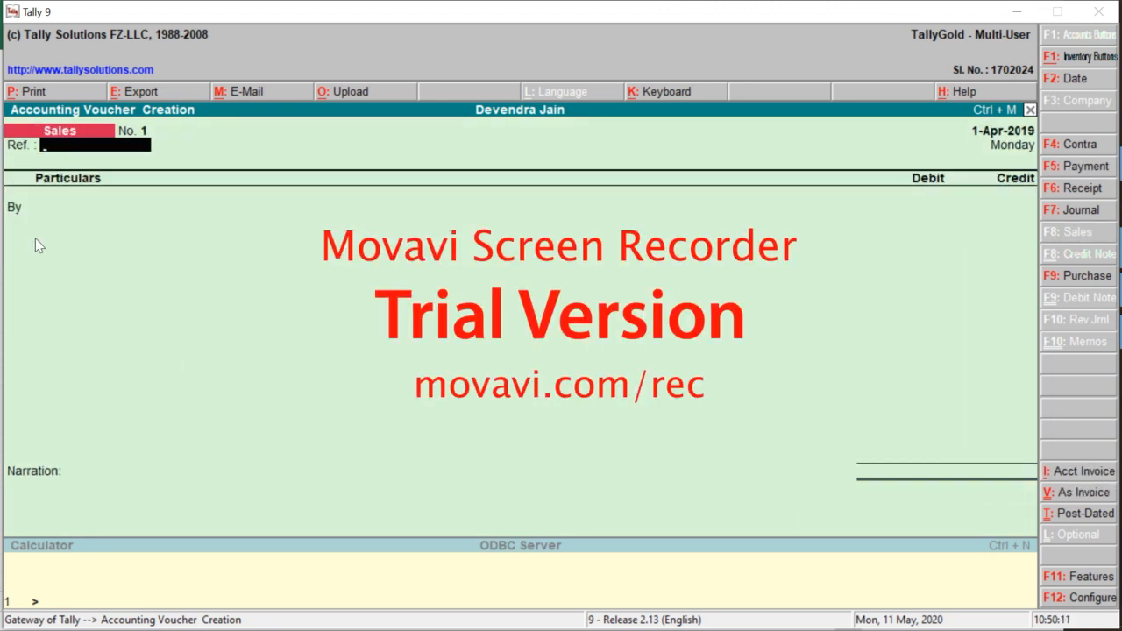
key("Return")
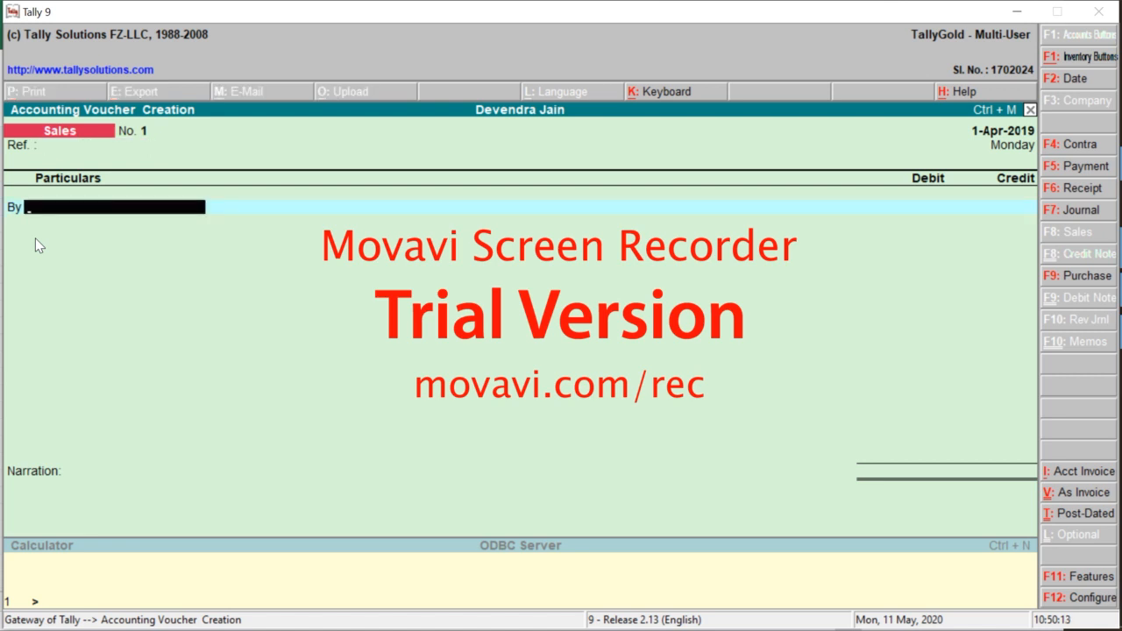
left_click(35, 239)
Create a Sundry Debtors ledger under the Sundry Debtors group with bill-by-bill set to No
key("alt+c")
type("Su")
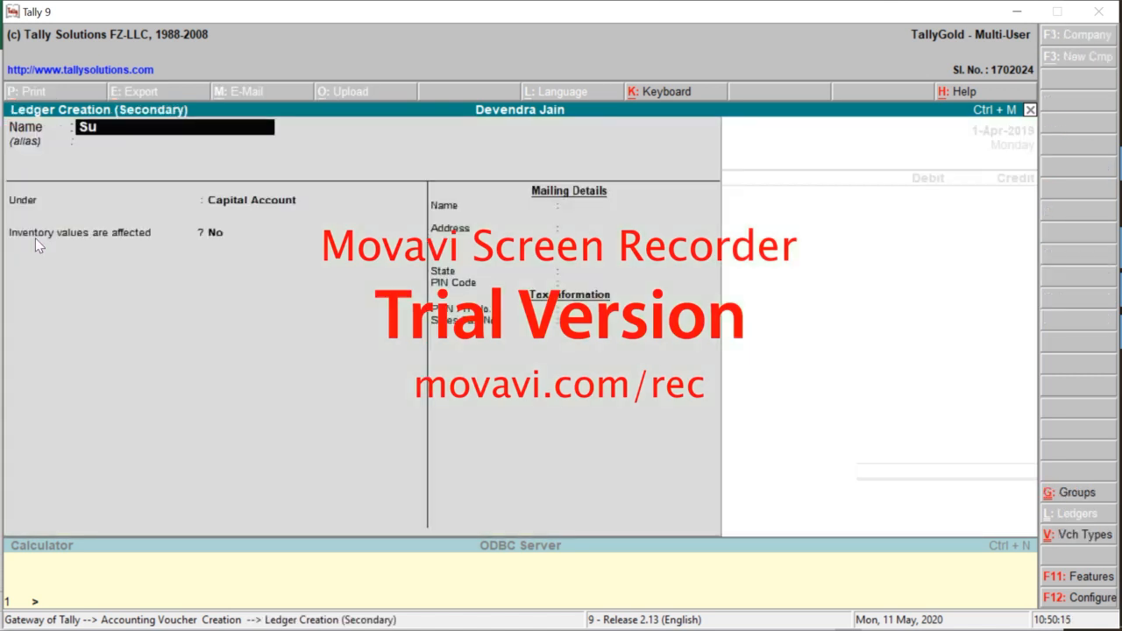
type("ndry Debtors")
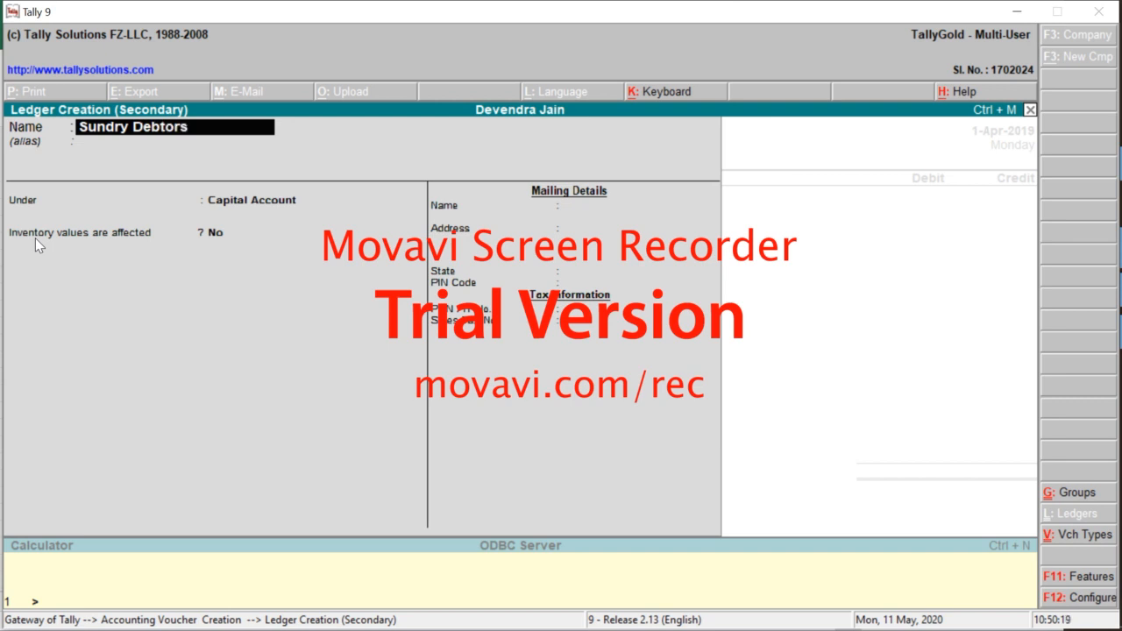
key("Return")
key("Return")
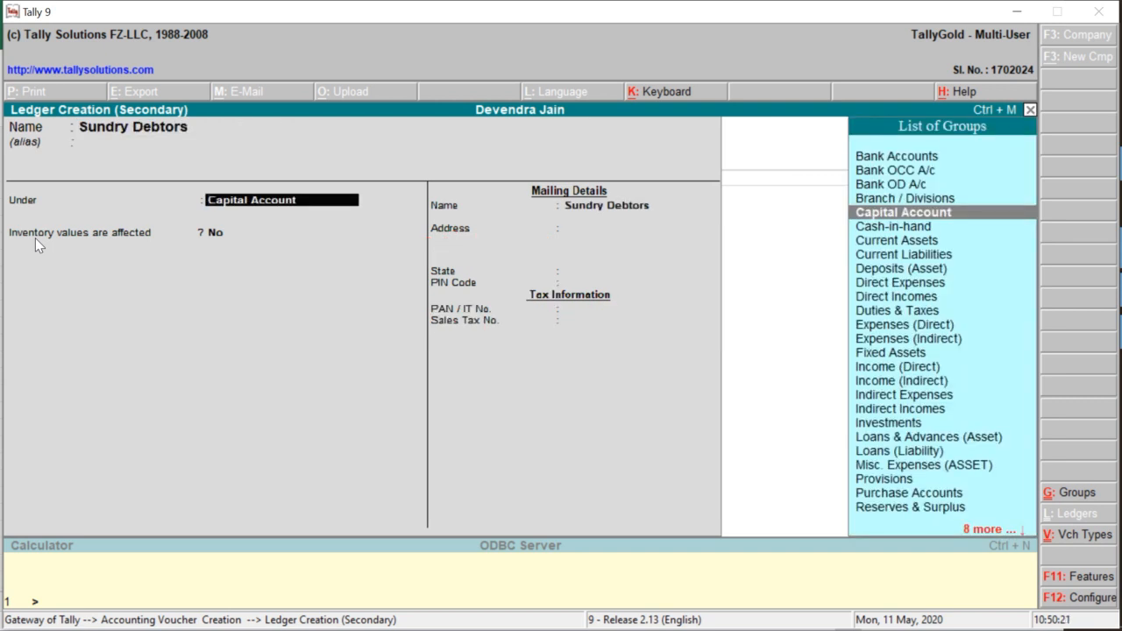
type("Sund")
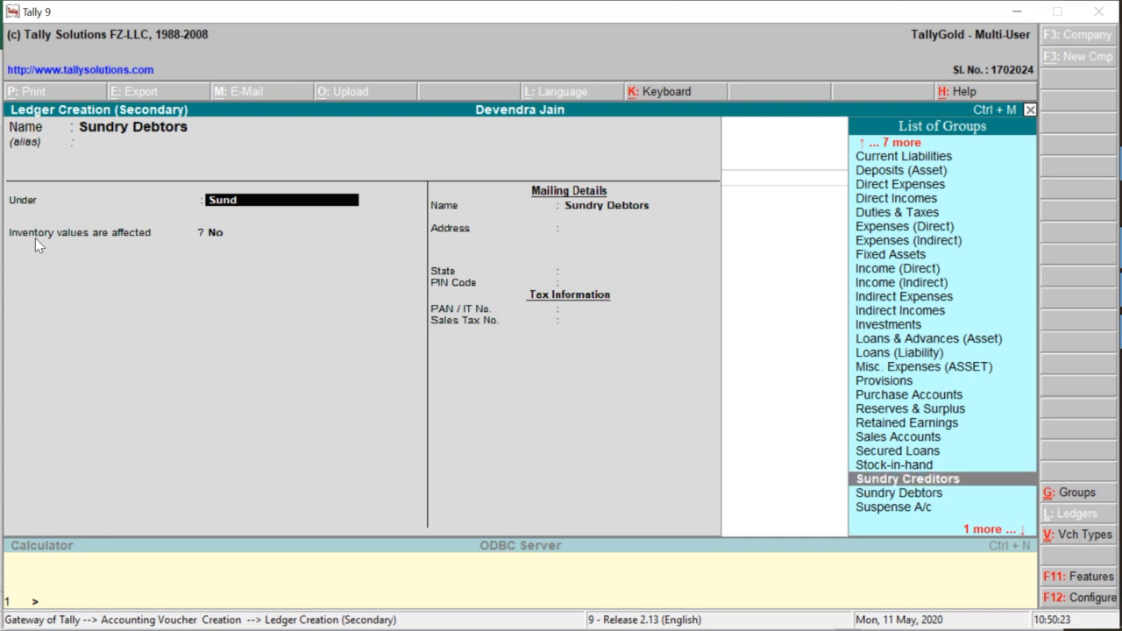
key("Down")
key("Return")
key("Return")
key("BackSpace")
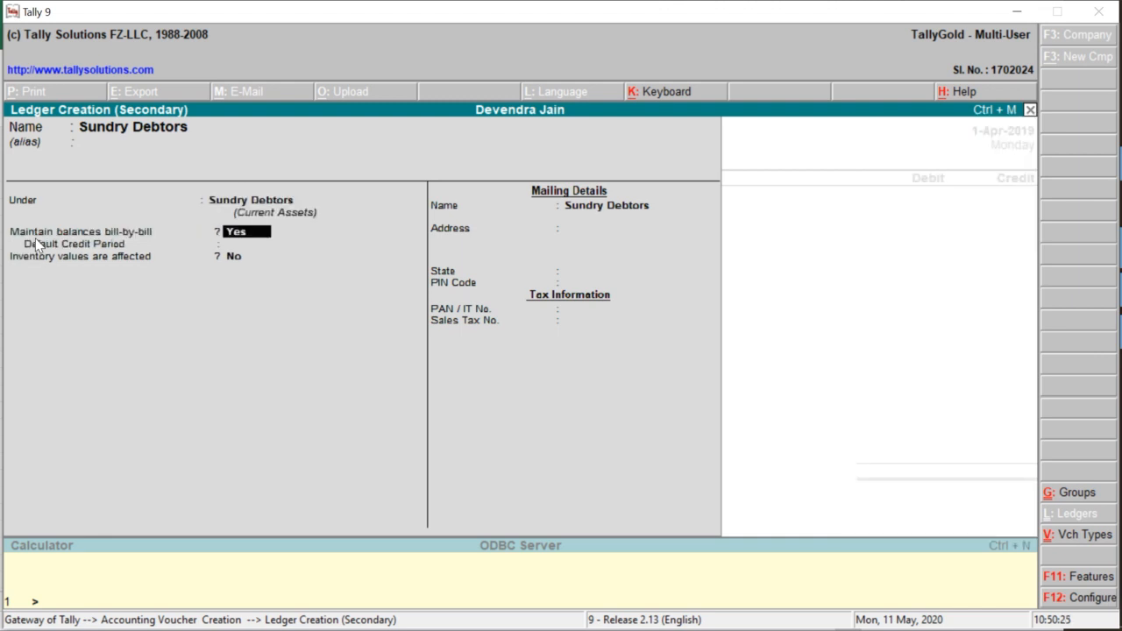
key("n")
key("Return")
key("Return")
key("Return")
key("Return")
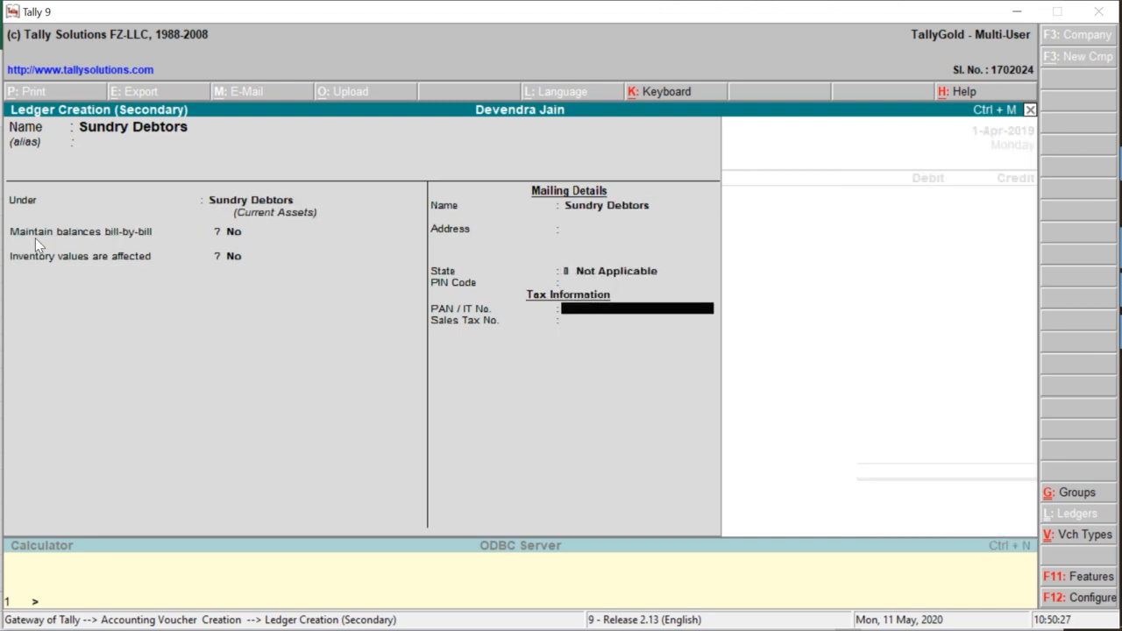
key("Return")
key("Return")
key("Return")
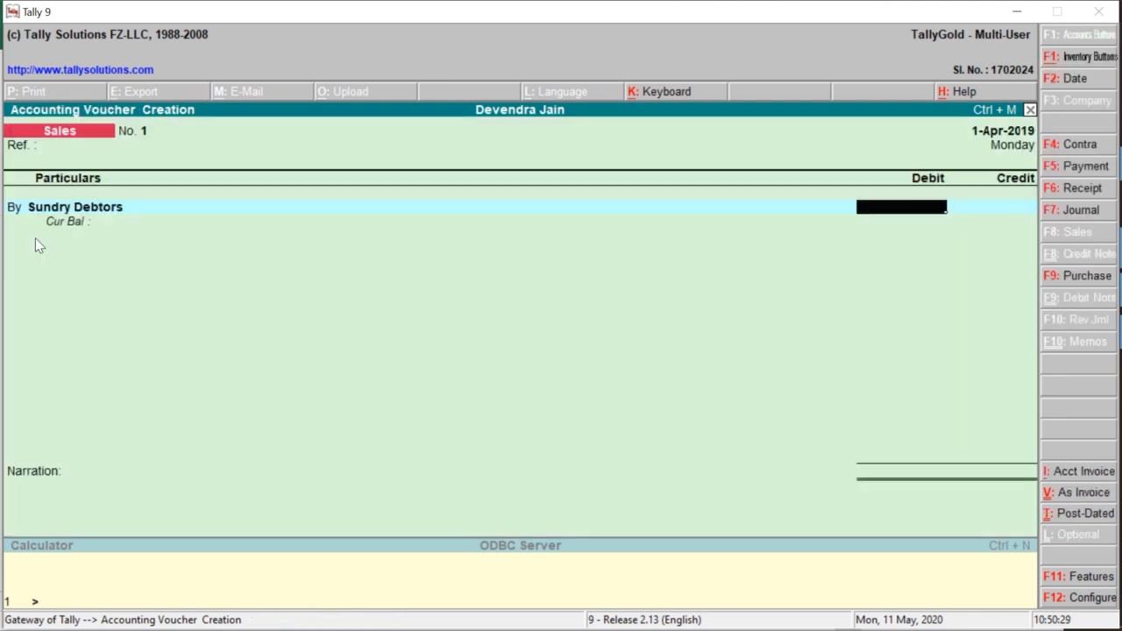
Debit Sundry Debtors 500 and name a new credit ledger 'GST Sales @ 12%'
type("500")
key("Return")
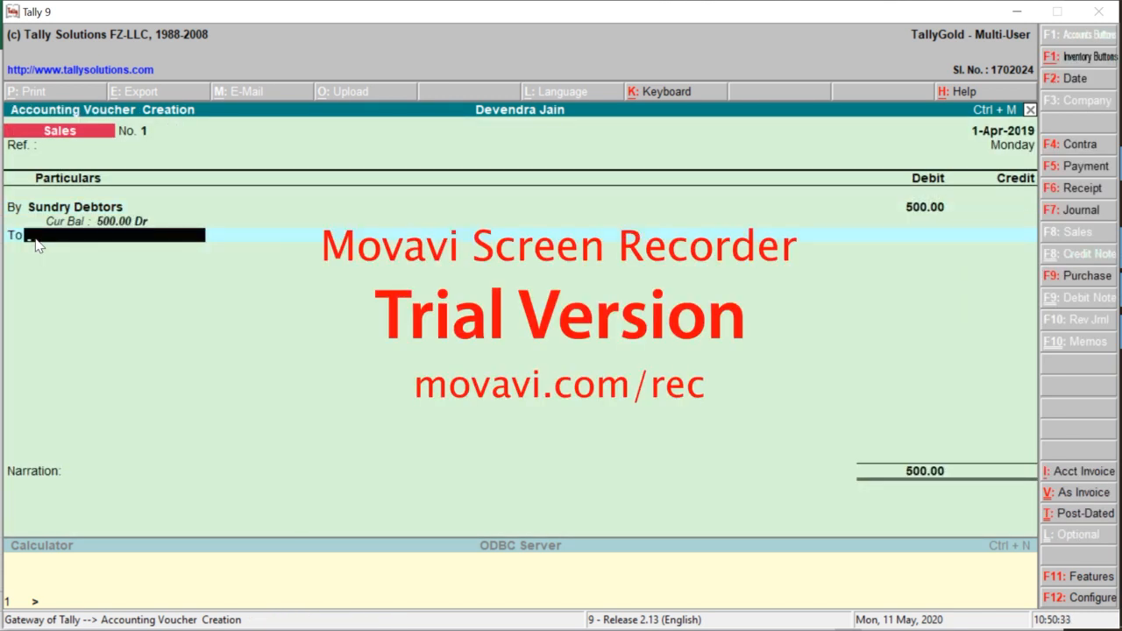
key("alt+c")
type("G")
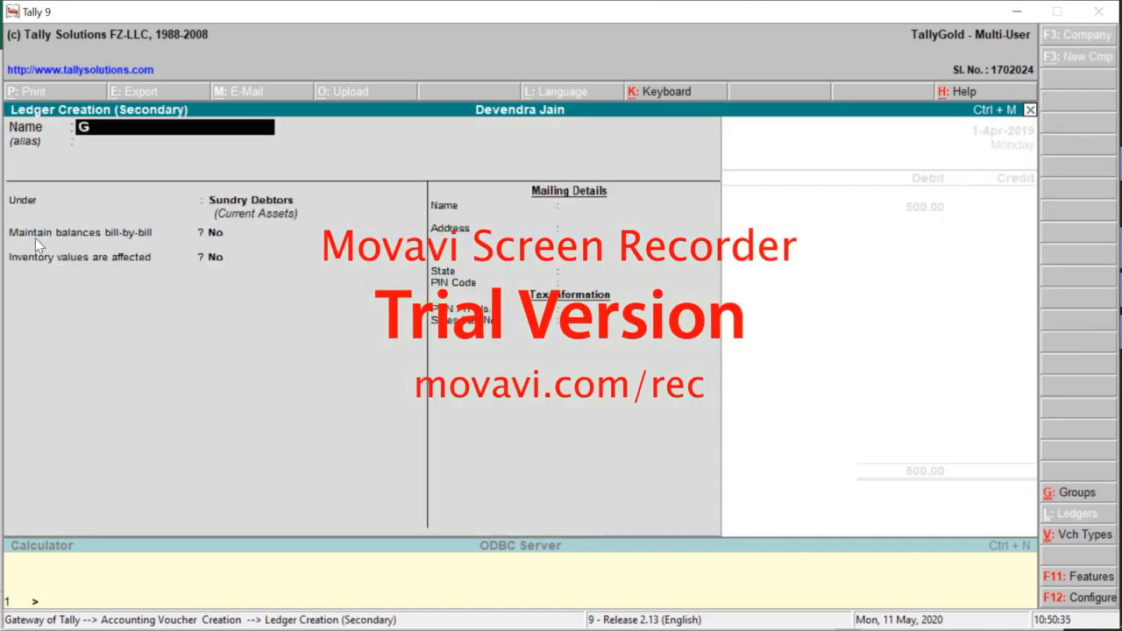
type("ST Sales @")
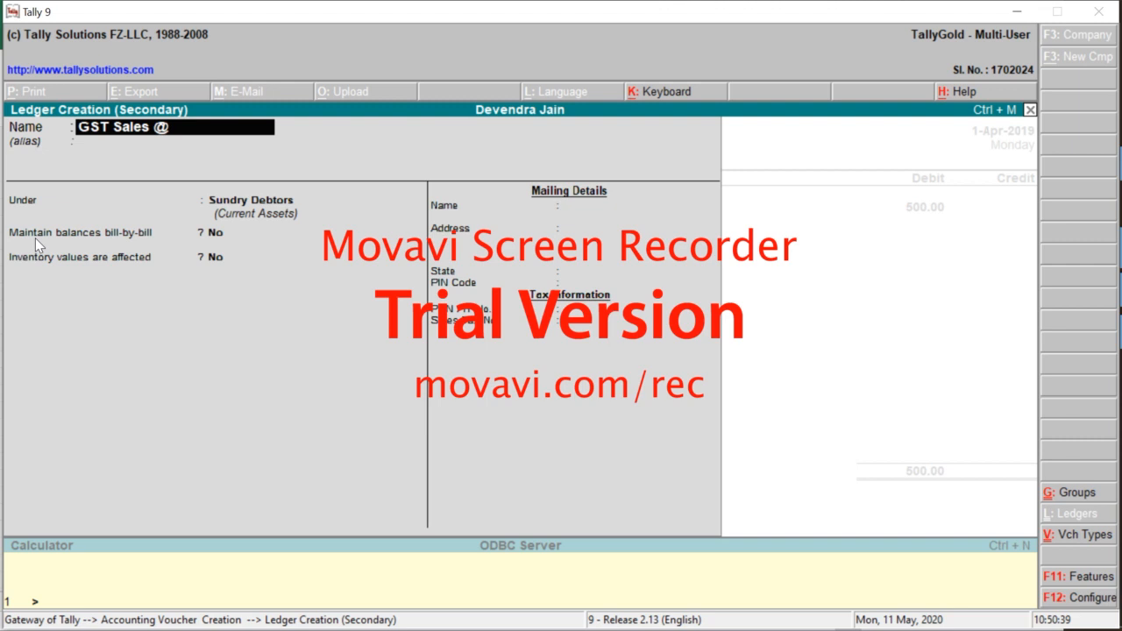
type(" 12%")
key("Return")
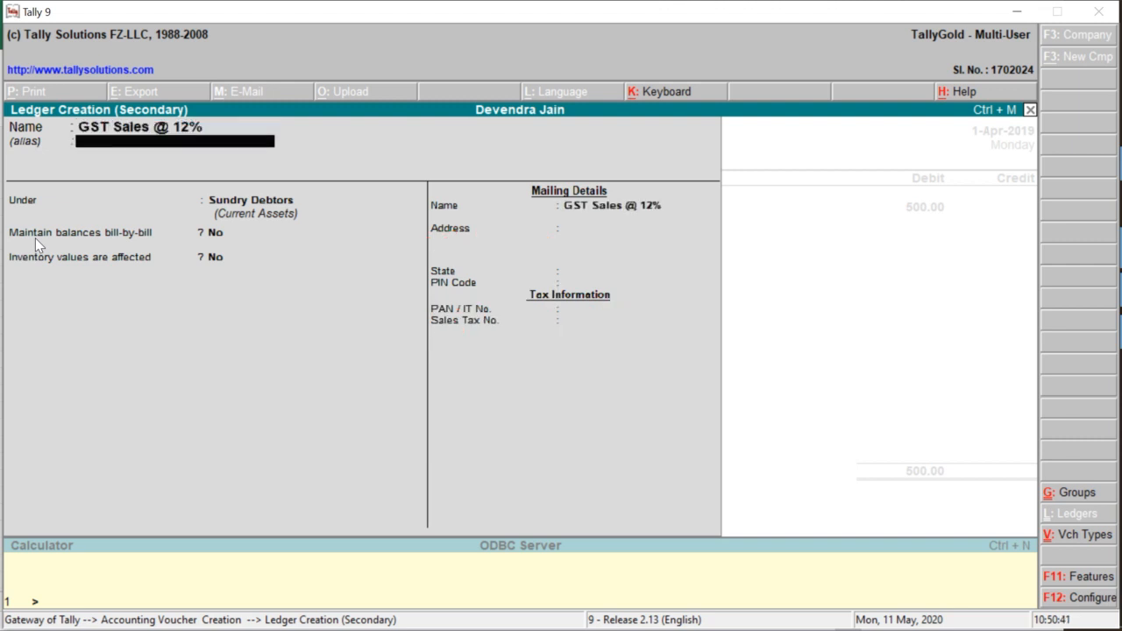
key("Return")
key("Return")
File GST Sales @ 12% under Sales Accounts, inventory No, and credit it 500/1.12 (446.43)
key("BackSpace")
type("Sales")
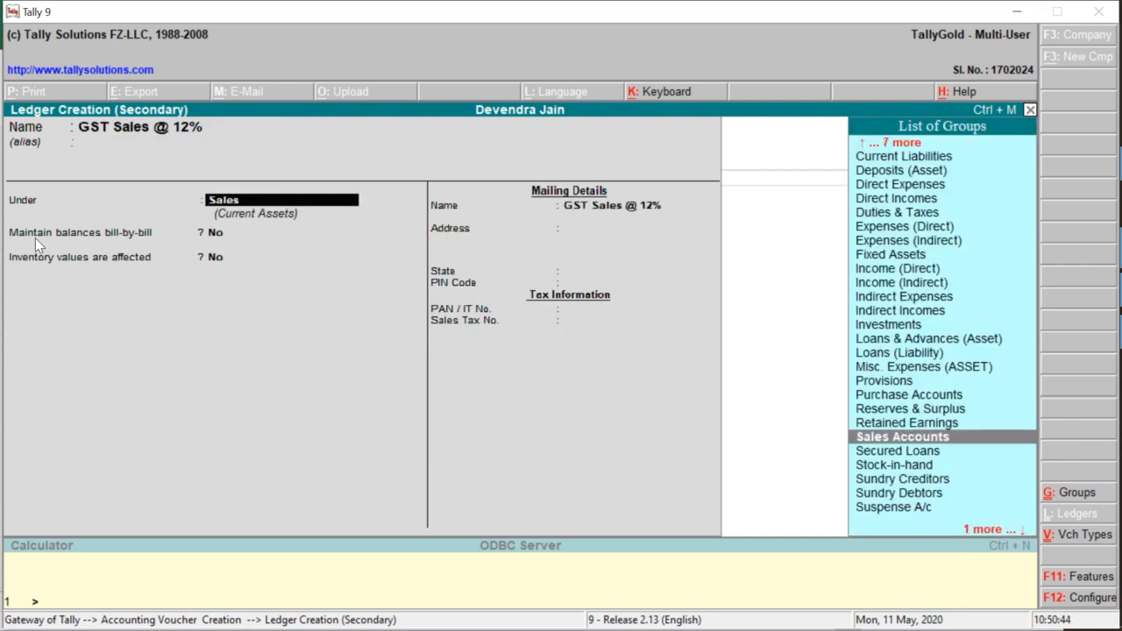
key("Return")
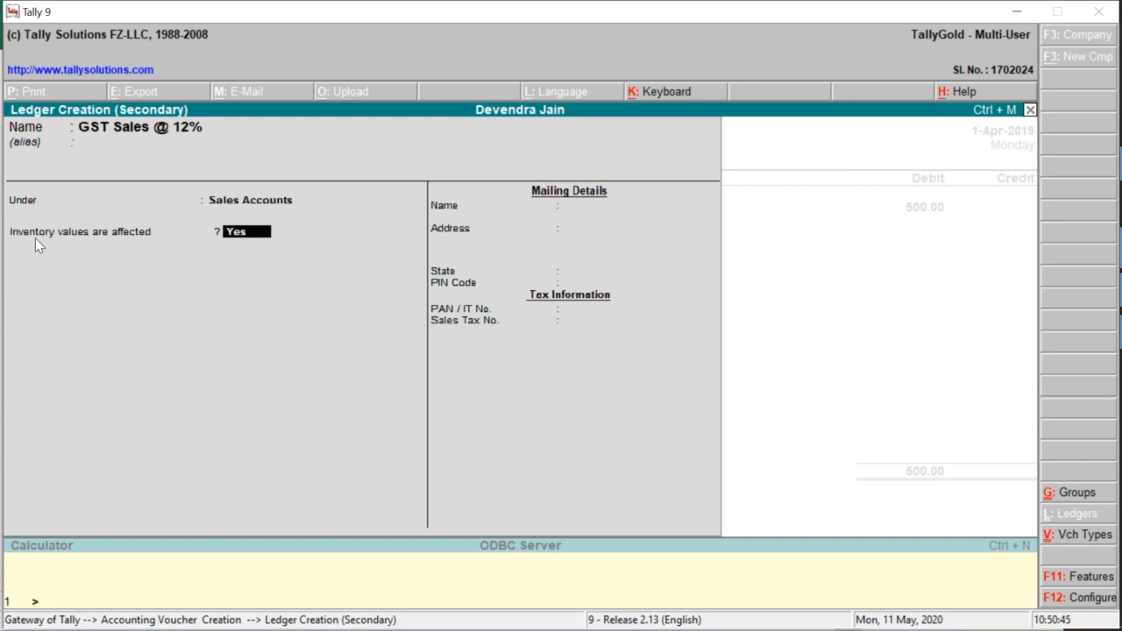
key("n")
key("Return")
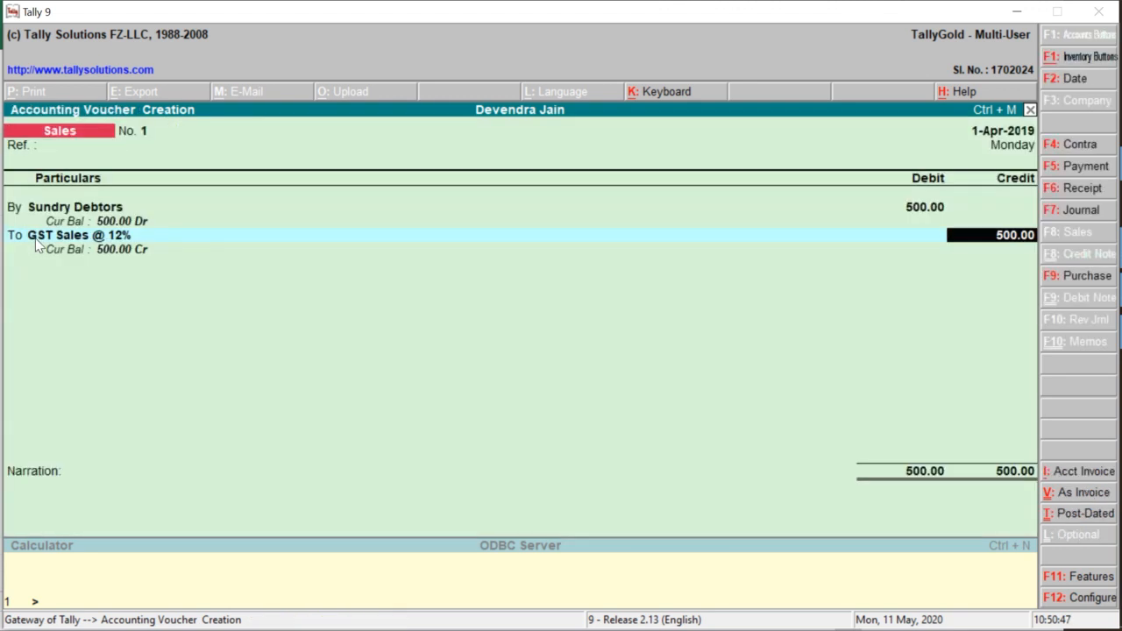
type("500")
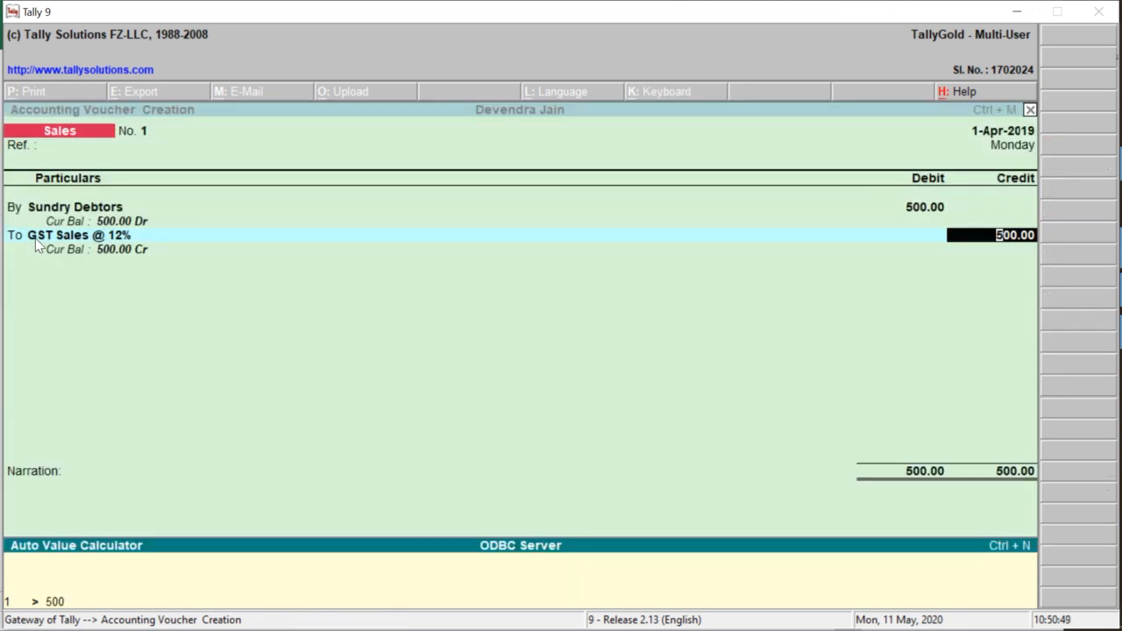
type("/1.12")
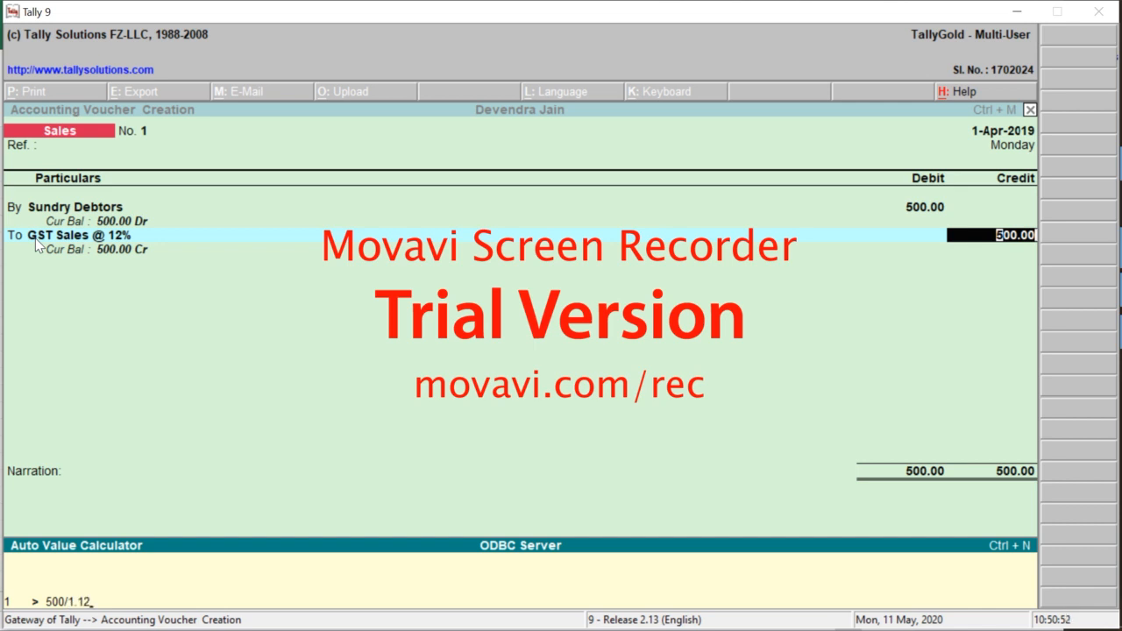
key("Return")
key("Return")
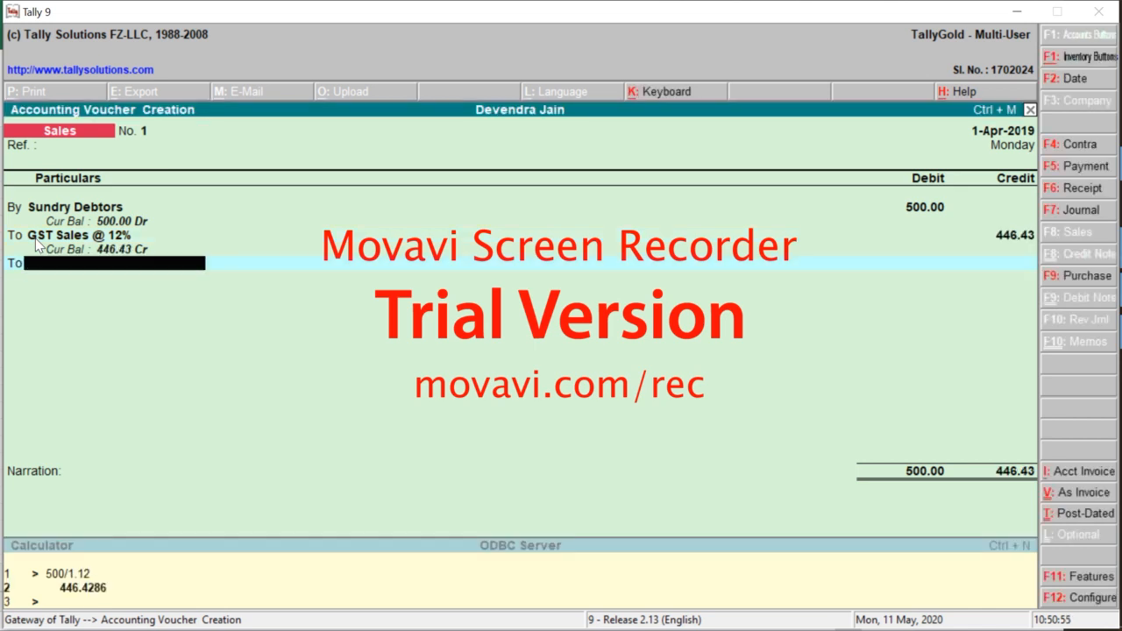
Create a CGST @ 6% ledger under Duties & Taxes and credit it 26.79
key("alt+c")
type("CGS")
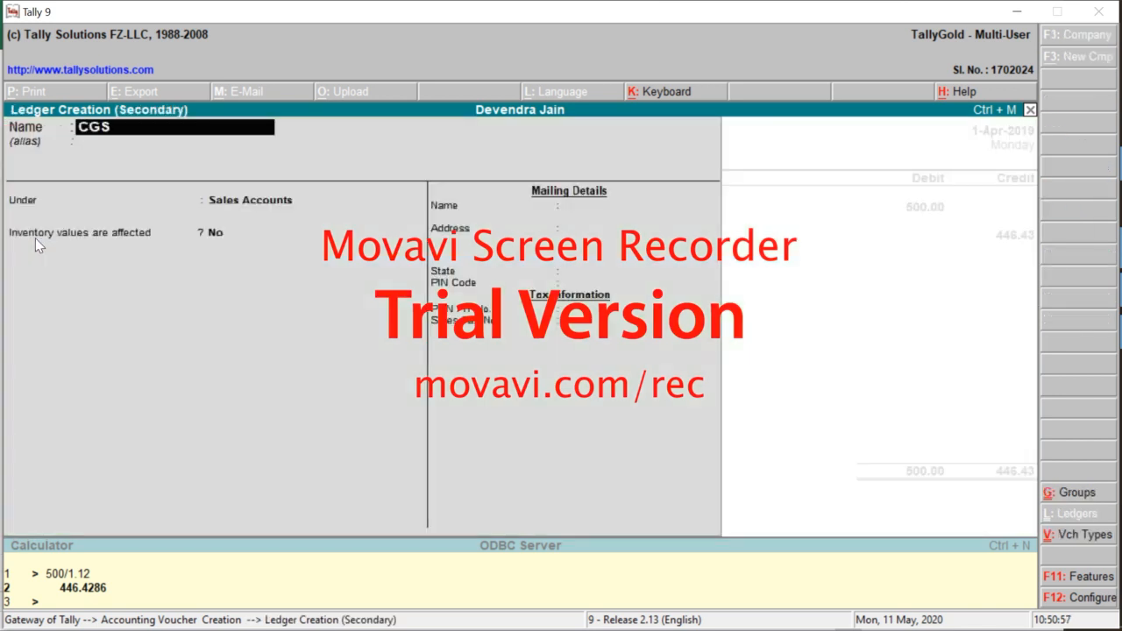
type("T @ 6%")
key("Return")
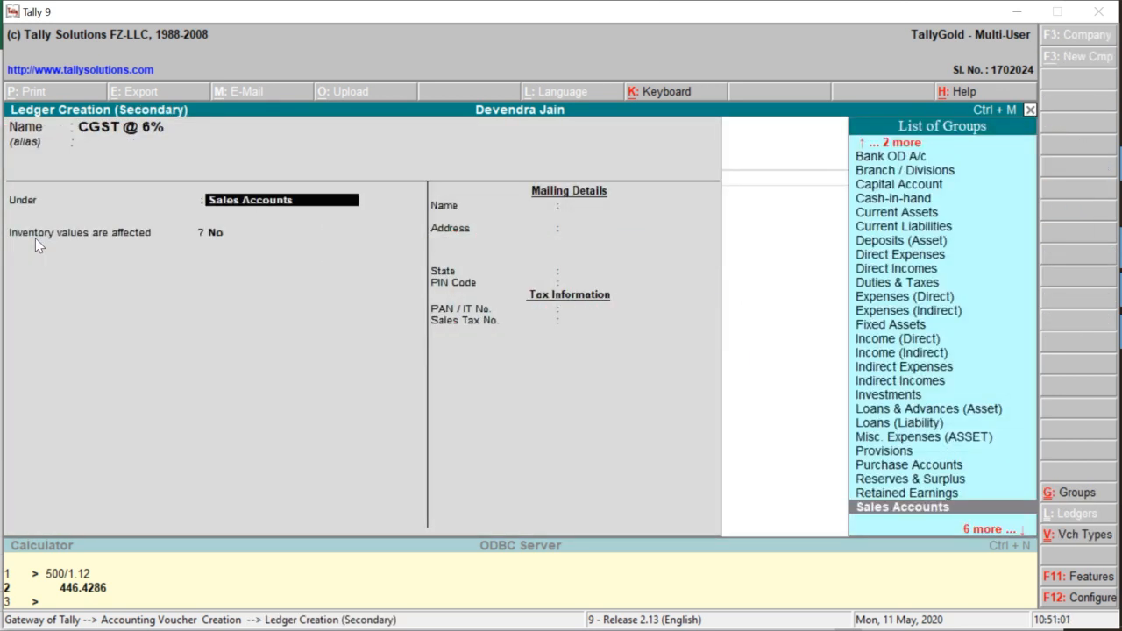
type("Dut")
key("Return")
key("Return")
key("Return")
key("Return")
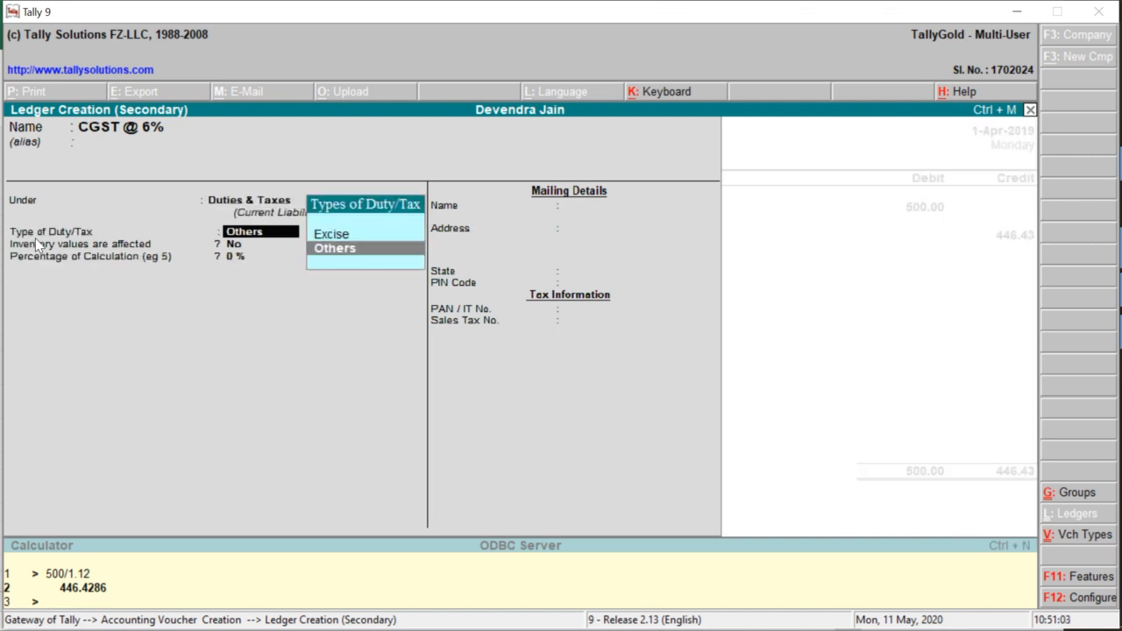
key("Return")
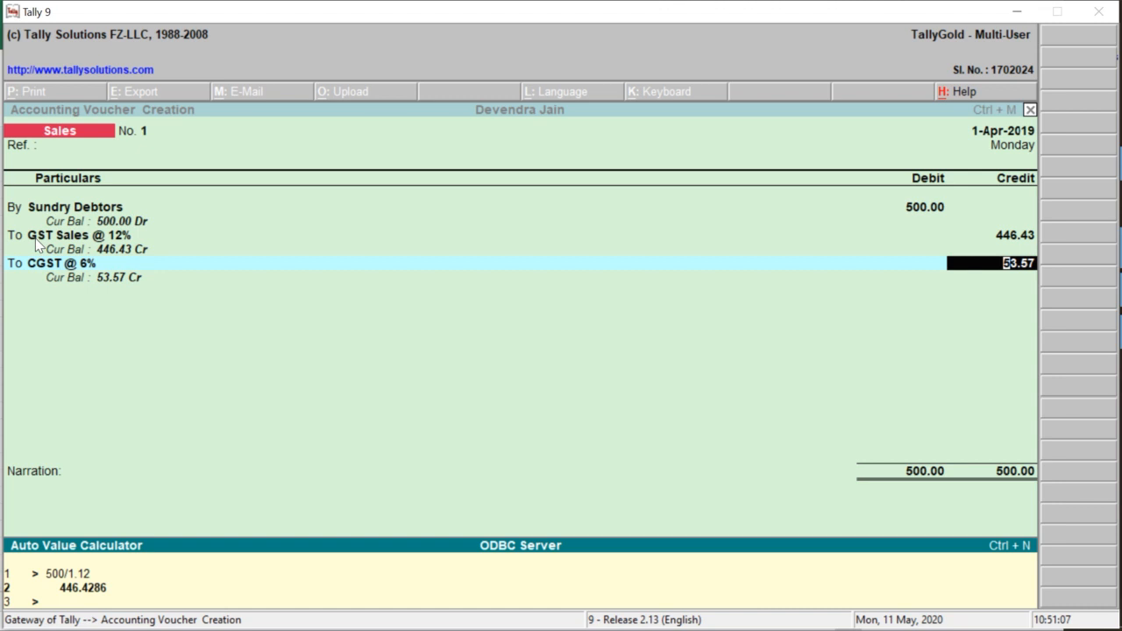
type("0.06")
key("Return")
key("Return")
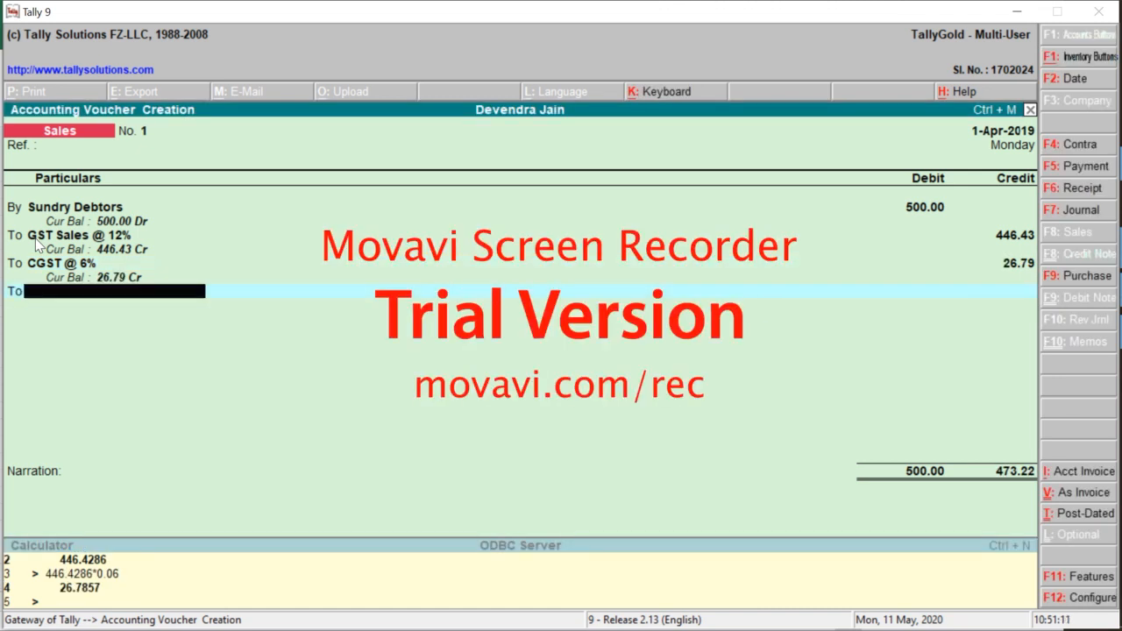
Create an SGST @ 6% ledger and credit it 26.79, bringing credits to 500.01
key("alt+c")
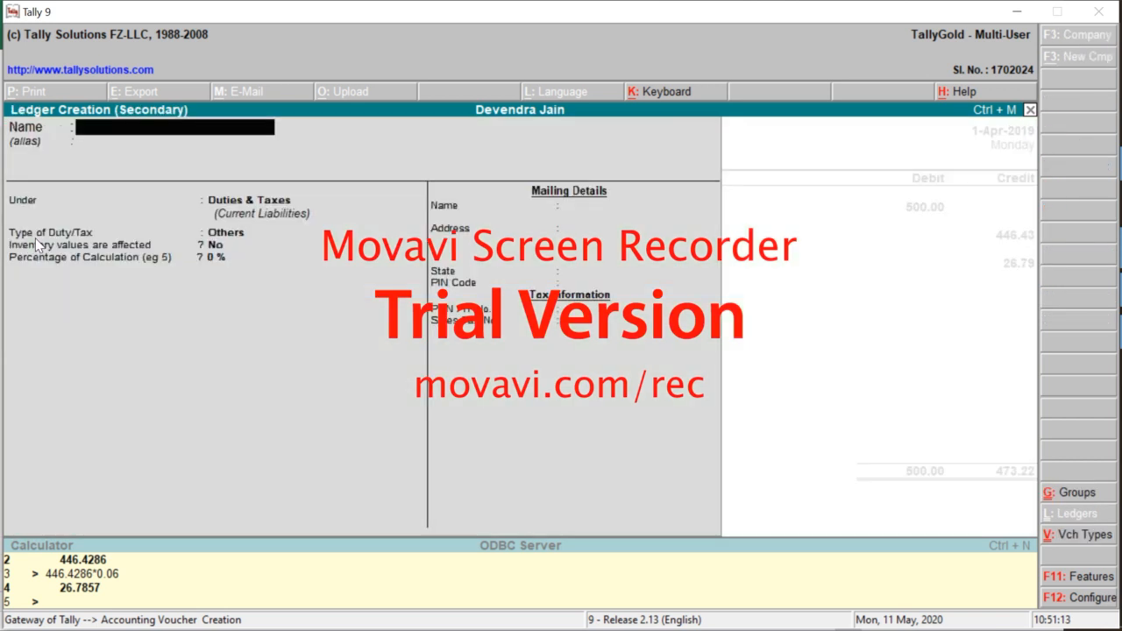
type("SGST")
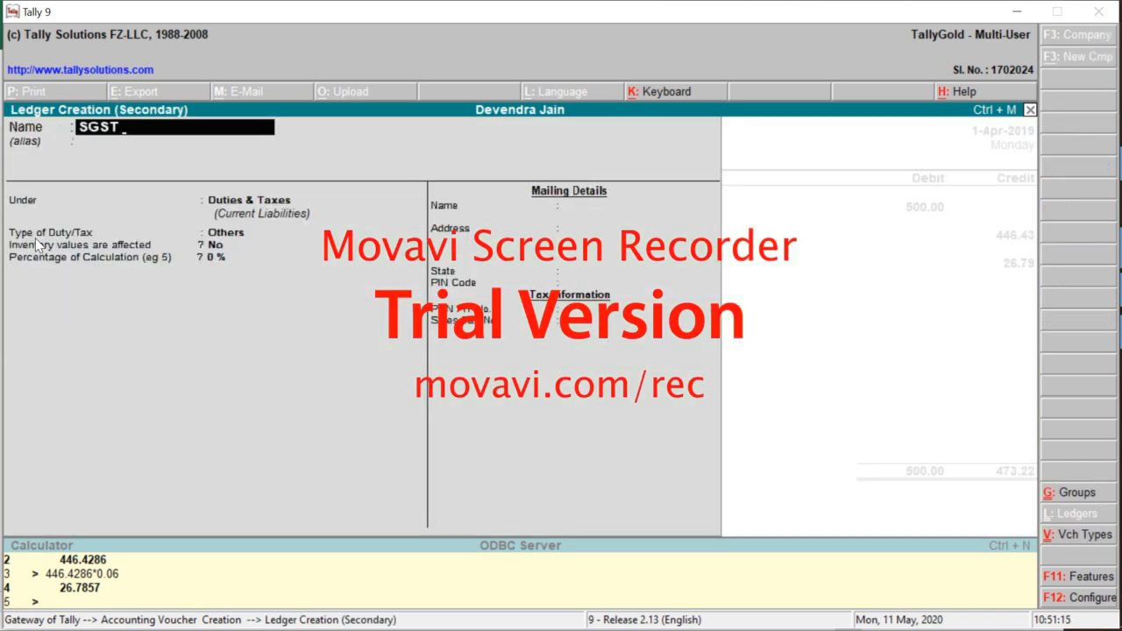
type(" @ 6%")
key("Return")
key("Return")
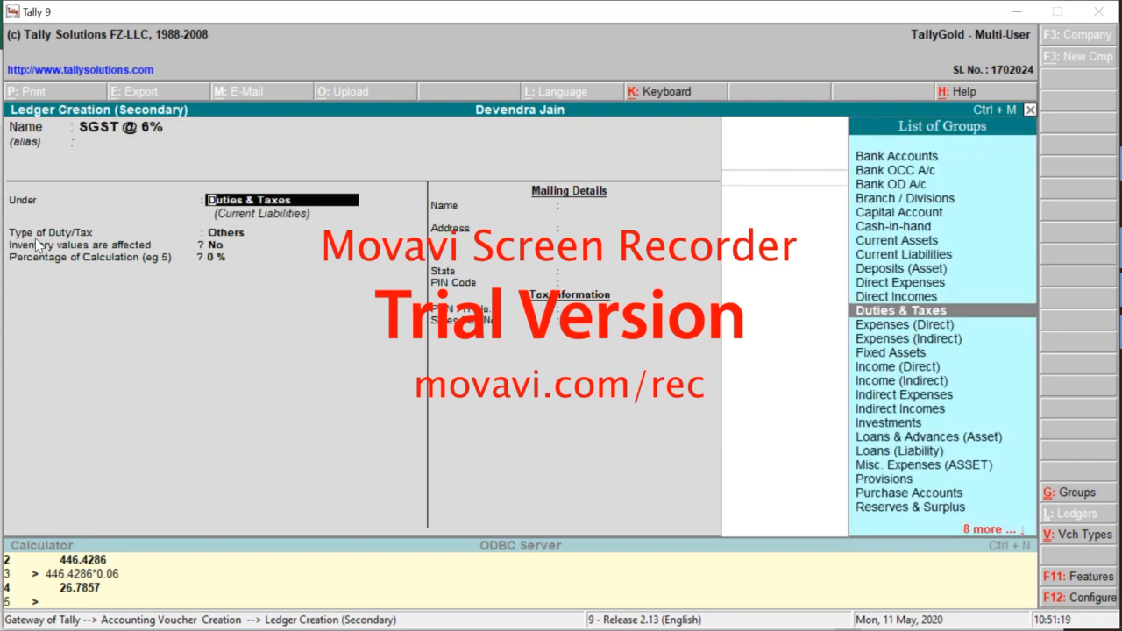
key("ctrl+a")
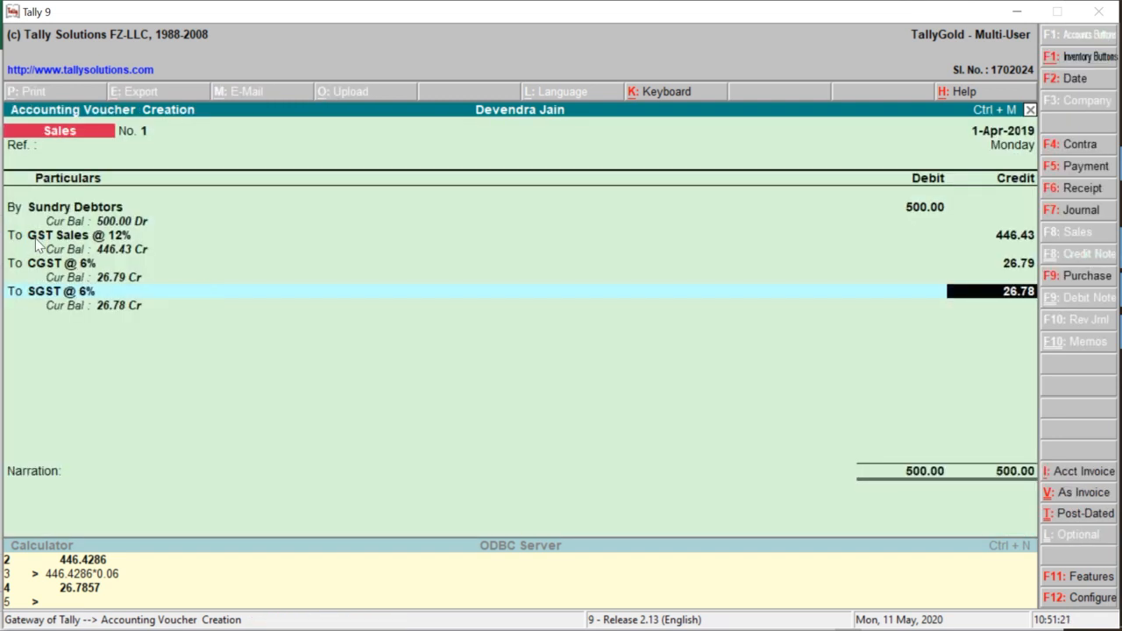
type("26.79")
key("Return")
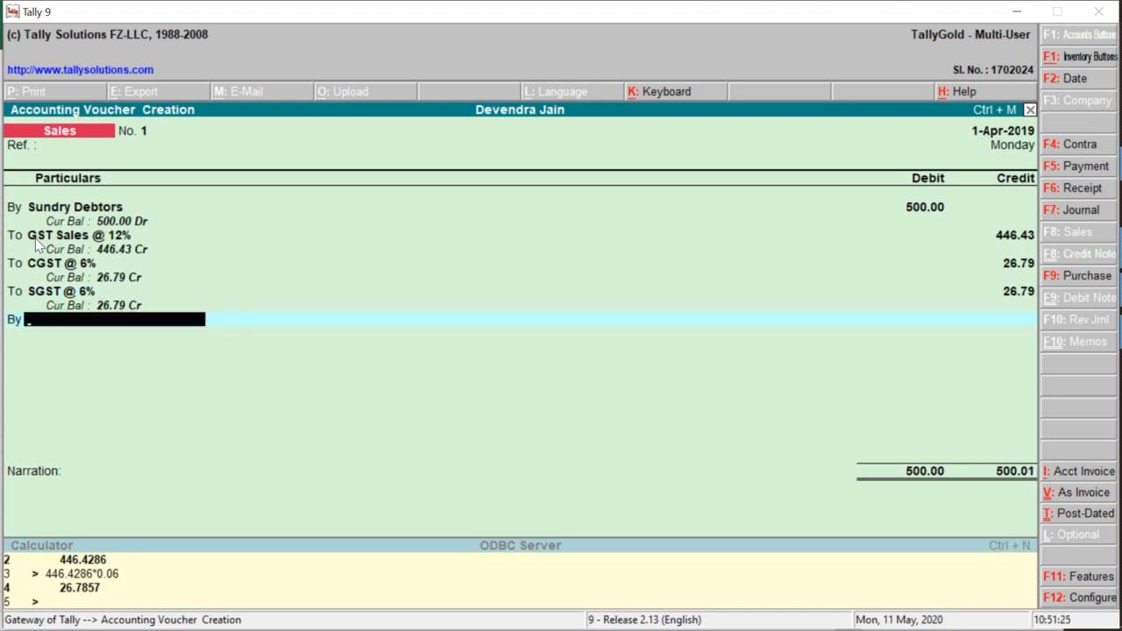
Create a Round Off ledger under Indirect Expenses for the 0.01 debit, deferring the voucher save
key("alt+c")
type("Roun")
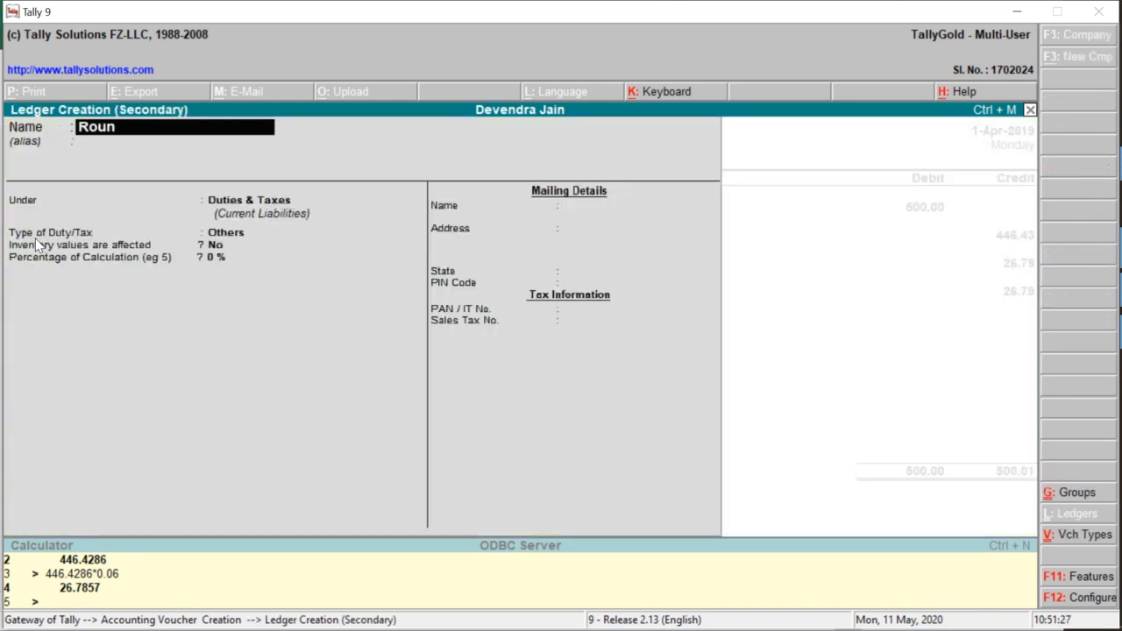
type("d Off")
key("Return")
key("Return")
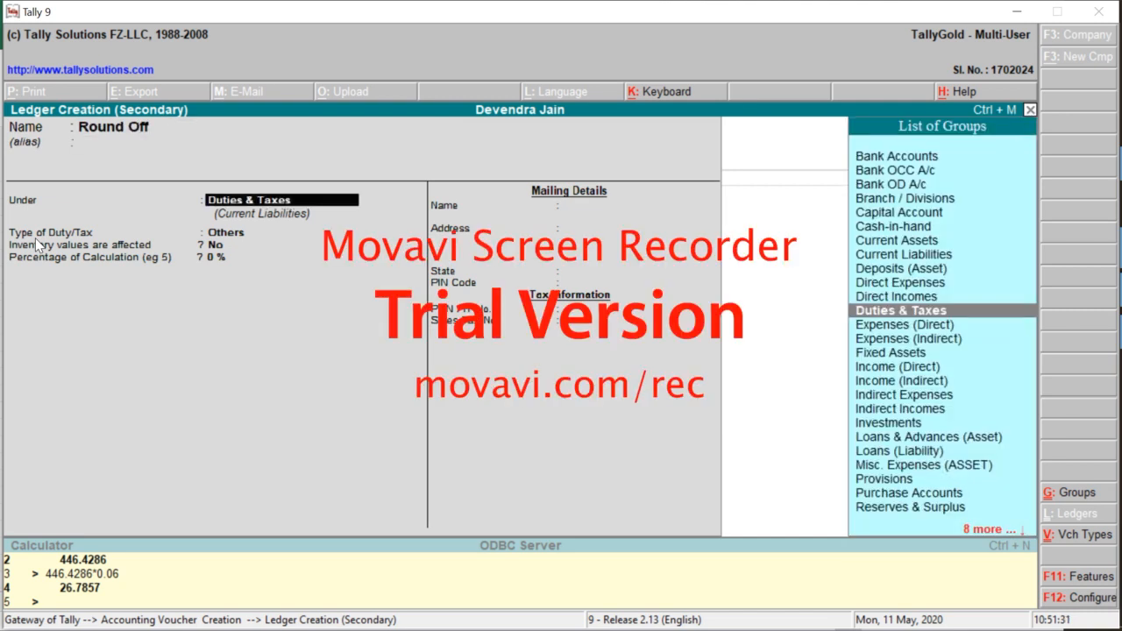
type("Indi")
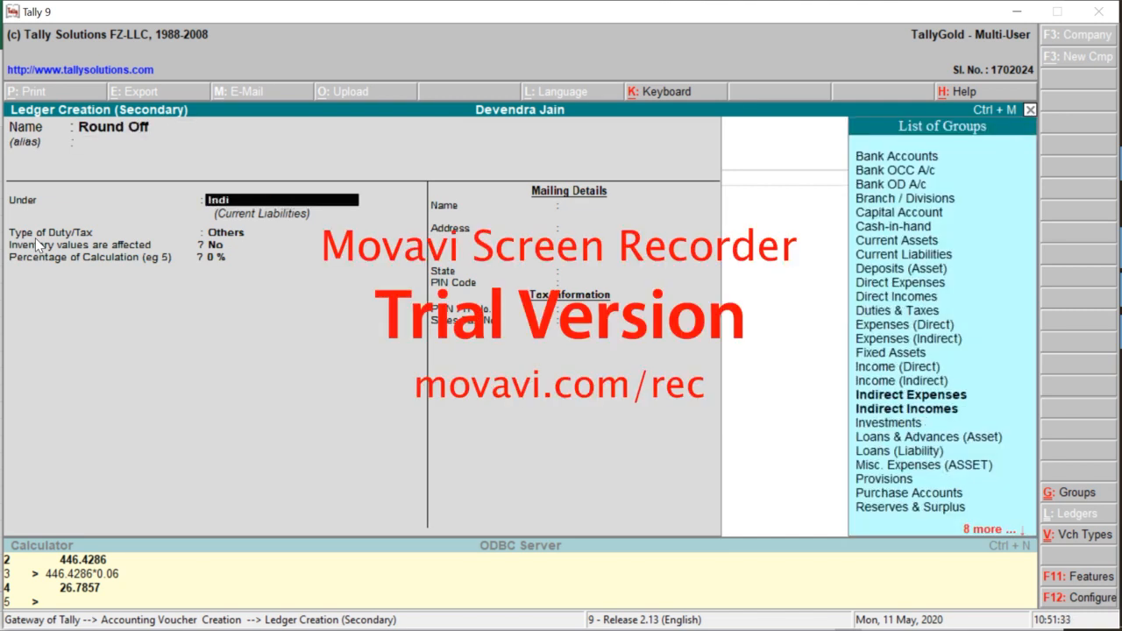
key("Return")
key("Return")
key("Return")
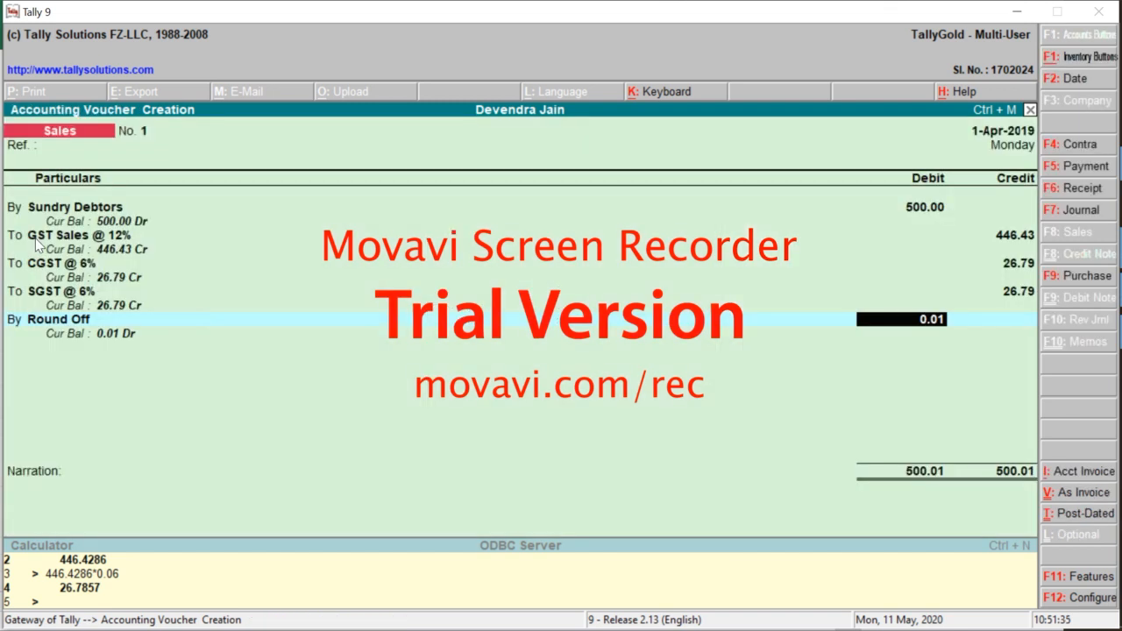
key("Return")
key("Return")
key("Return")
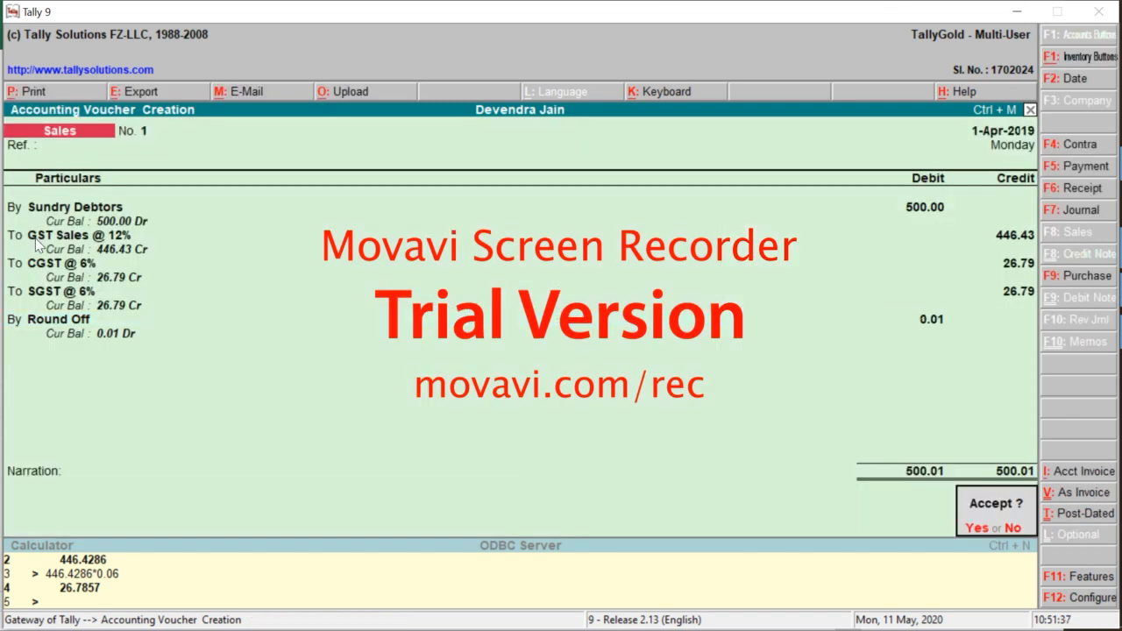
key("Escape")
Enter the narration 'Sample' and save sales voucher No. 1
type("Ye")
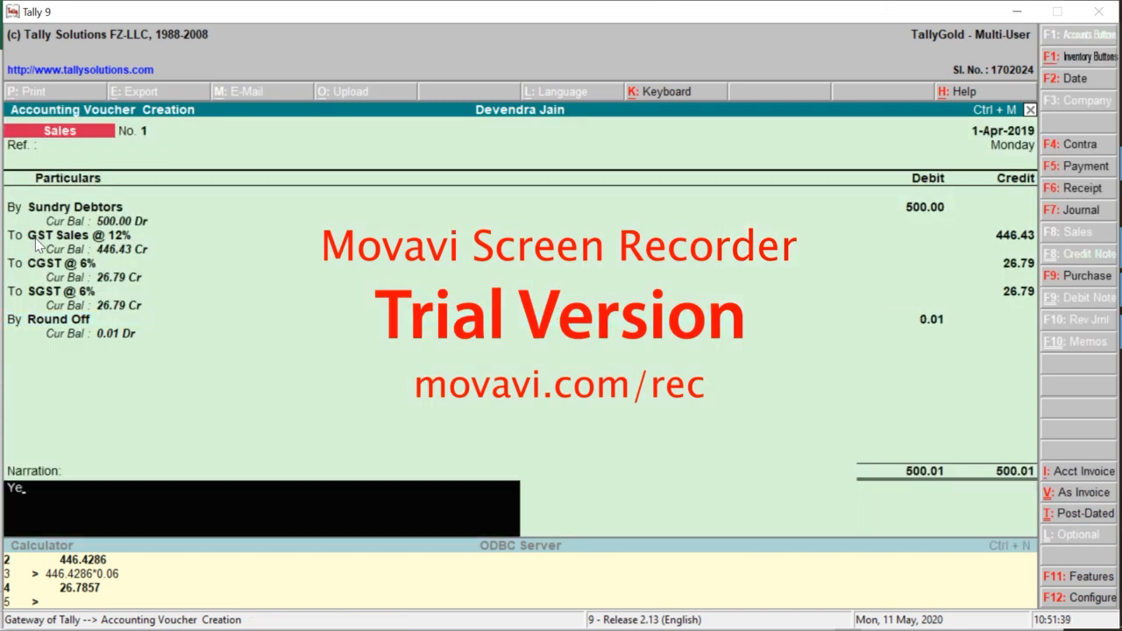
key("BackSpace")
key("BackSpace")
type("Sample")
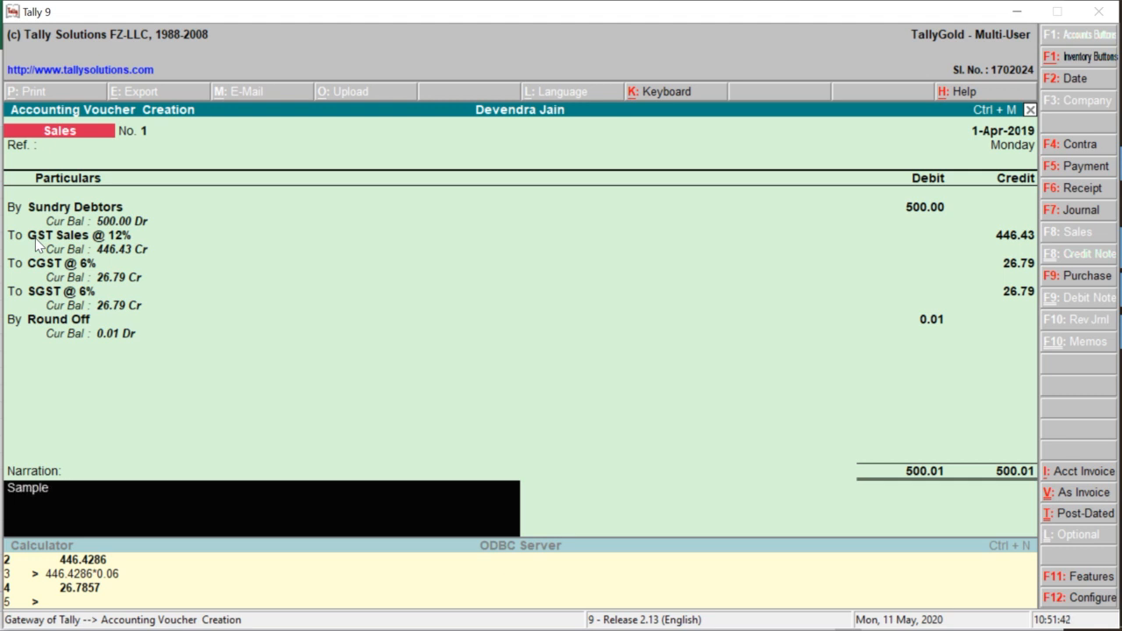
key("Return")
key("Escape")
key("ctrl+a")
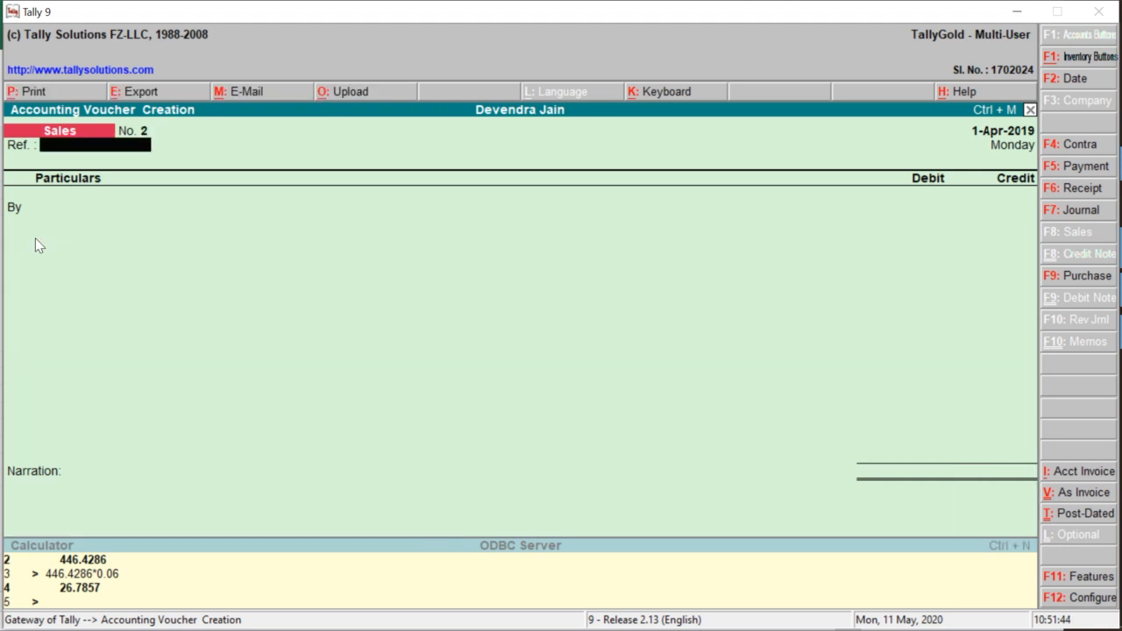
Open voucher No. 1 from the Day Book and bring up its Voucher Export screen
key("Escape")
key("Return")
key("Escape")
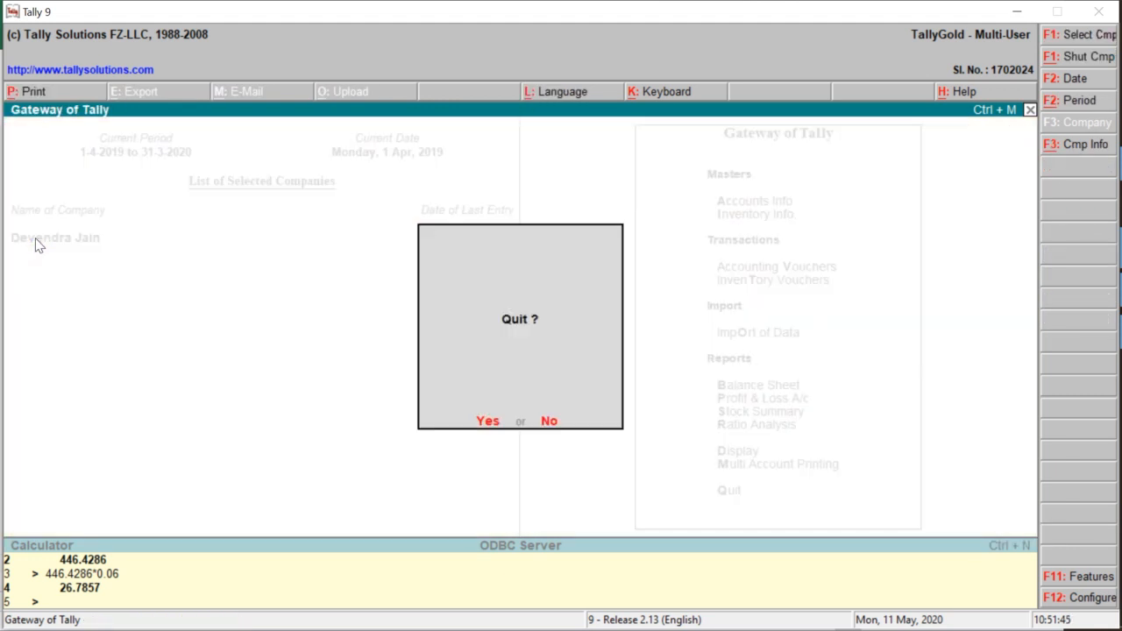
key("Escape")
key("Down")
key("Down")
key("Down")
key("Down")
key("Down")
key("Down")
key("Down")
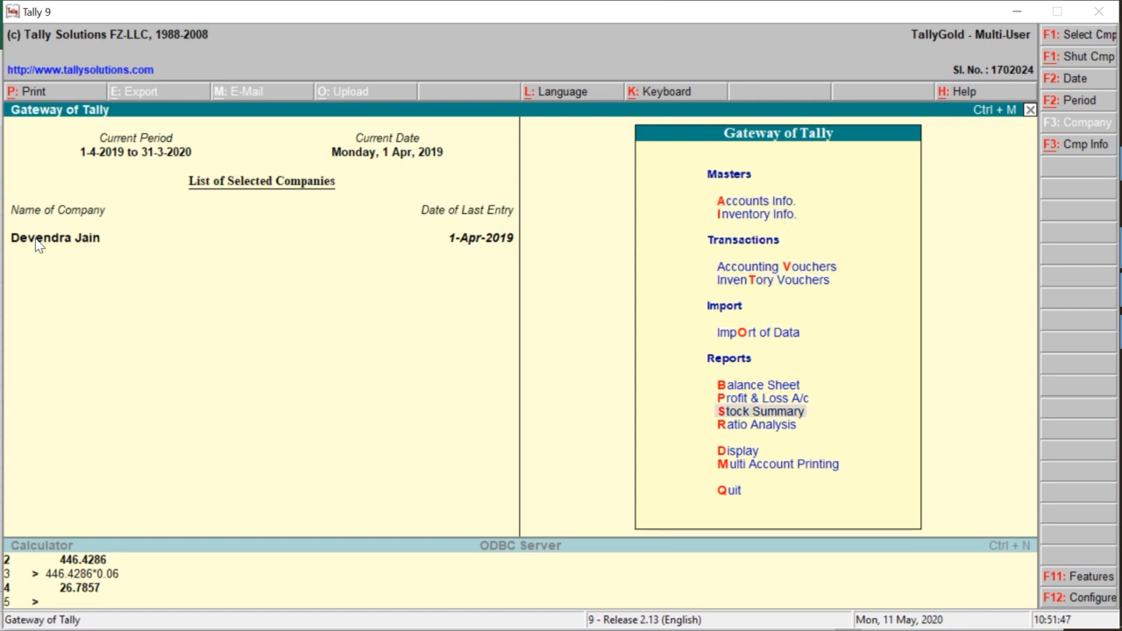
key("Down")
key("Down")
key("Return")
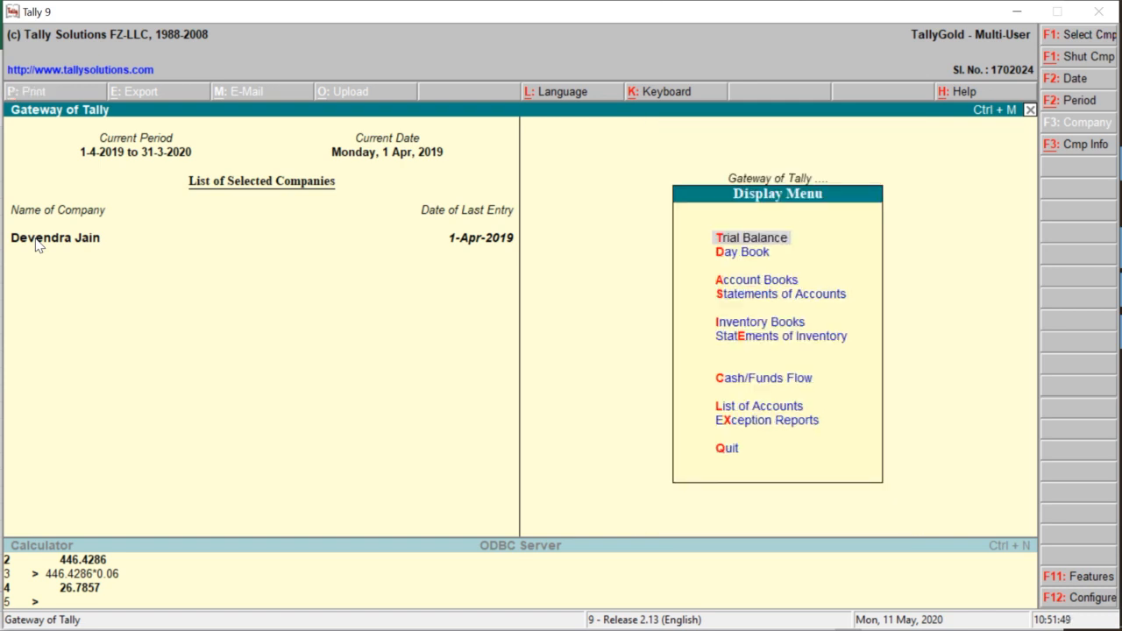
key("d")
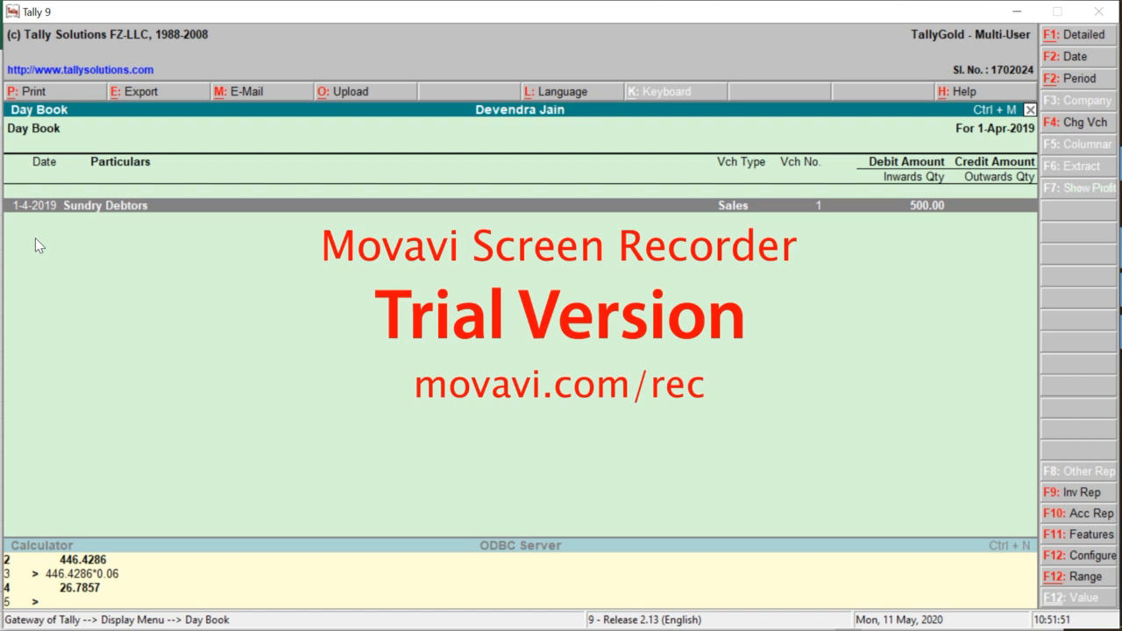
key("Return")
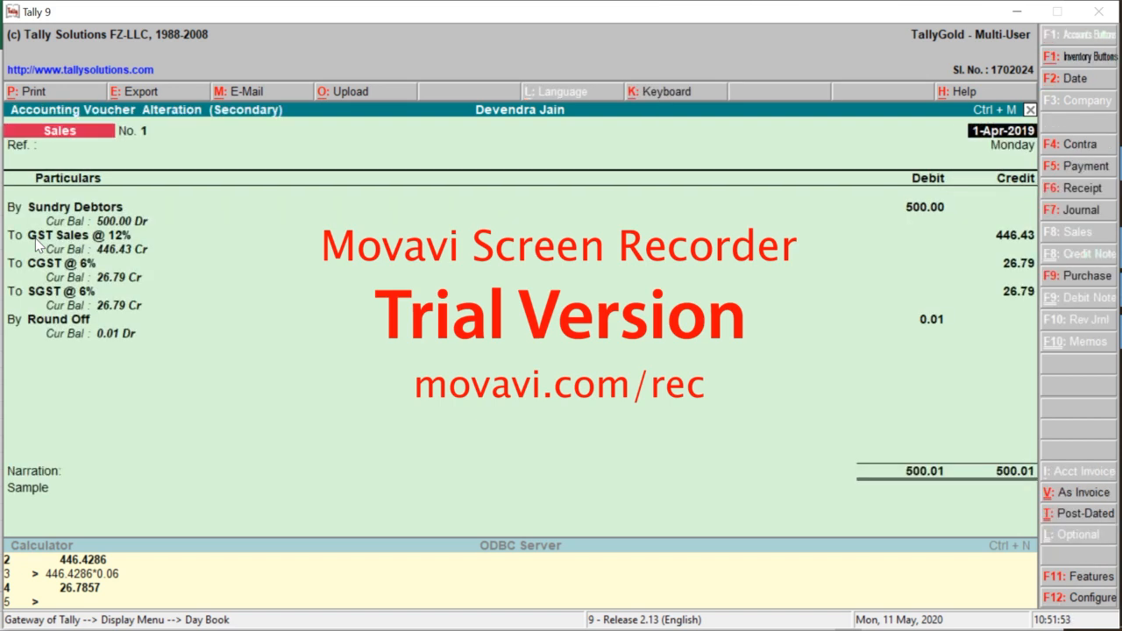
key("alt+e")
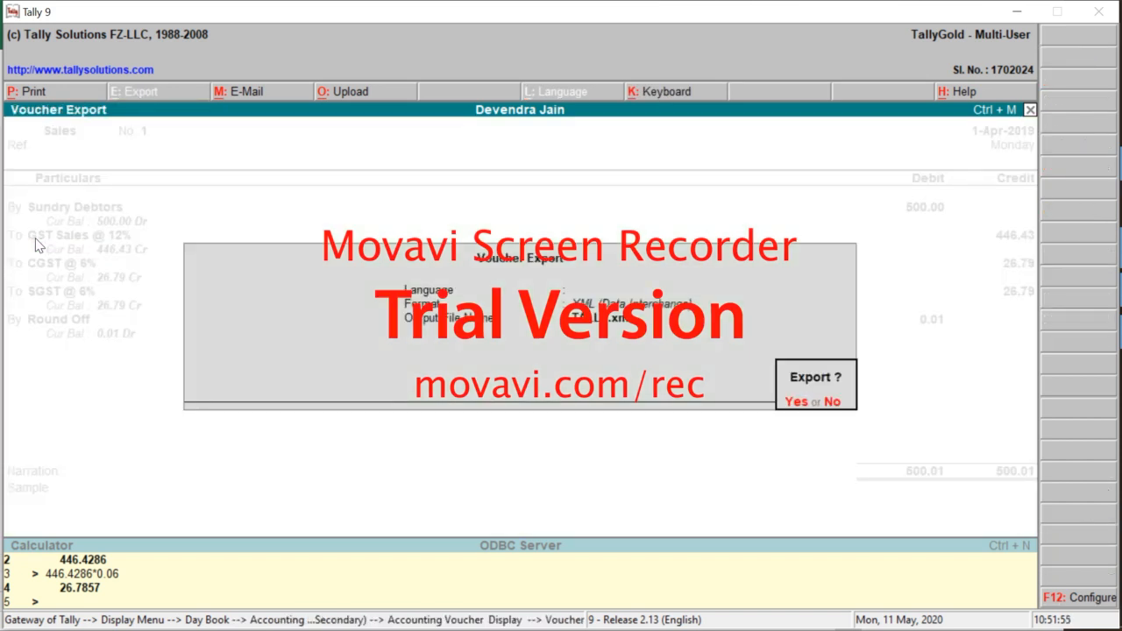
Export the voucher in XML (Data Interchange) format, Default language, to Trial.xml, returning to the Day Book
key("n")
key("Return")
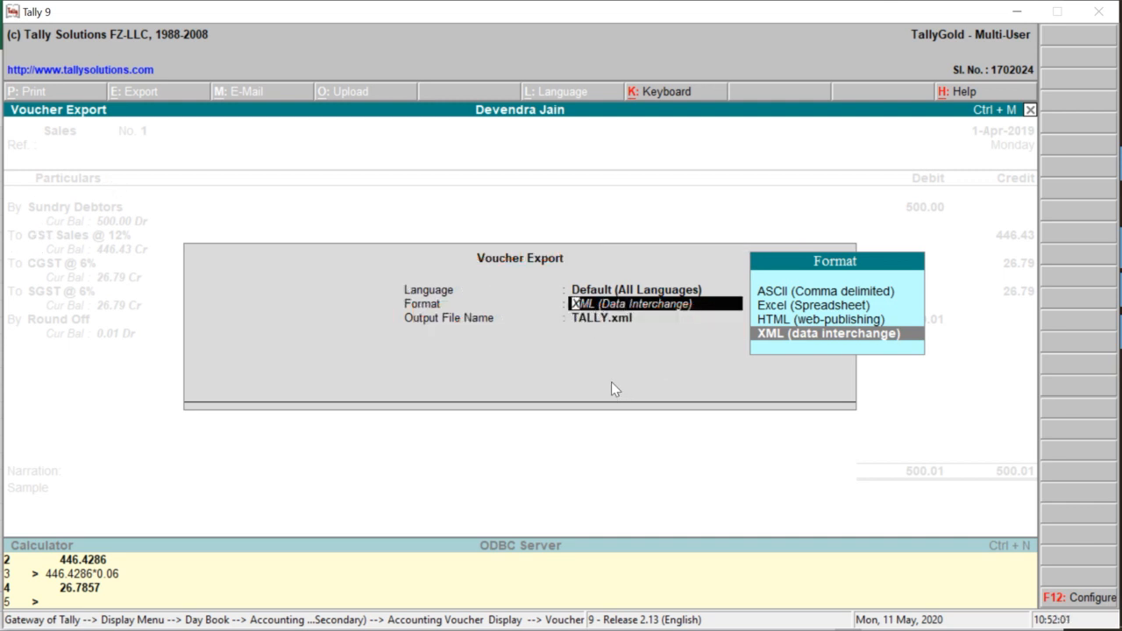
key("Return")
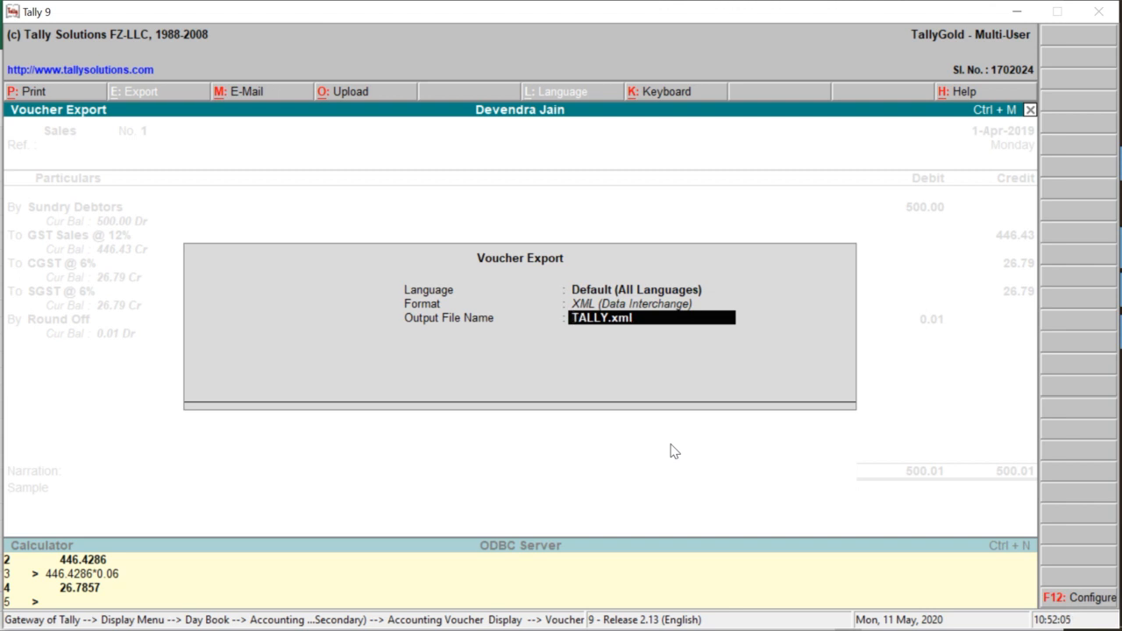
key("Delete")
key("Delete")
key("Delete")
key("Delete")
key("Delete")
type("Tr")
key("Return")
key("Return")
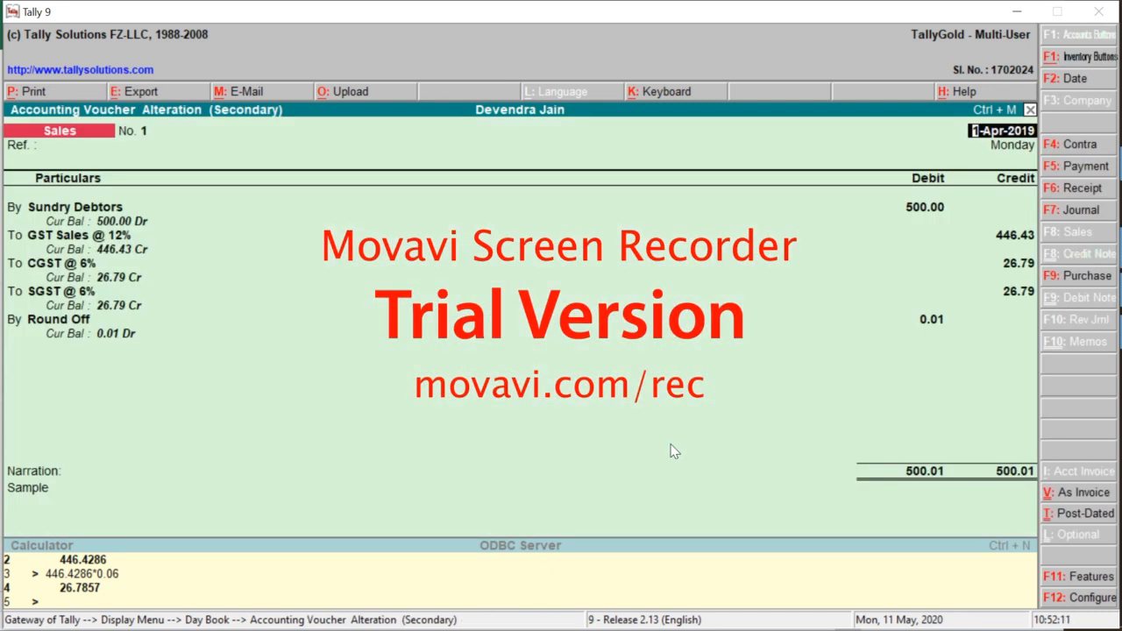
key("Escape")
key("Return")
key("alt+Tab")
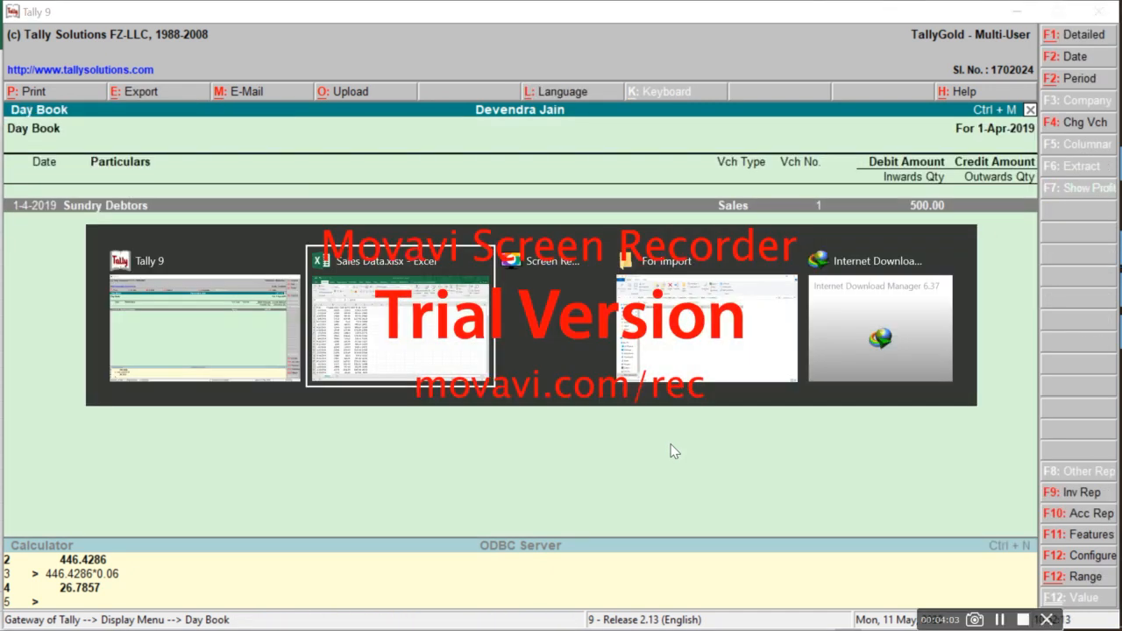
Copy Trial.xml from the tally9 folder and paste it into the For Import folder
key("alt+Tab")
key("alt+Tab")
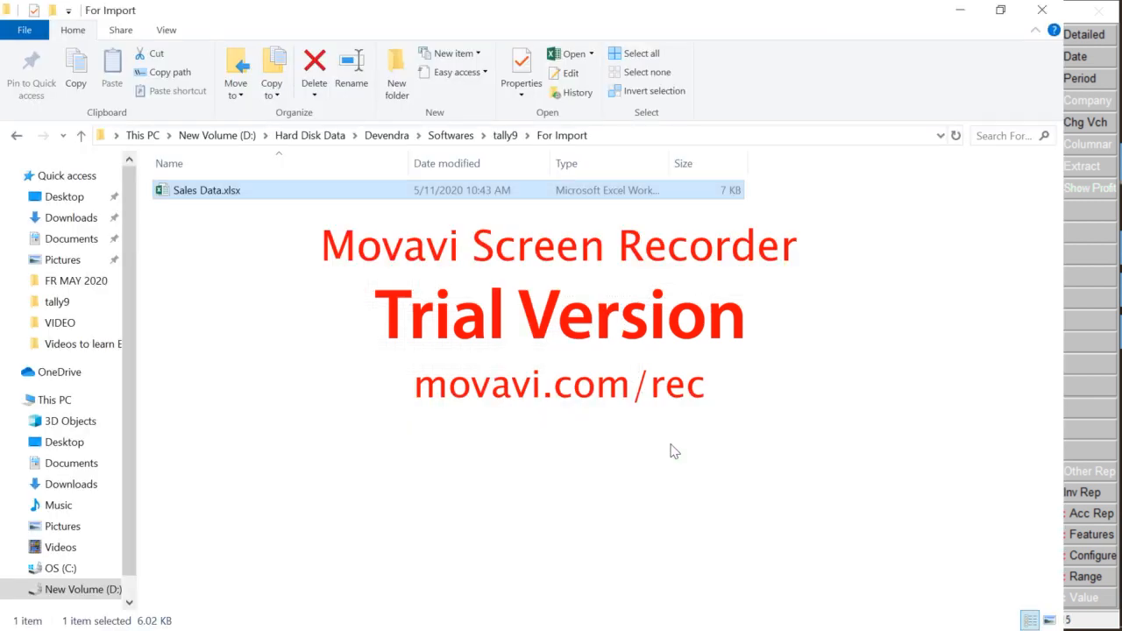
key("BackSpace")
key("Down")
key("Down")
key("Down")
key("Down")
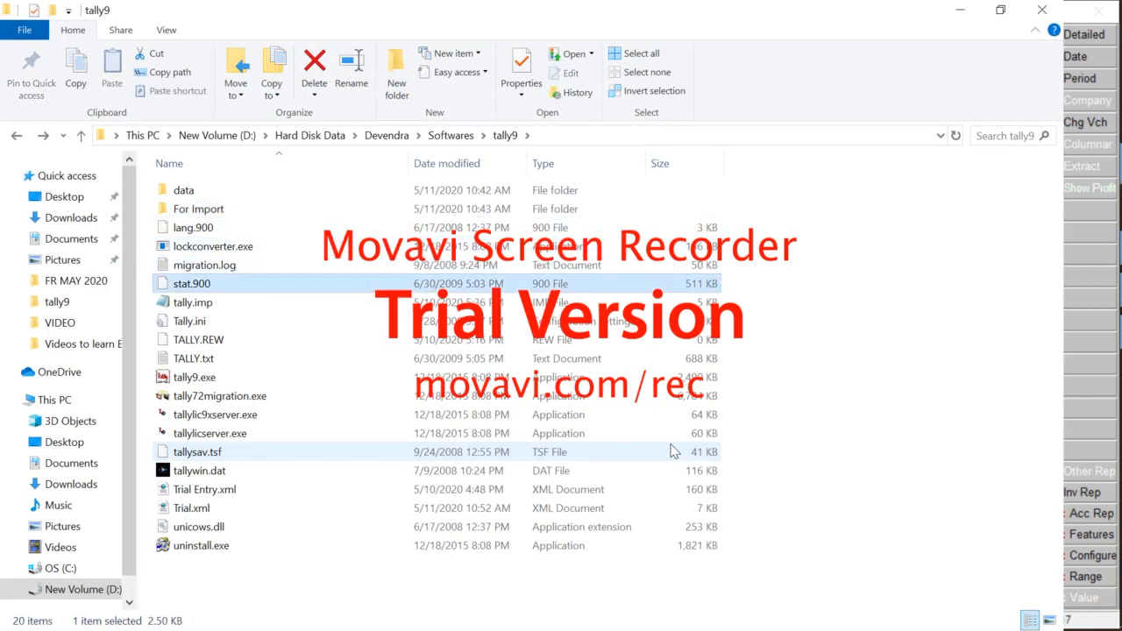
key("Down")
key("Down")
key("Down")
key("Up")
key("Up")
key("Down")
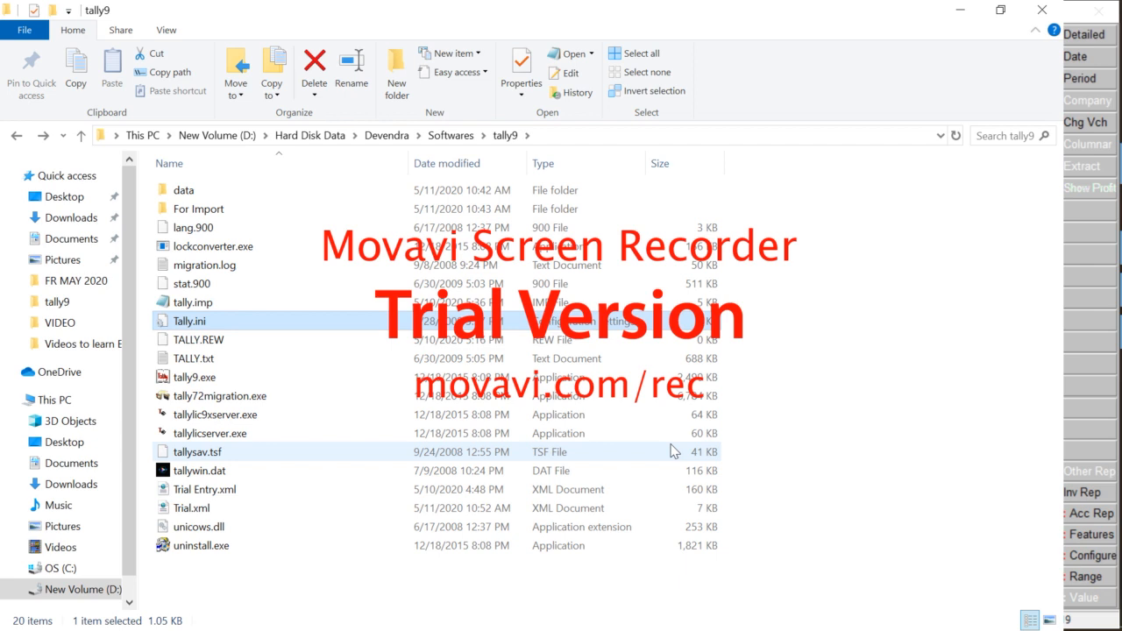
key("Up")
key("Up")
key("Up")
key("Down")
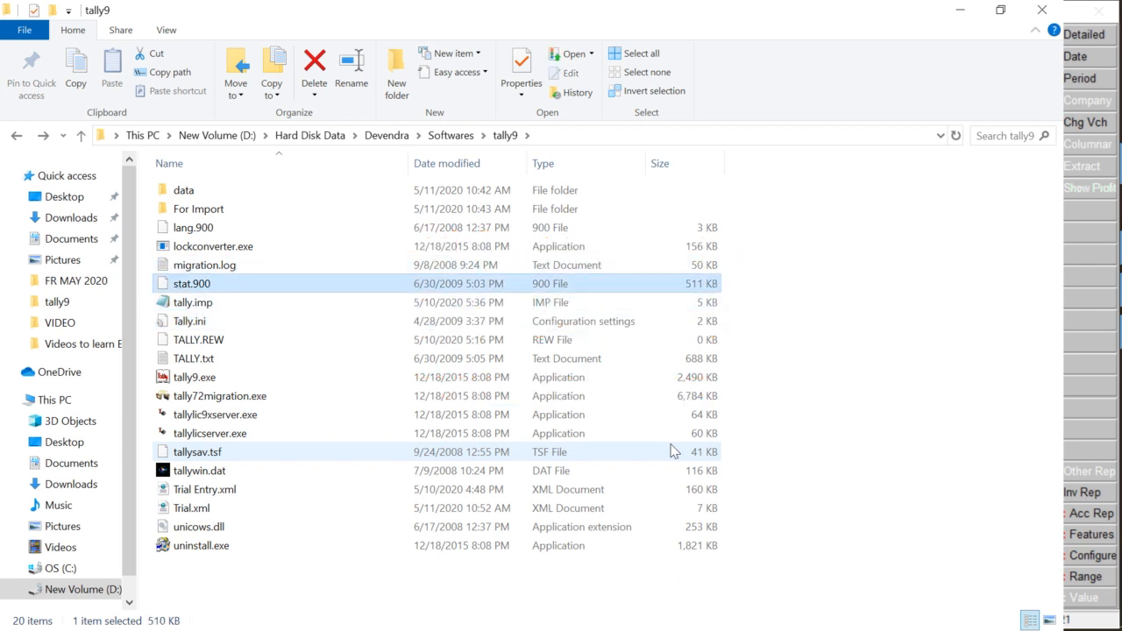
key("Down")
key("Down")
key("Down")
key("Down")
key("Up")
key("Down")
key("Down")
key("Down")
key("Down")
key("Down")
key("Down")
key("Down")
key("Down")
key("Down")
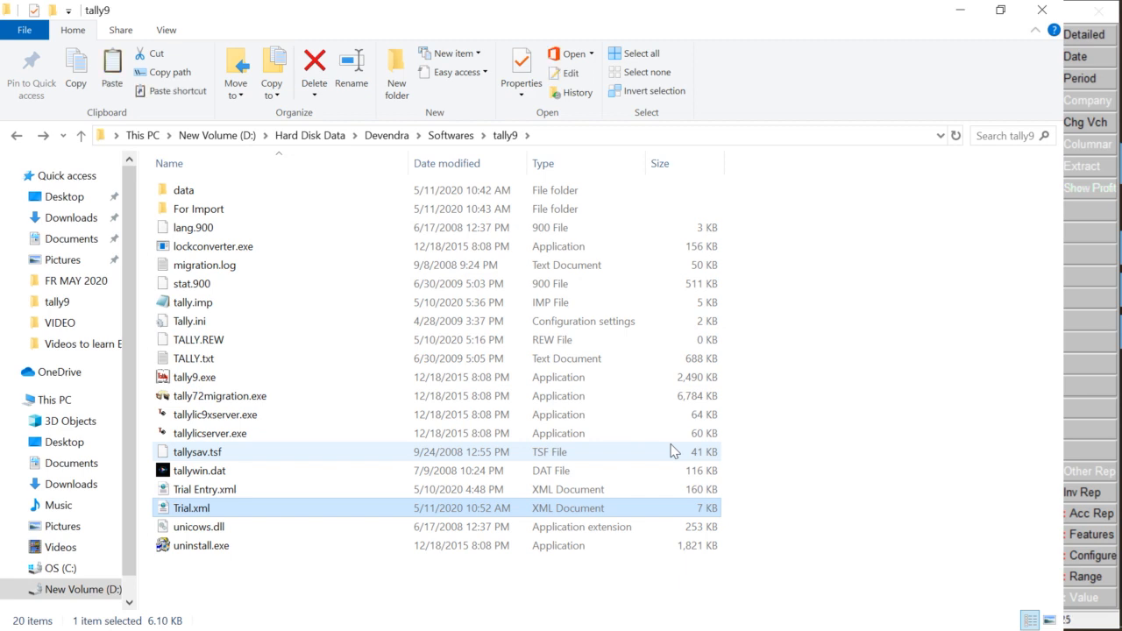
key("Up")
key("Up")
key("Up")
key("Up")
key("Up")
key("Up")
key("Up")
key("Up")
key("Up")
key("Up")
key("Up")
key("Up")
key("Up")
key("Up")
key("Up")
key("Up")
key("Up")
key("Down")
key("Return")
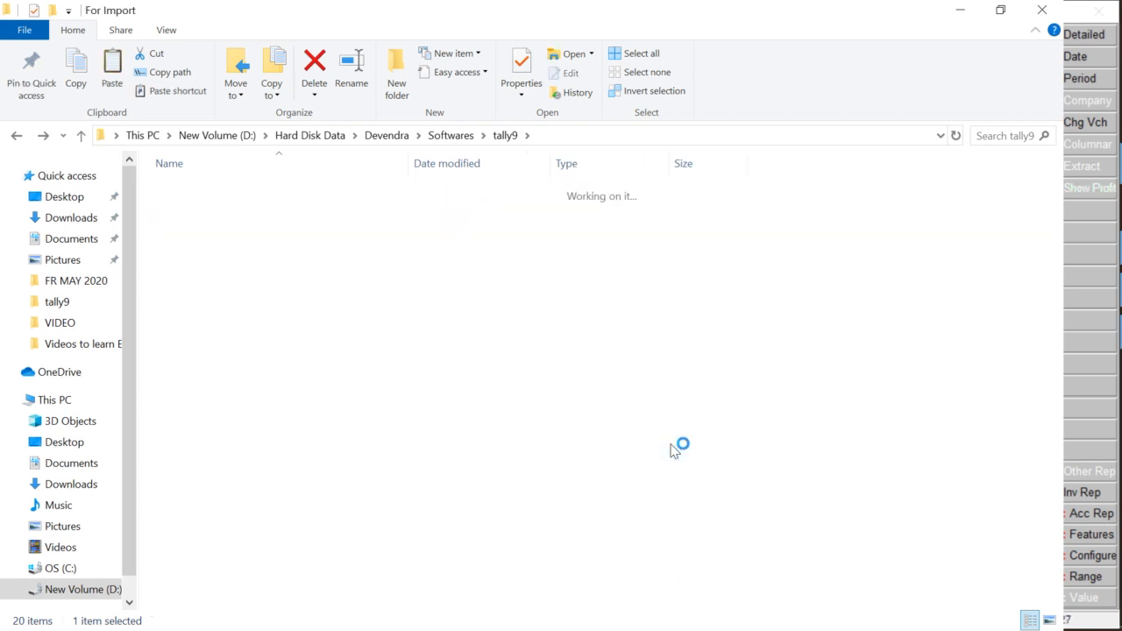
key("ctrl+v")
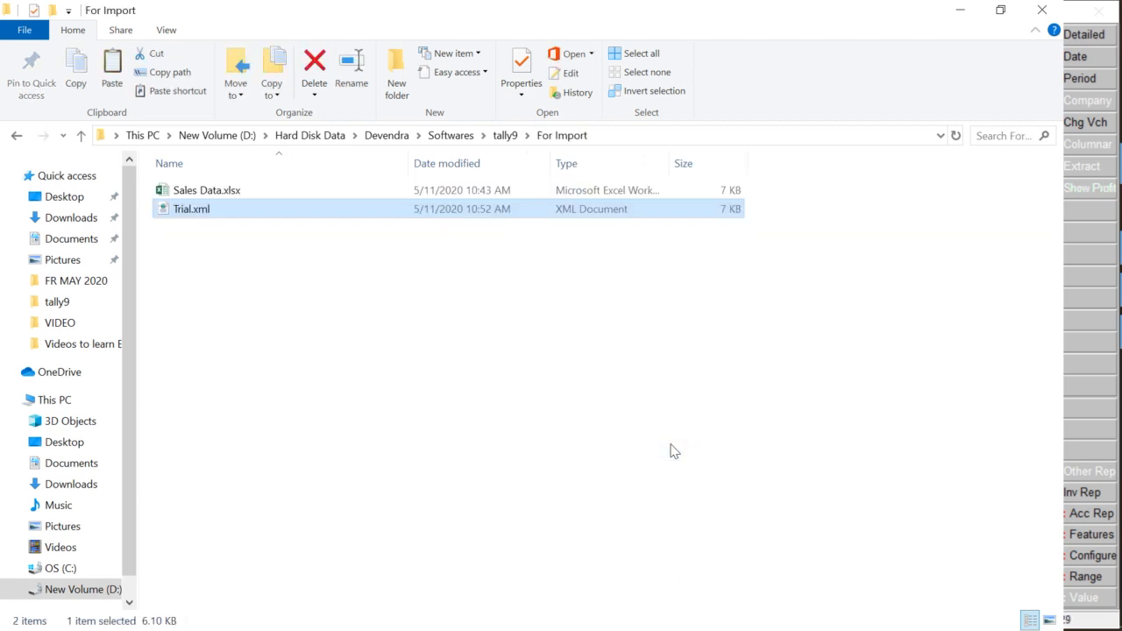
Open Trial.xml in Notepad to inspect its XML
key("Return")
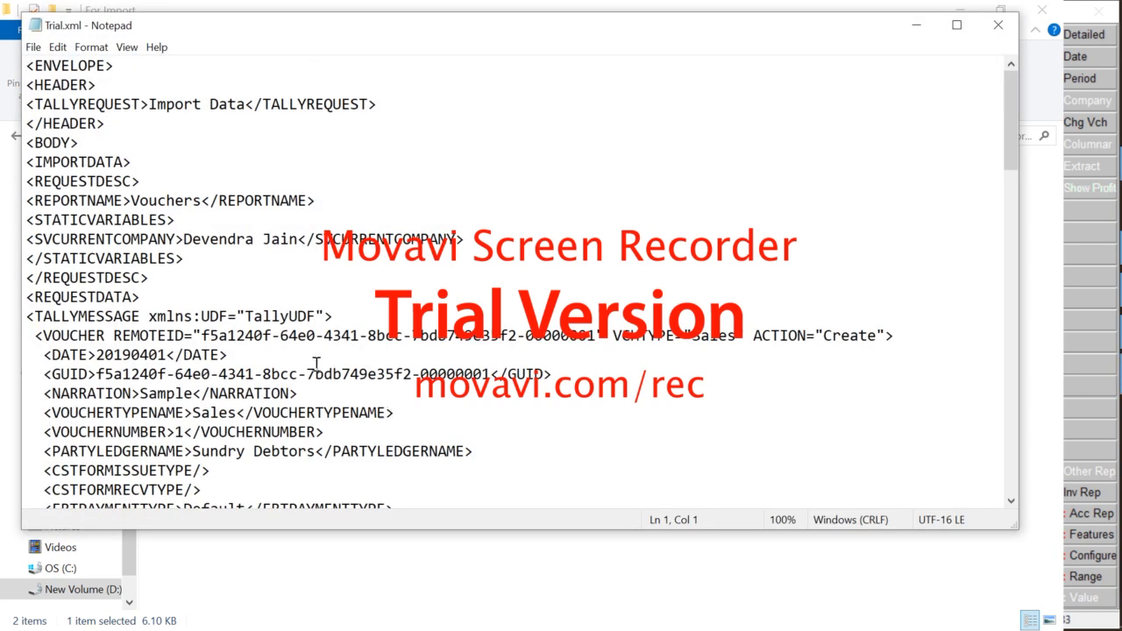
left_click(187, 299)
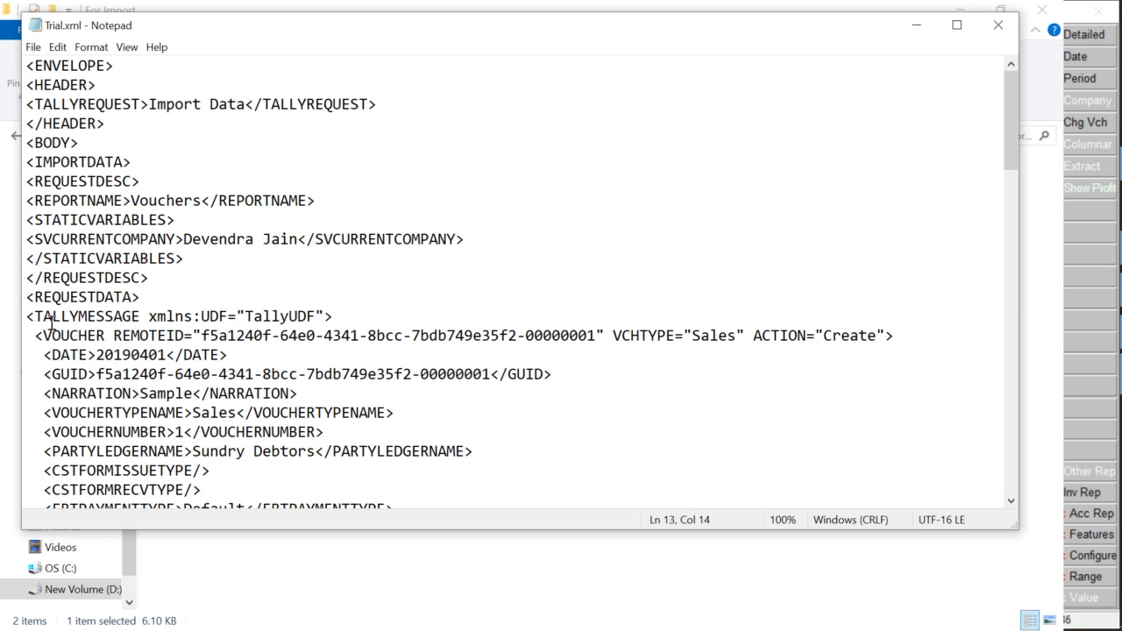
left_click_drag(26, 66, 169, 476)
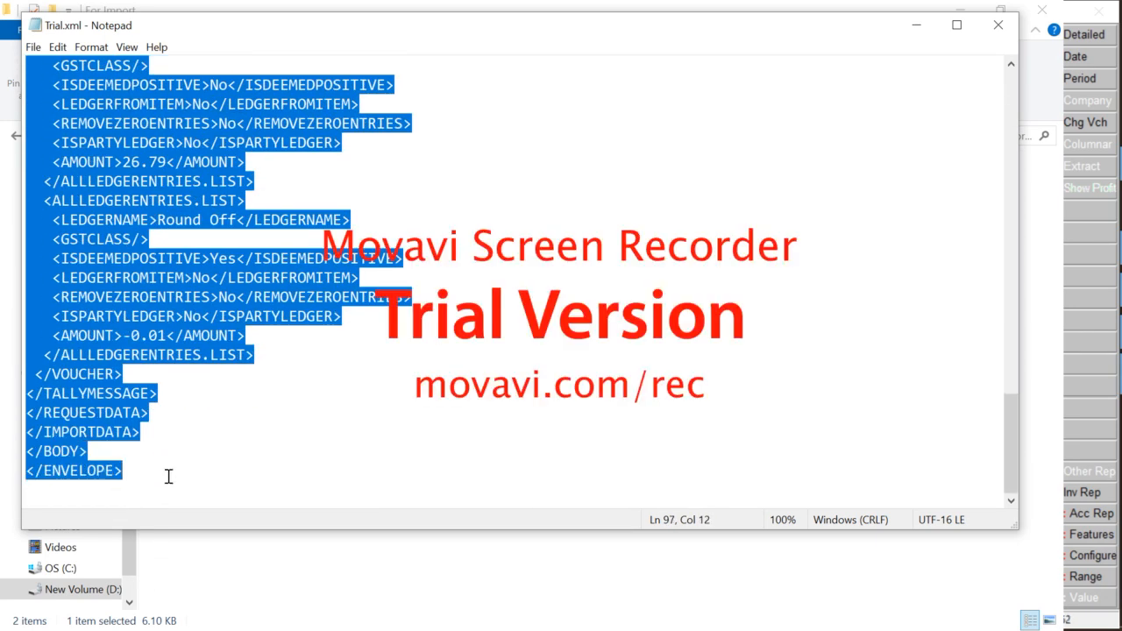
left_click(265, 321)
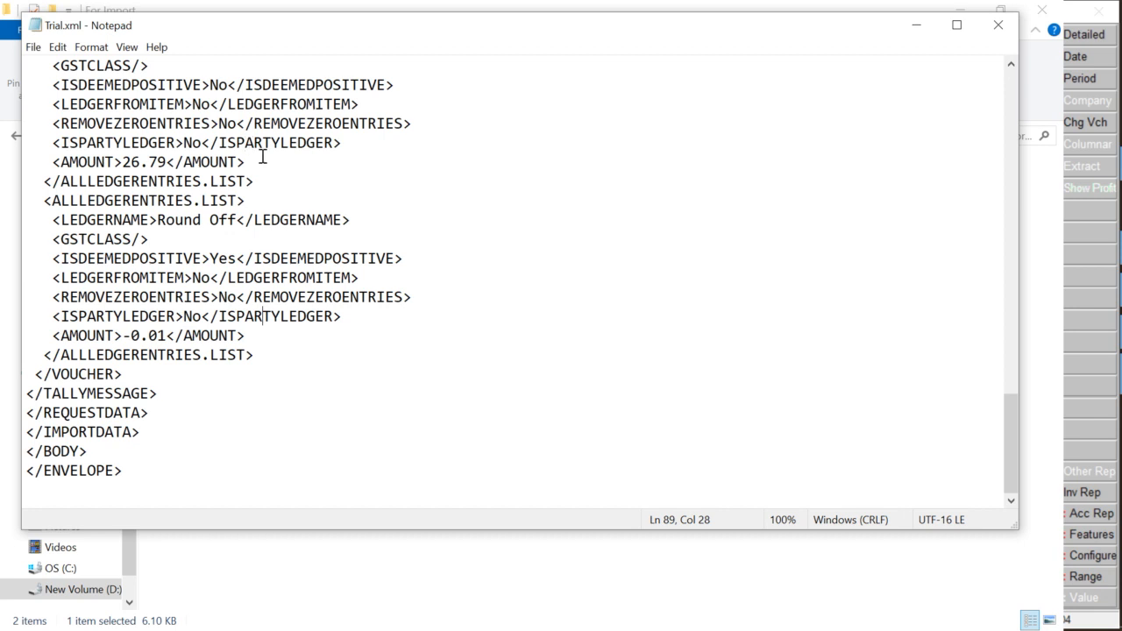
Select and copy the voucher block from <TALLYMESSAGE> down to the last ledger entry
left_click(136, 161)
scroll(136, 162, "up", 20)
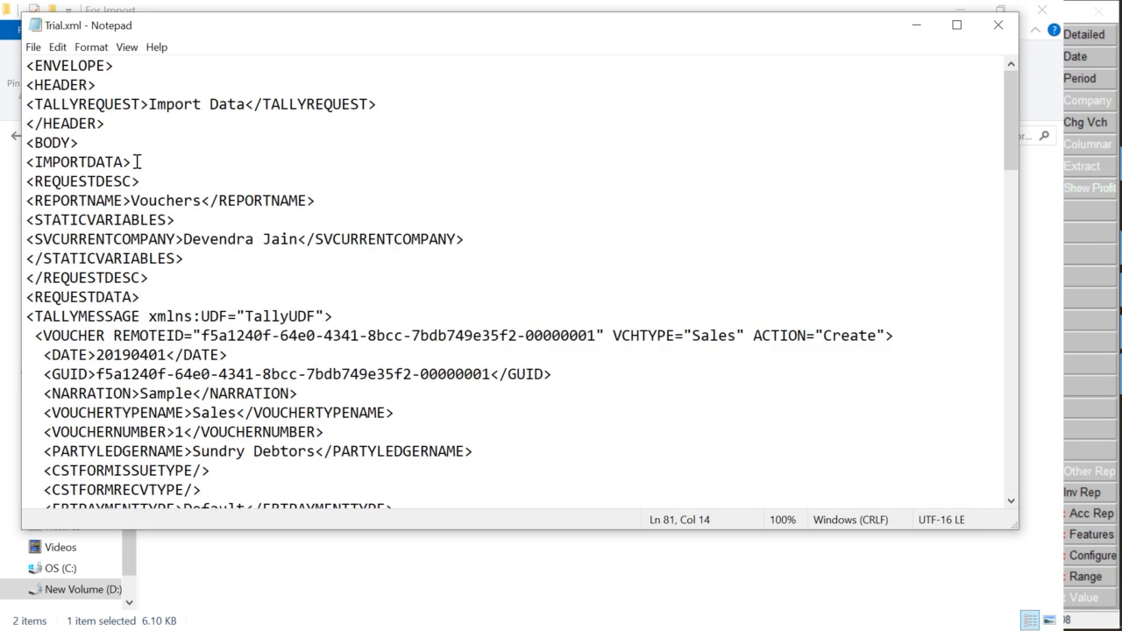
left_click(27, 317)
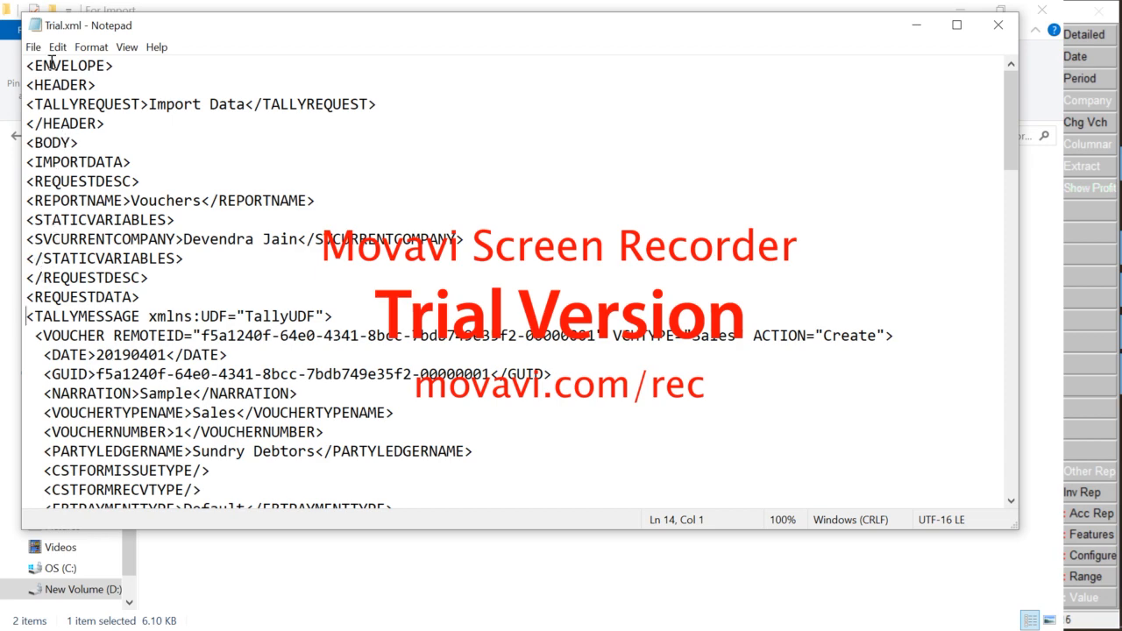
key("shift+Down")
key("shift+Down")
key("shift+Down")
key("shift+Down")
key("shift+Down")
key("shift+Down")
key("shift+Down")
key("shift+Down")
key("shift+Down")
key("shift+Down")
key("shift+Down")
key("shift+Down")
key("shift+Down")
key("shift+Down")
key("shift+Down")
key("shift+Down")
key("shift+Down")
key("shift+Down")
key("shift+Down")
key("shift+Down")
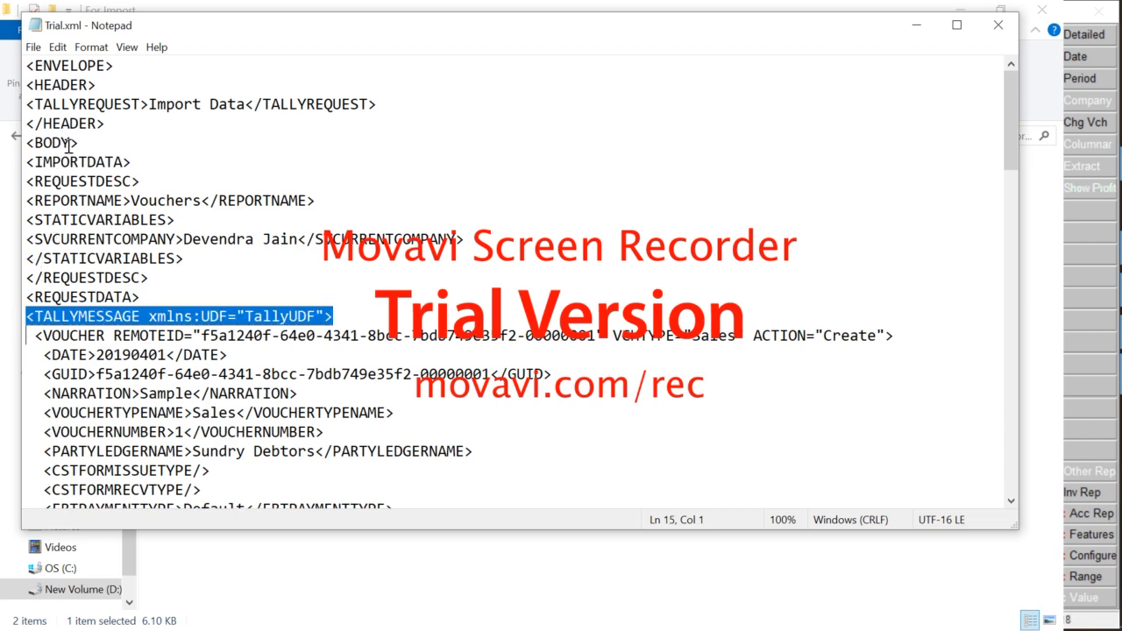
key("shift+Down")
key("shift+Down")
key("shift+Down")
key("shift+Down")
key("shift+Down")
key("shift+Down")
key("shift+Down")
key("shift+Down")
key("shift+Down")
key("shift+Down")
key("shift+Down")
key("shift+Down")
key("shift+Down")
key("shift+Down")
key("shift+Down")
key("shift+Down")
key("shift+Down")
key("shift+Down")
key("shift+Down")
key("shift+Down")
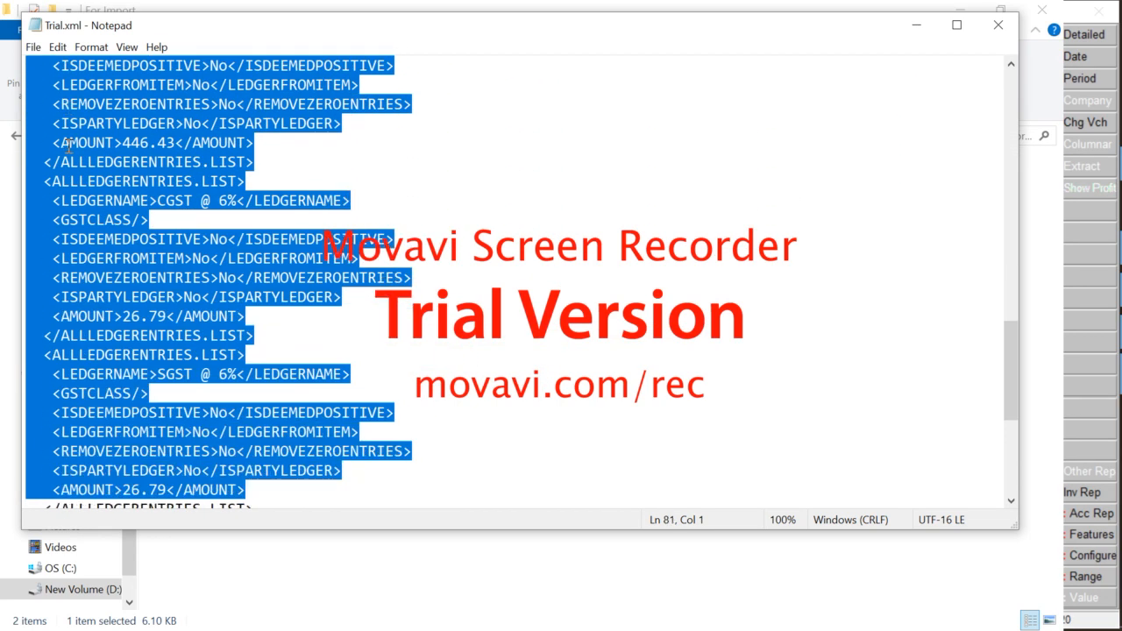
key("shift+Up")
key("shift+Up")
key("shift+Up")
key("shift+Up")
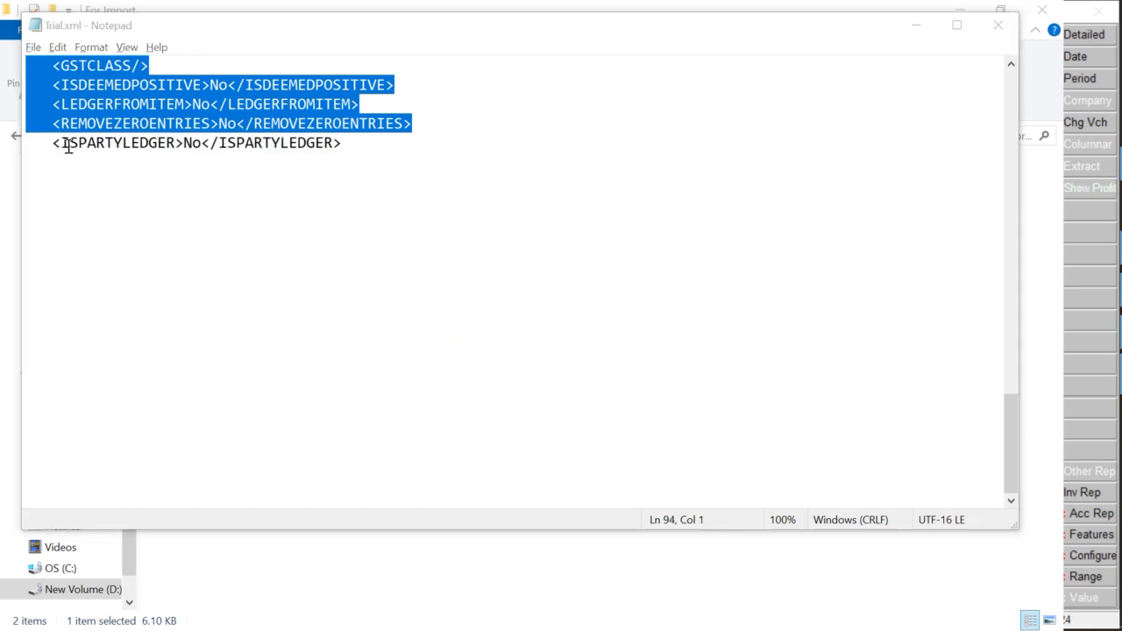
key("alt+Tab")
key("super")
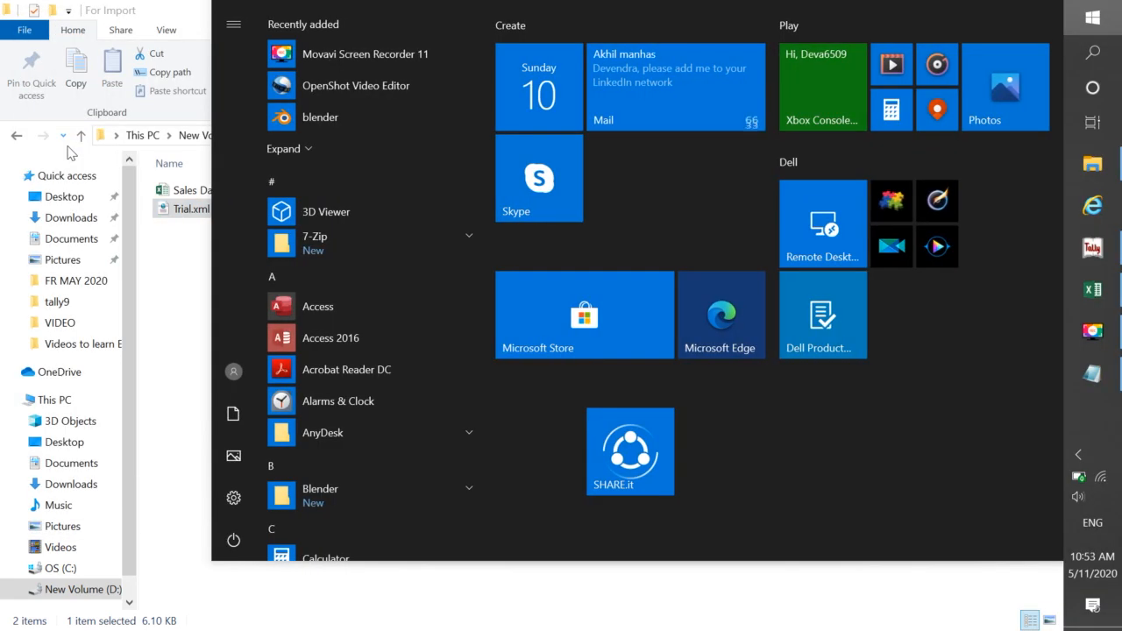
Launch Word 2016 from Start search and paste the copied voucher XML into a new document
type("word")
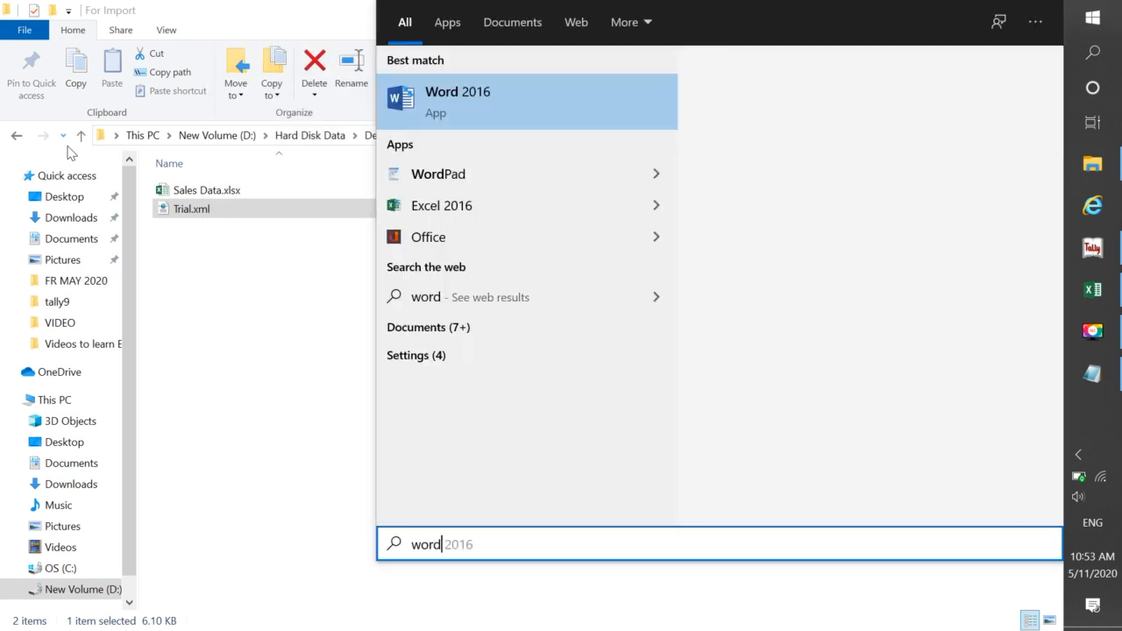
key("Return")
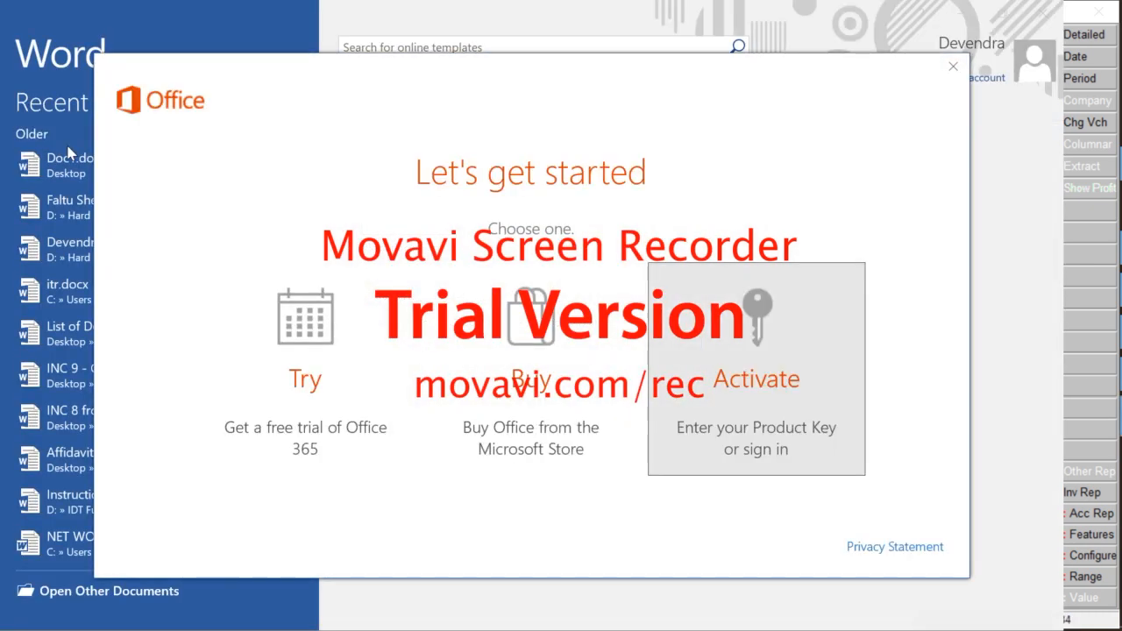
left_click(953, 67)
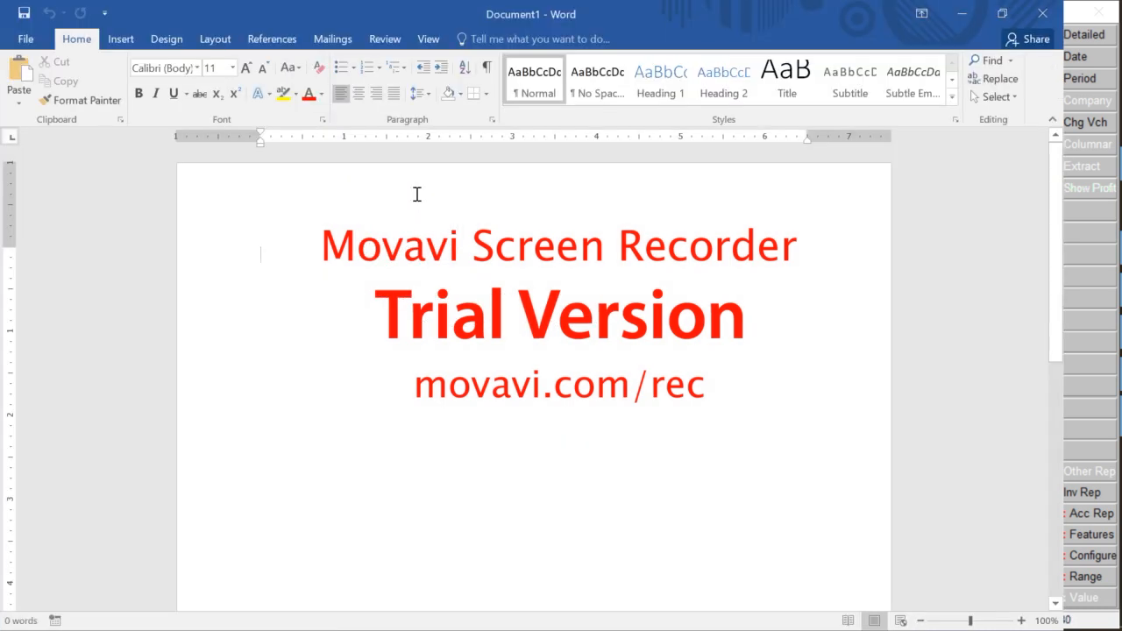
key("ctrl+v")
scroll(417, 193, "up", 3)
scroll(416, 194, "up", 20)
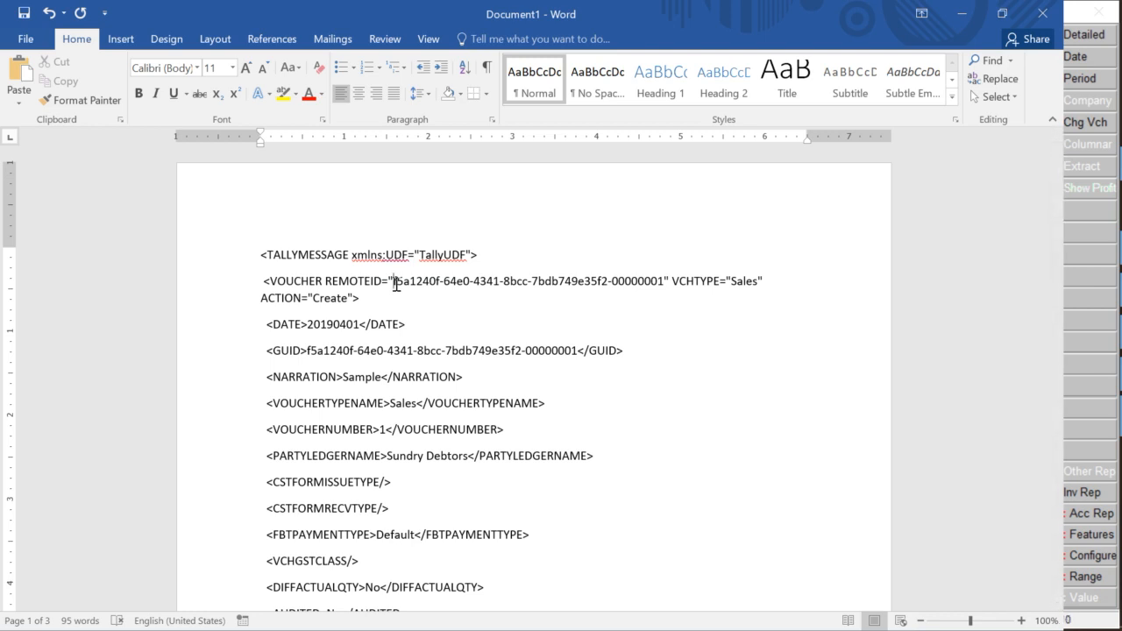
Empty the REMOTEID and GUID values in the pasted XML, then return to Excel
key("shift+Right")
key("shift+Right")
key("shift+Right")
key("shift+Right")
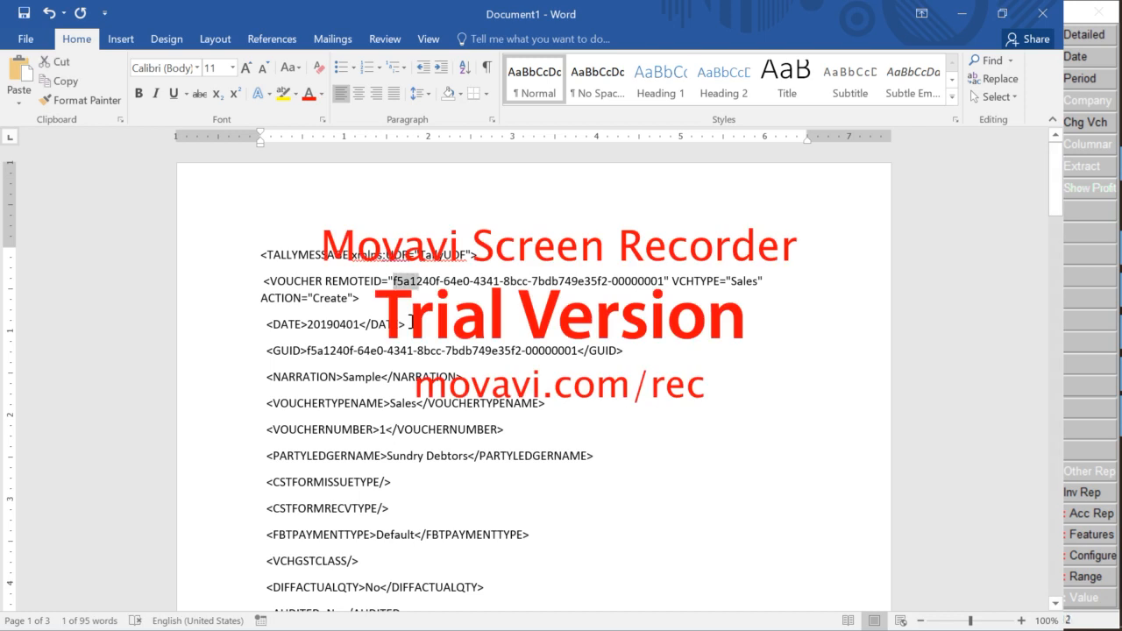
key("shift+Right")
key("shift+Right")
key("shift+Right")
key("shift+Right")
key("shift+Right")
key("shift+Right")
key("shift+Right")
key("shift+Right")
key("shift+Right")
key("shift+Right")
key("shift+Right")
key("shift+Right")
key("shift+Right")
key("shift+Right")
key("shift+Right")
key("shift+Right")
key("shift+Right")
key("shift+Right")
key("shift+Right")
key("shift+Right")
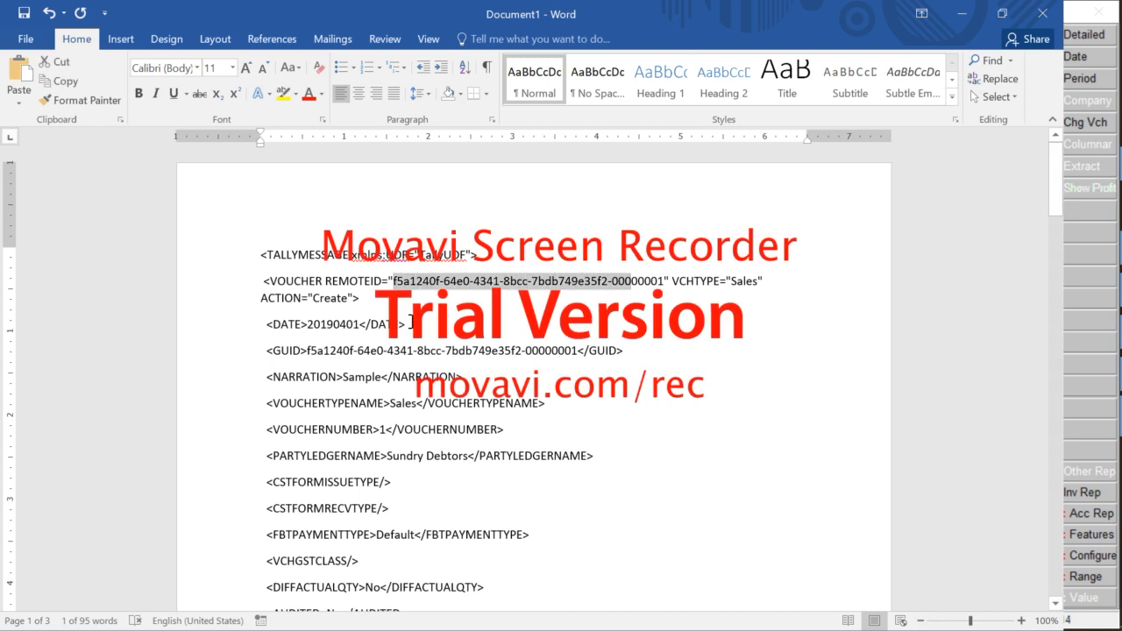
key("shift+Right")
key("shift+Right")
key("shift+Right")
key("shift+Right")
key("shift+Right")
key("shift+Right")
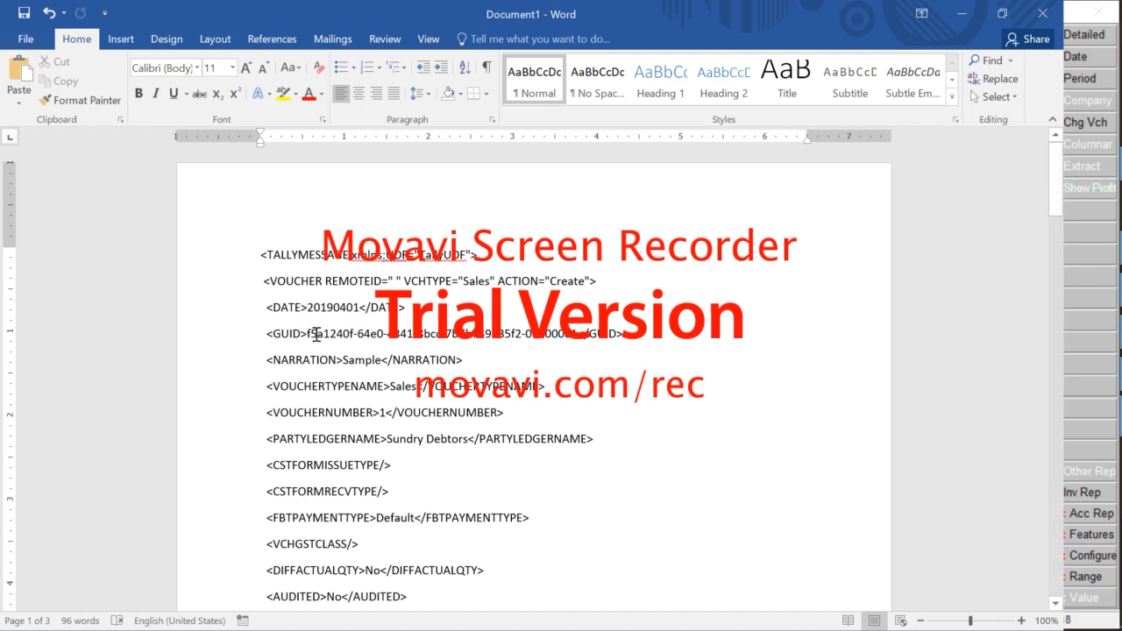
left_click_drag(307, 333, 575, 342)
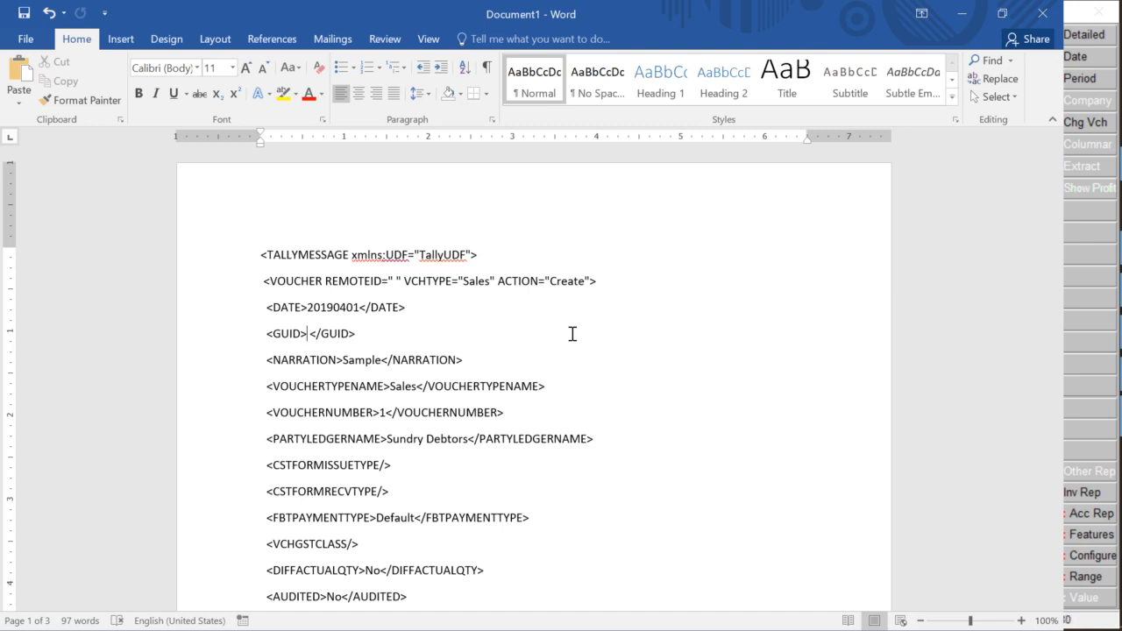
key("alt+Tab")
key("alt+Tab")
key("alt+Tab")
key("alt+Tab")
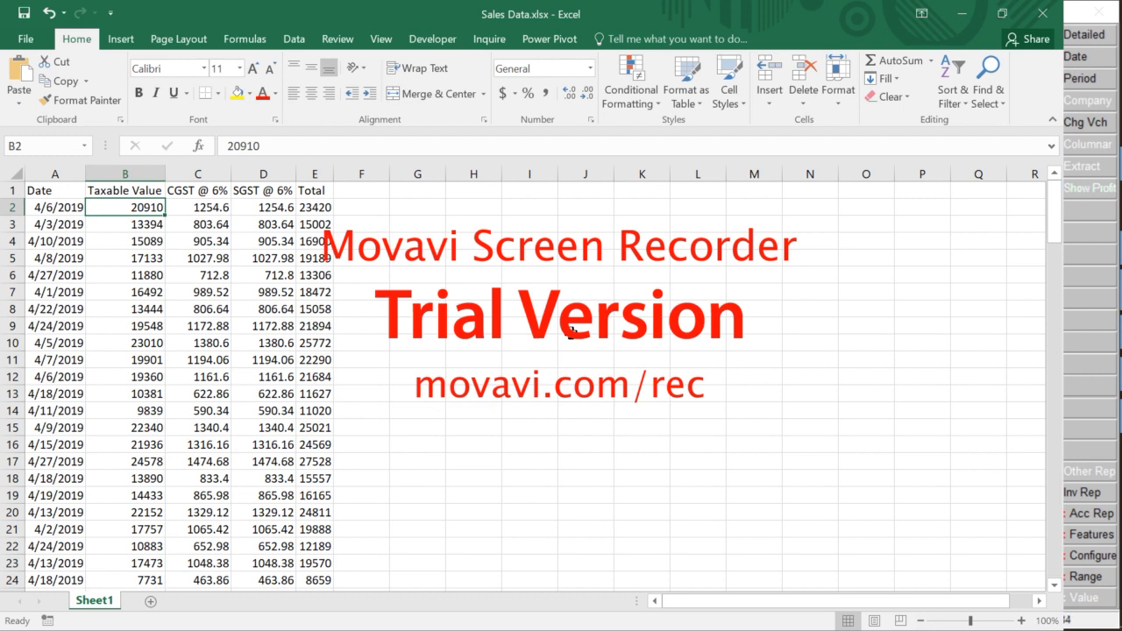
Insert an empty column at B, shifting Taxable Value, CGST, SGST and Total one column right
key("Left")
key("Right")
key("Right")
key("Right")
key("Right")
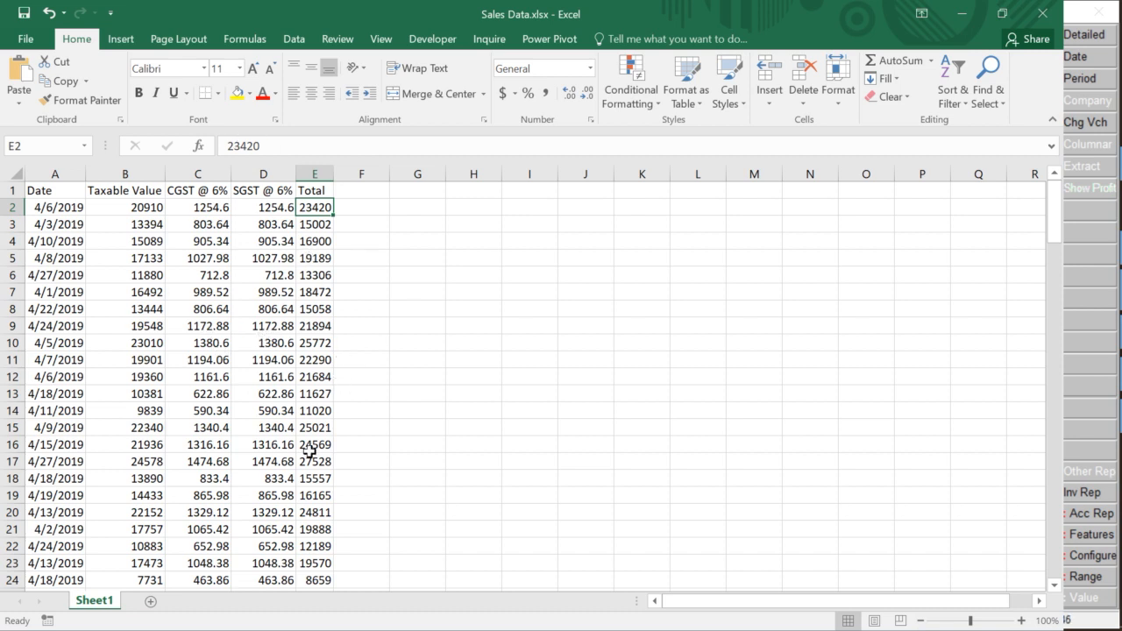
key("Left")
key("Left")
key("Left")
key("Left")
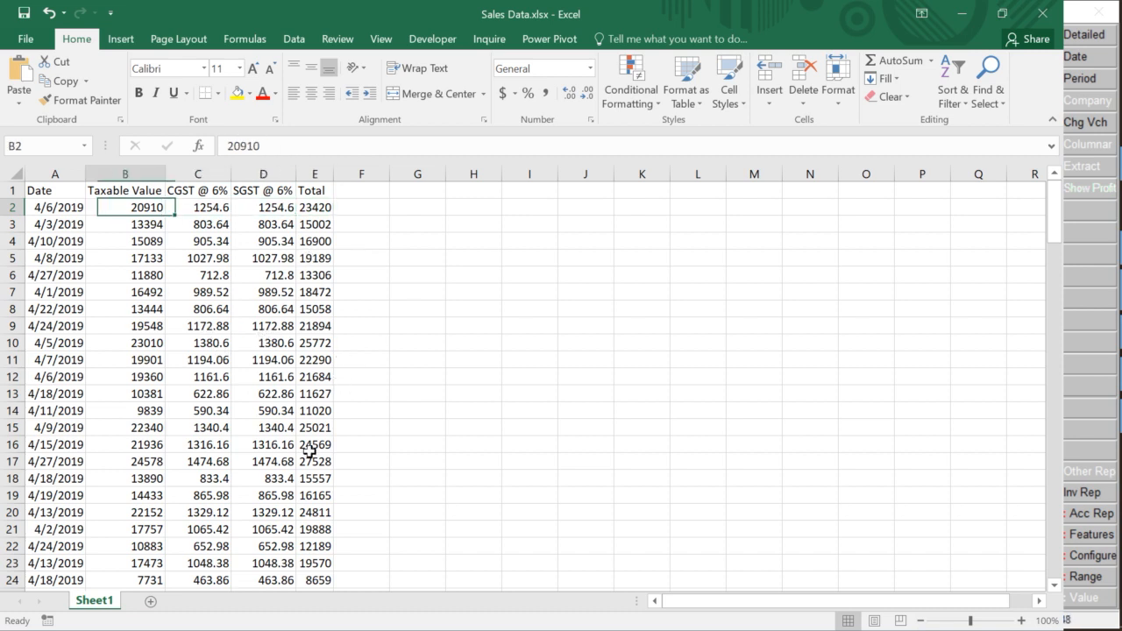
key("Right")
key("Right")
key("Left")
key("Left")
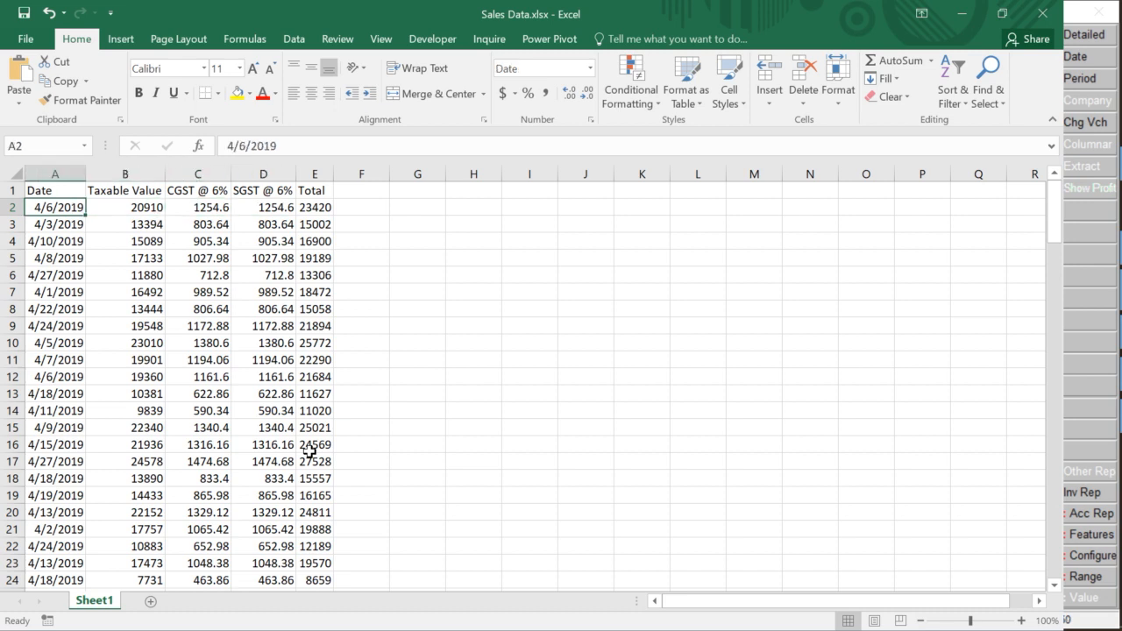
key("Right")
key("ctrl+space")
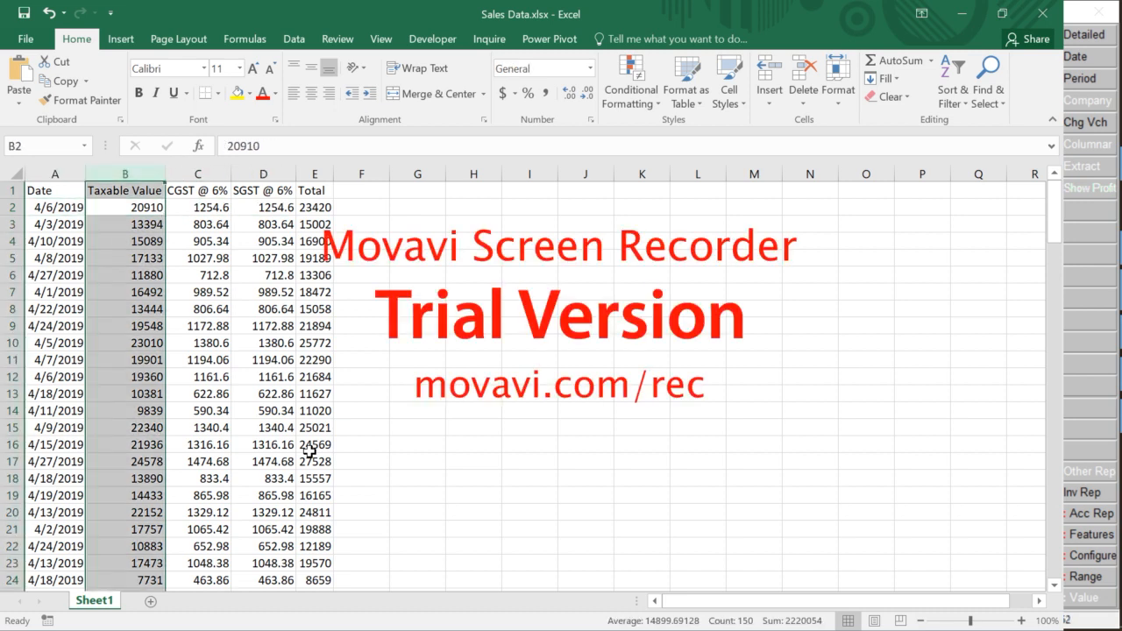
key("ctrl+shift+equal")
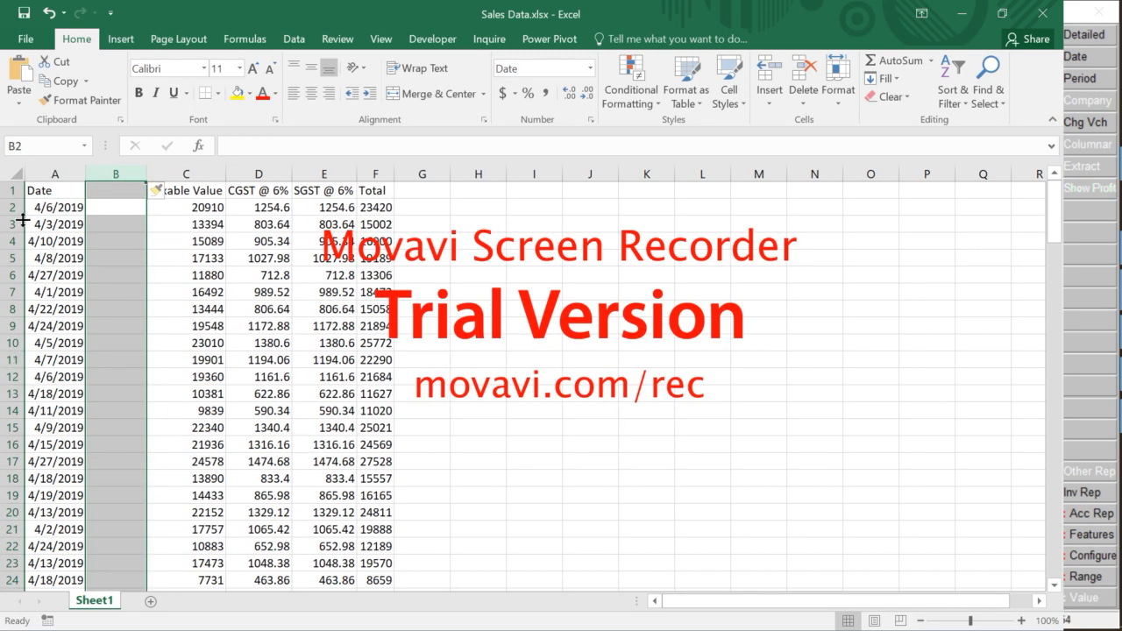
key("Left")
key("Right")
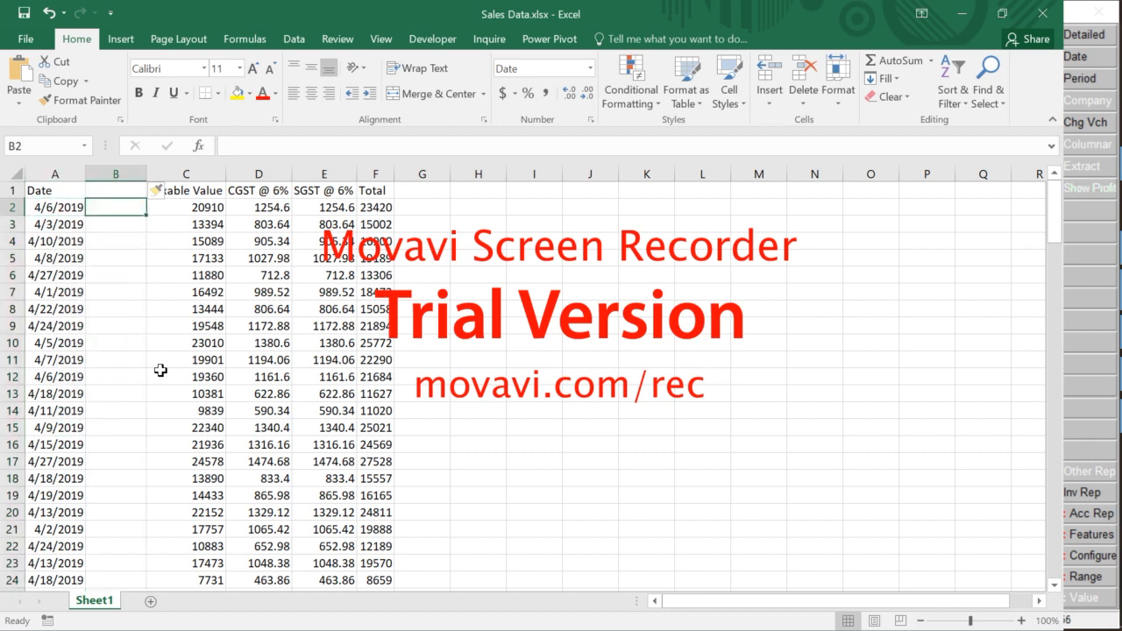
key("Left")
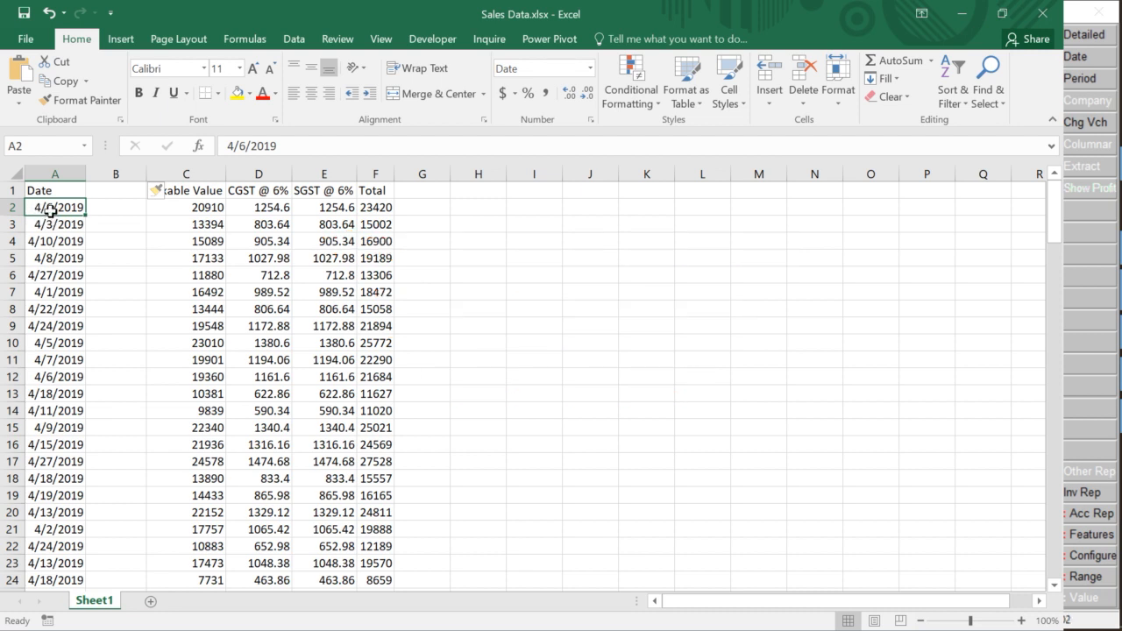
key("alt+Tab")
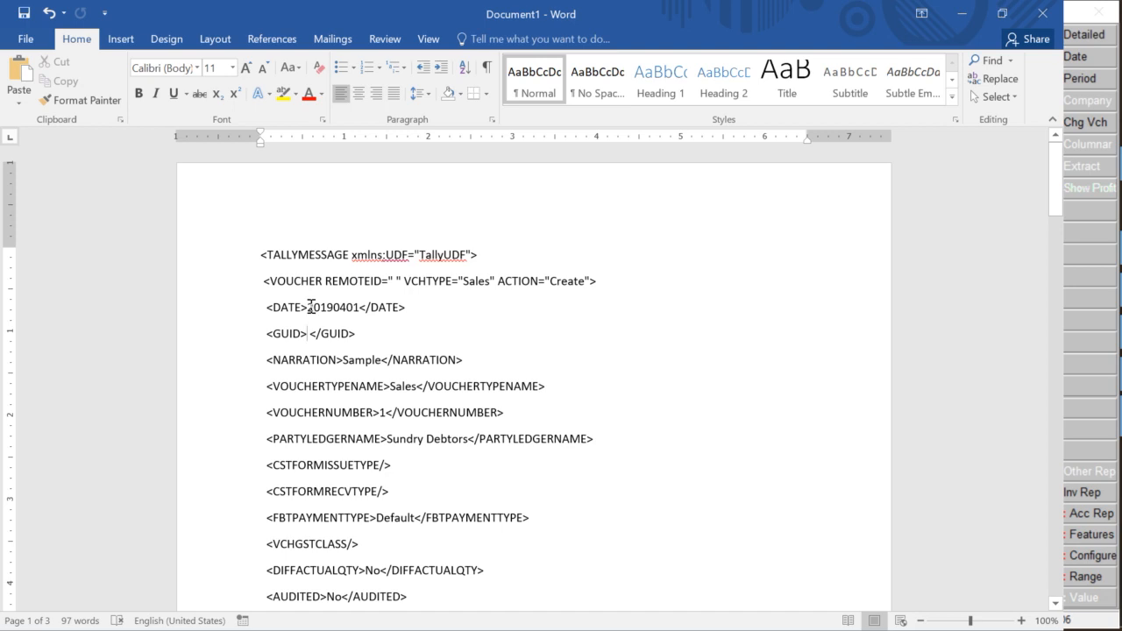
left_click_drag(308, 307, 363, 312)
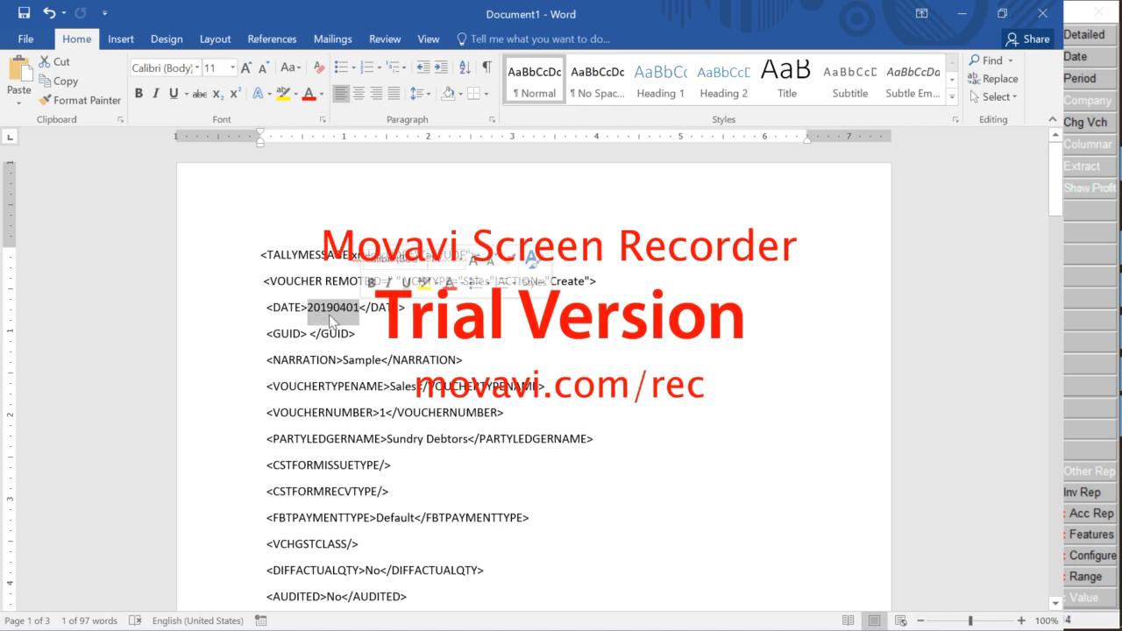
left_click(560, 317)
key("alt+Tab")
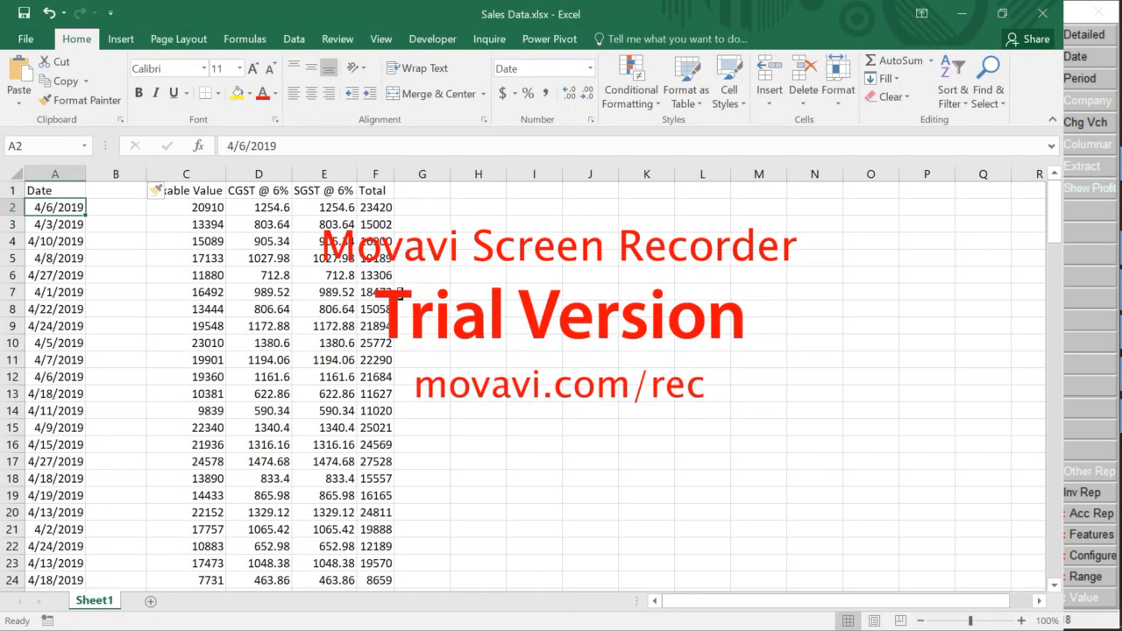
Enter a TEXT formula in B2 converting the A2 date, first with a 'yyyyddm' format code
key("Right")
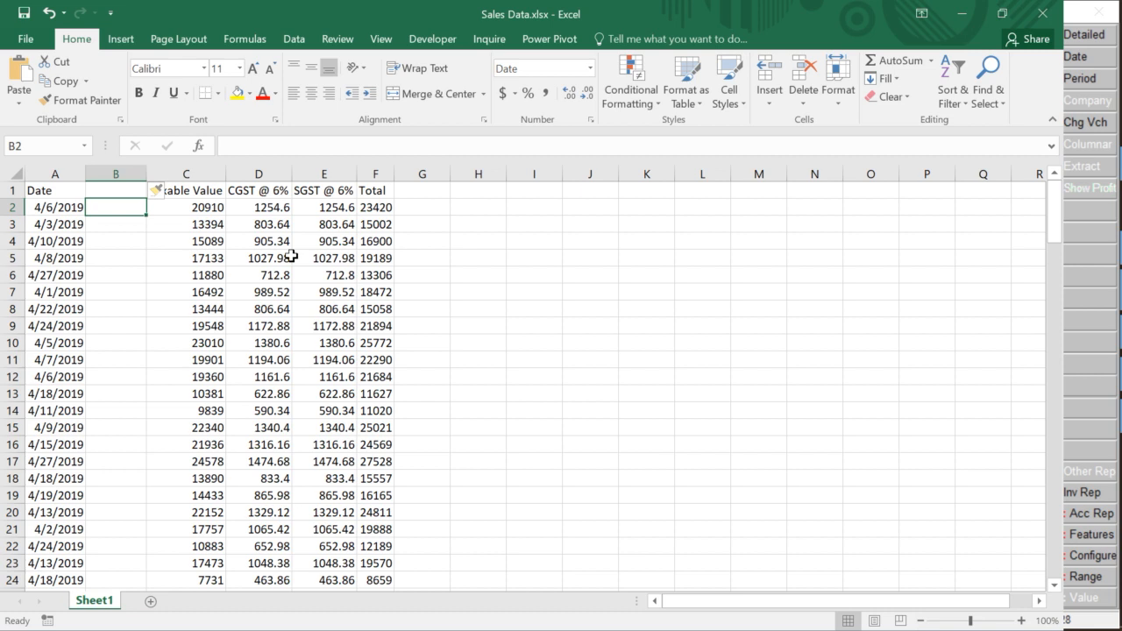
type("+")
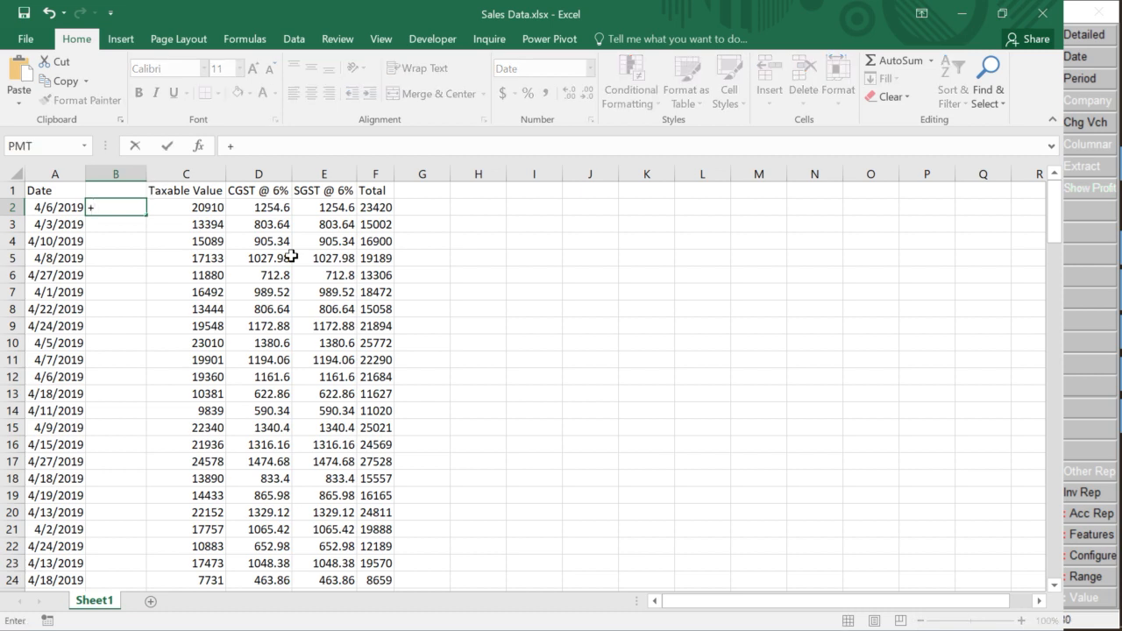
type("text")
key("Tab")
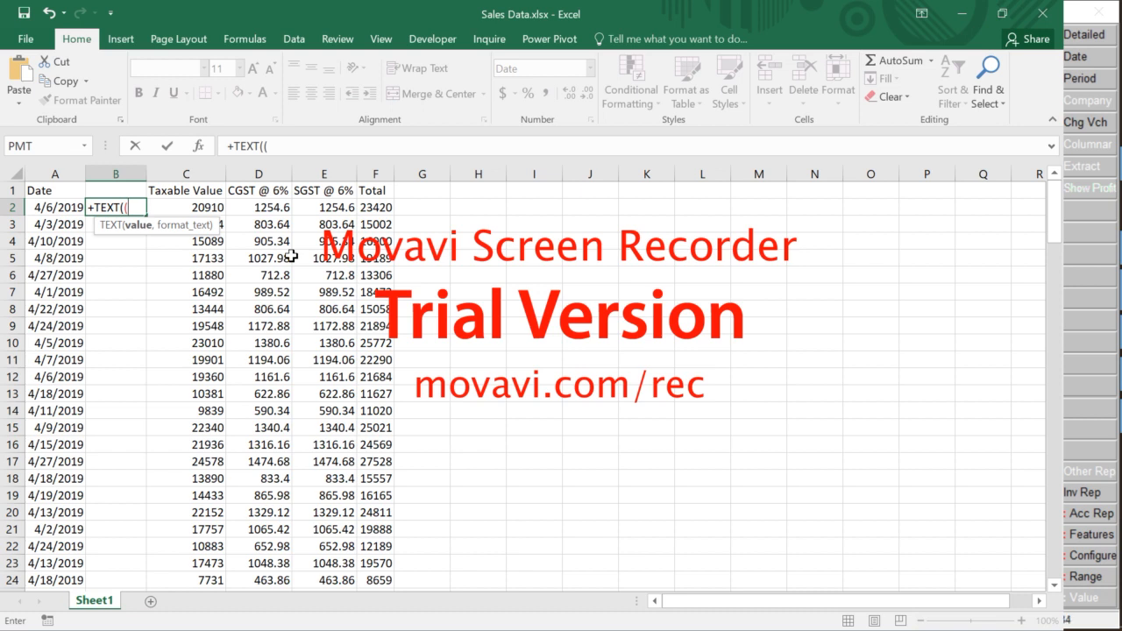
left_click(49, 212)
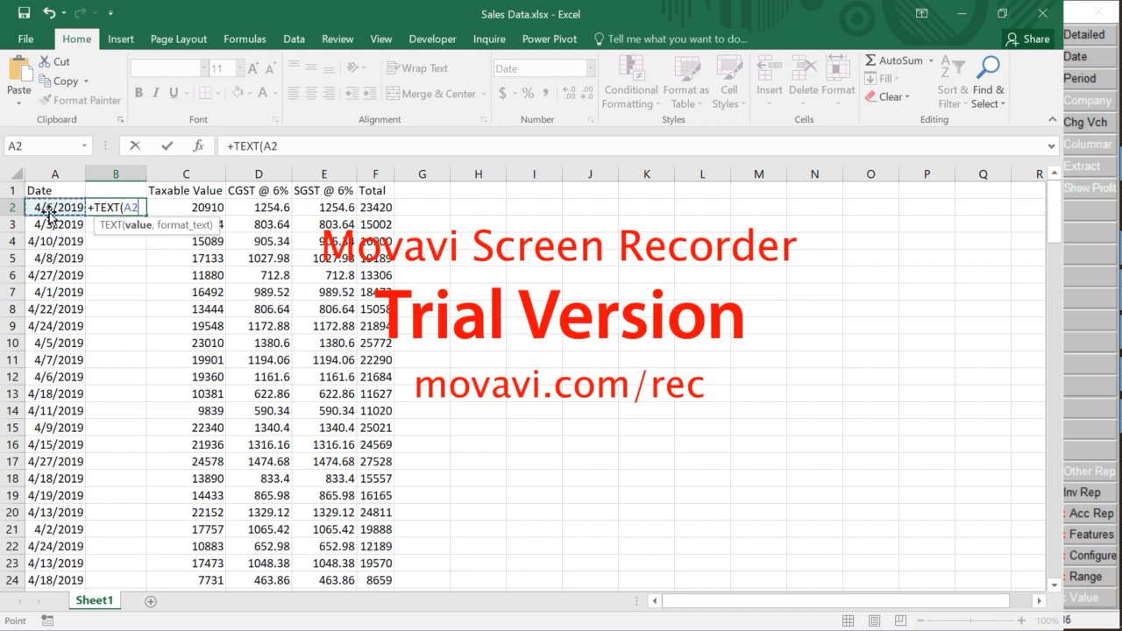
type(",")
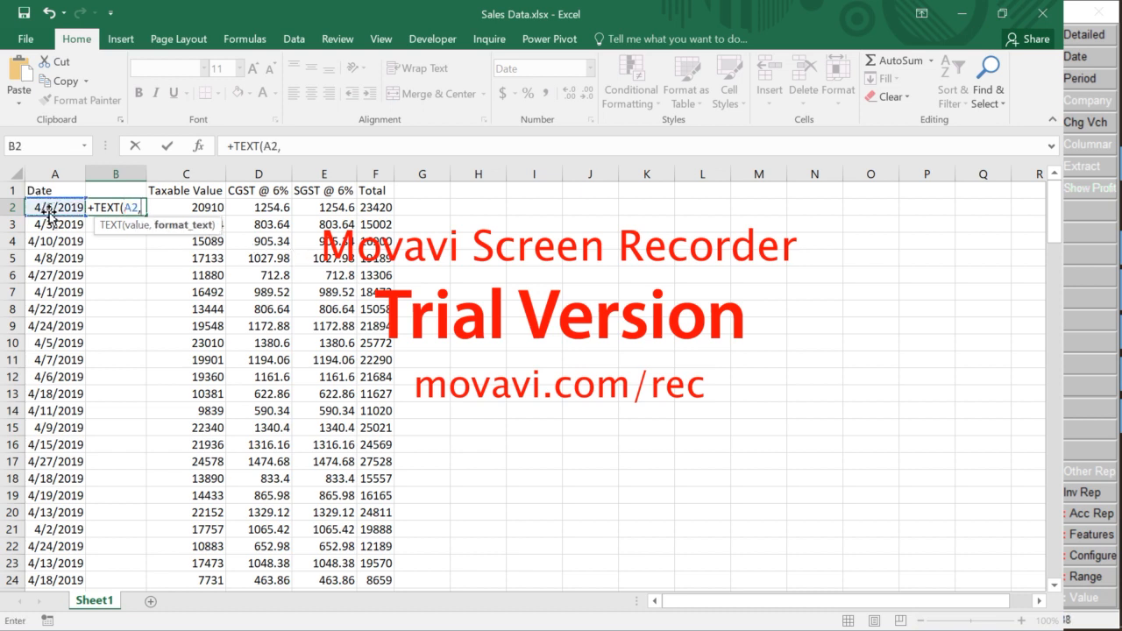
type("\"yyyy")
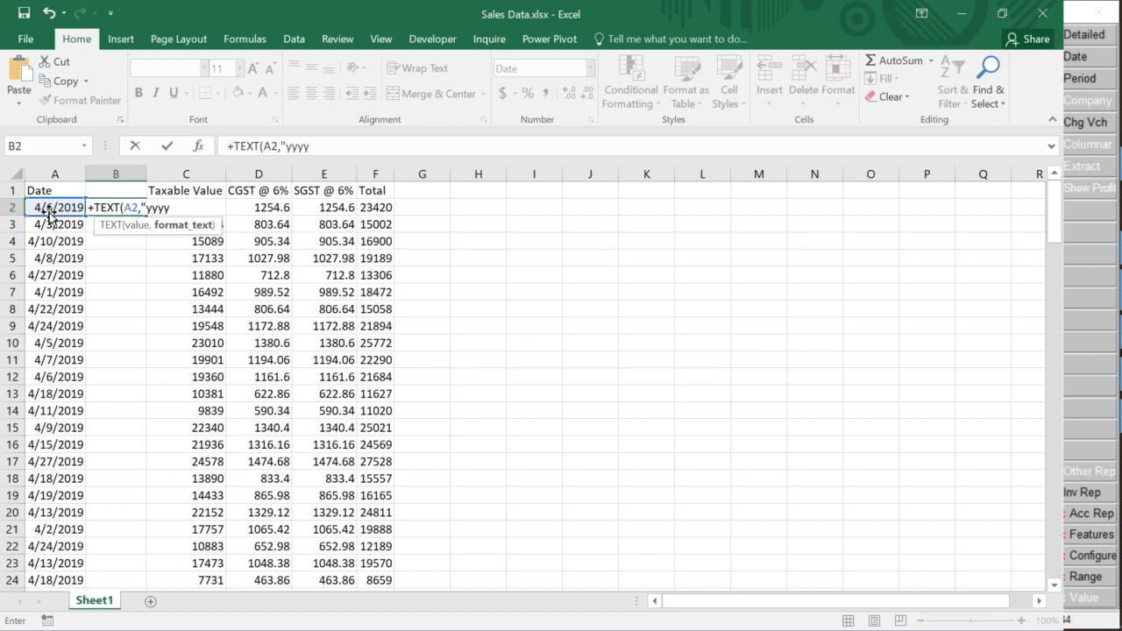
type("ddmm")
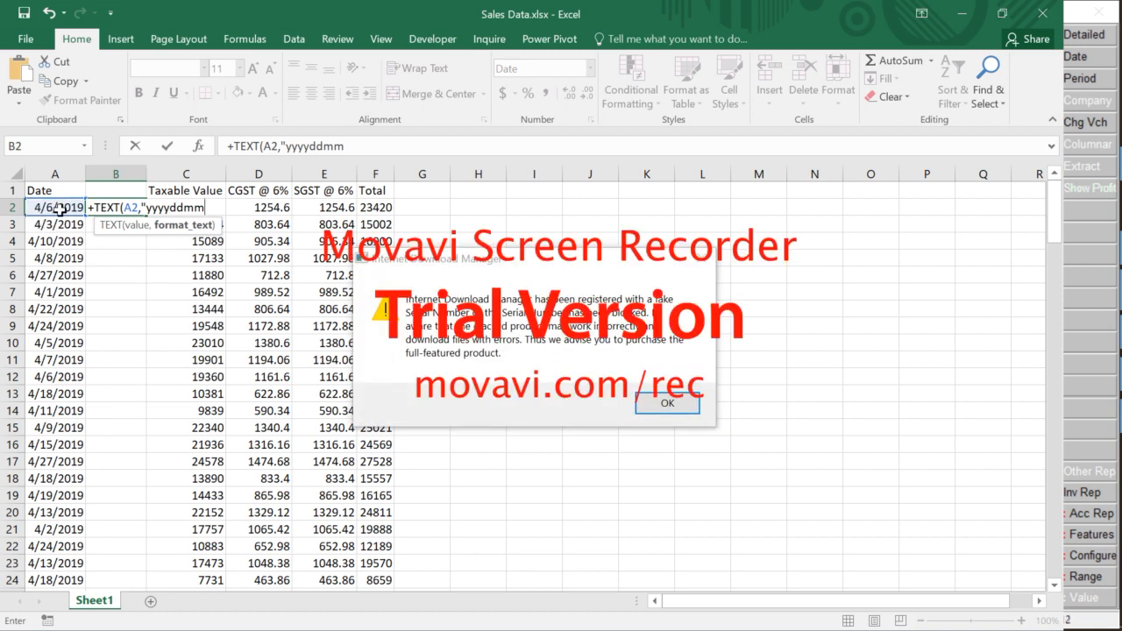
left_click(697, 259)
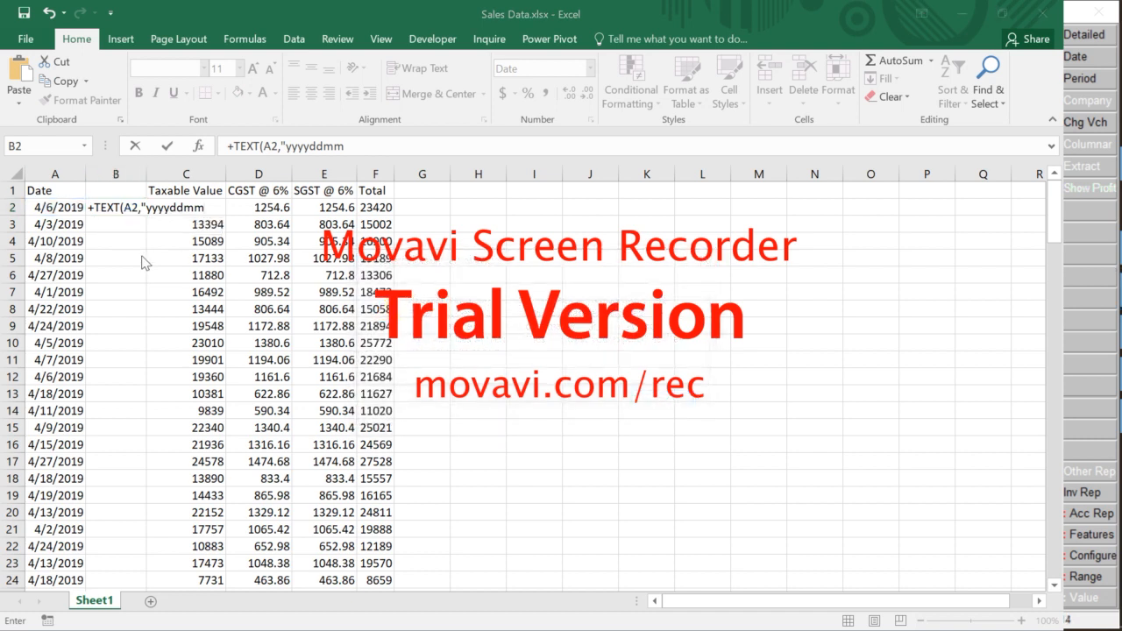
left_click(50, 213)
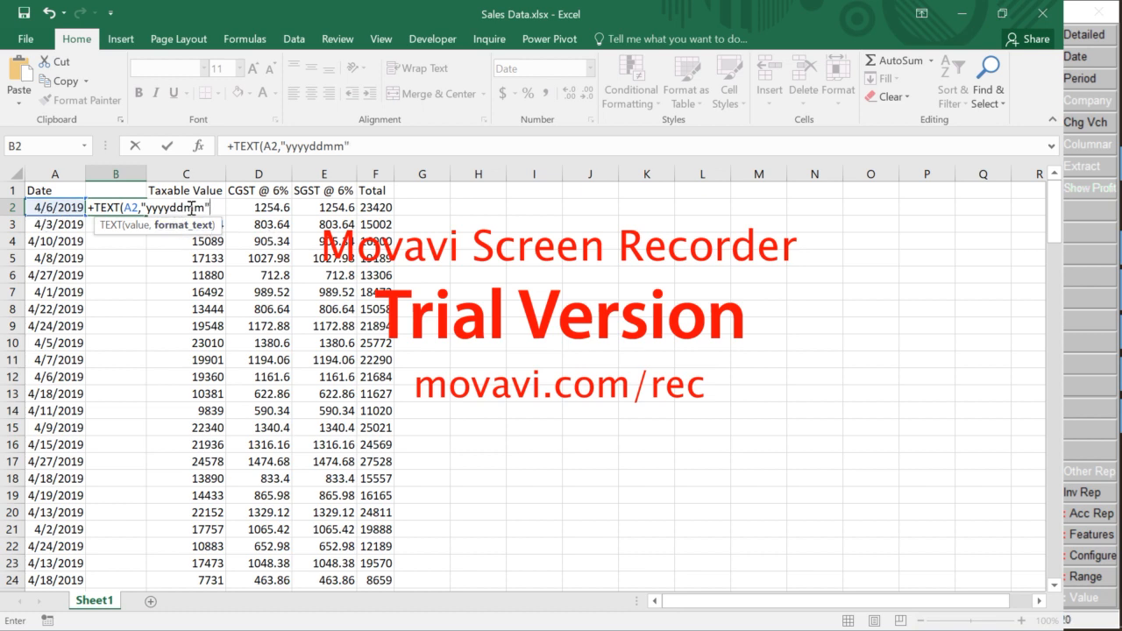
type("\"")
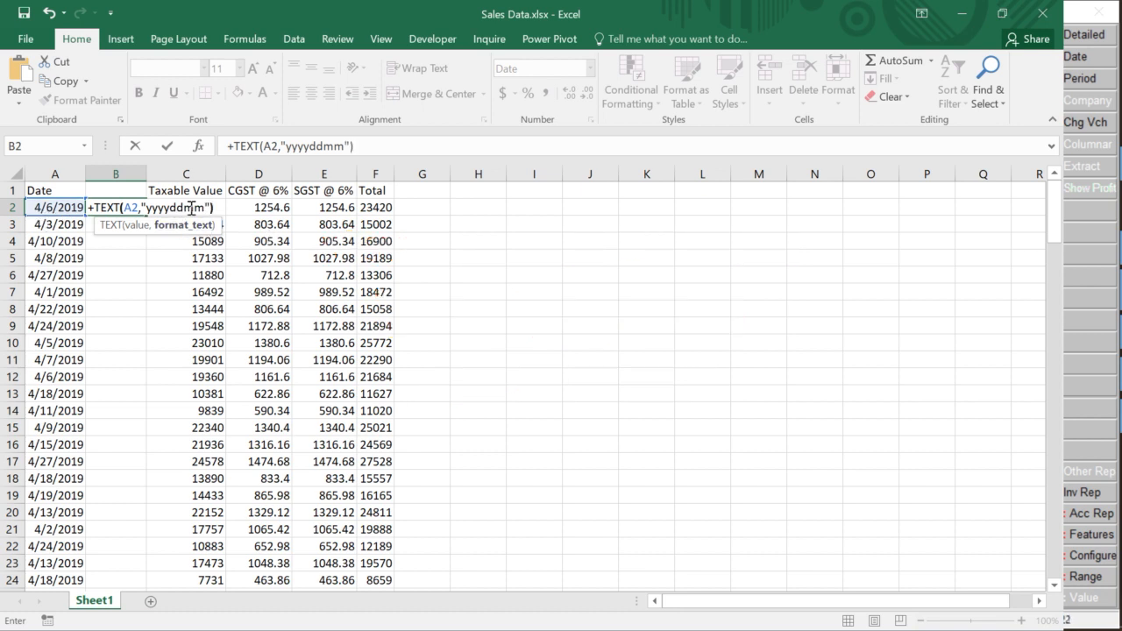
key("Return")
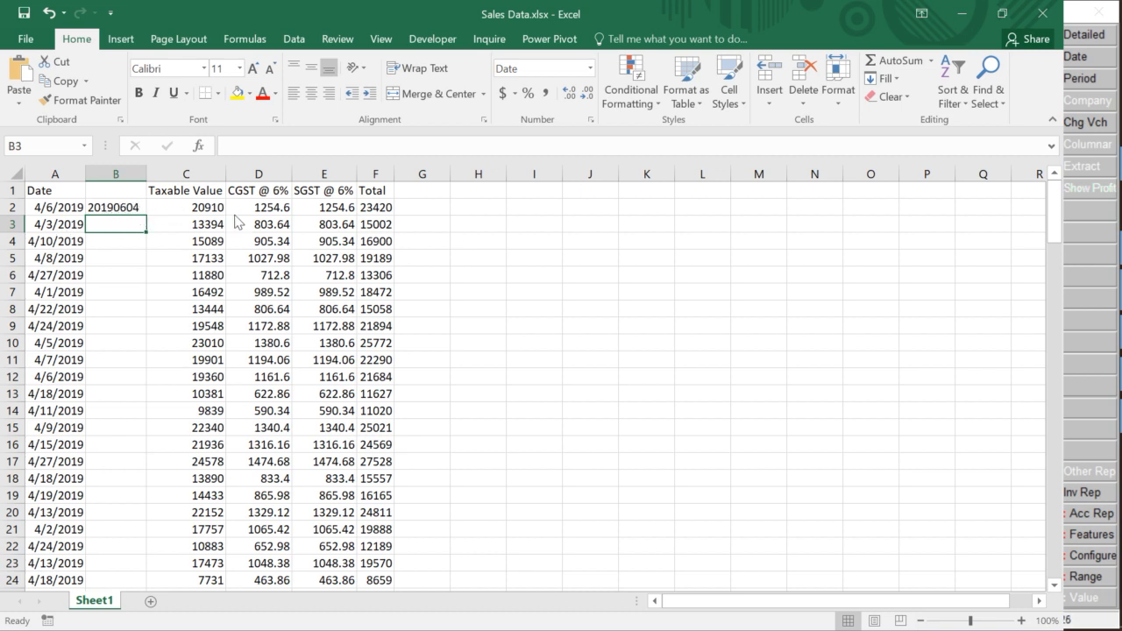
Check the XML's date order in Word and correct the B2 format code to 'yyyymmdd'
key("alt+Tab")
key("alt+Tab")
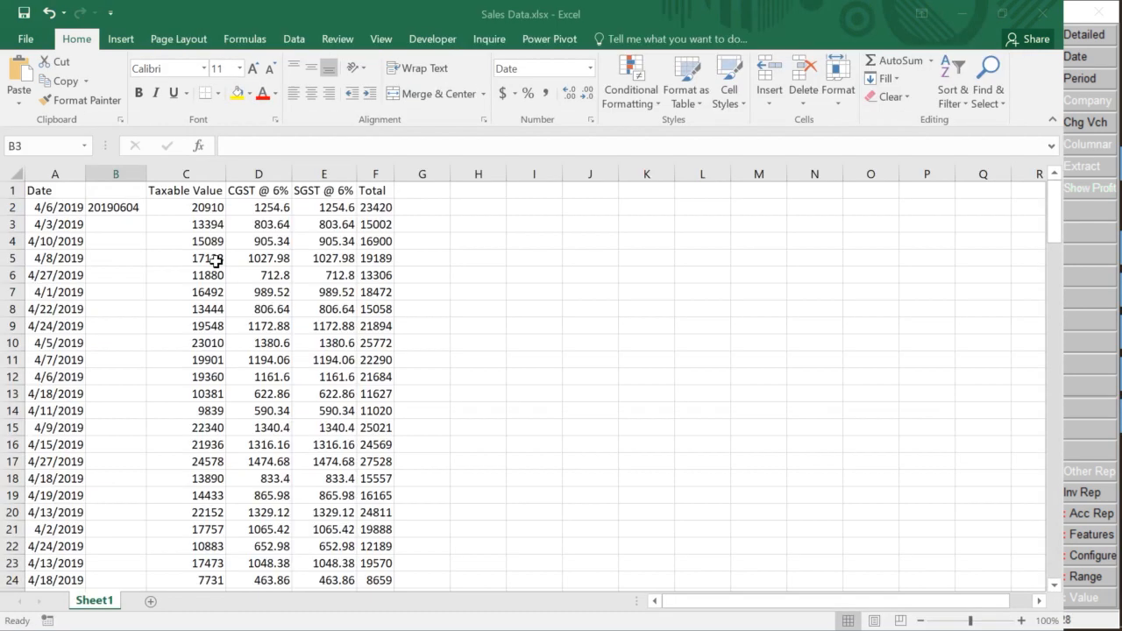
left_click(118, 207)
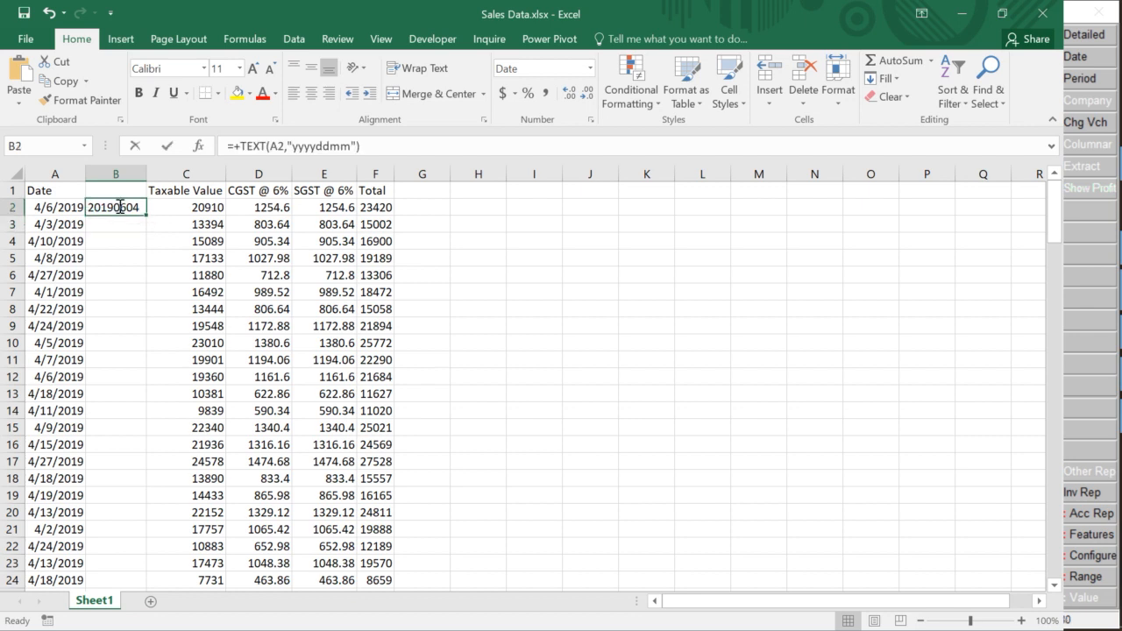
key("F2")
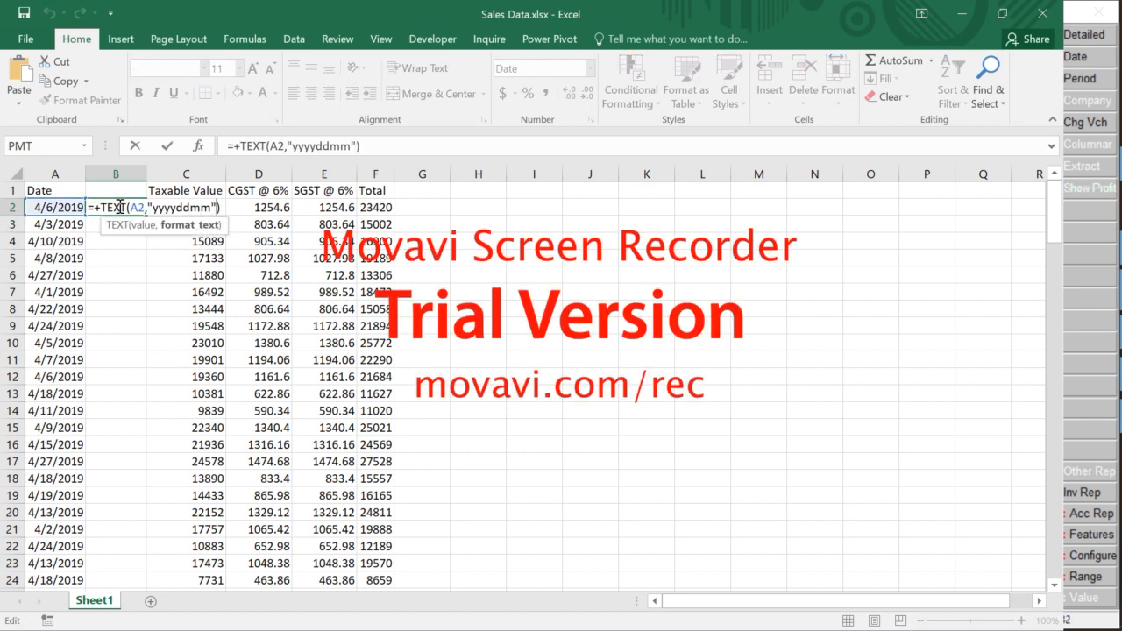
key("BackSpace")
key("BackSpace")
key("BackSpace")
key("BackSpace")
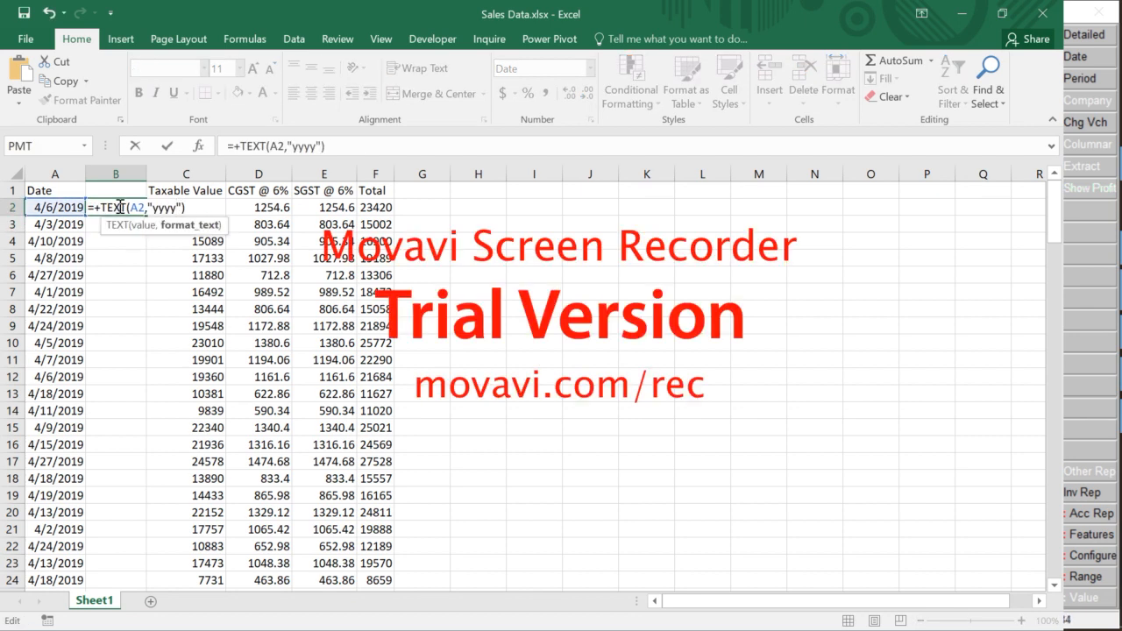
type("mmdd")
key("Return")
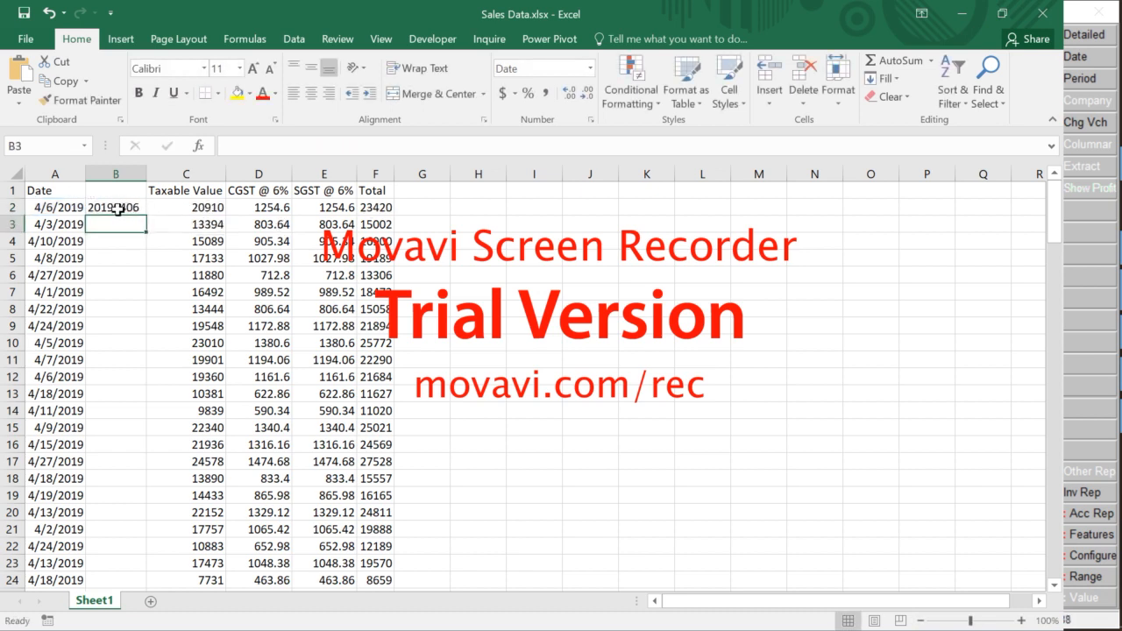
Fill the B2 date formula down to the last data row and copy the results
key("Left")
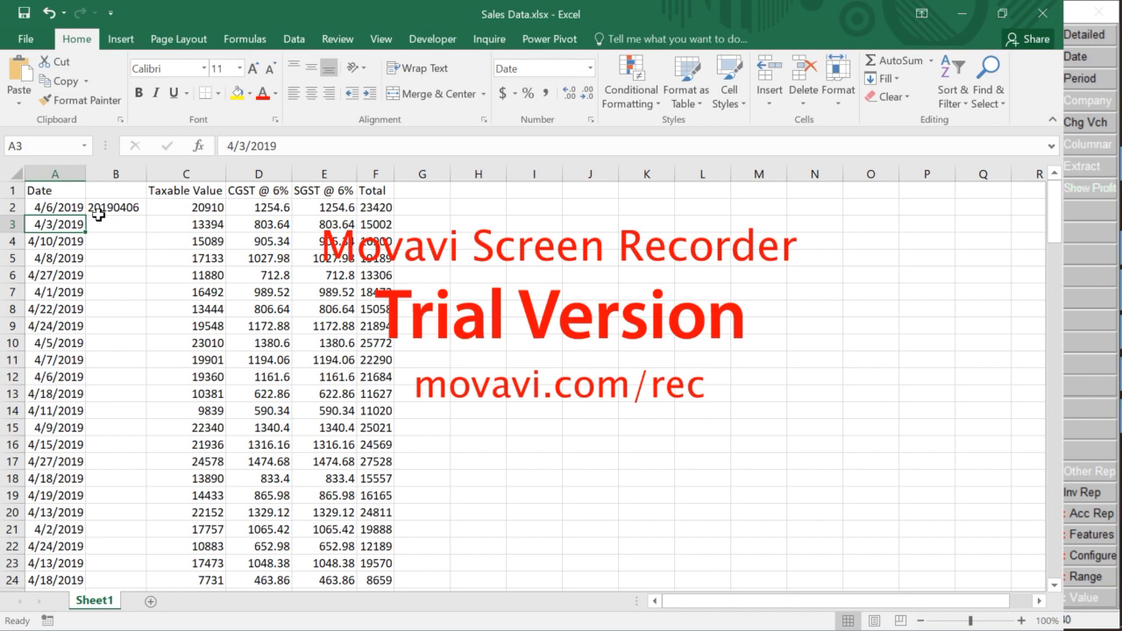
key("ctrl+Down")
key("Right")
key("ctrl+shift+Up")
key("ctrl+d")
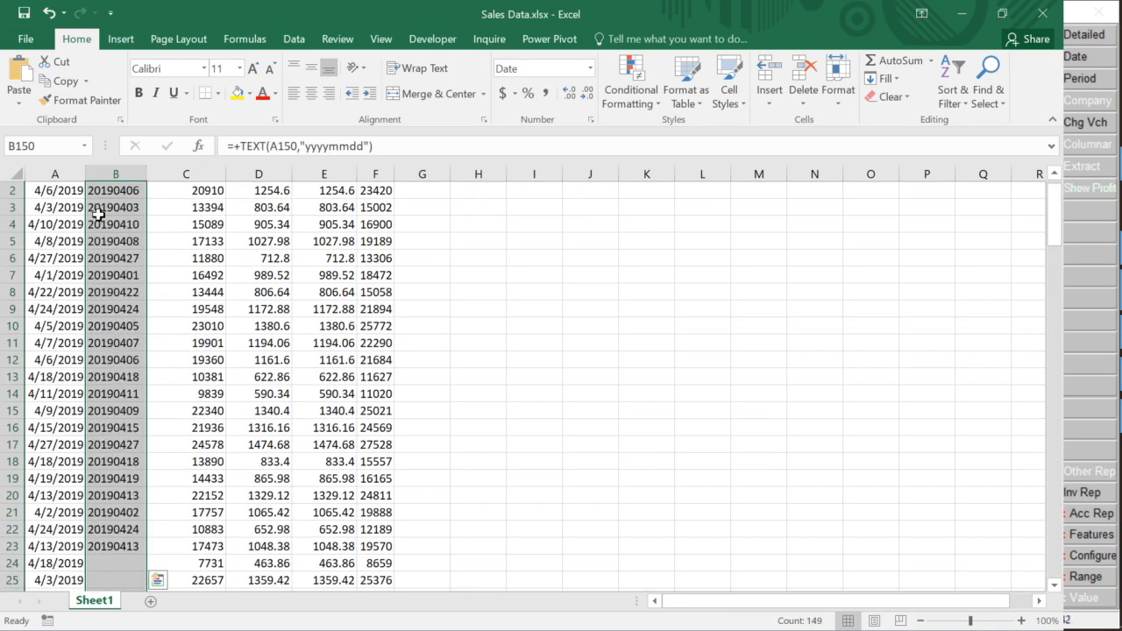
key("ctrl+c")
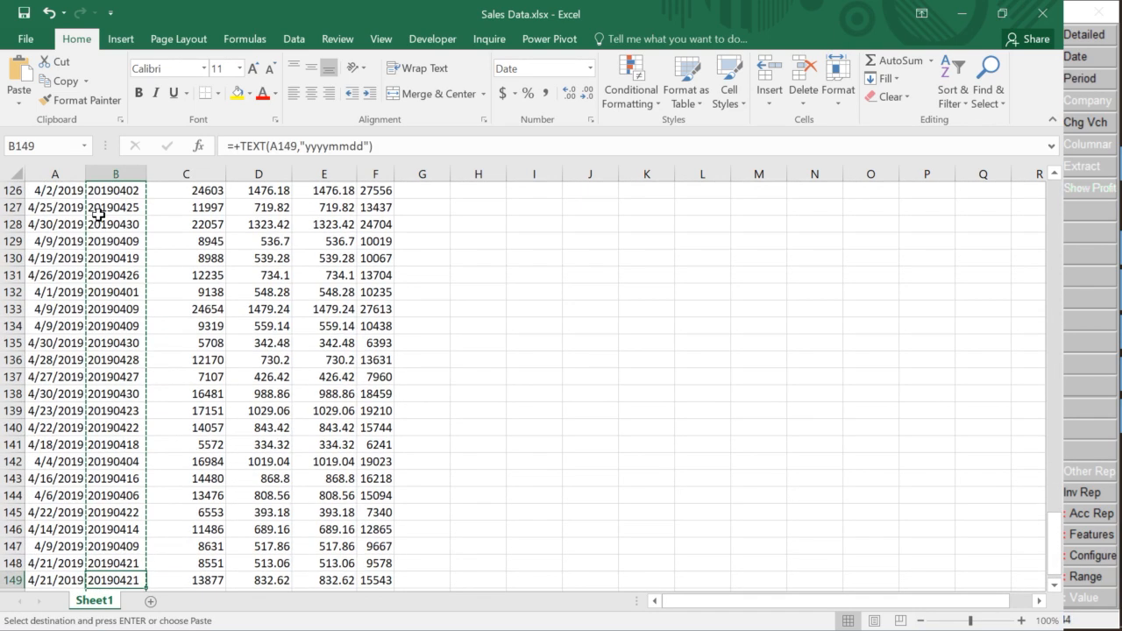
Paste the converted dates as values over the original dates starting at A2
key("ctrl+Home")
key("Down")
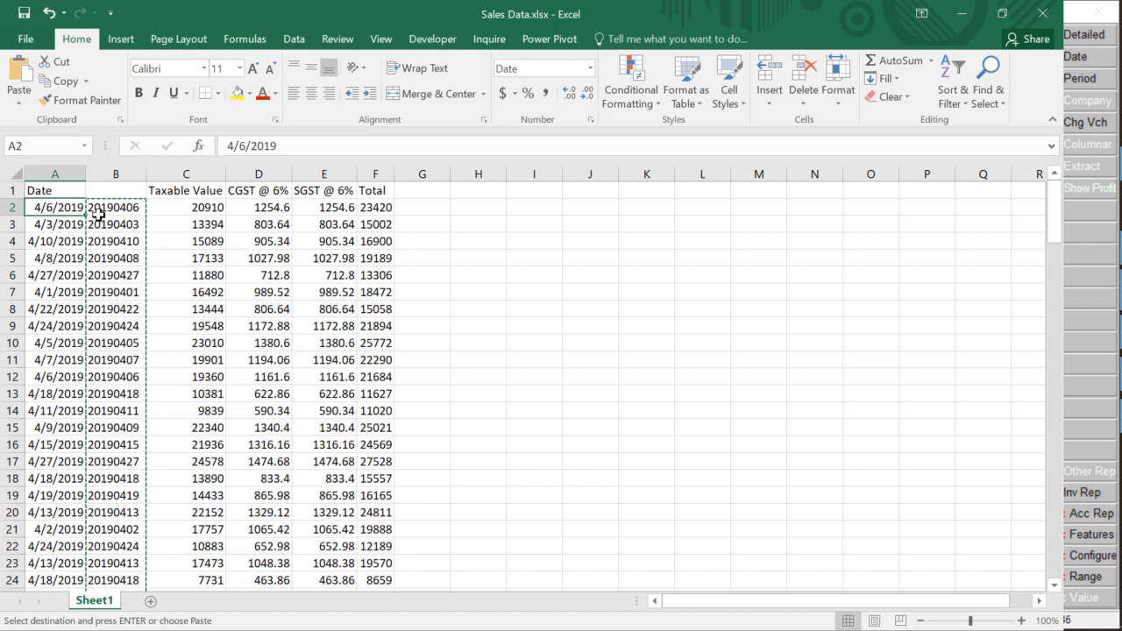
key("ctrl+alt+v")
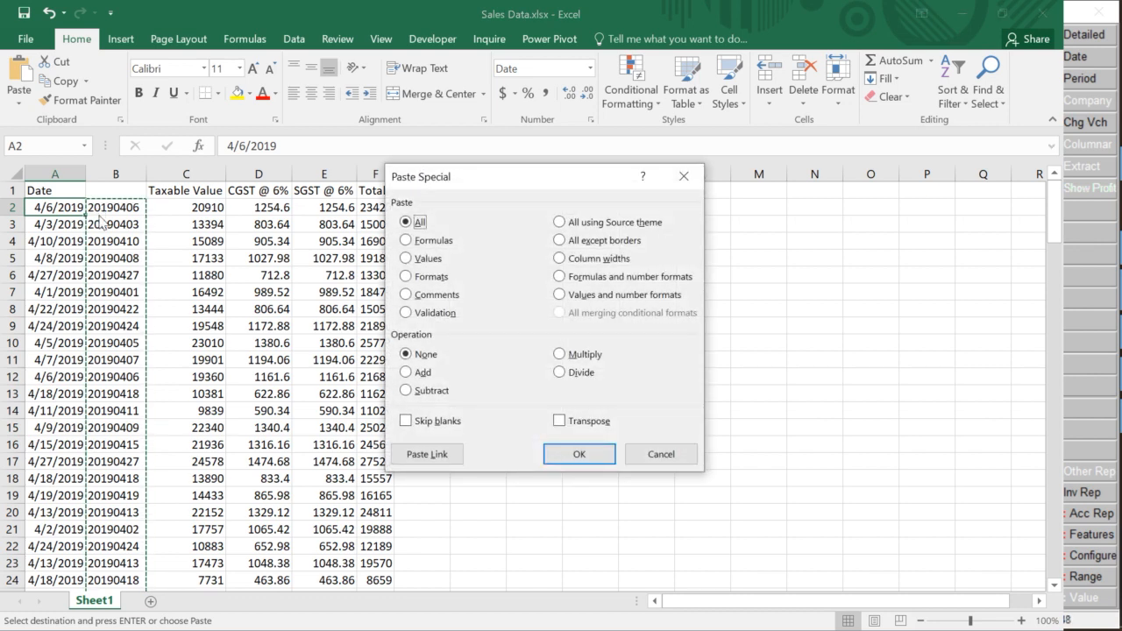
key("v")
key("Return")
Delete the helper column B and select the converted dates in column A
key("Right")
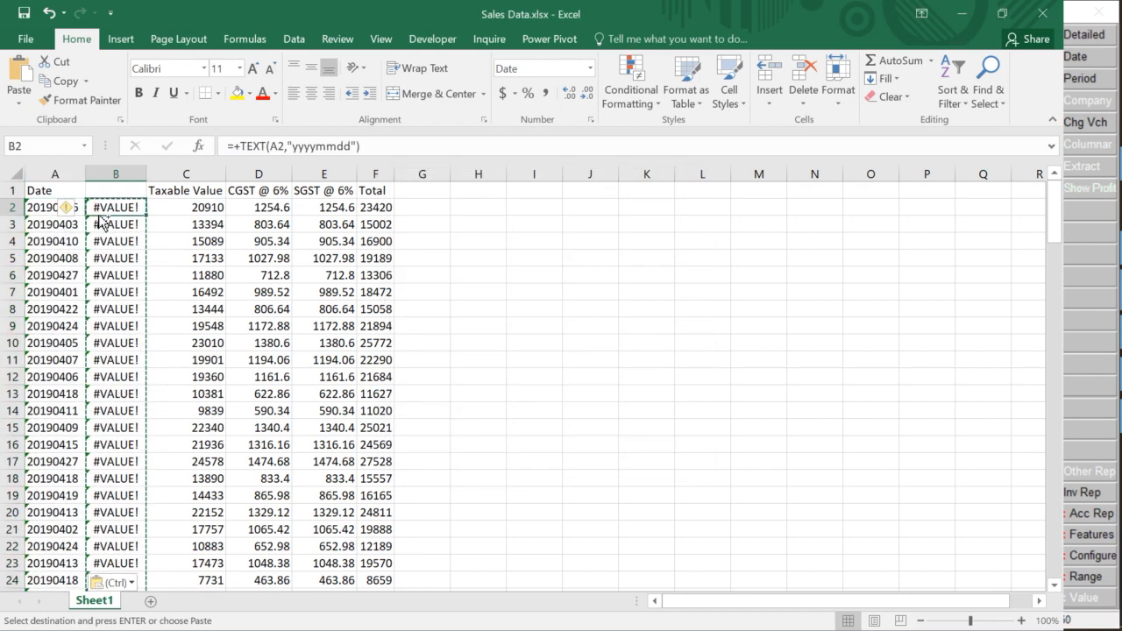
key("ctrl+shift+Down")
key("ctrl+space")
key("ctrl+minus")
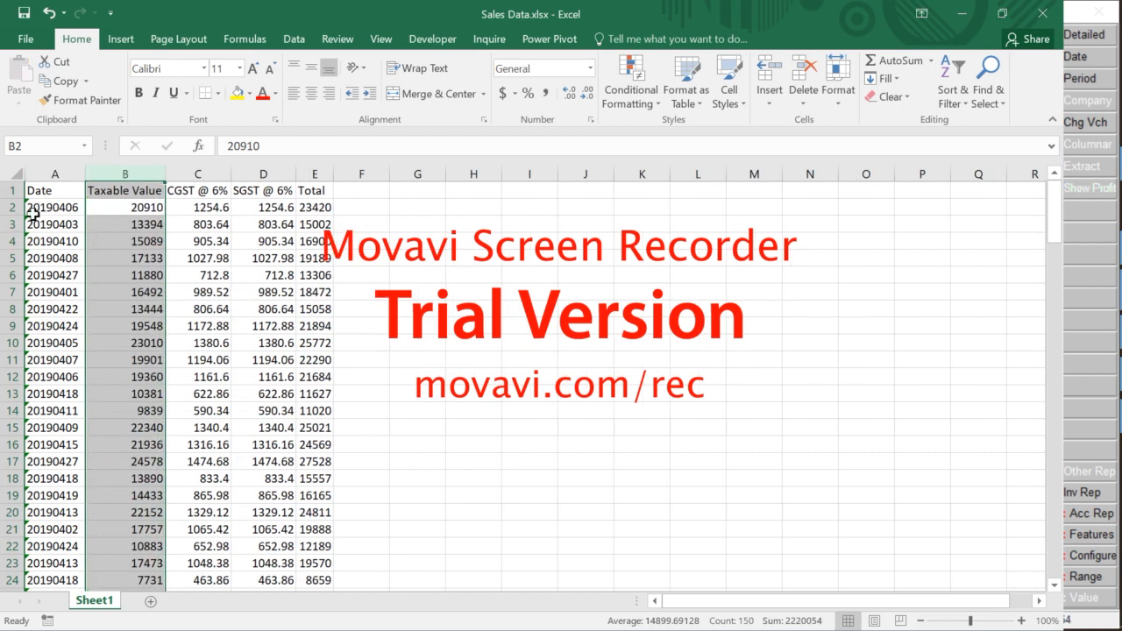
left_click(32, 209)
key("ctrl+shift+Down")
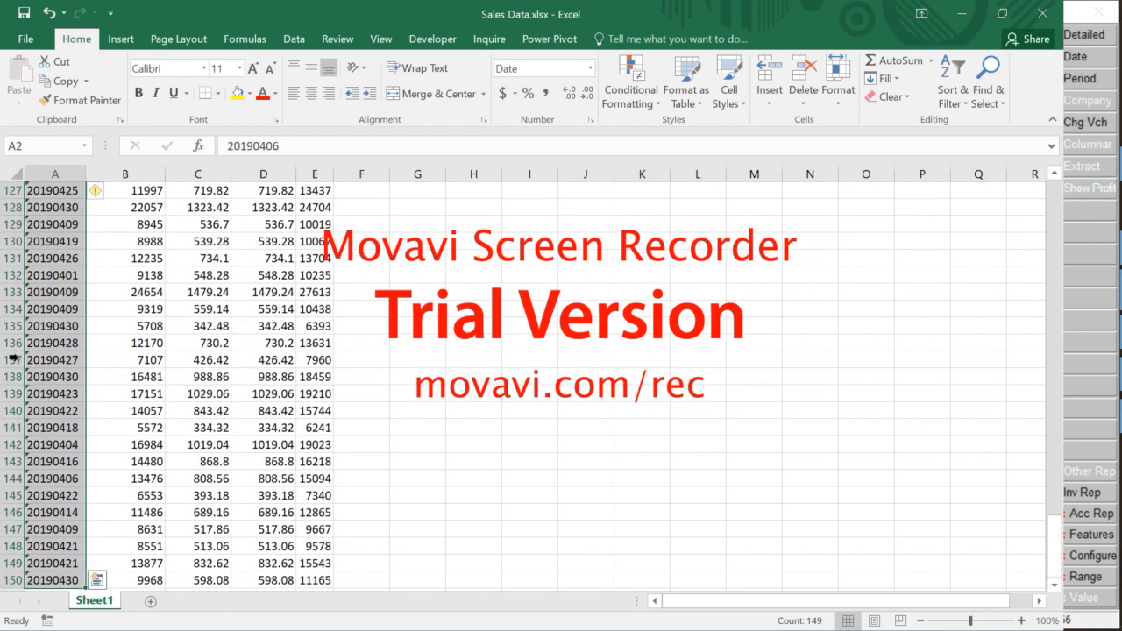
scroll(48, 320, "up", 20)
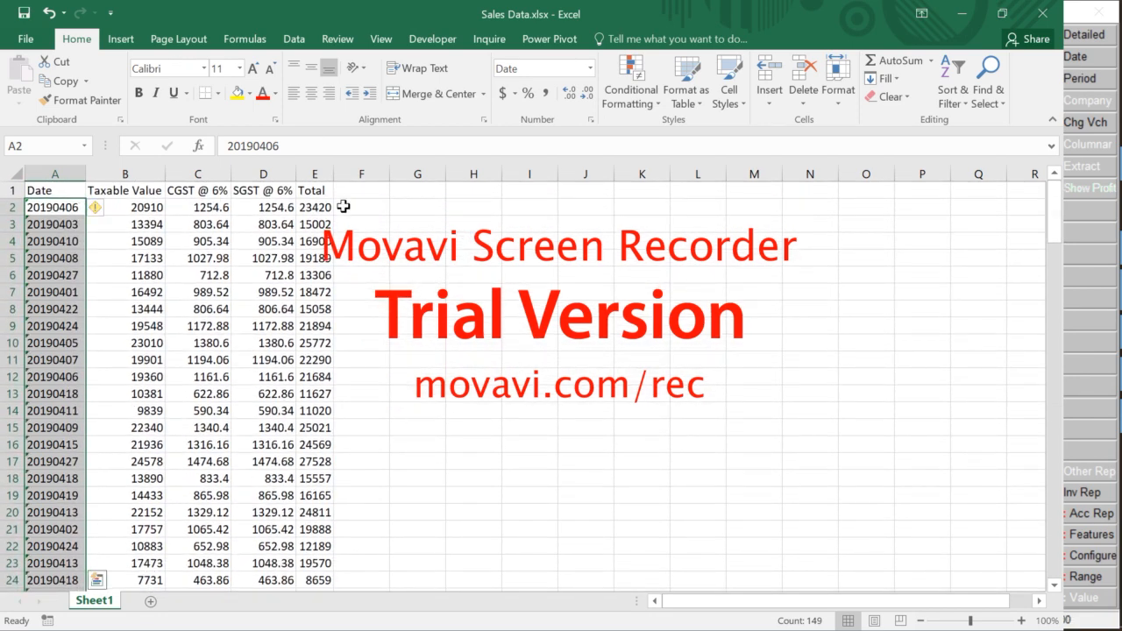
Verify with ISTEXT that the A2 date is now text, then clear the TRUE result
left_click(357, 208)
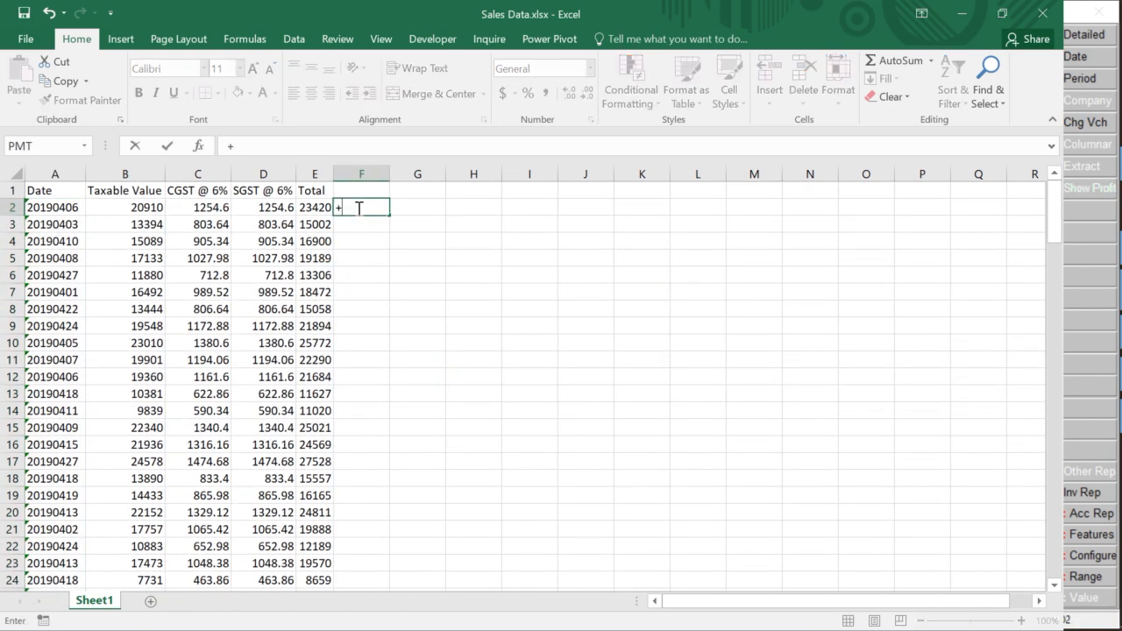
type("+iste")
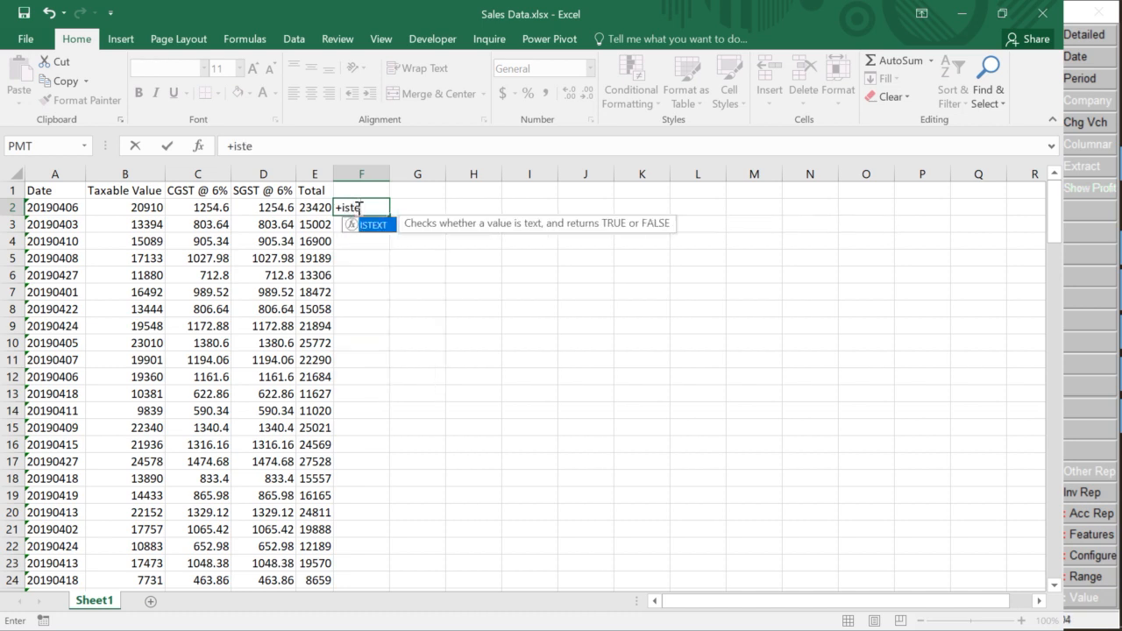
key("Tab")
key("Left")
key("Left")
key("Left")
key("Left")
key("Left")
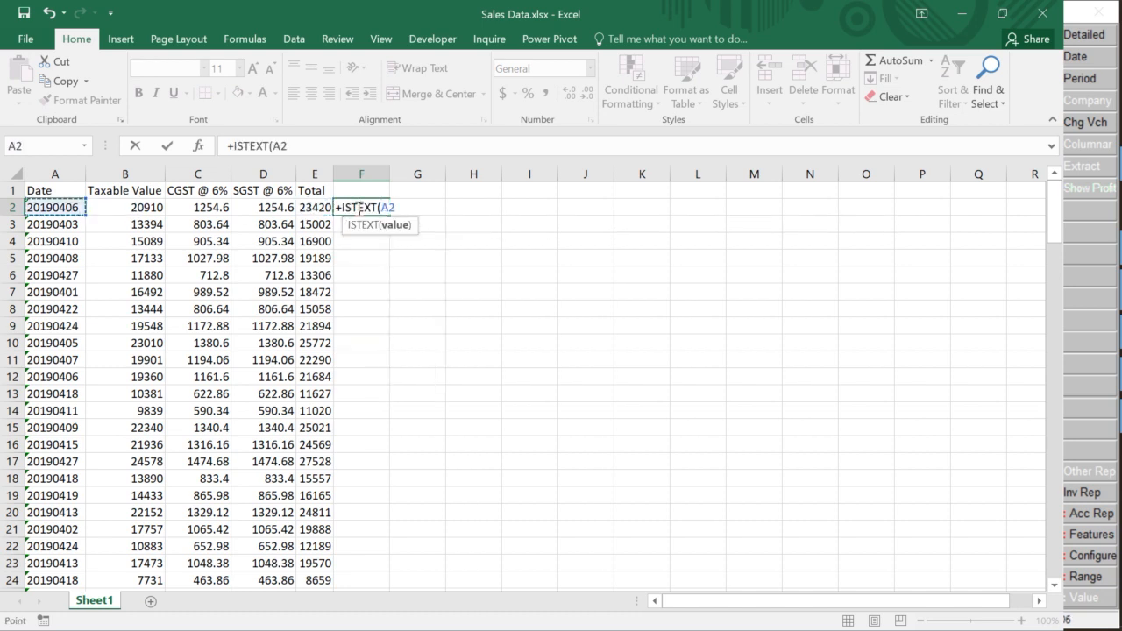
type(")")
key("Return")
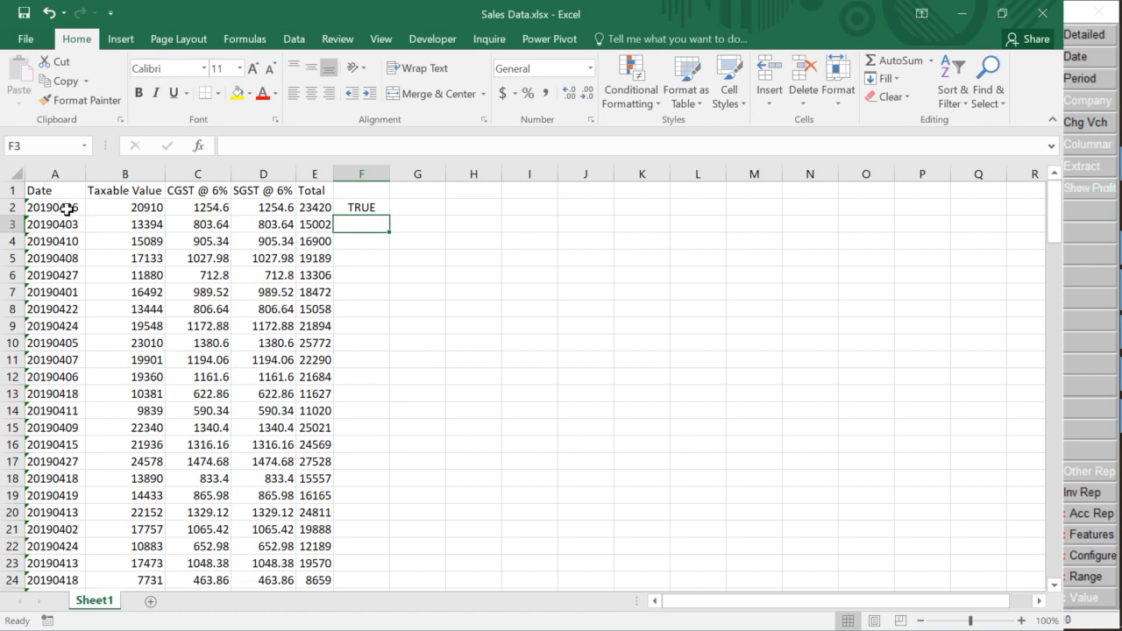
left_click(388, 213)
key("Delete")
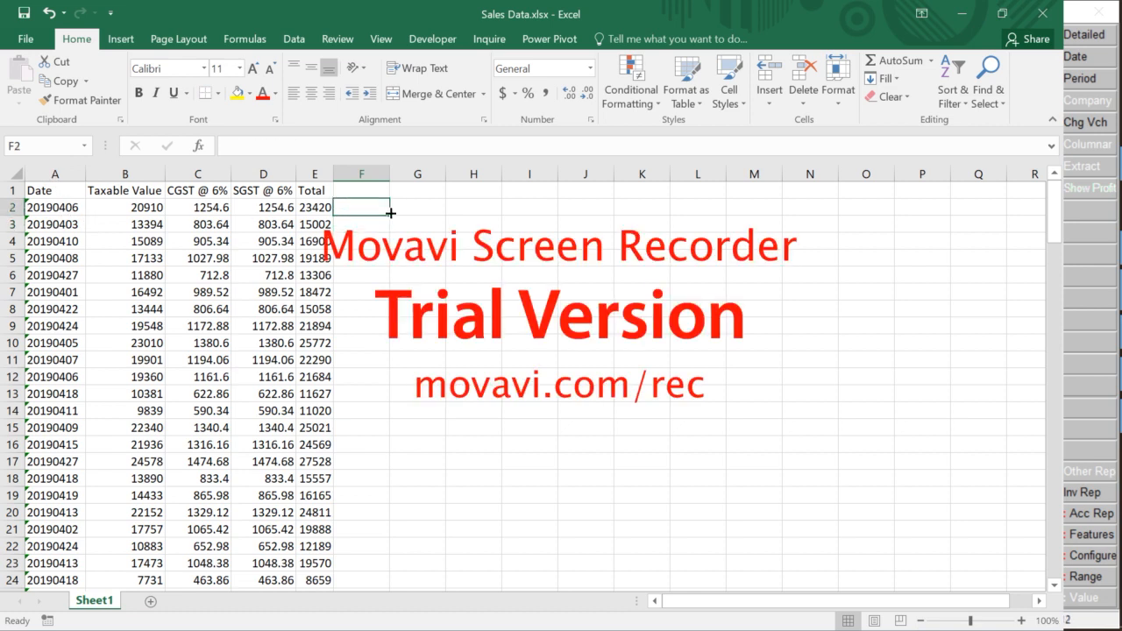
Insert blank columns before the CGST and Taxable Value columns
key("Left")
key("Left")
key("Left")
key("Left")
key("Right")
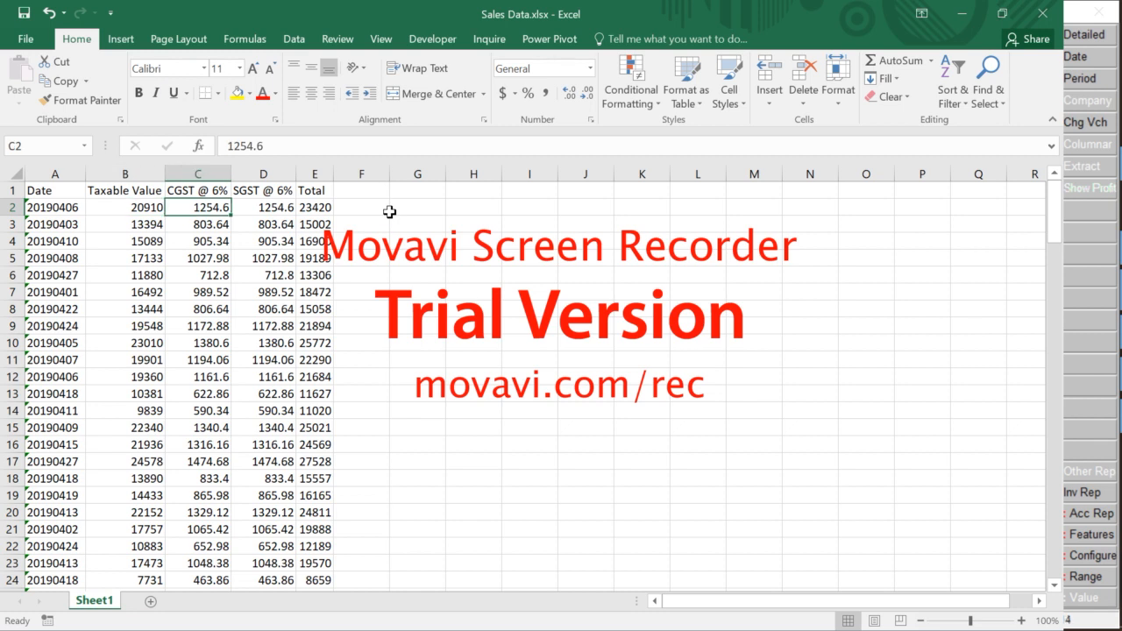
key("ctrl+shift+Down")
key("ctrl+shift+plus")
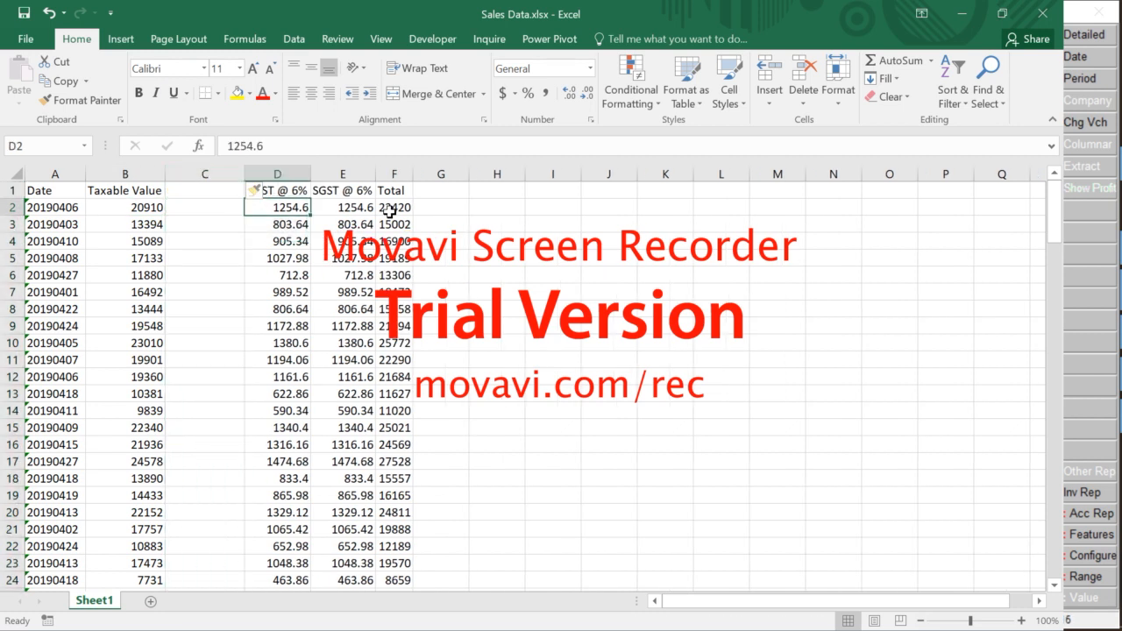
key("Left")
key("ctrl+space")
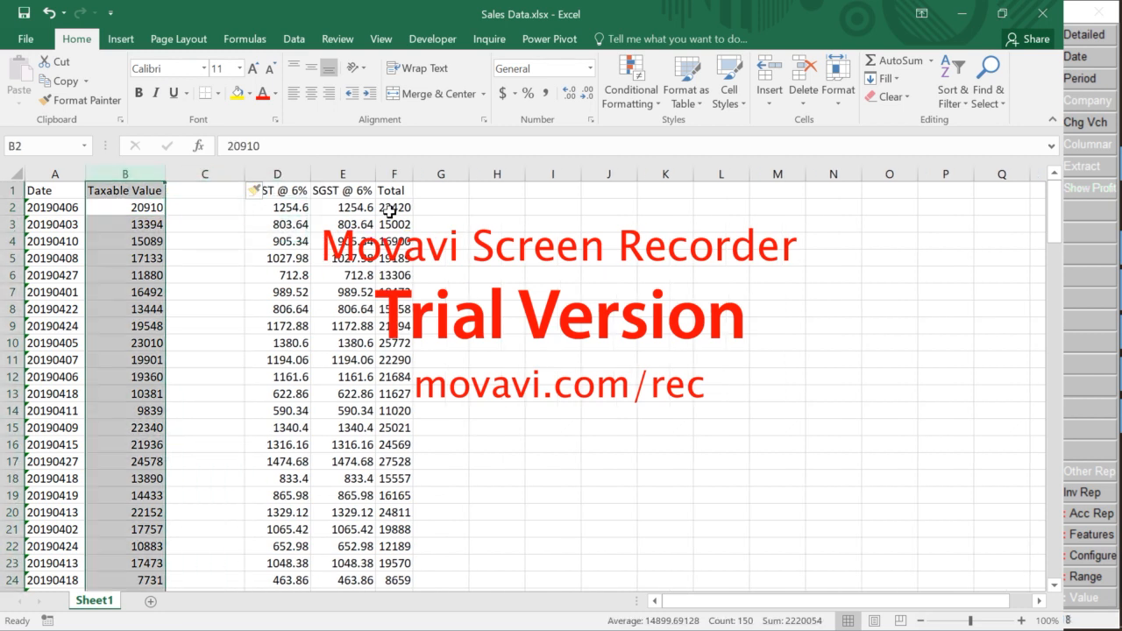
key("ctrl+shift+plus")
Start a formula in H2 adding the Taxable Value in C2 and the CGST in E2
left_click(346, 208)
left_click(249, 208)
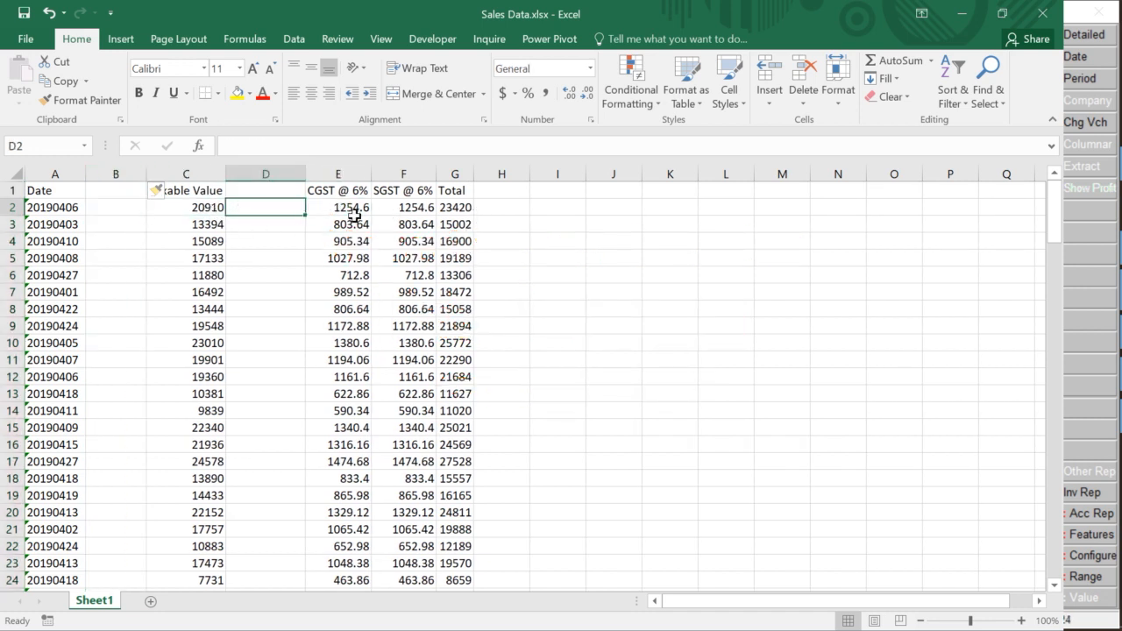
left_click(468, 210)
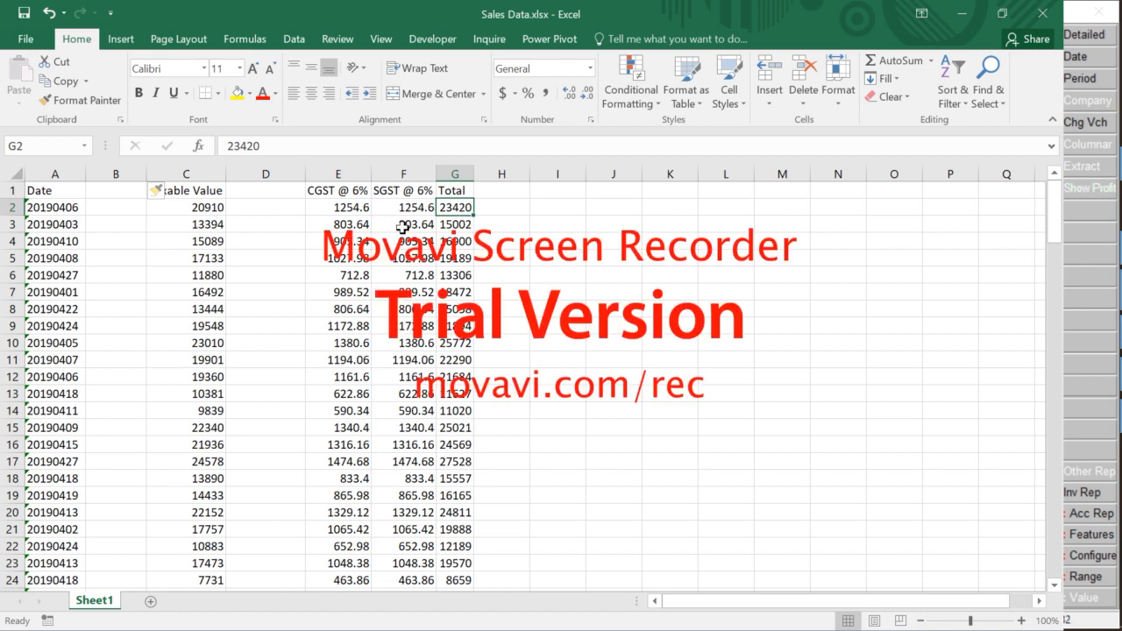
key("Right")
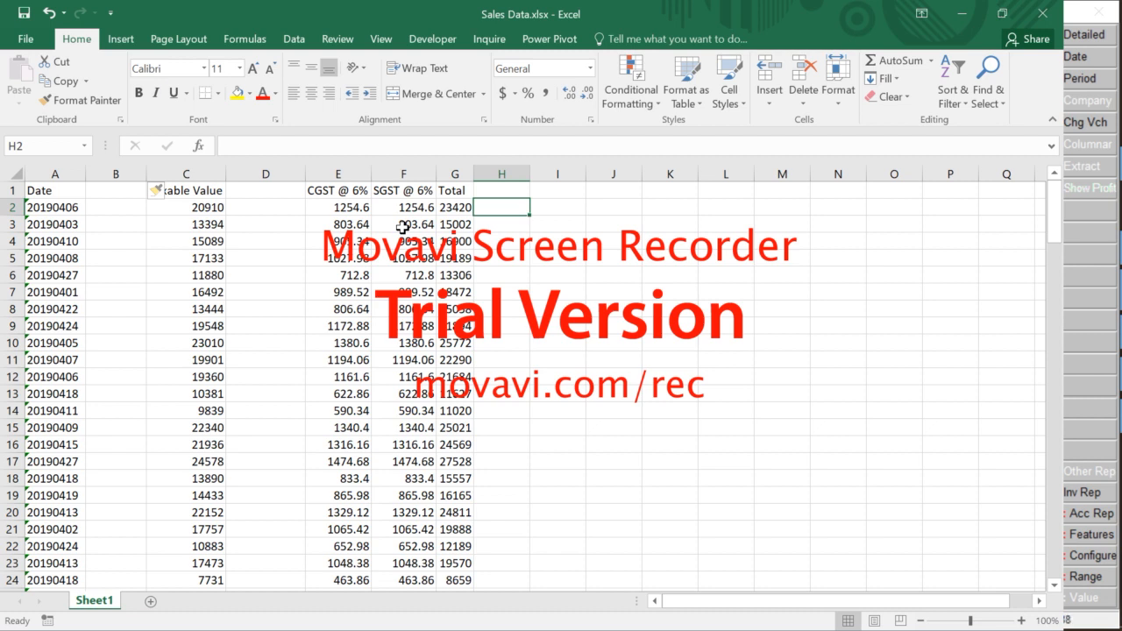
type("+")
key("Left")
key("Left")
key("Left")
key("Left")
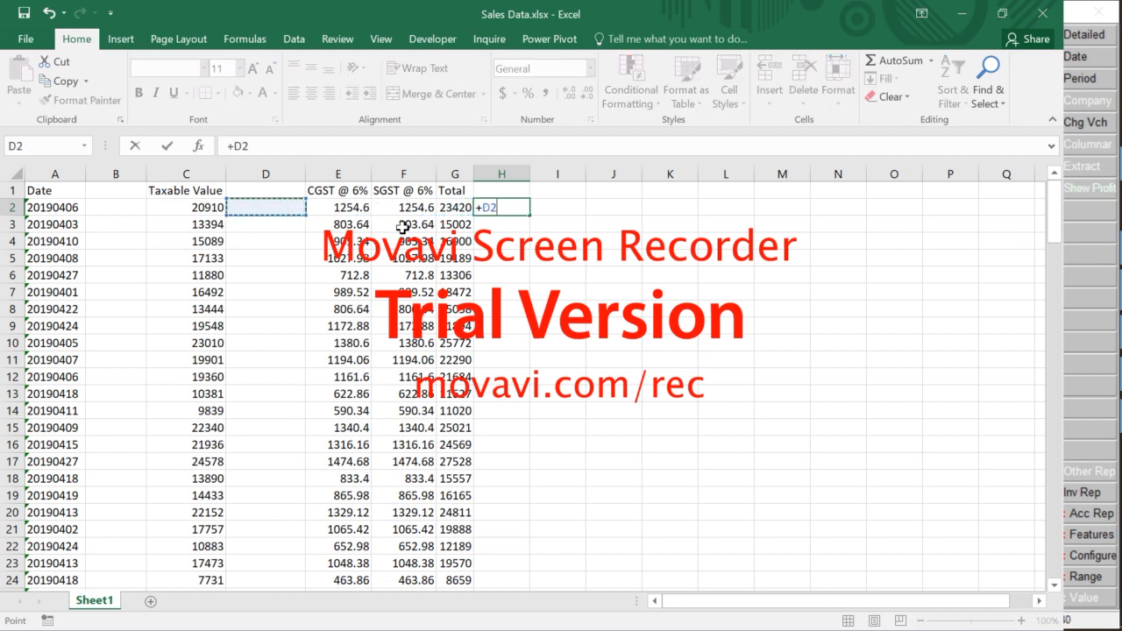
key("Left")
type("+")
key("Left")
key("Left")
key("Left")
Complete H2 as =+C2+E2+F2-G2, giving a round-off of -0.8
type("+")
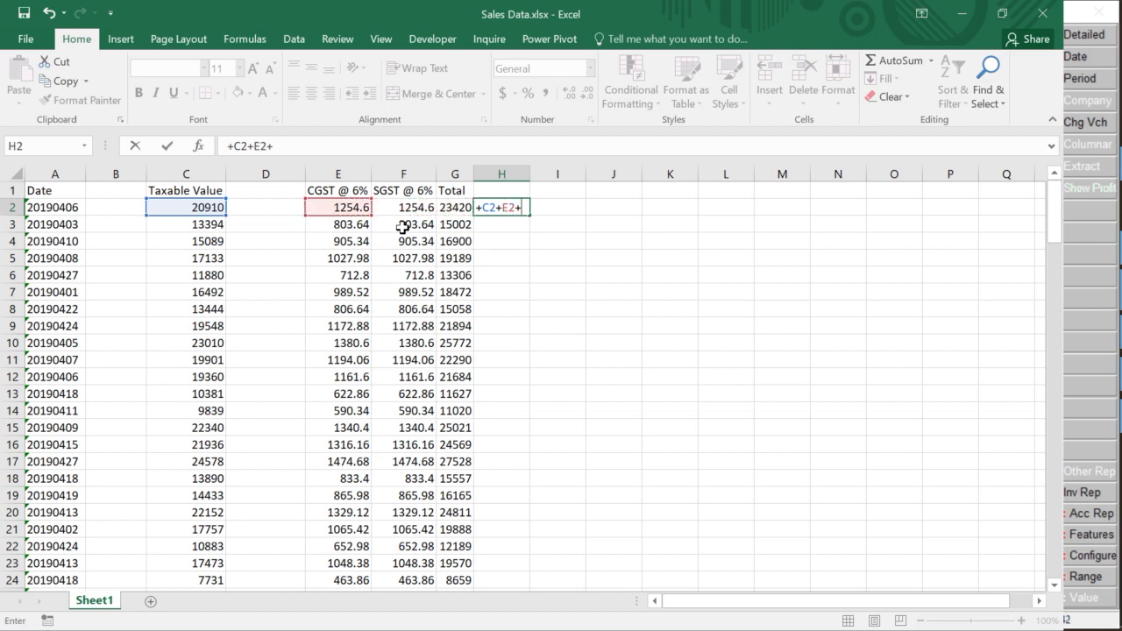
key("Left")
key("Left")
type("+")
key("Left")
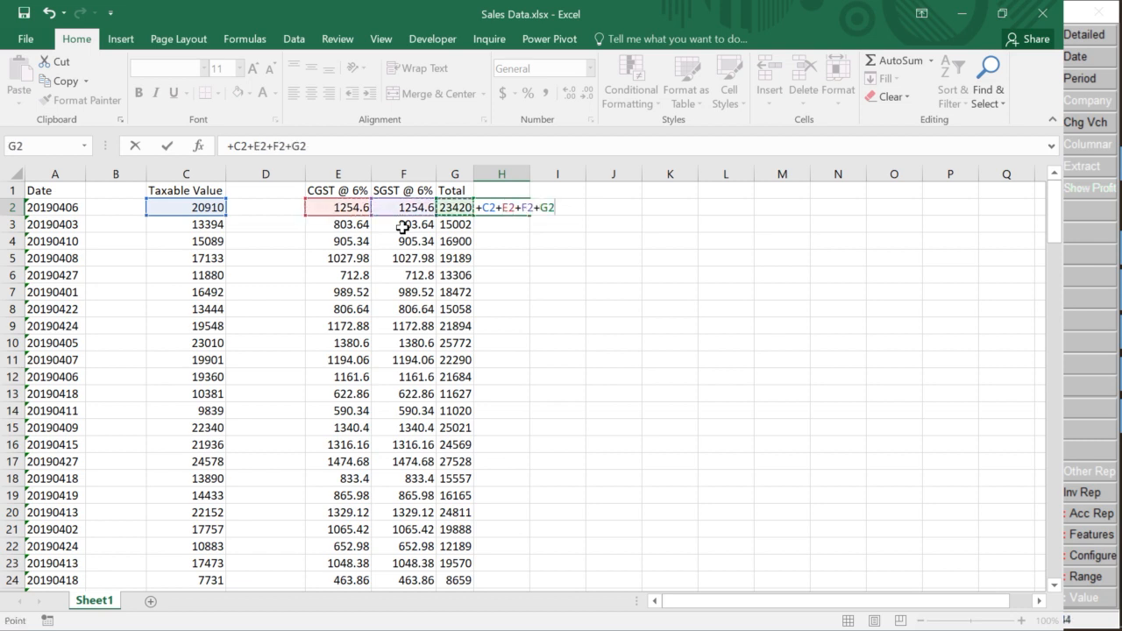
key("BackSpace")
key("BackSpace")
key("BackSpace")
type("-")
key("Left")
key("Return")
Copy the round-off formula down column H from H2 to H150
key("Up")
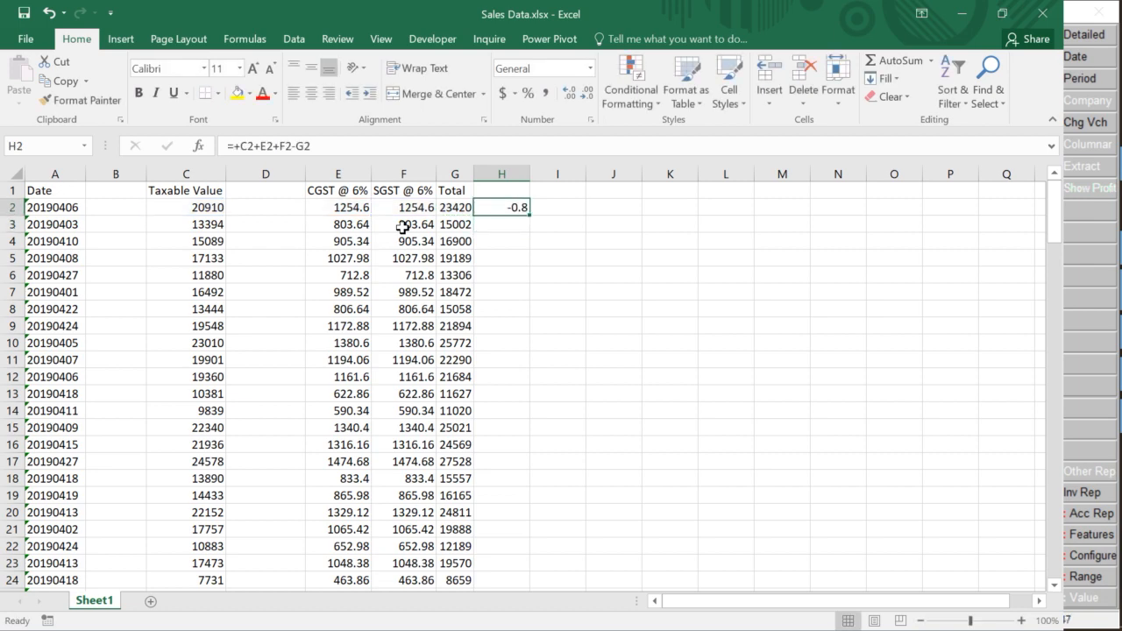
key("ctrl+c")
key("Left")
key("ctrl+Down")
key("Right")
key("ctrl+shift+Up")
key("ctrl+v")
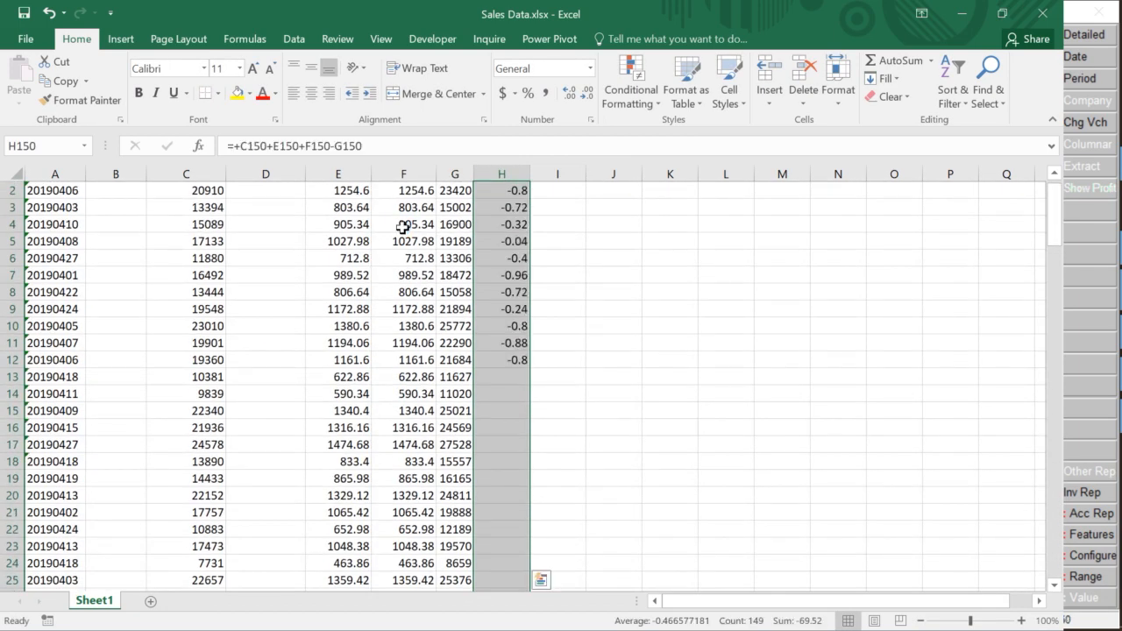
key("Up")
key("Up")
key("Up")
key("Up")
key("Up")
key("Up")
key("Up")
key("Up")
key("Up")
key("Up")
key("Up")
key("Up")
key("Up")
key("Up")
key("Up")
key("Up")
key("Up")
key("ctrl+Up")
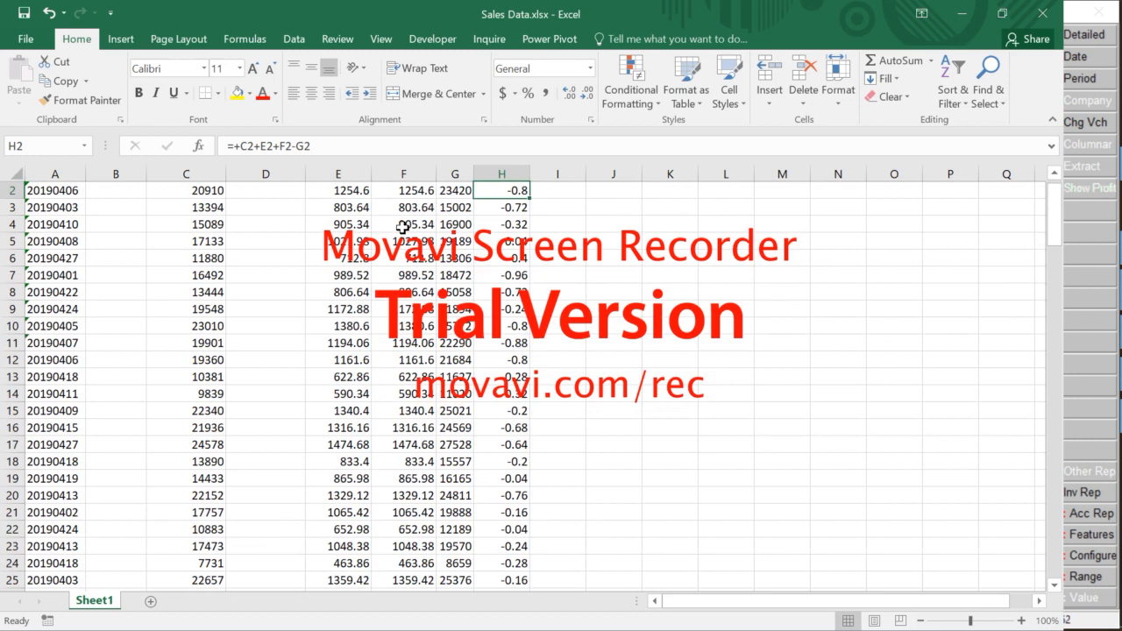
Head column H with 'Round Off' in H1
key("Up")
type("Ro")
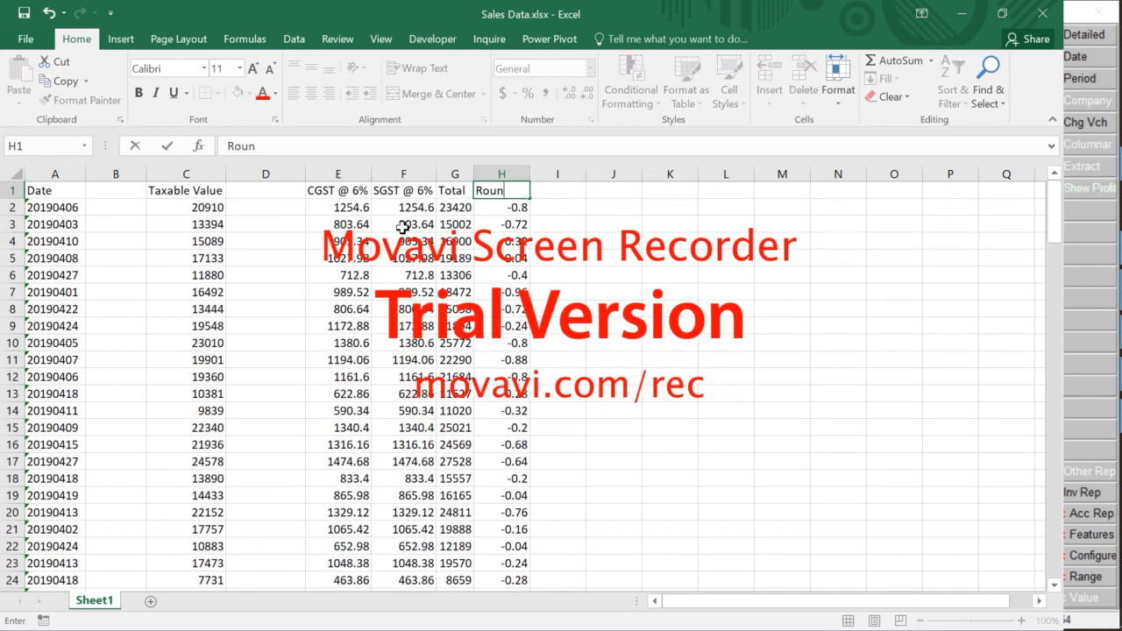
type("und Off")
key("Return")
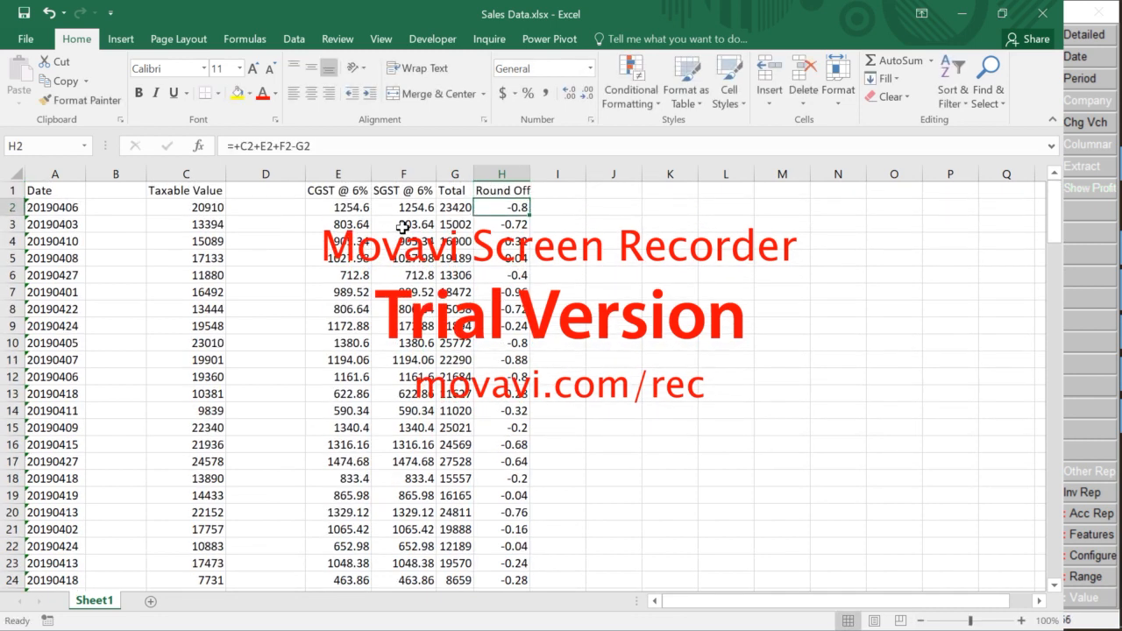
key("Left")
key("Left")
key("Left")
key("Left")
key("Left")
key("Left")
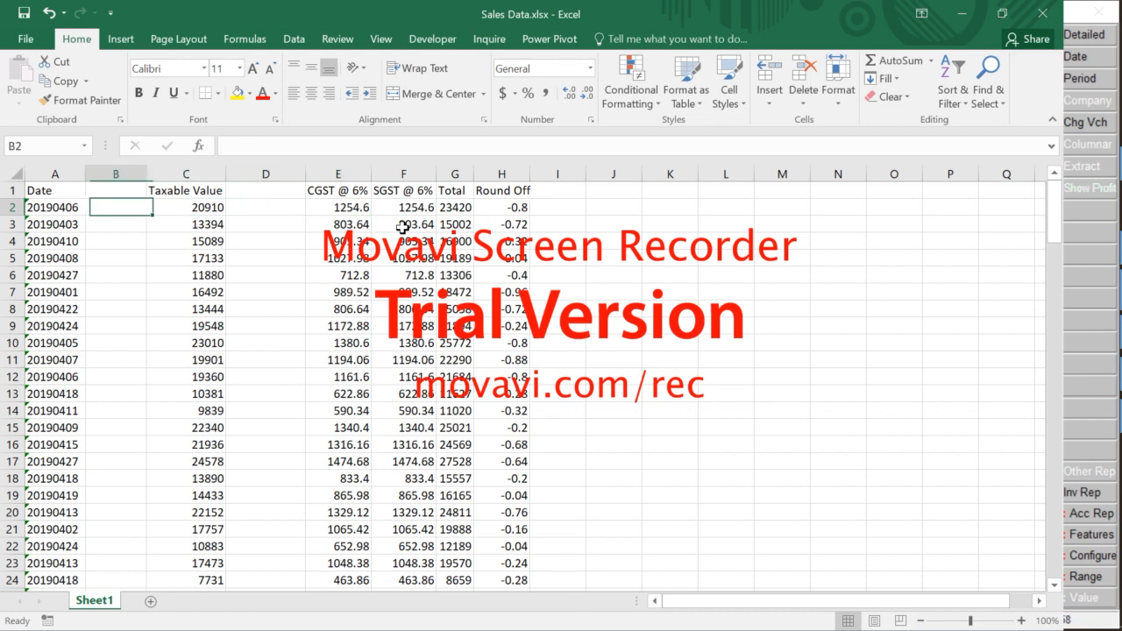
key("Right")
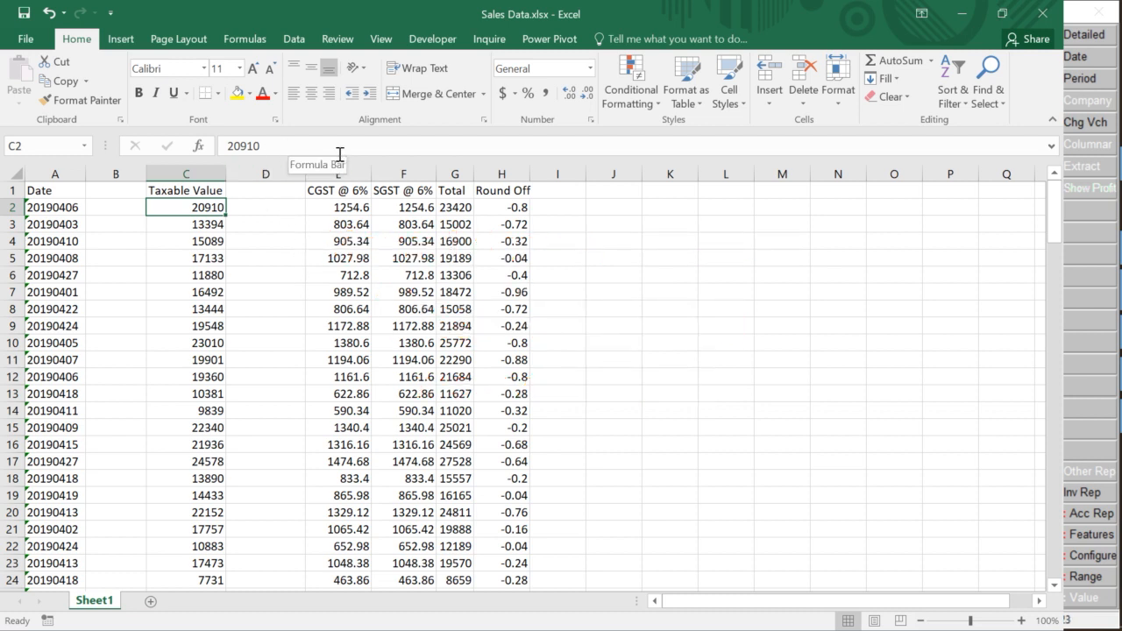
left_click(269, 147)
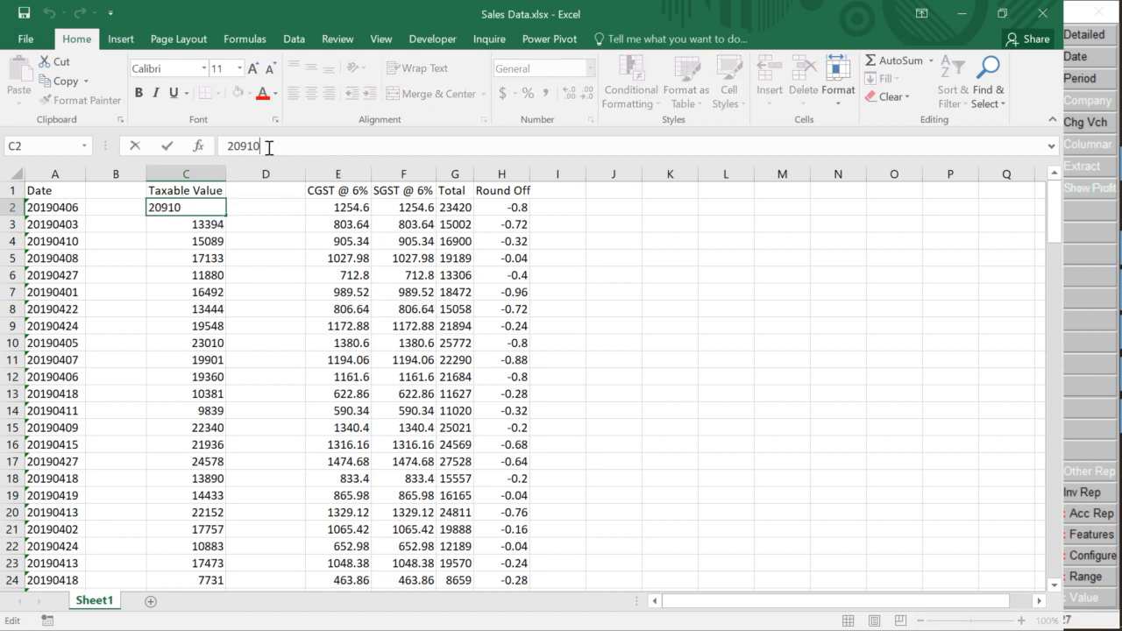
left_click(354, 205)
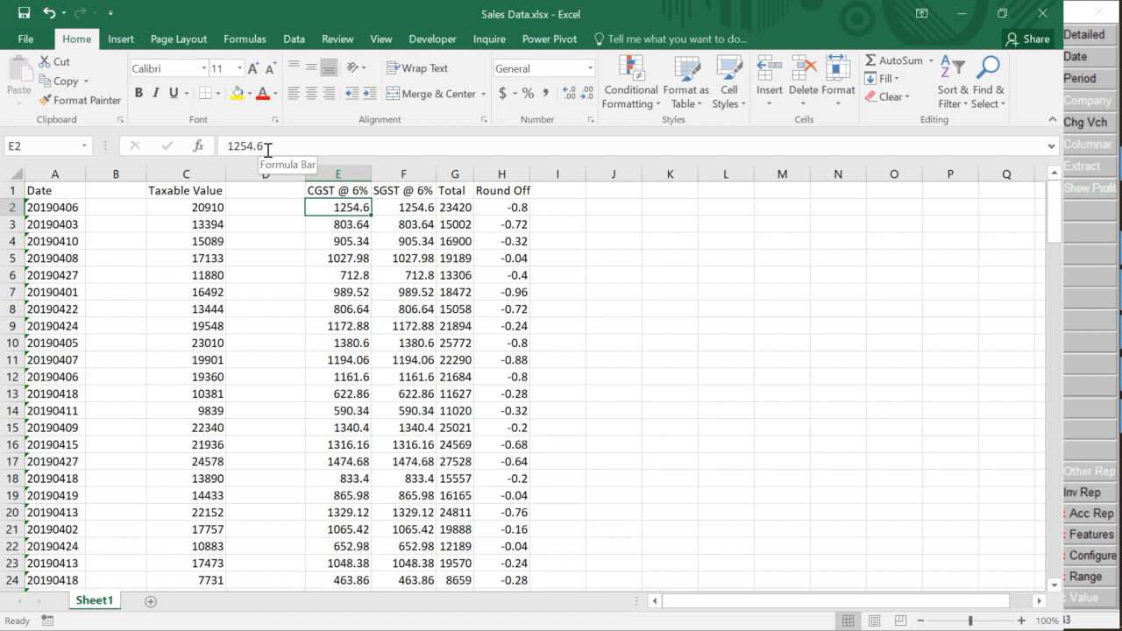
key("Right")
key("Right")
key("Left")
key("Left")
key("Left")
key("Left")
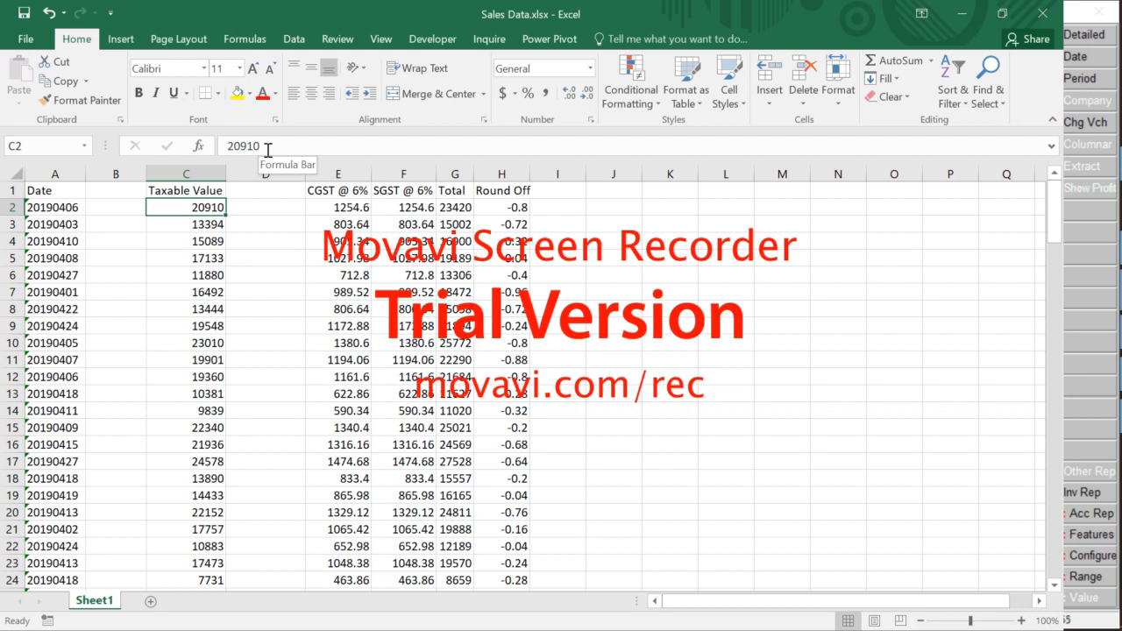
Enter =+TEXT(C2,'0.00') in D2, showing the taxable value as 20910.00
key("Right")
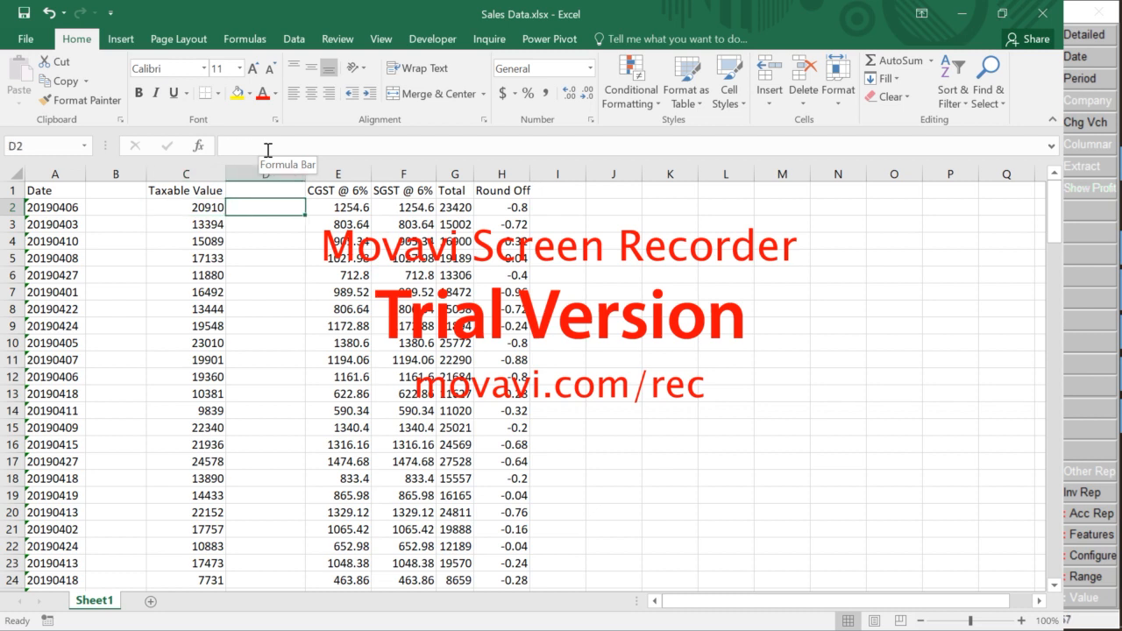
key("Left")
key("Right")
type("+tex")
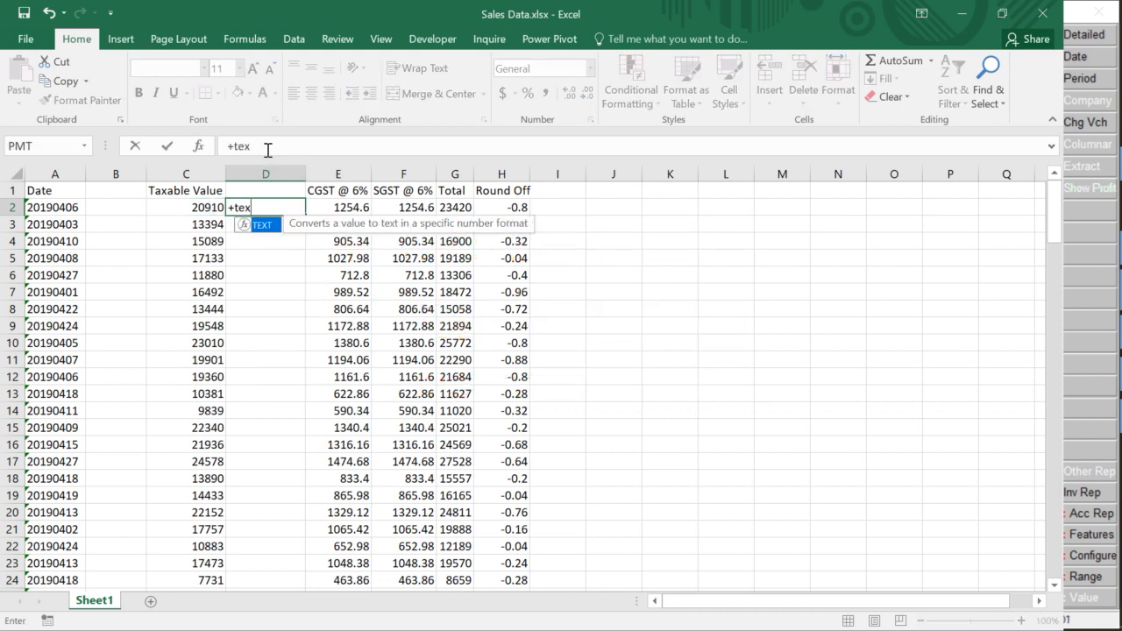
type("t")
key("Tab")
key("Left")
key("Left")
key("Right")
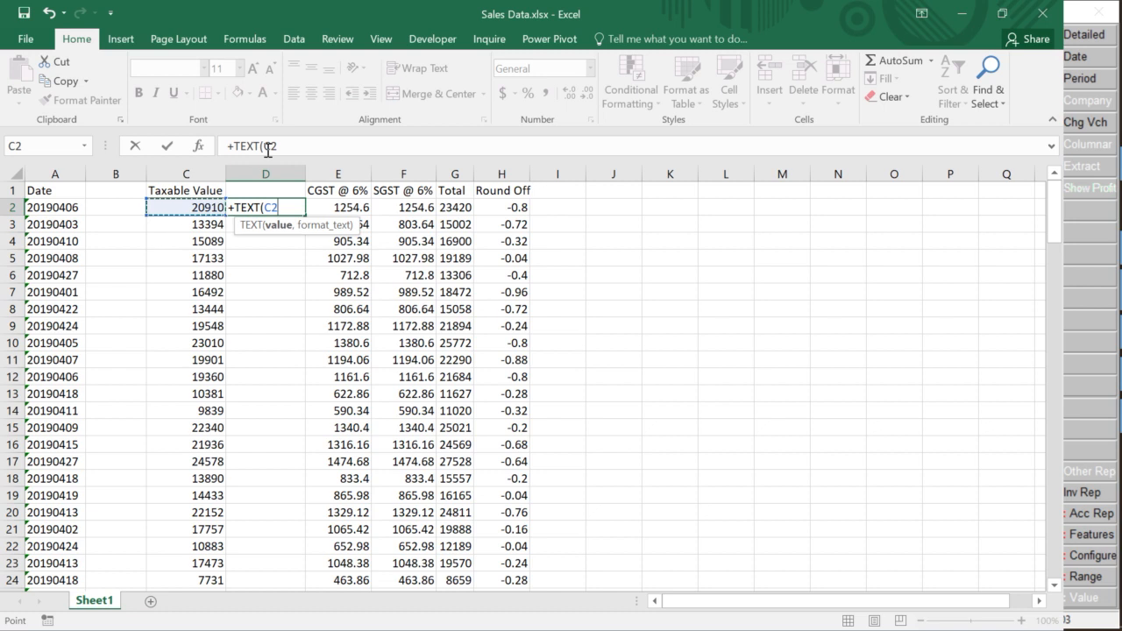
type(",")
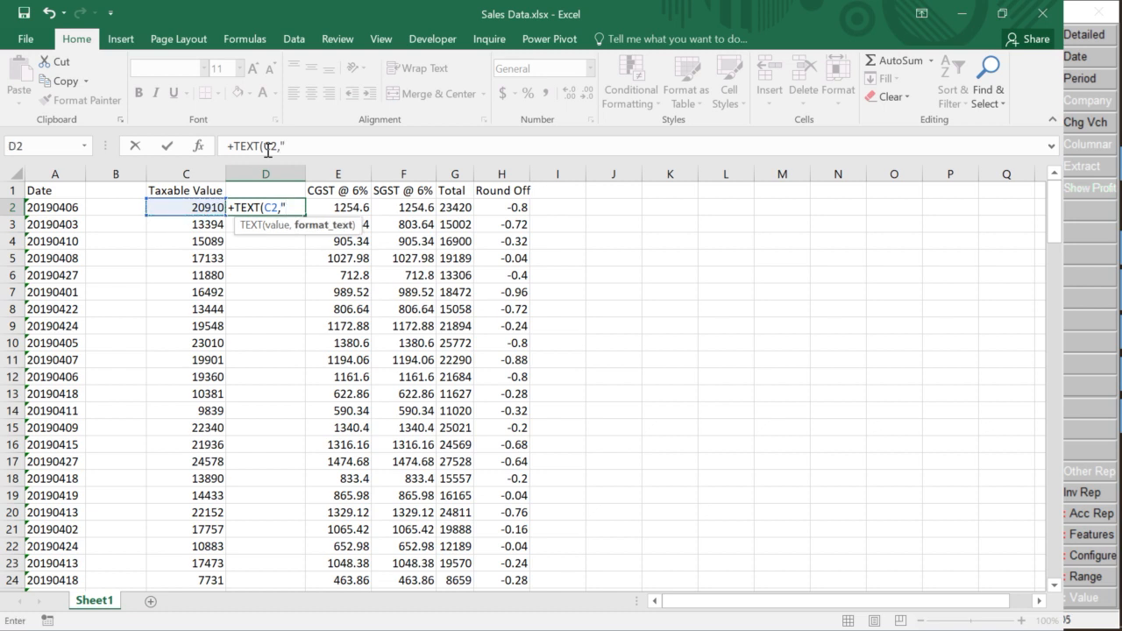
type("\"0.00")
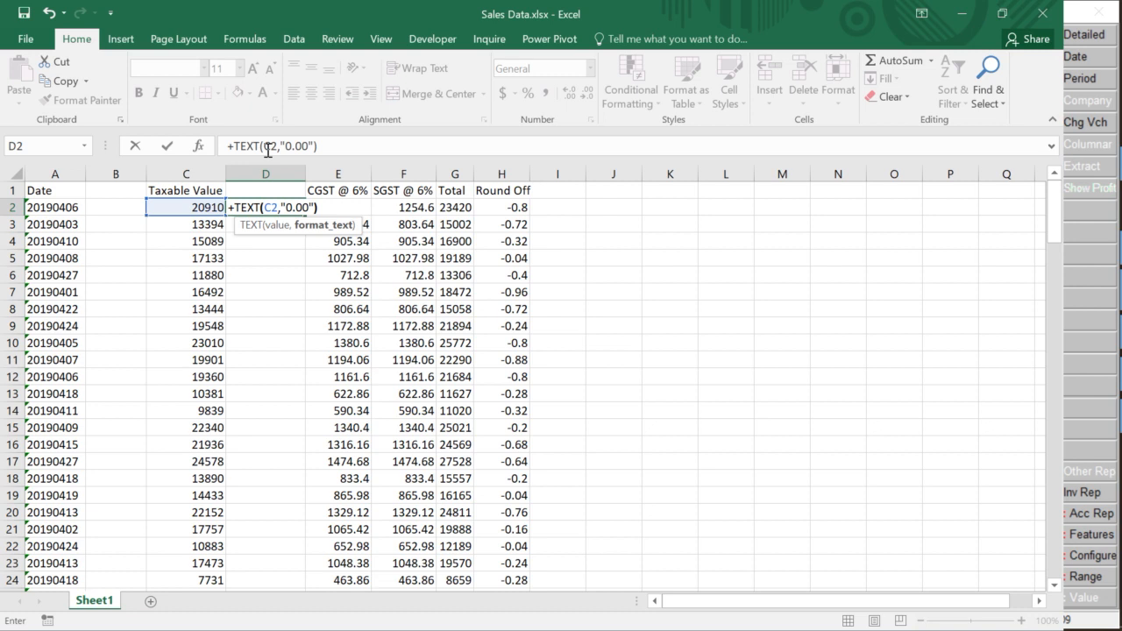
key("Return")
key("Up")
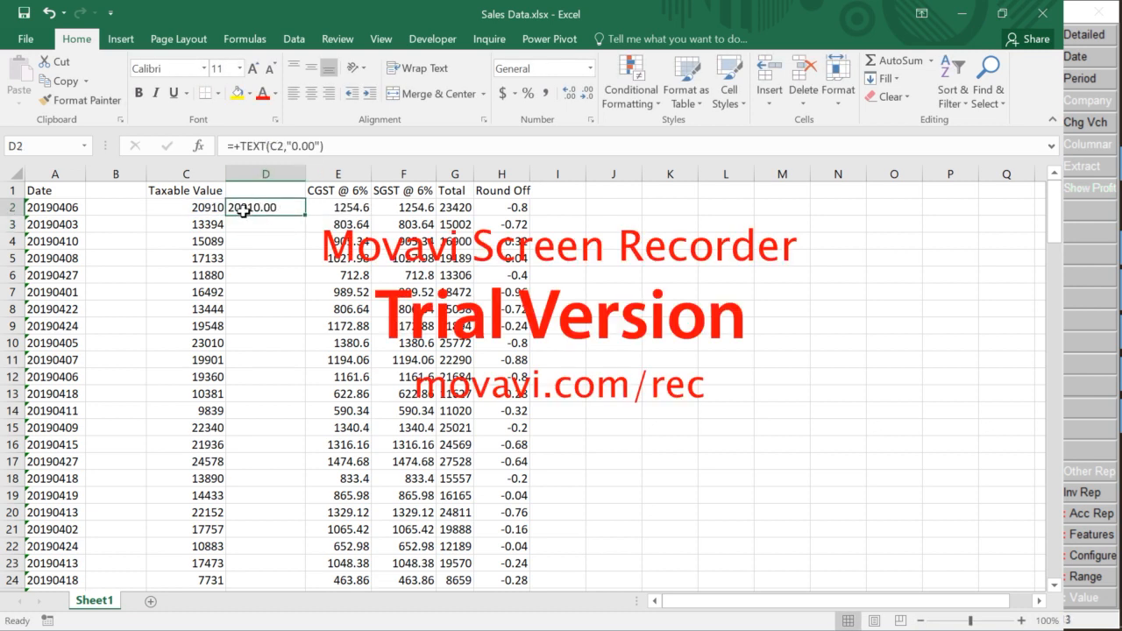
Fill the TEXT formula down D2:D150 so every taxable value shows two decimals
key("Left")
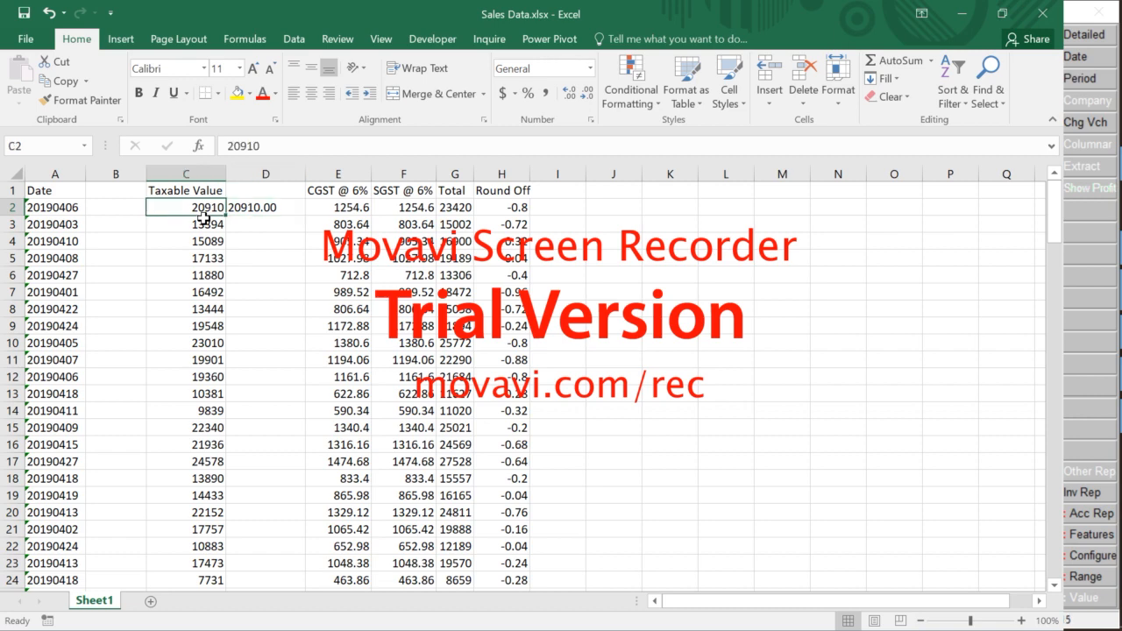
key("ctrl+Down")
key("Right")
key("ctrl+shift+Up")
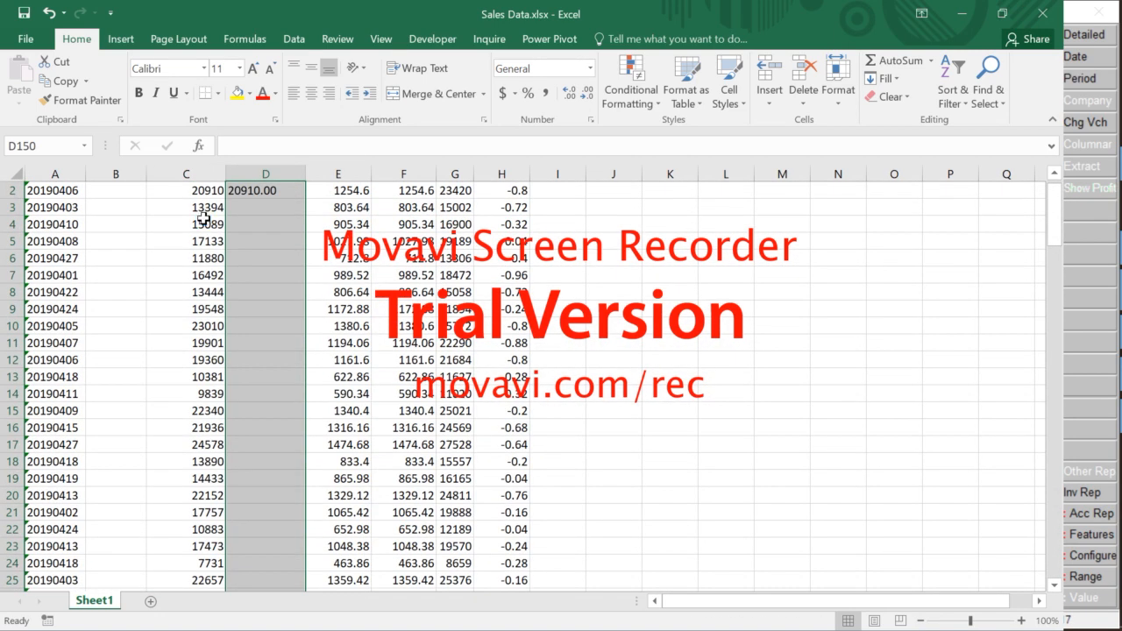
key("ctrl+d")
key("Up")
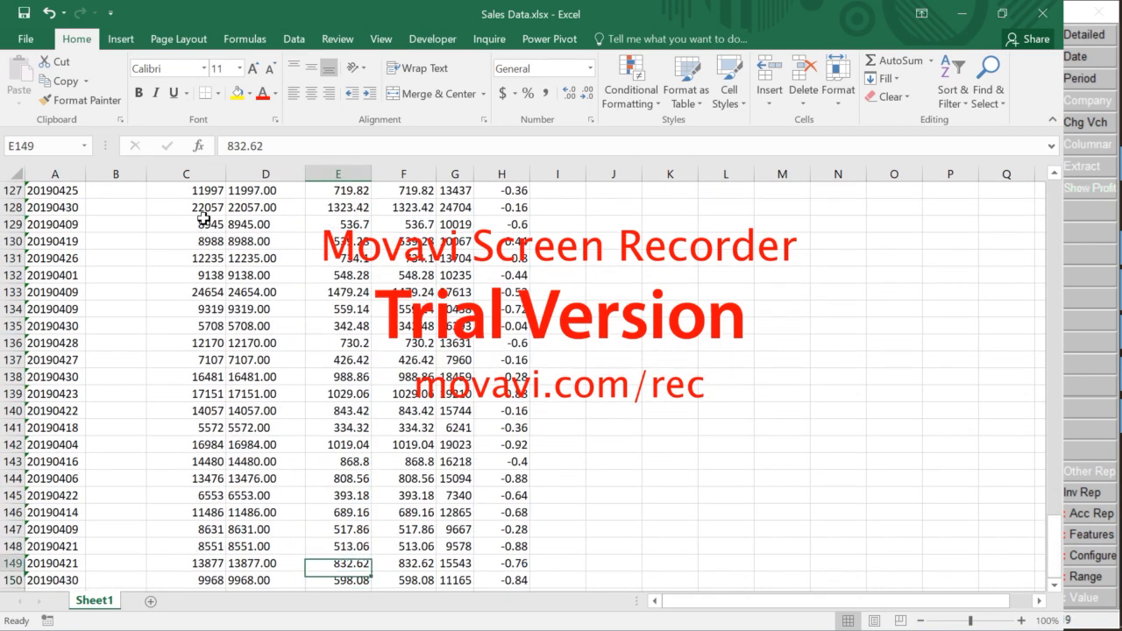
key("Up")
key("ctrl+Up")
key("Right")
key("Right")
key("Up")
key("Down")
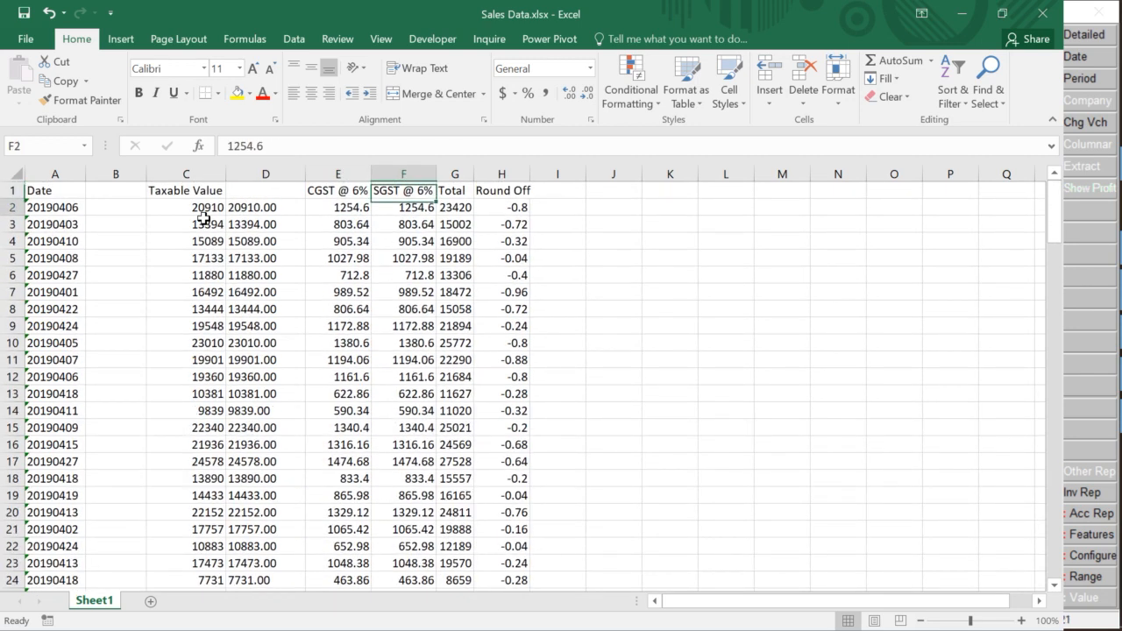
Insert blank columns beside the SGST, Total and Round Off columns for text copies
key("ctrl+shift+Down")
key("ctrl+shift+plus")
key("Right")
key("Right")
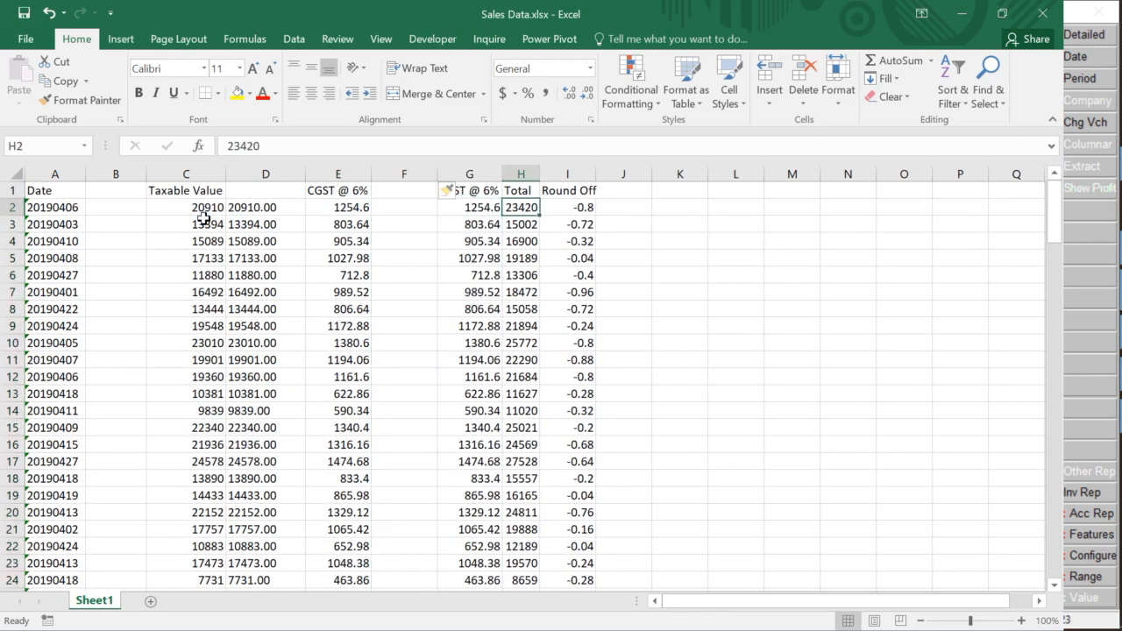
key("ctrl+space")
key("ctrl+shift+plus")
key("Right")
key("Right")
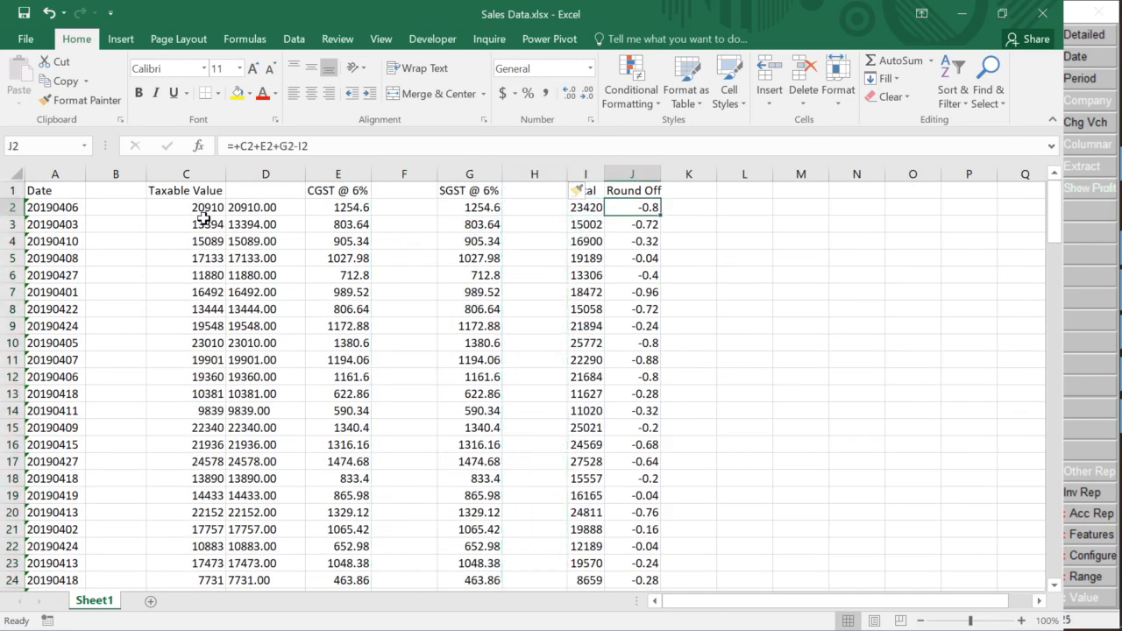
key("ctrl+space")
key("ctrl+shift+plus")
key("Left")
key("Left")
key("Left")
key("Left")
key("Left")
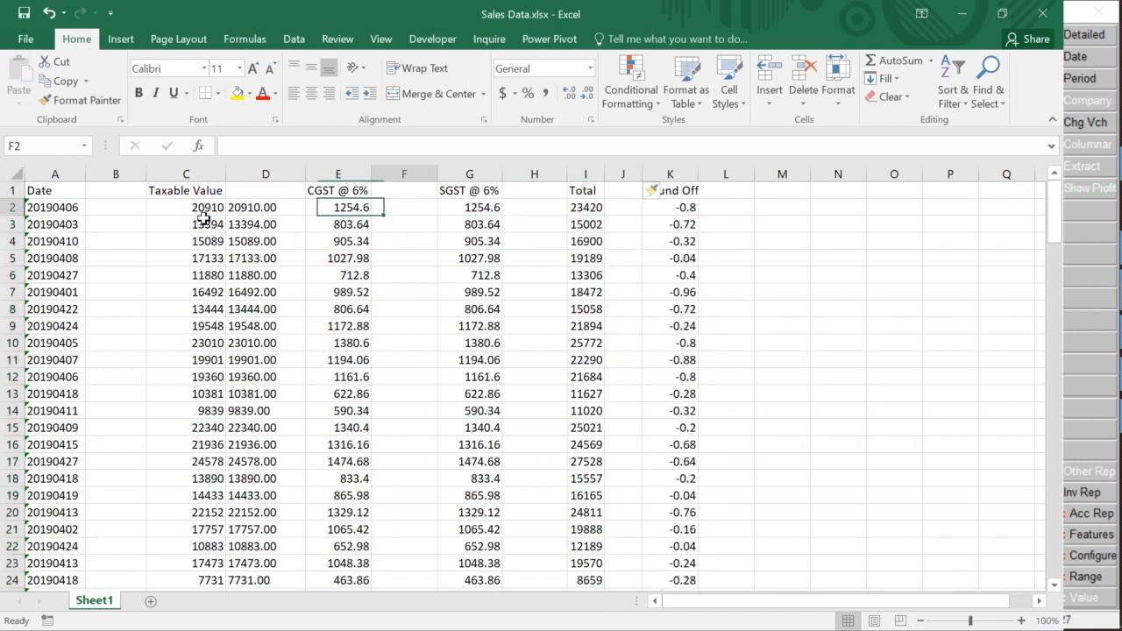
key("Left")
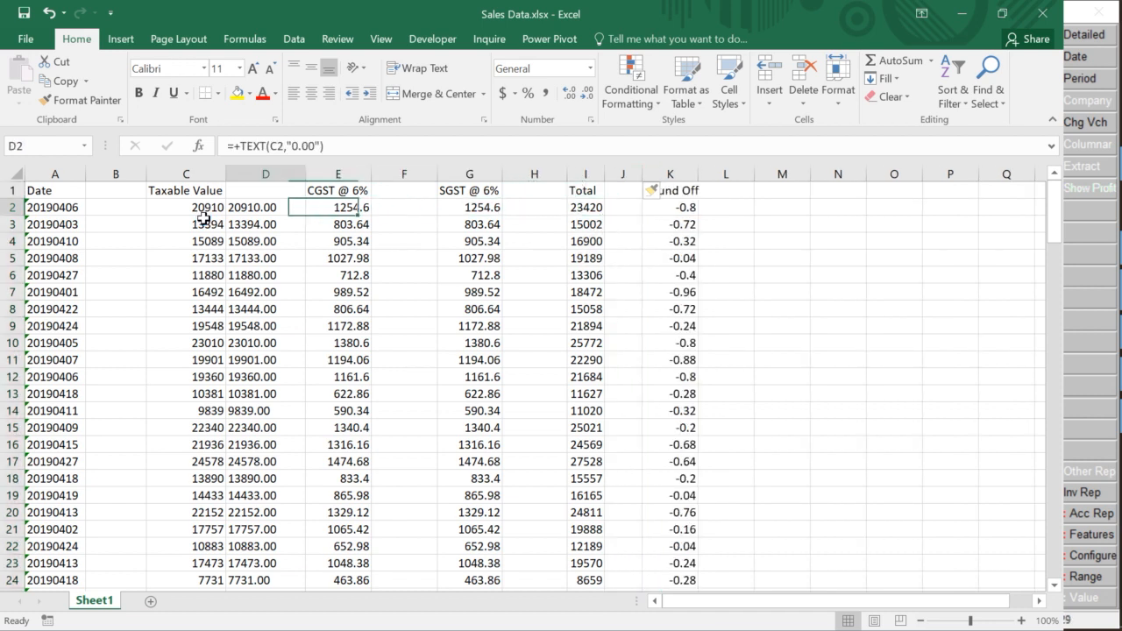
Copy the TEXT formulas from column D and paste text copies of CGST into column F
key("ctrl+shift+Down")
key("ctrl+c")
key("Right")
key("Up")
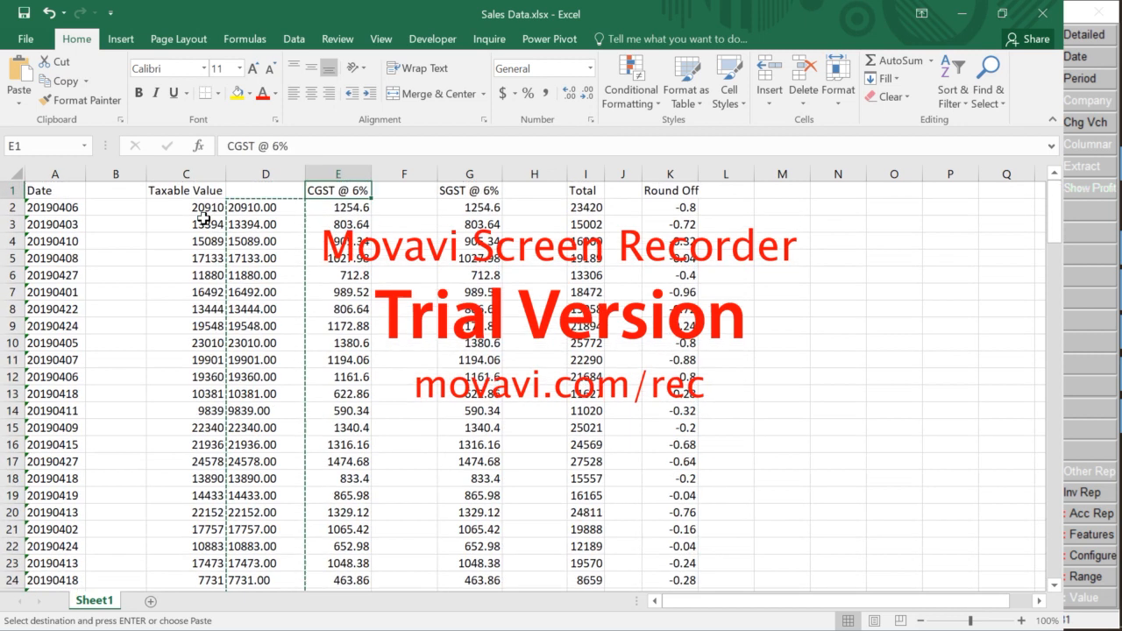
key("Right")
key("Down")
key("ctrl+v")
Paste the text formulas into columns H, J and L for SGST, Total and Round Off
key("Right")
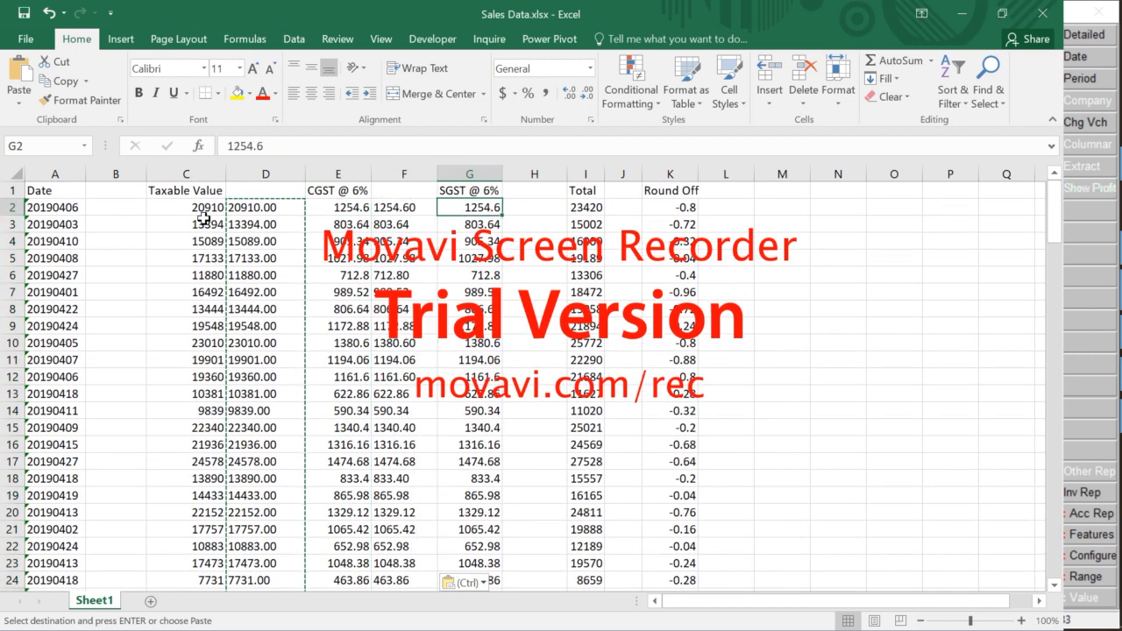
key("Right")
key("ctrl+v")
key("Right")
key("Right")
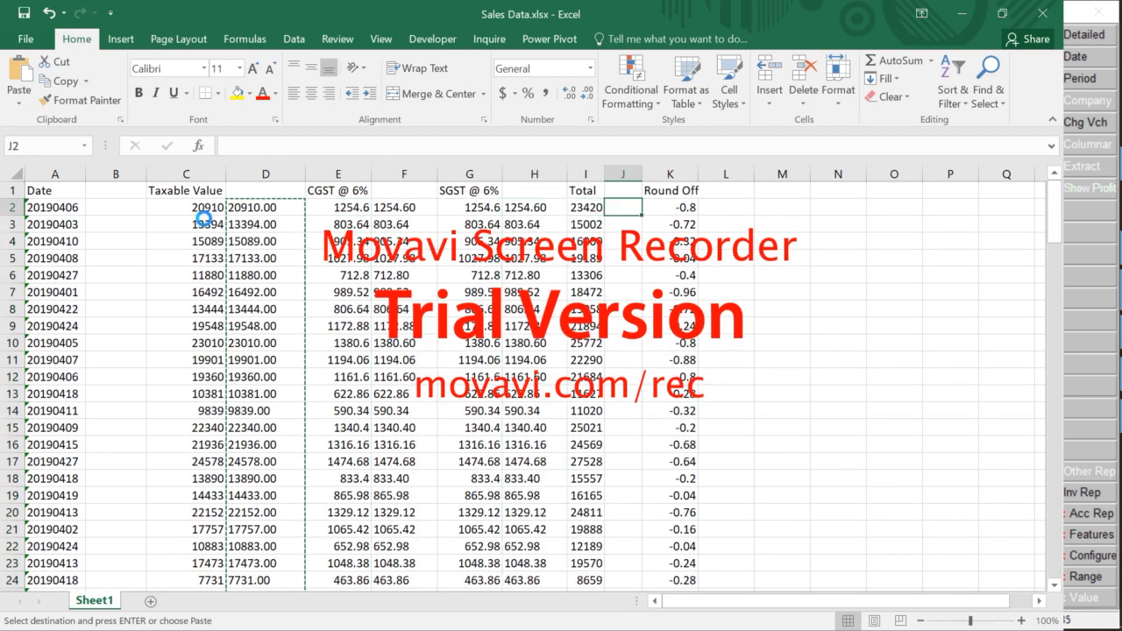
key("ctrl+v")
key("Right")
key("Right")
key("ctrl+v")
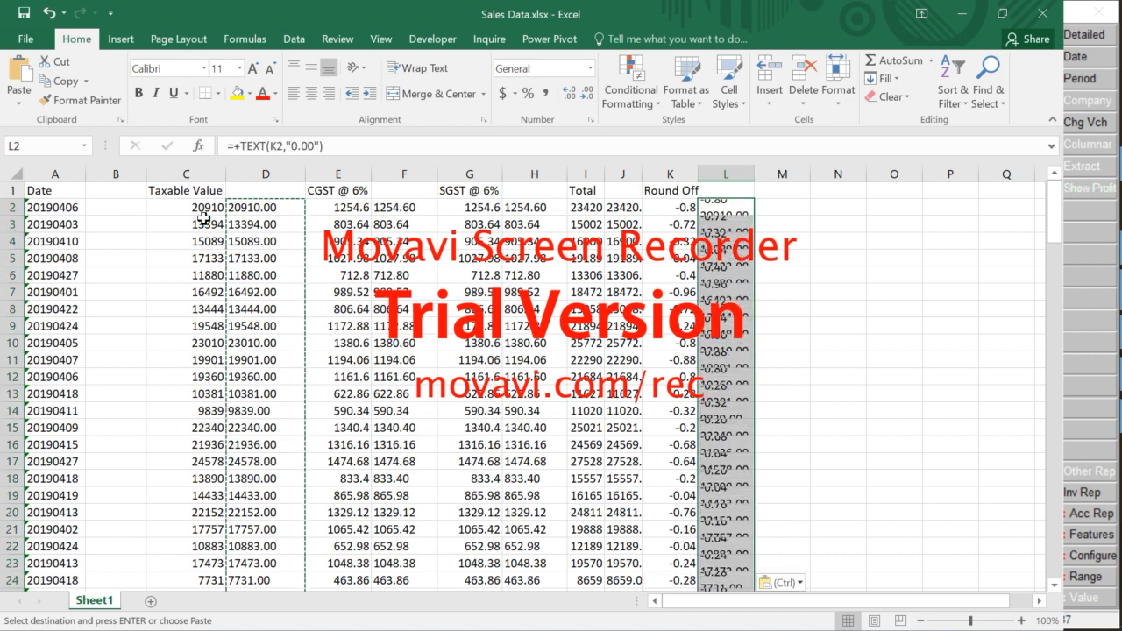
key("Left")
key("Left")
Auto-fit all column widths so text totals like 23420.00 show in full
key("ctrl+a")
key("ctrl+a")
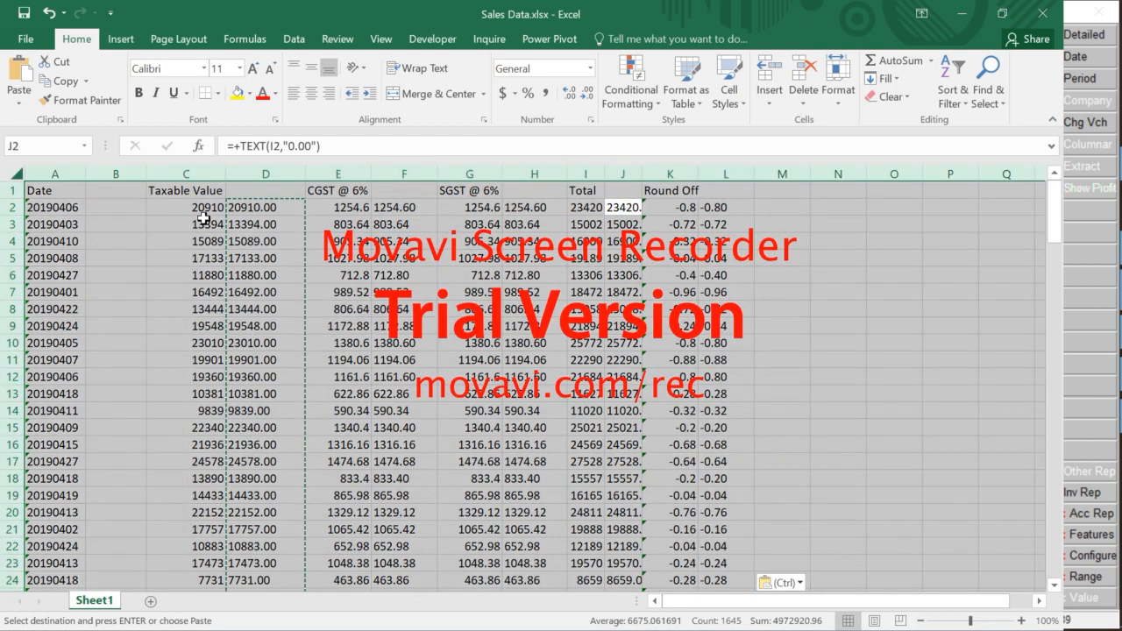
key("alt+h")
key("o")
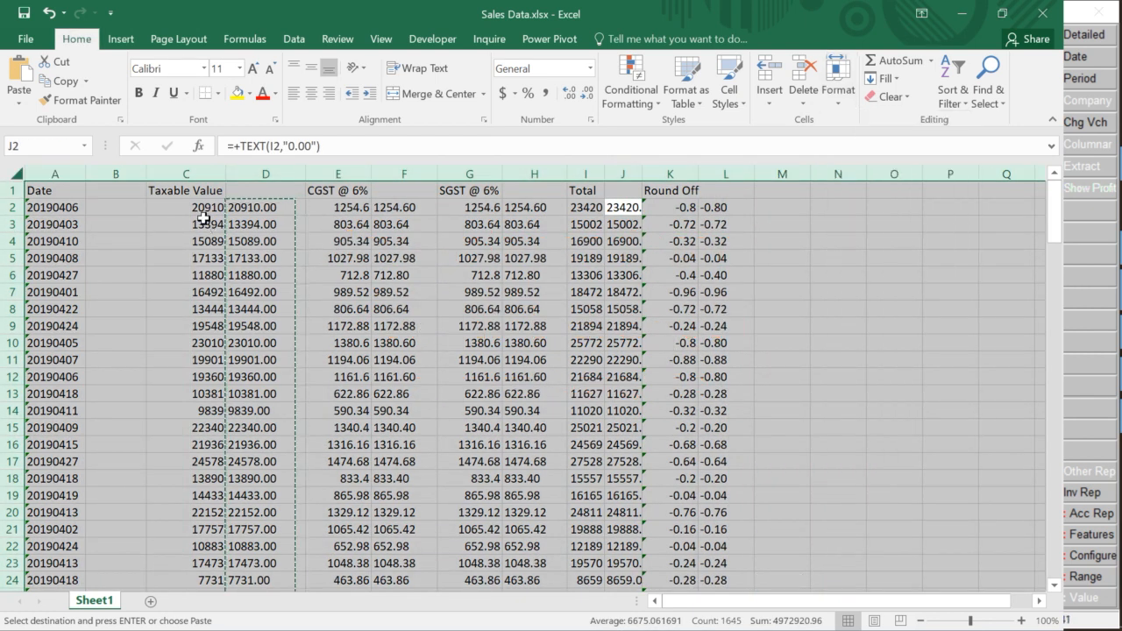
key("i")
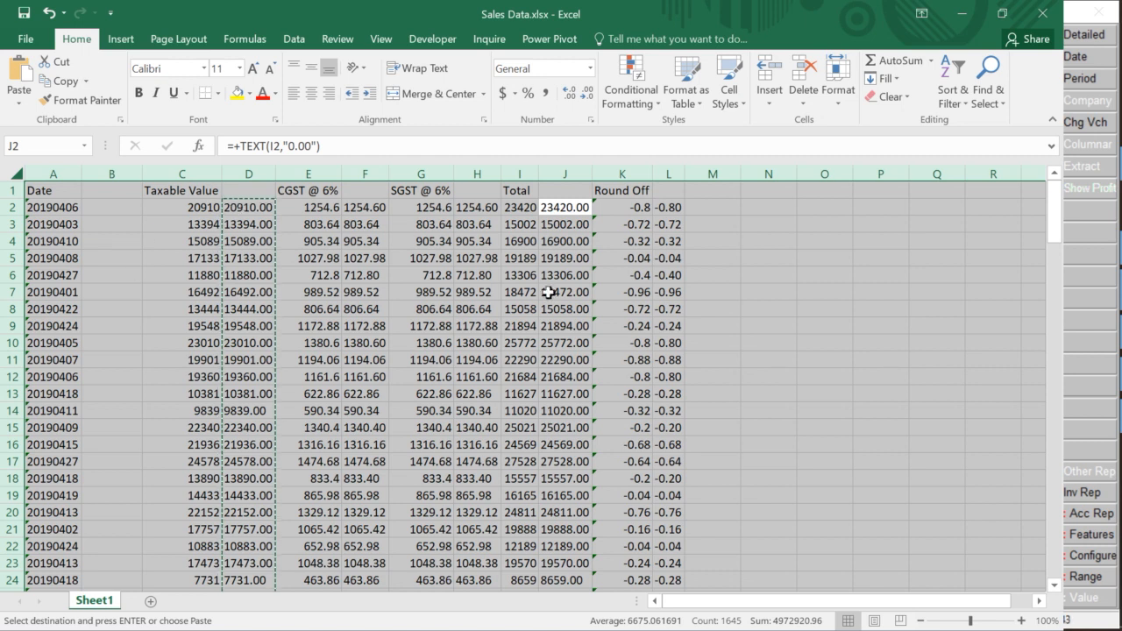
key("alt+Tab")
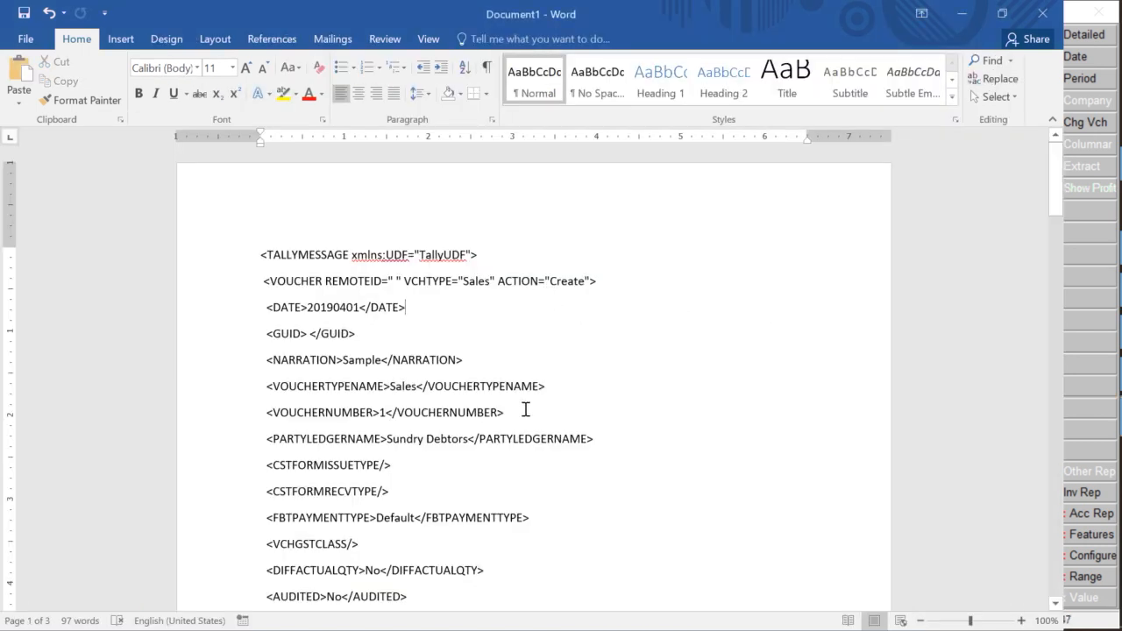
Review the Word XML template, marking 'Sundry Debtors' and its -500.00 AMOUNT value
scroll(526, 409, "down", 3)
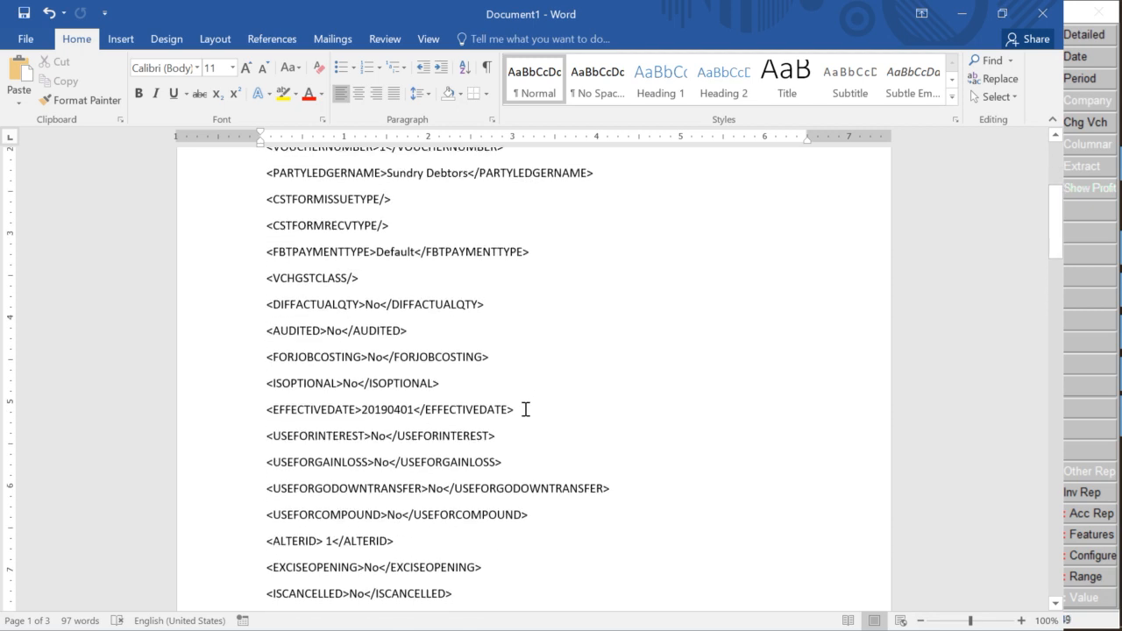
scroll(525, 409, "down", 8)
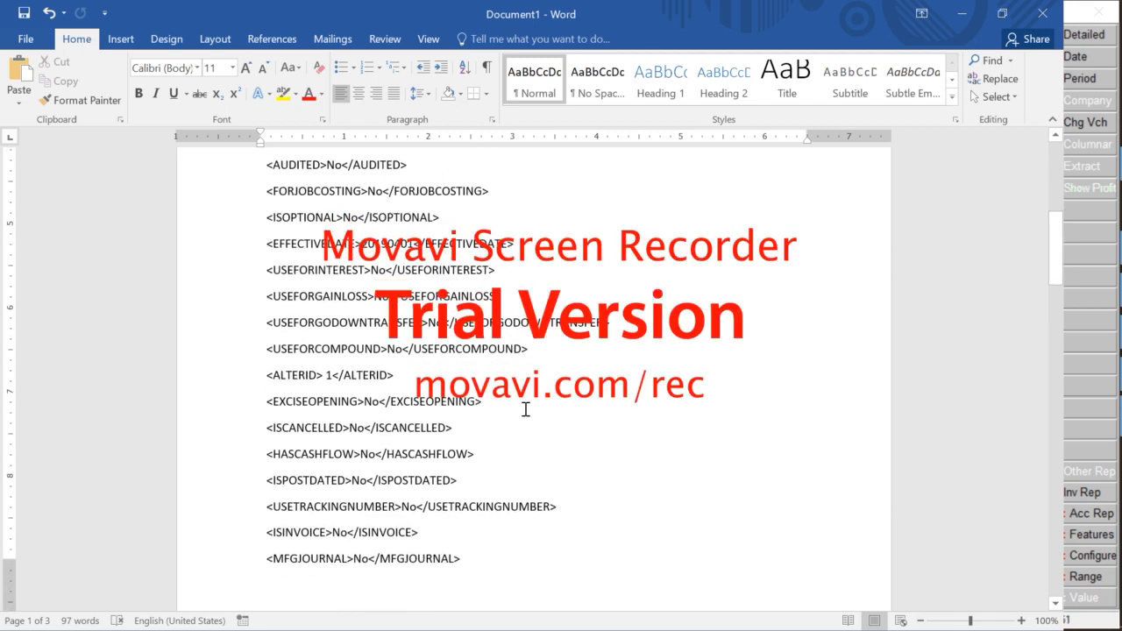
scroll(526, 409, "down", 1)
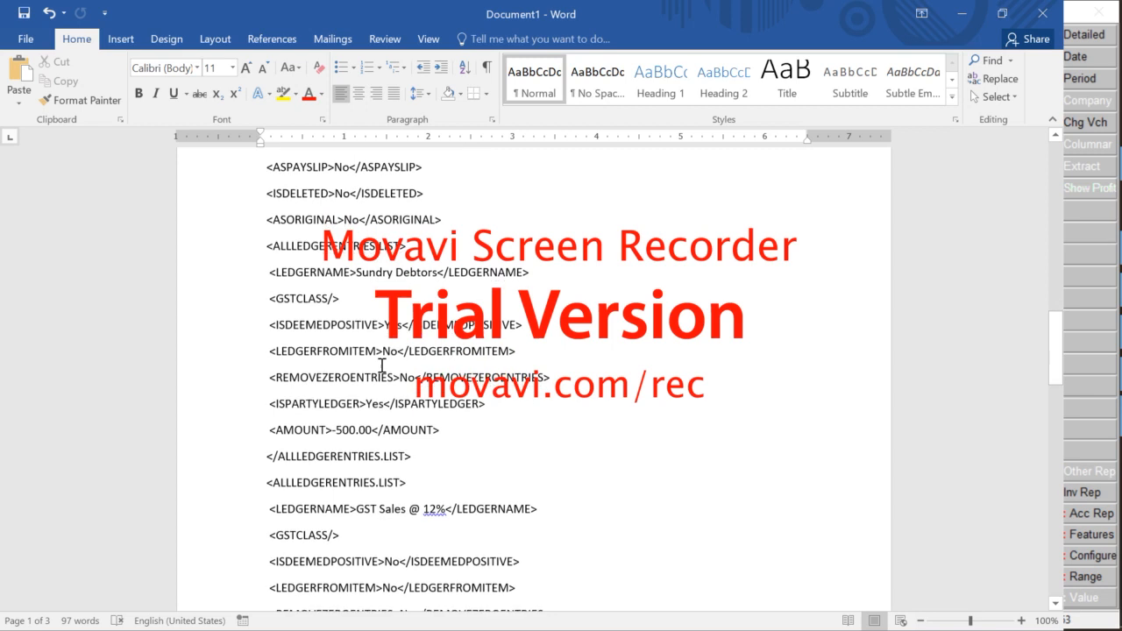
left_click_drag(389, 282, 439, 274)
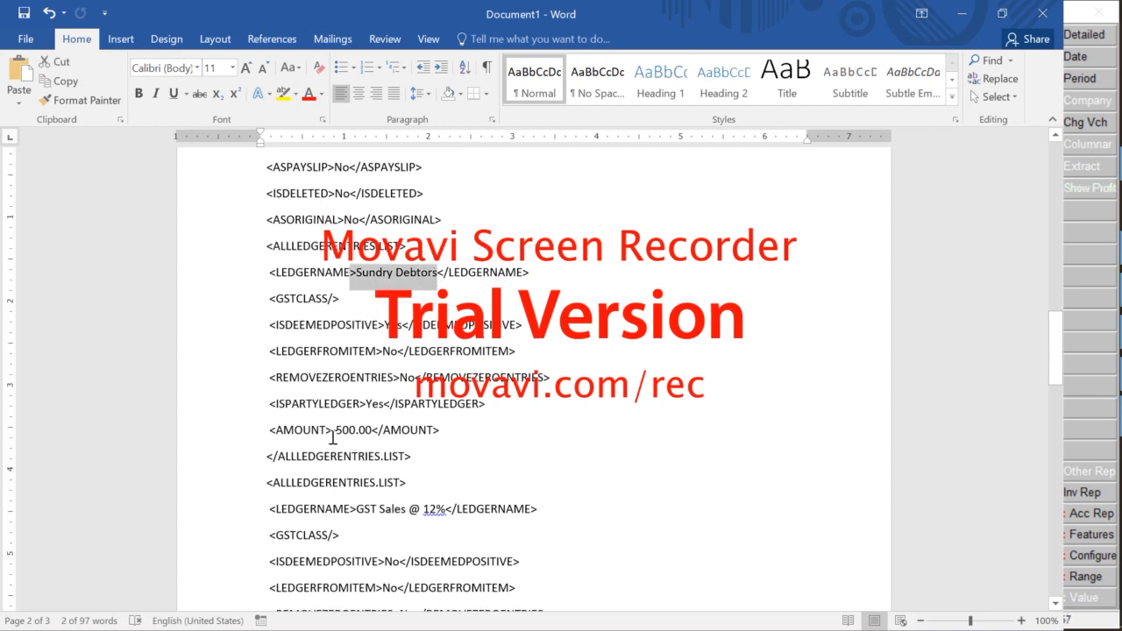
left_click_drag(333, 437, 367, 441)
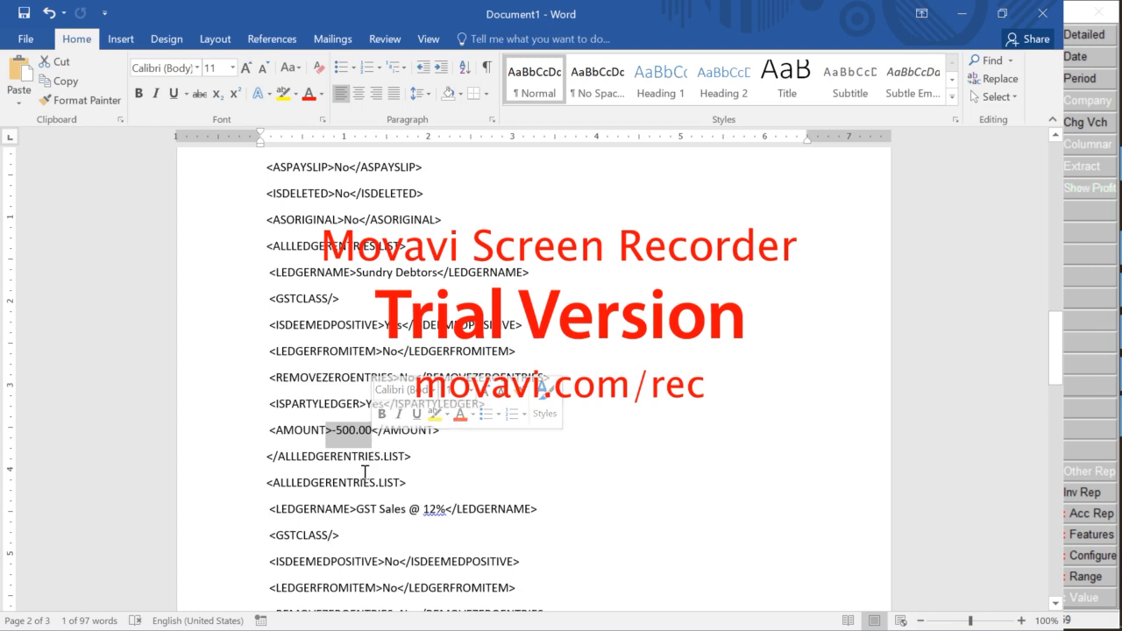
scroll(364, 473, "down", 1)
scroll(364, 473, "down", 3)
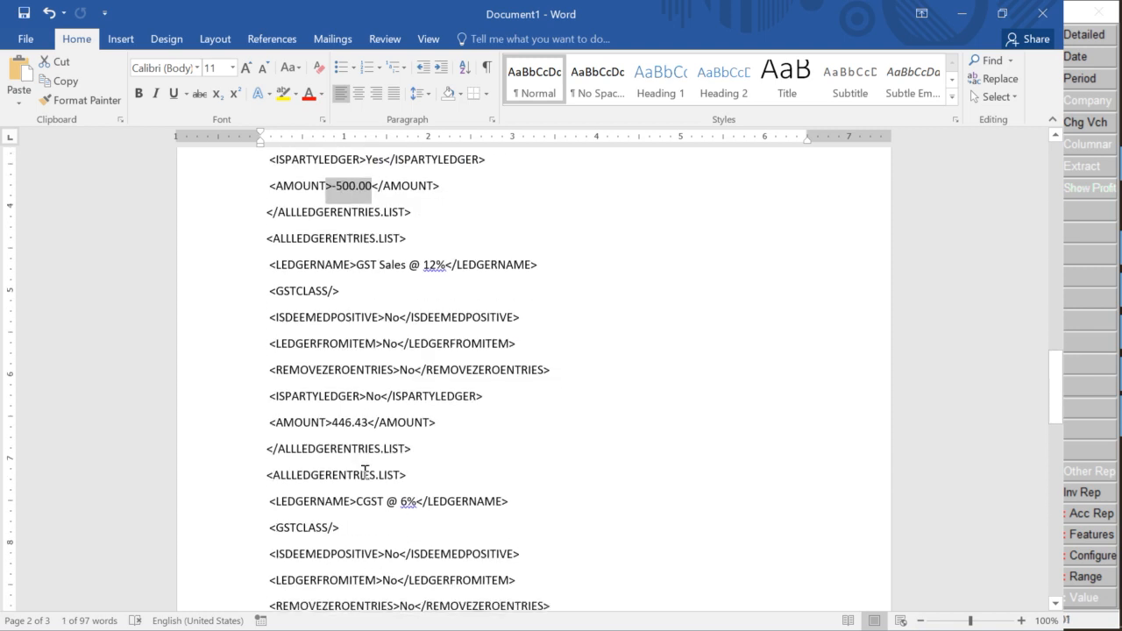
key("alt+Tab")
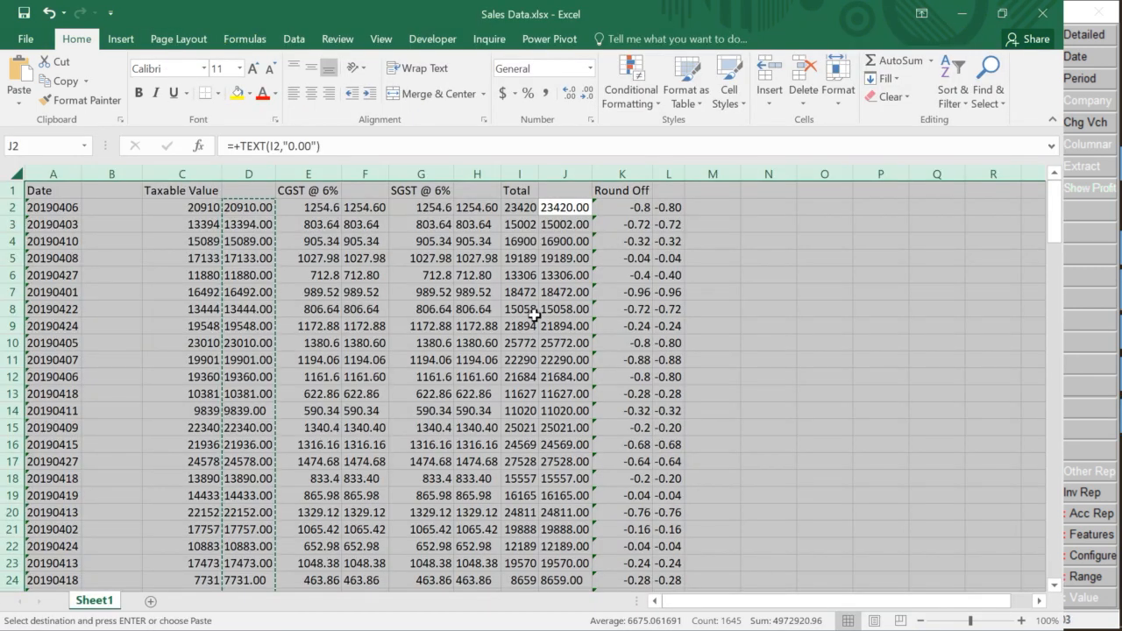
left_click(561, 308)
left_click(263, 288)
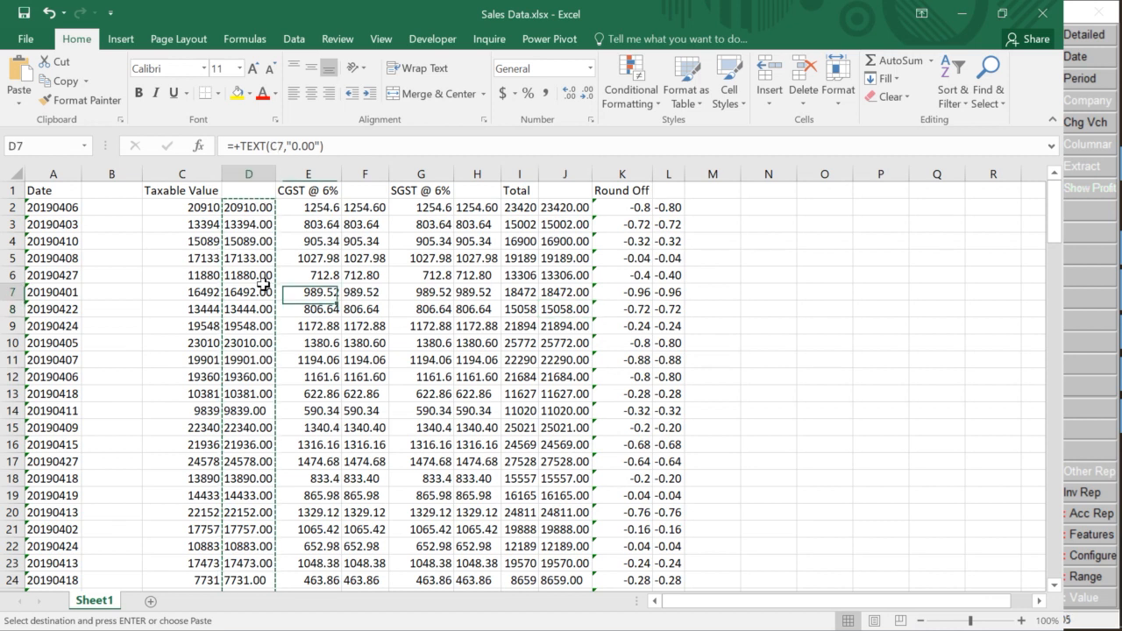
left_click(140, 256)
key("Right")
key("Right")
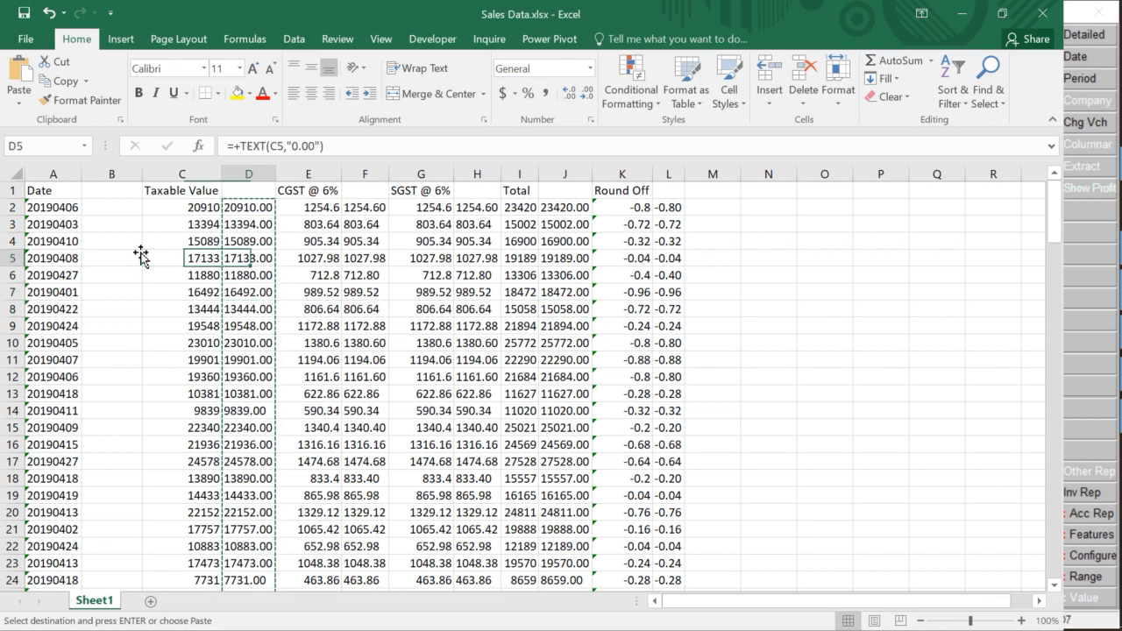
key("Up")
key("Left")
key("Up")
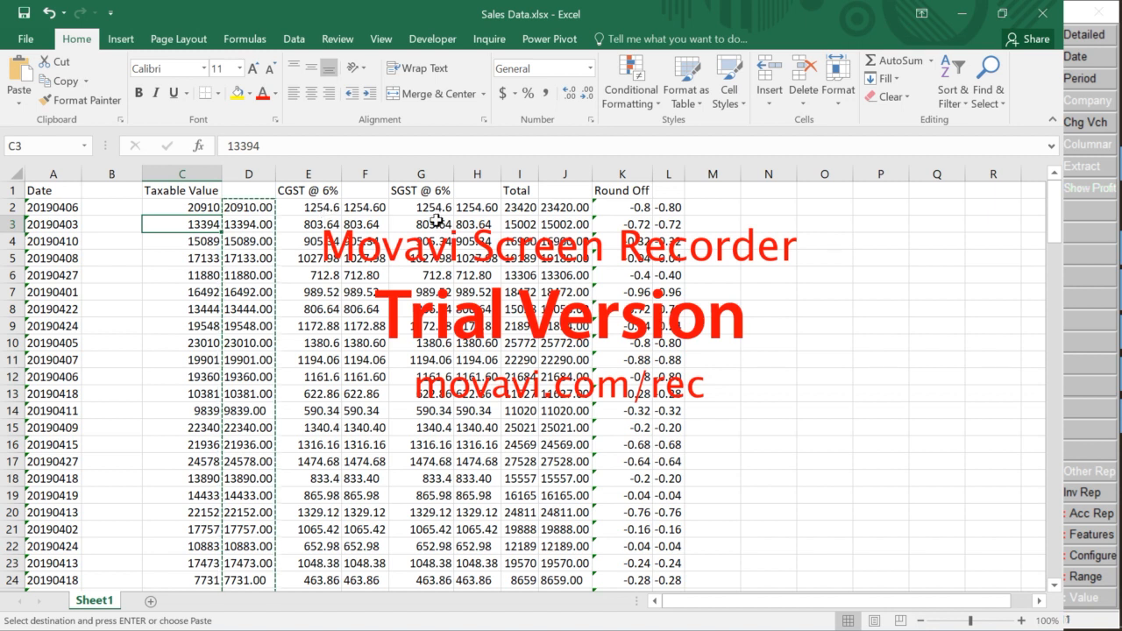
left_click(230, 208)
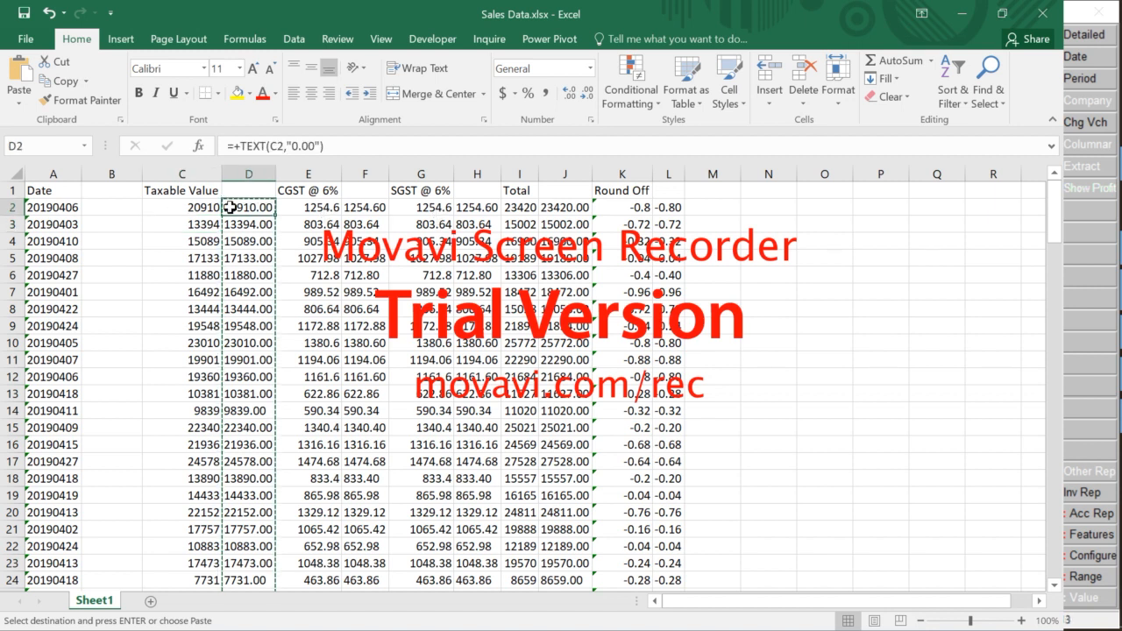
left_click(493, 226)
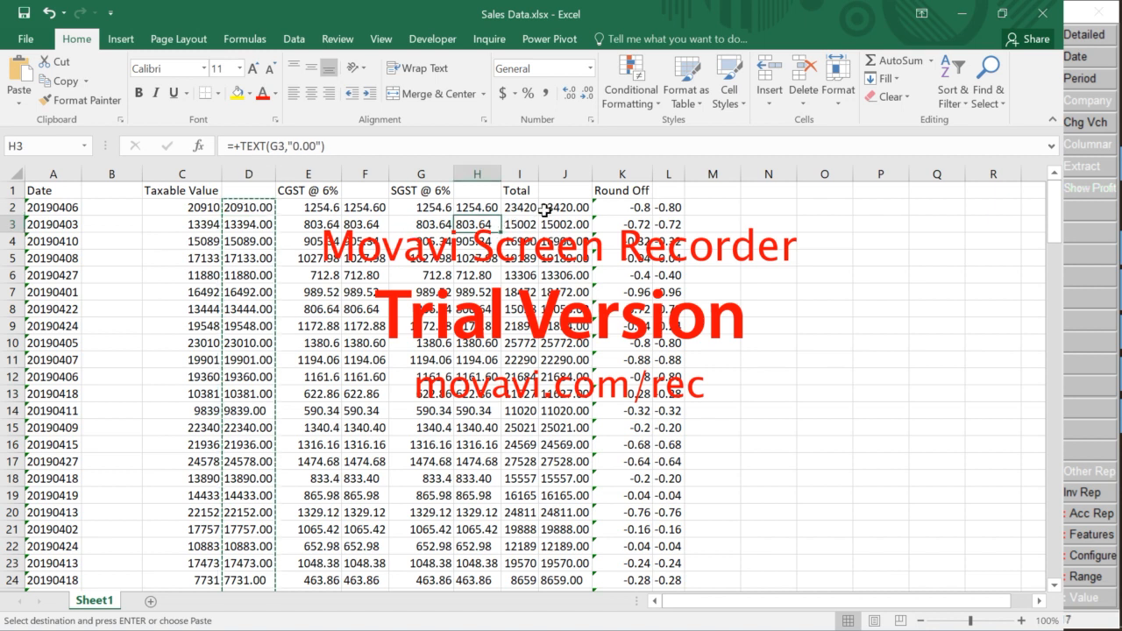
left_click(526, 213)
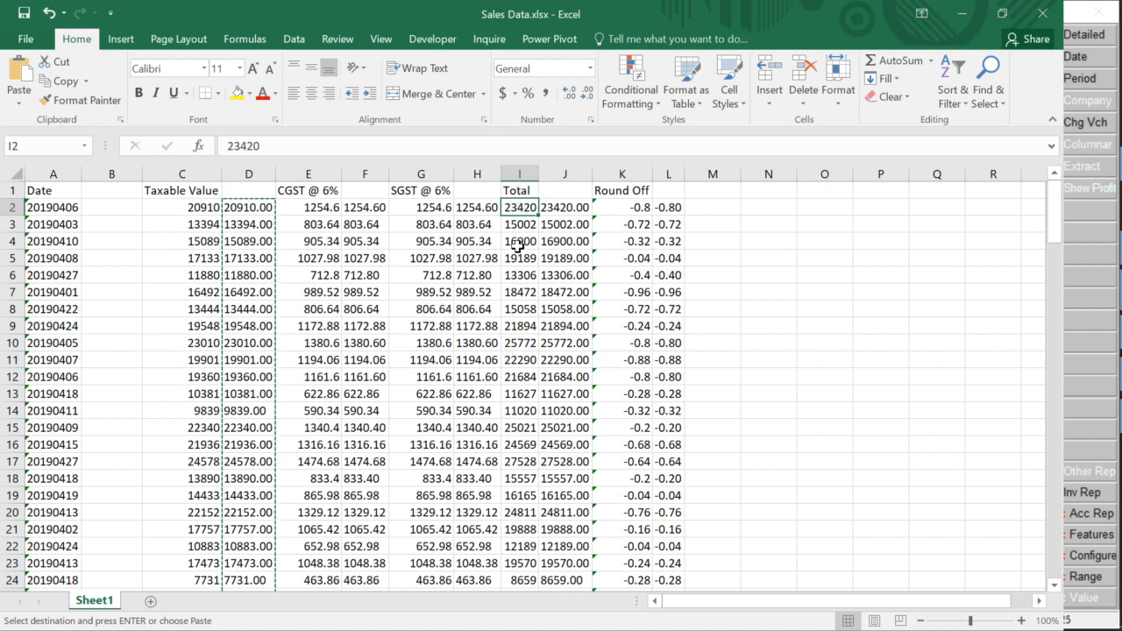
Insert a blank helper column K before the Round Off column
key("Escape")
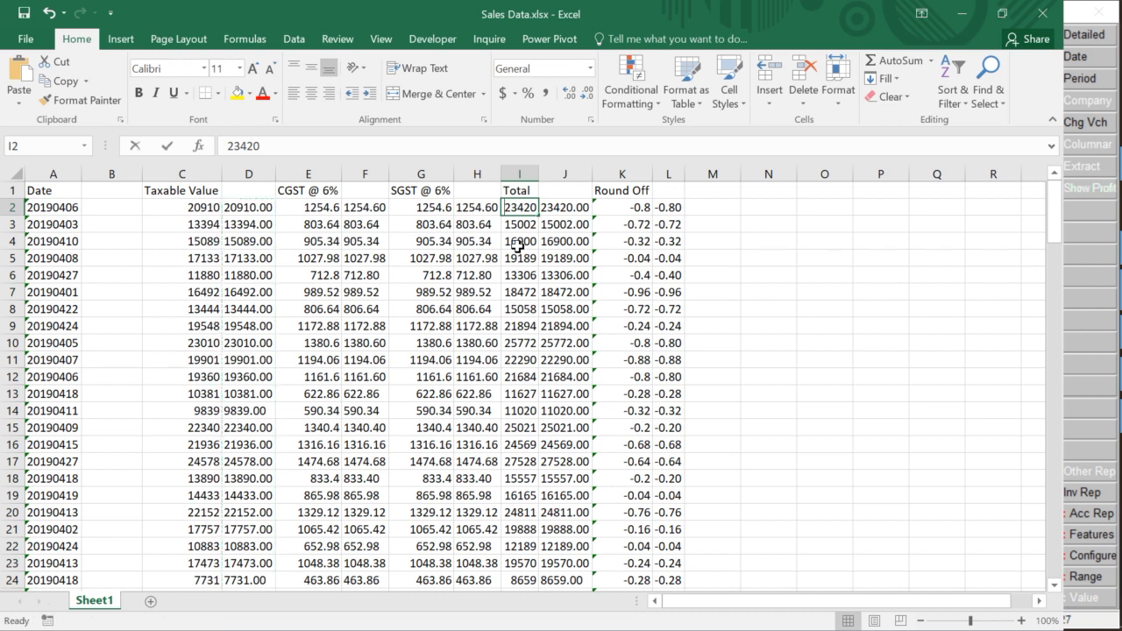
key("Right")
key("Right")
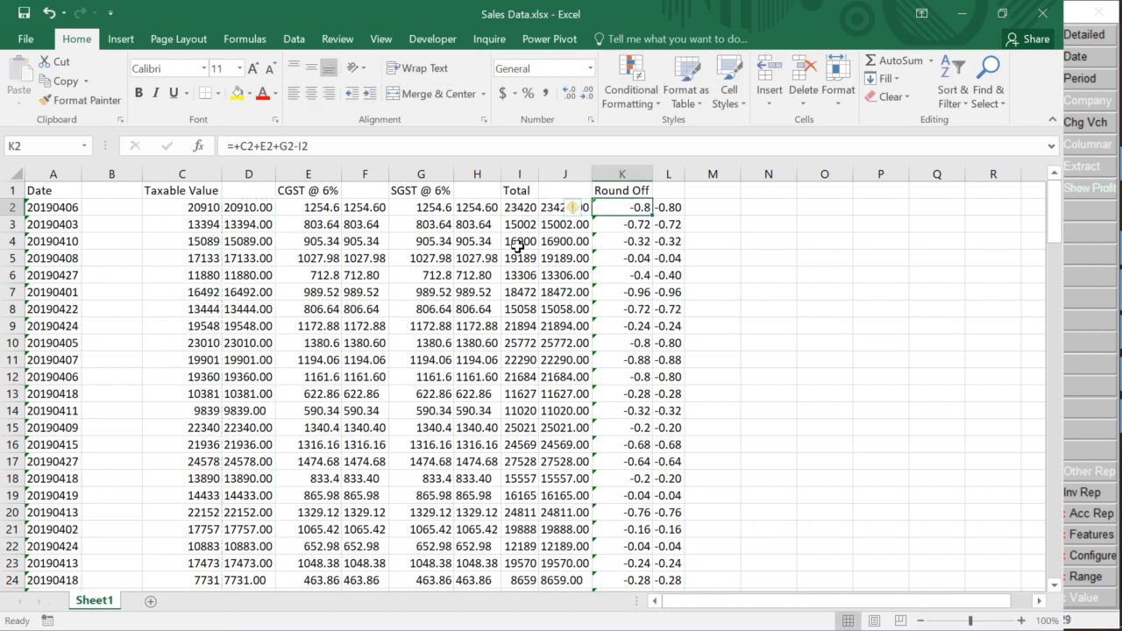
key("ctrl+space")
key("ctrl+shift+plus")
key("Left")
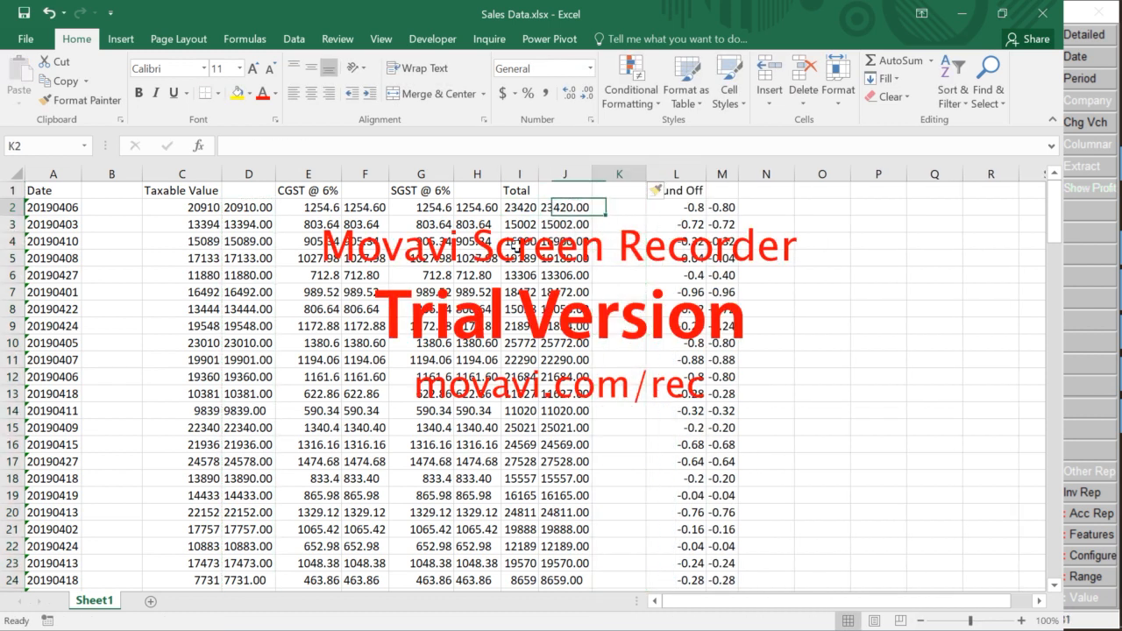
key("Right")
Fill the helper column with the negated totals (=-I2) down to row 150
type("-")
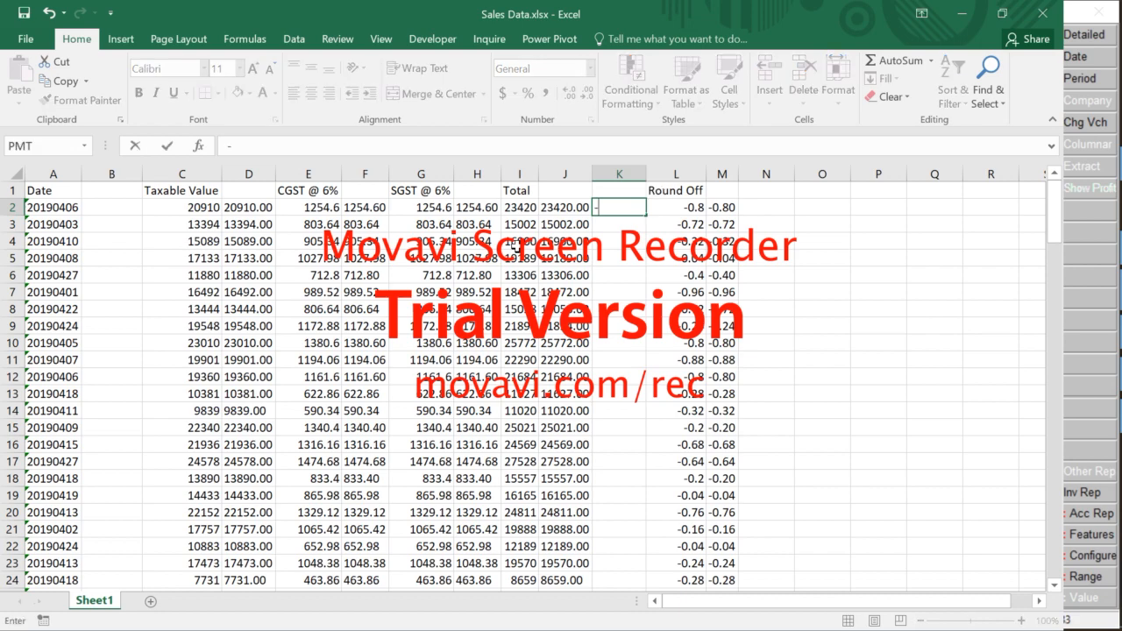
key("Left")
key("Left")
key("Escape")
key("Left")
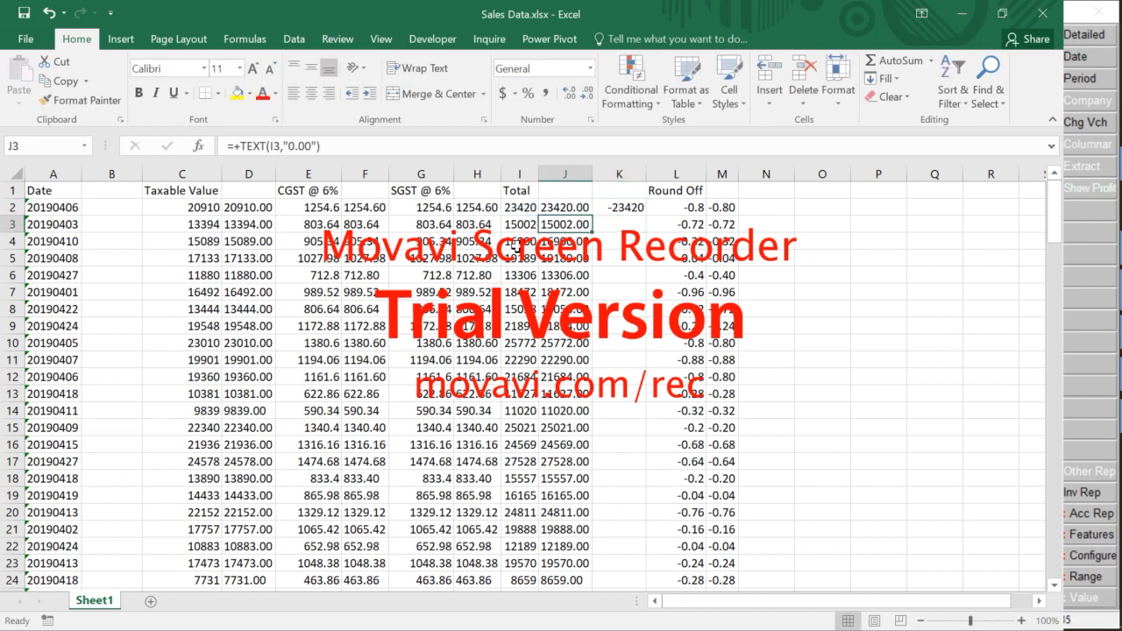
key("ctrl+Down")
key("Right")
key("ctrl+shift+Up")
type("-")
key("Left")
key("Left")
key("ctrl+Return")
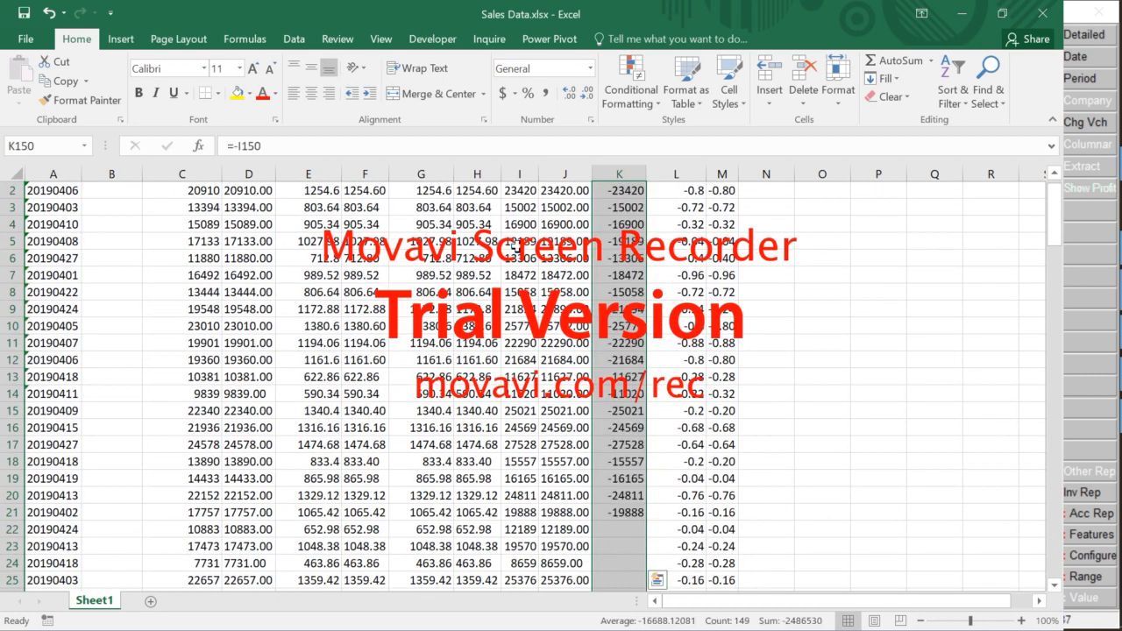
key("Up")
key("Up")
key("ctrl+Up")
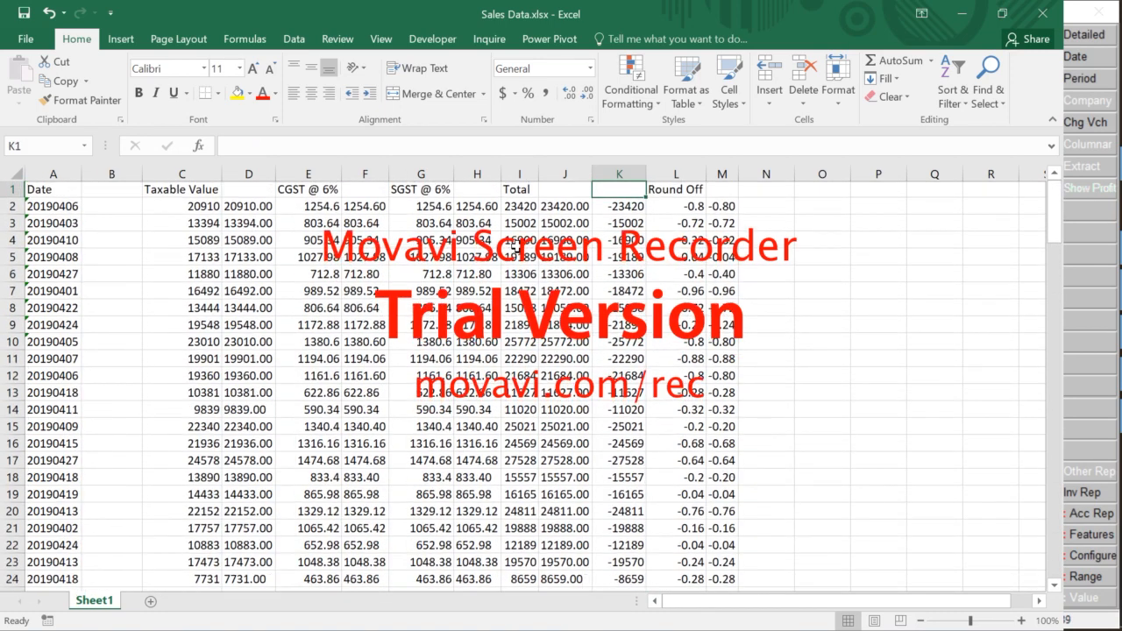
Paste the negated totals as values into column I, then delete helper column K
key("ctrl+space")
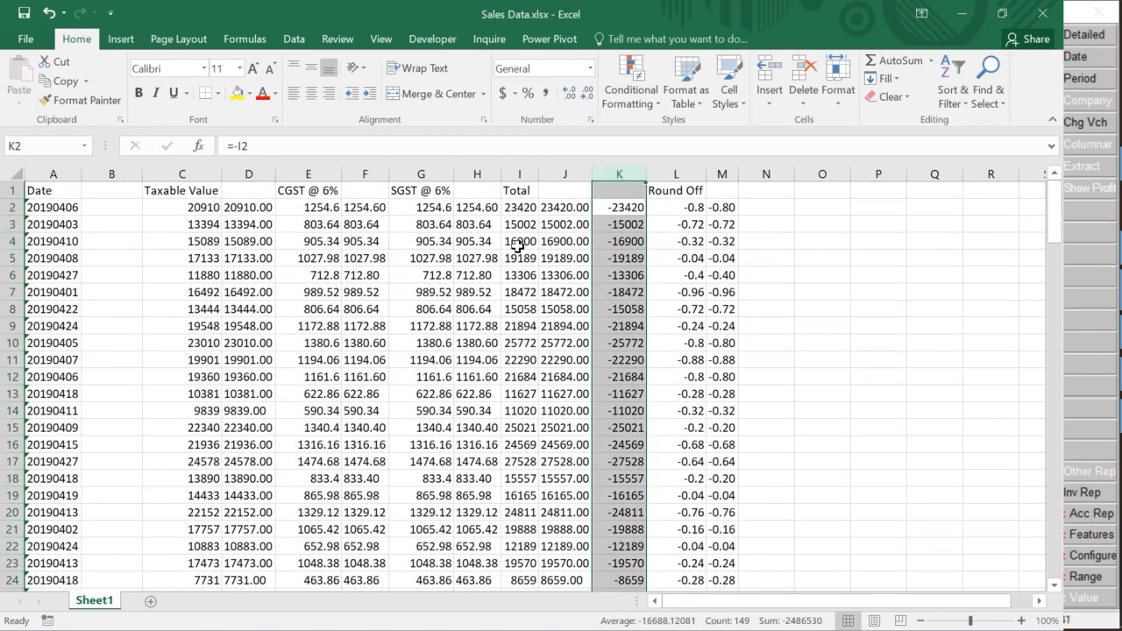
key("ctrl+c")
scroll(517, 247, "down", 20)
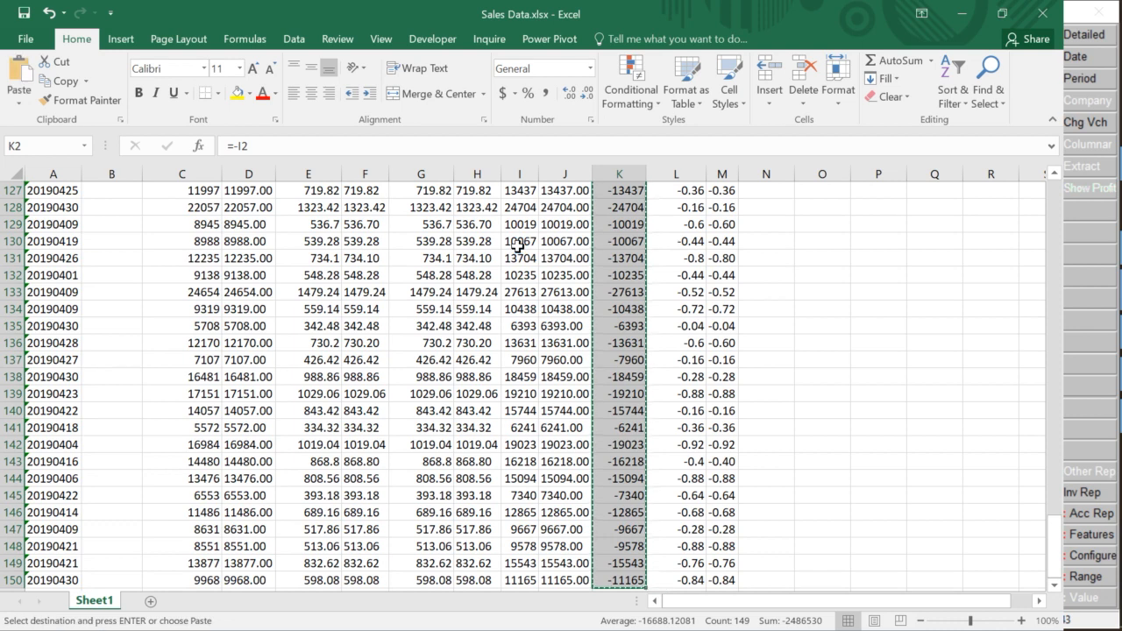
key("Left")
key("Left")
key("ctrl+Up")
key("Down")
key("ctrl+alt+v")
key("v")
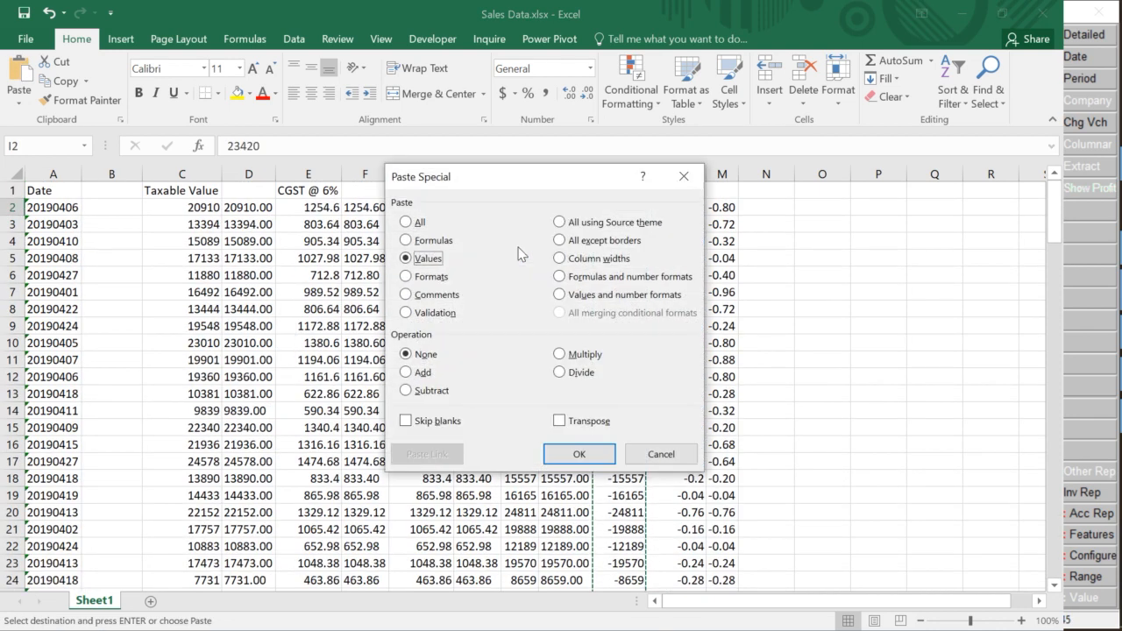
left_click(579, 454)
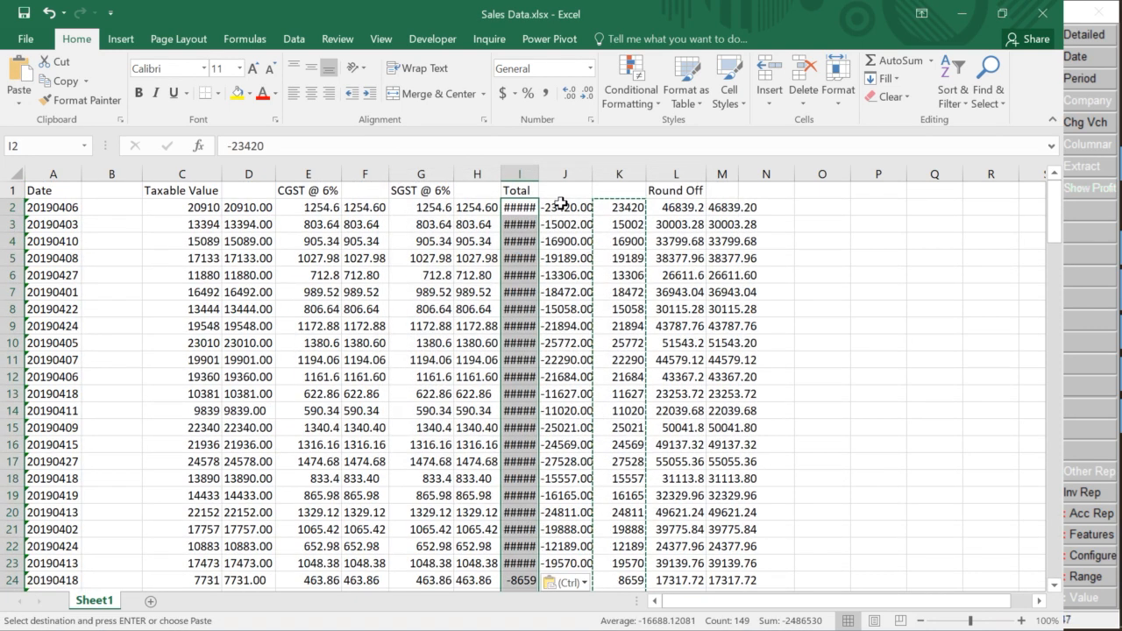
left_click(621, 239)
key("ctrl+space")
key("ctrl+minus")
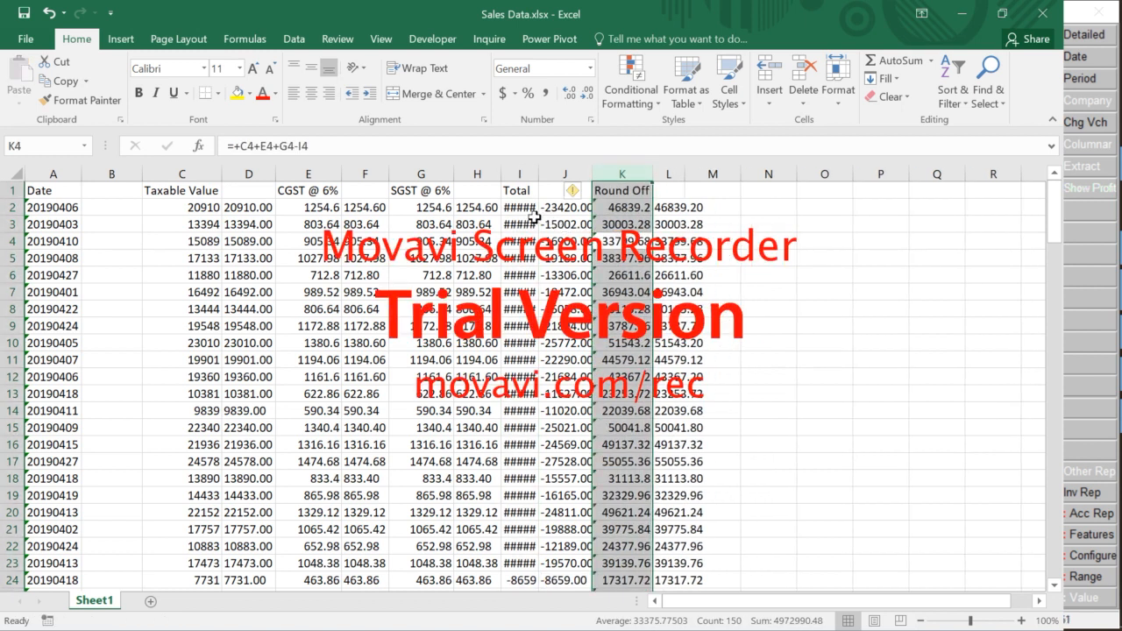
Auto-fit the width of the Total column I
left_click(571, 228)
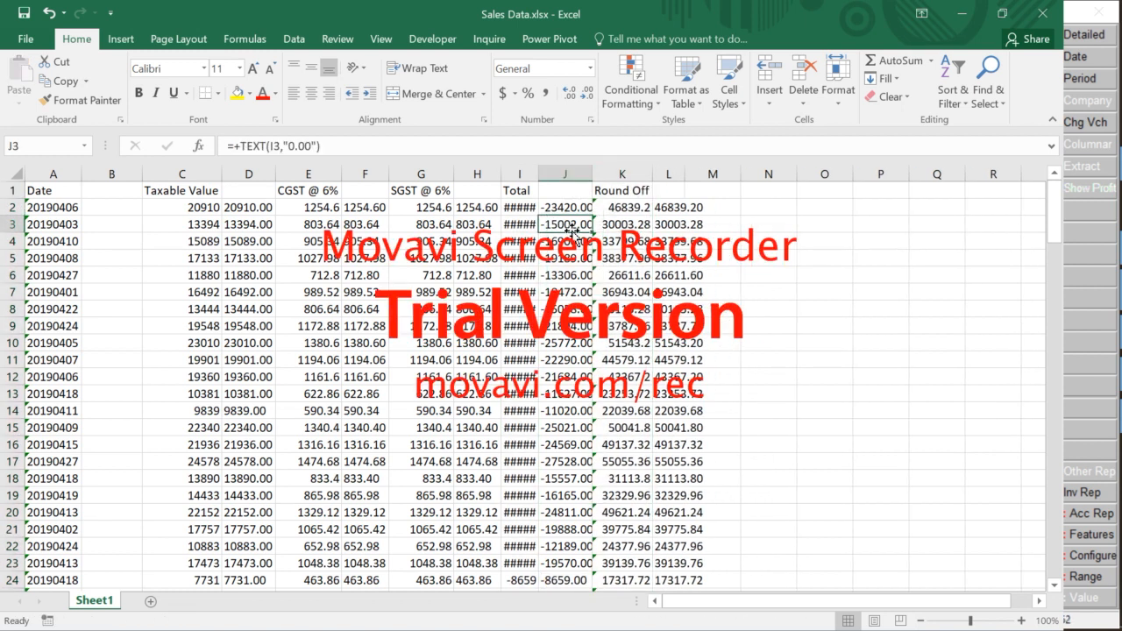
left_click(513, 207)
key("ctrl+shift+Down")
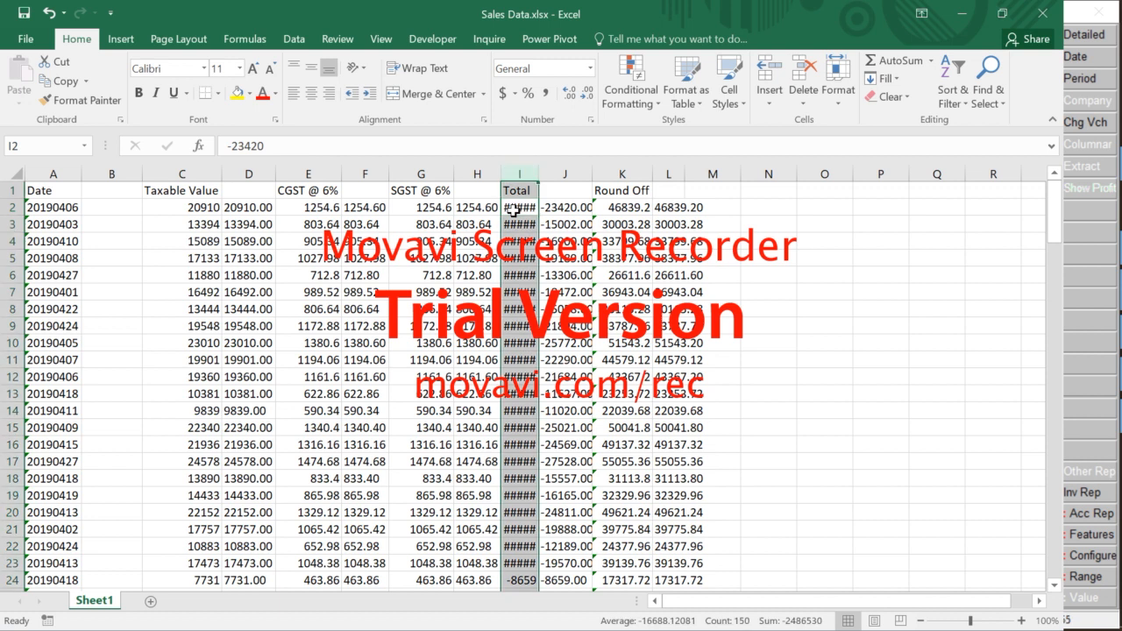
key("alt+h")
key("o")
key("i")
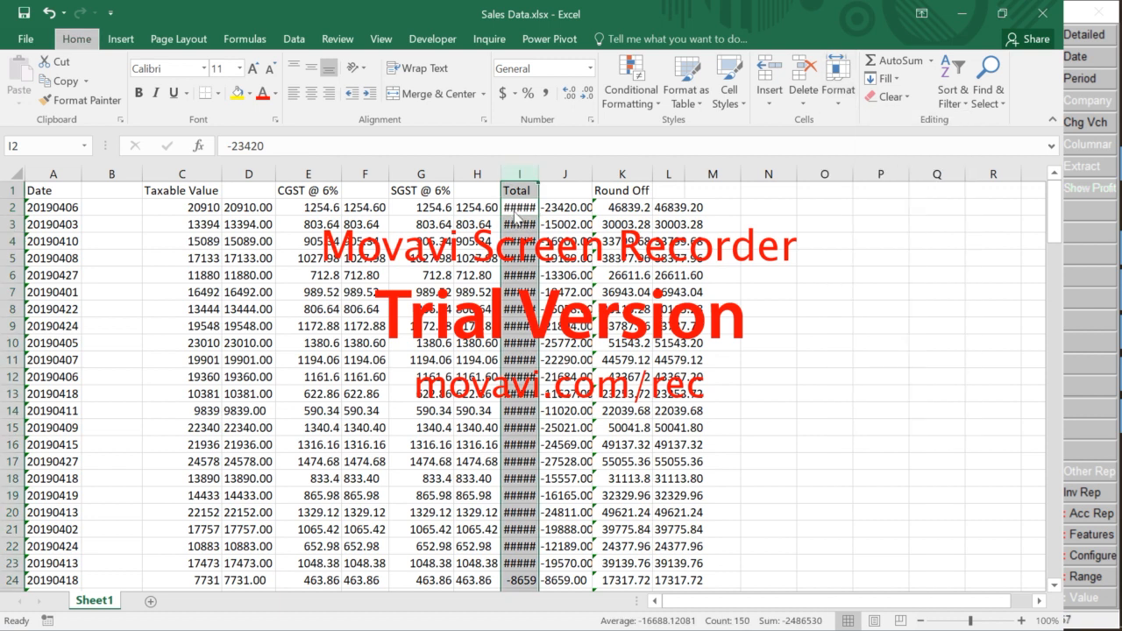
key("Right")
key("Right")
key("Right")
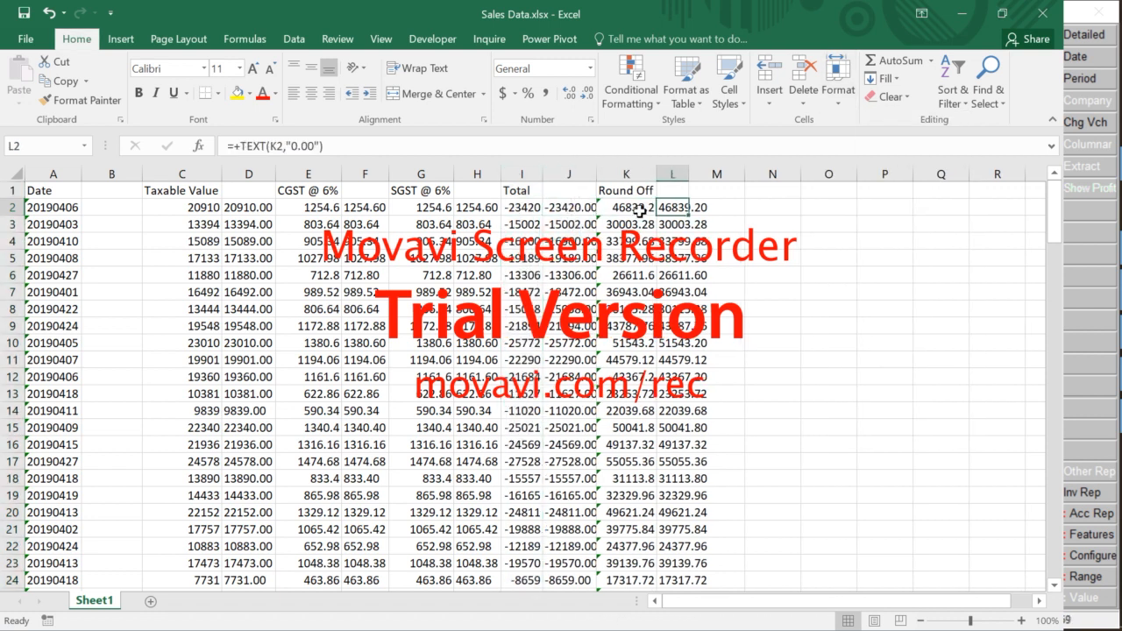
Change the Round Off formula in K2 to =+C2+E2+G2+I2, giving -0.8
left_click(640, 211)
double_click(640, 211)
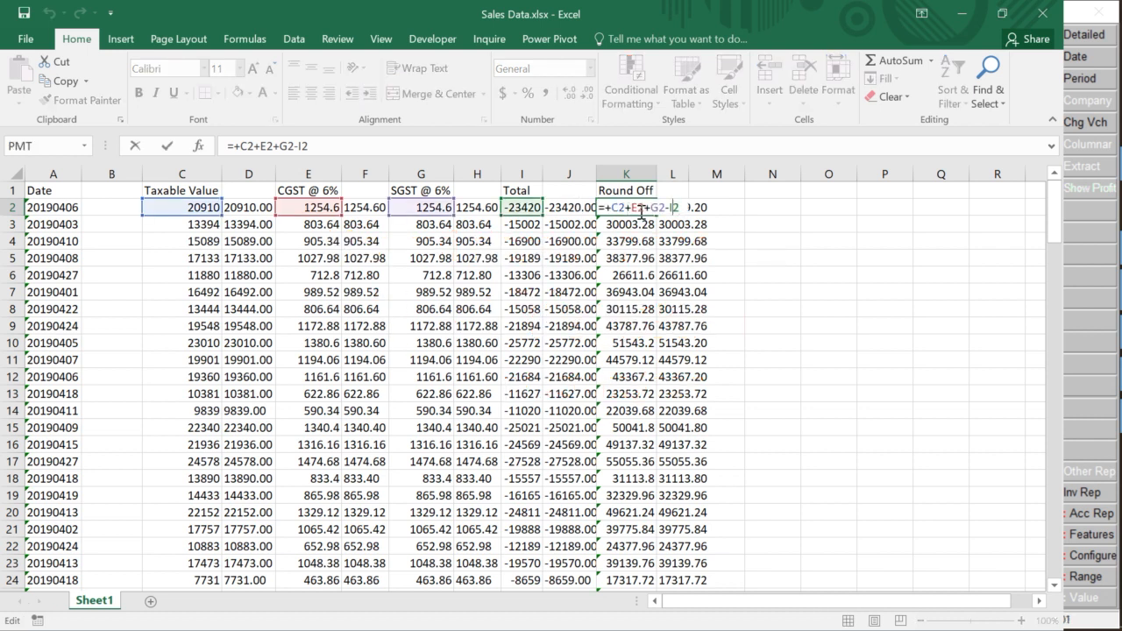
key("BackSpace")
type("+")
key("Return")
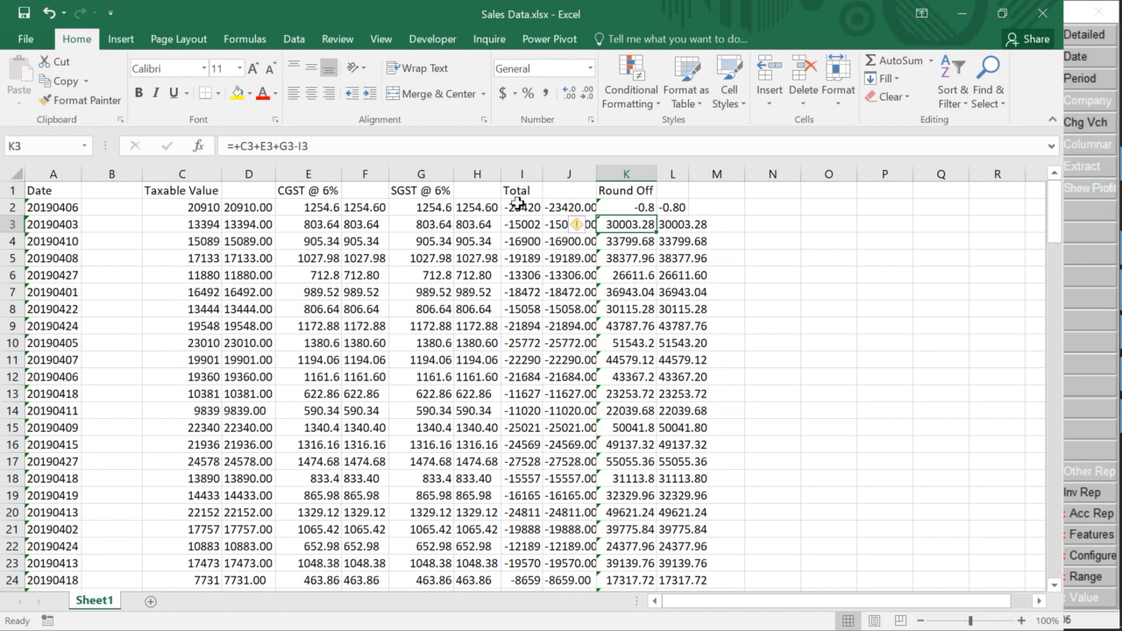
left_click(633, 207)
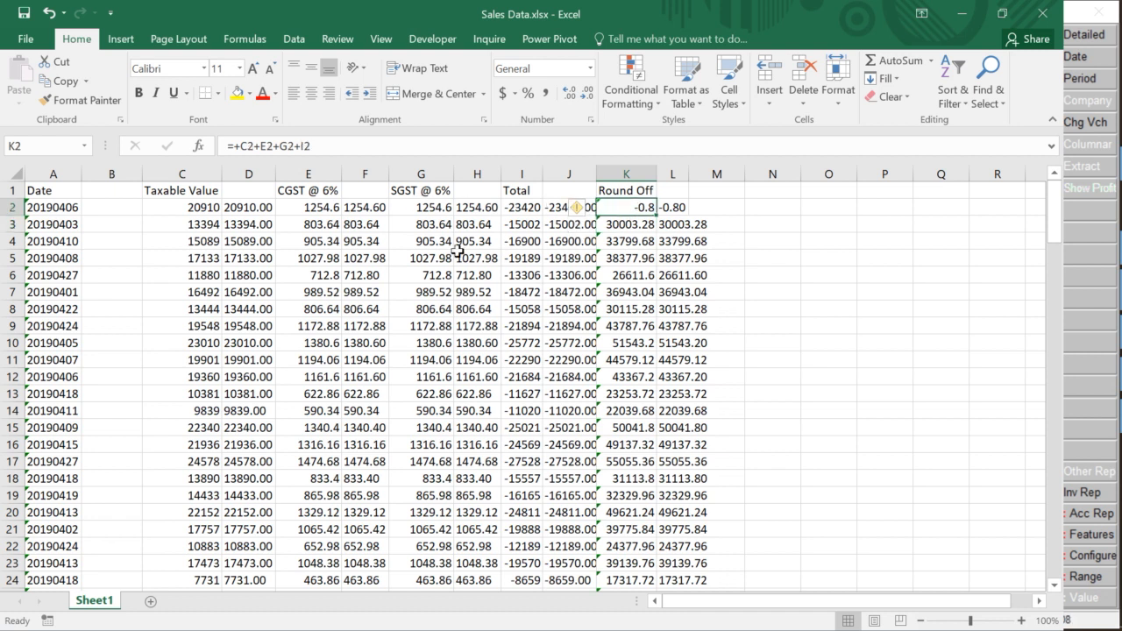
Check the C2, E2, G2 and I2 values that feed the Round Off formula
left_click(211, 212)
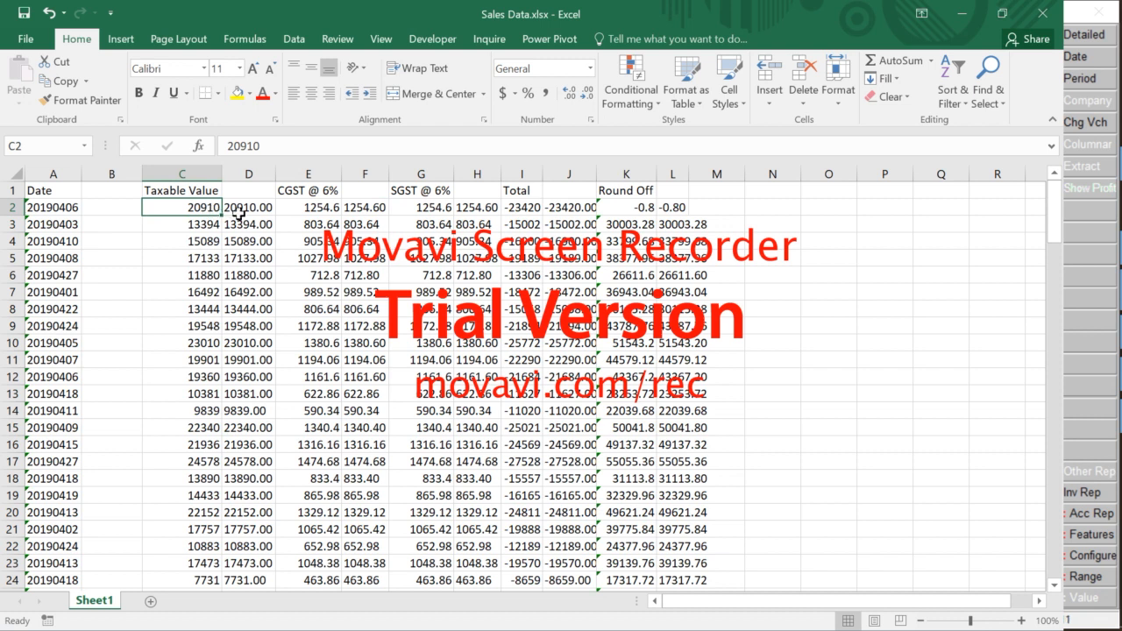
left_click(242, 213)
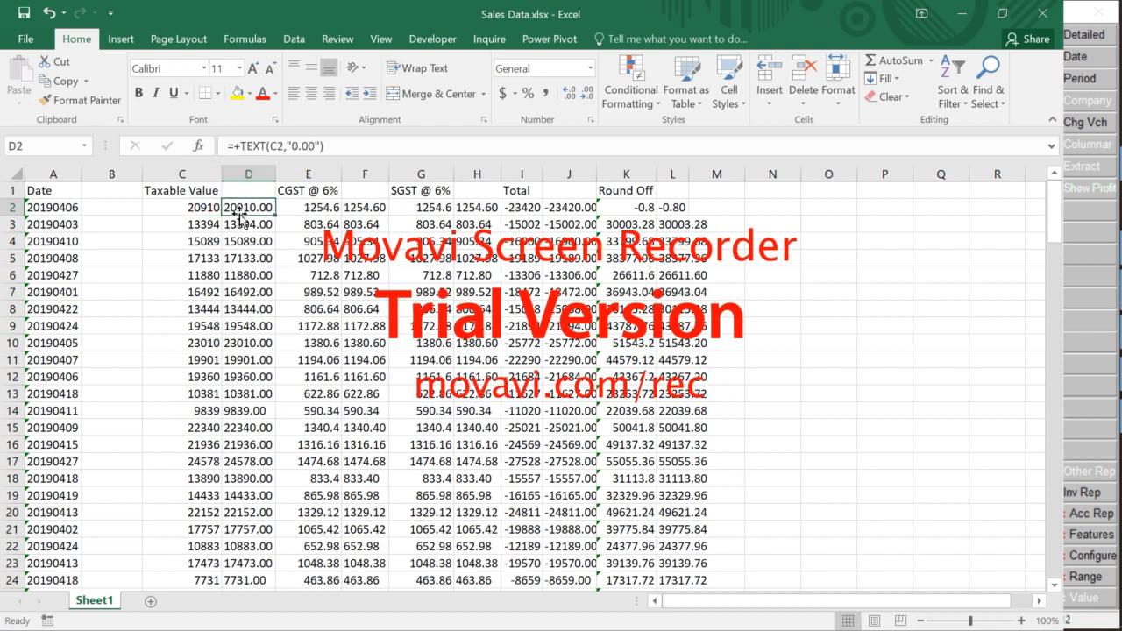
left_click(315, 211)
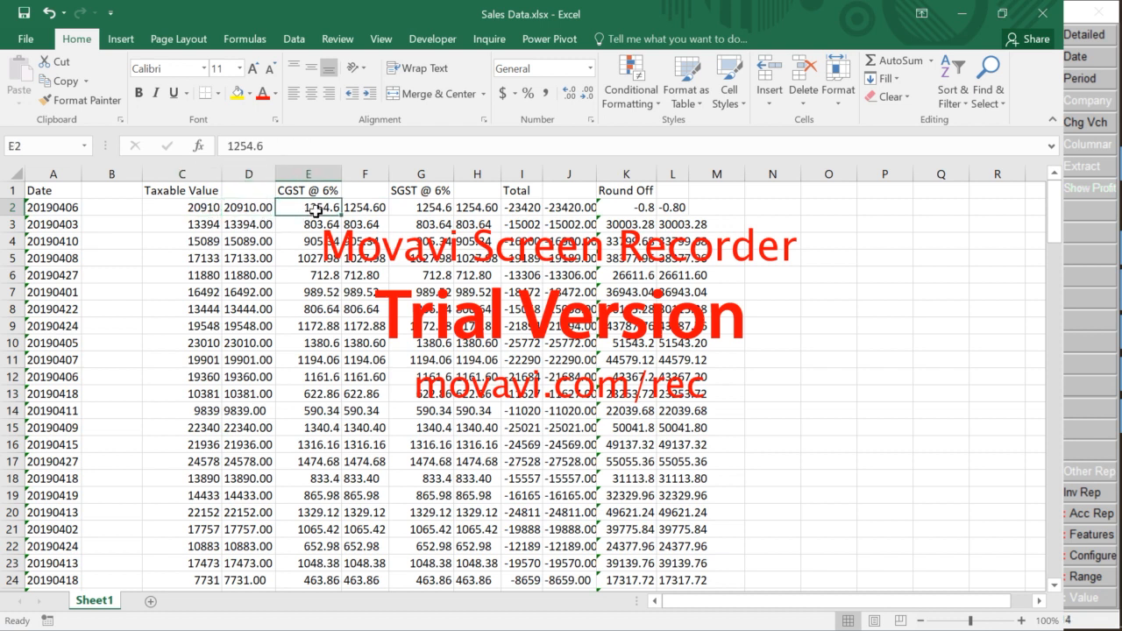
left_click(217, 209)
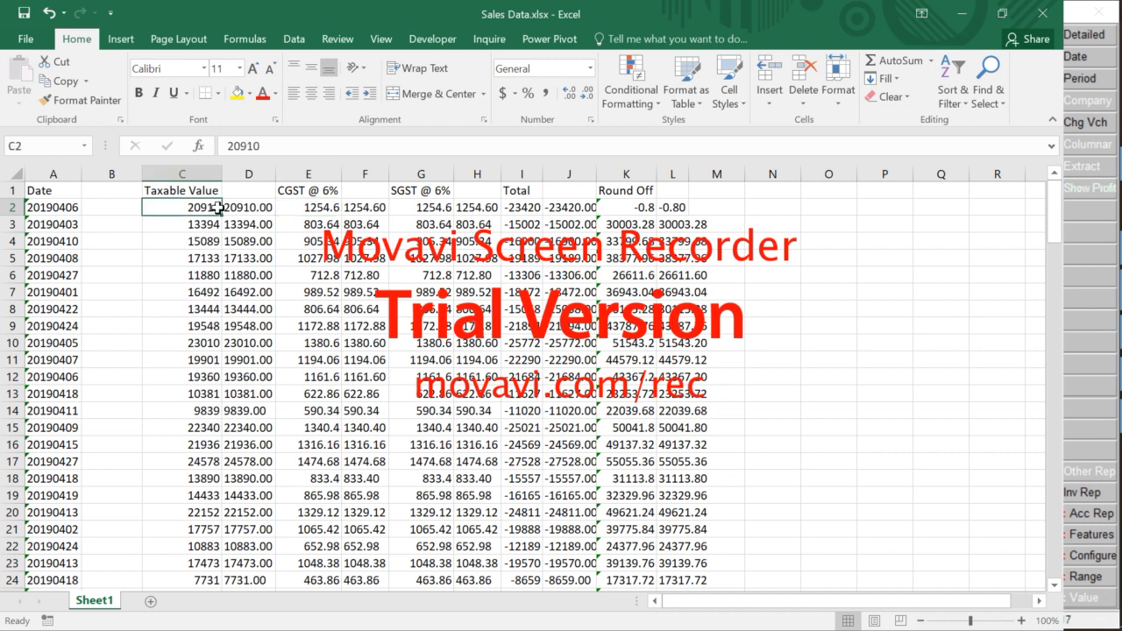
left_click(318, 211)
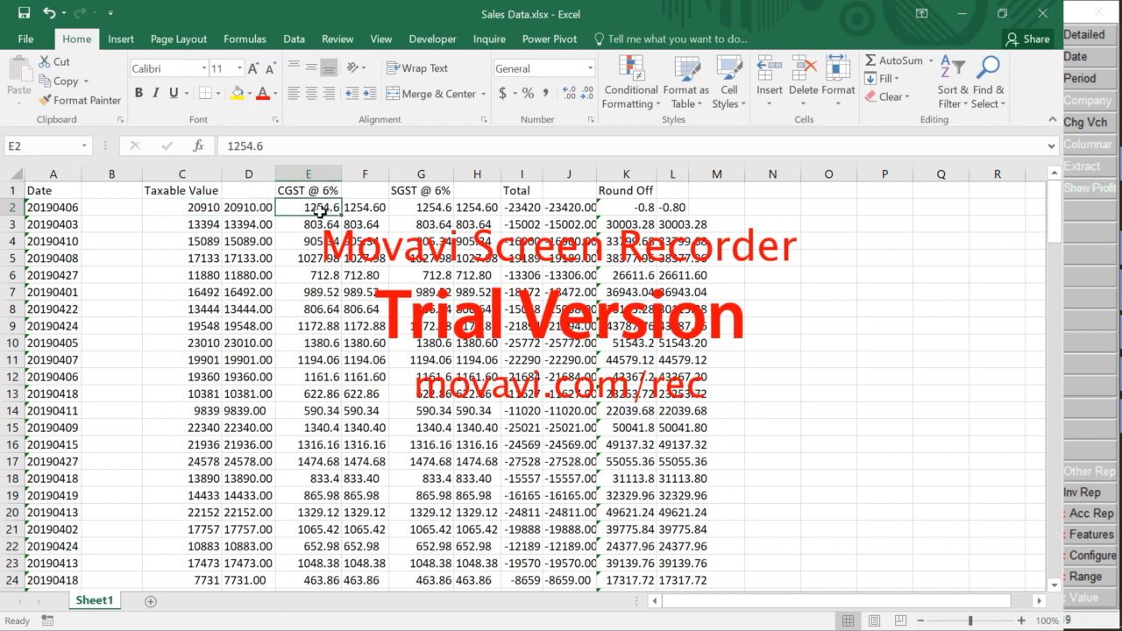
left_click(447, 213)
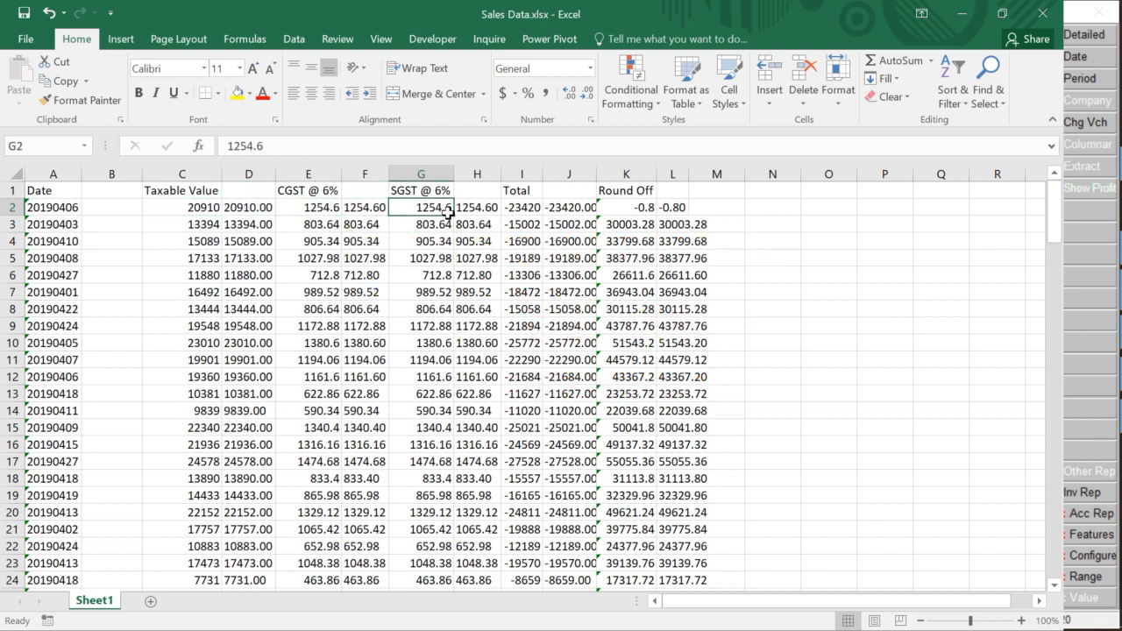
left_click(534, 211)
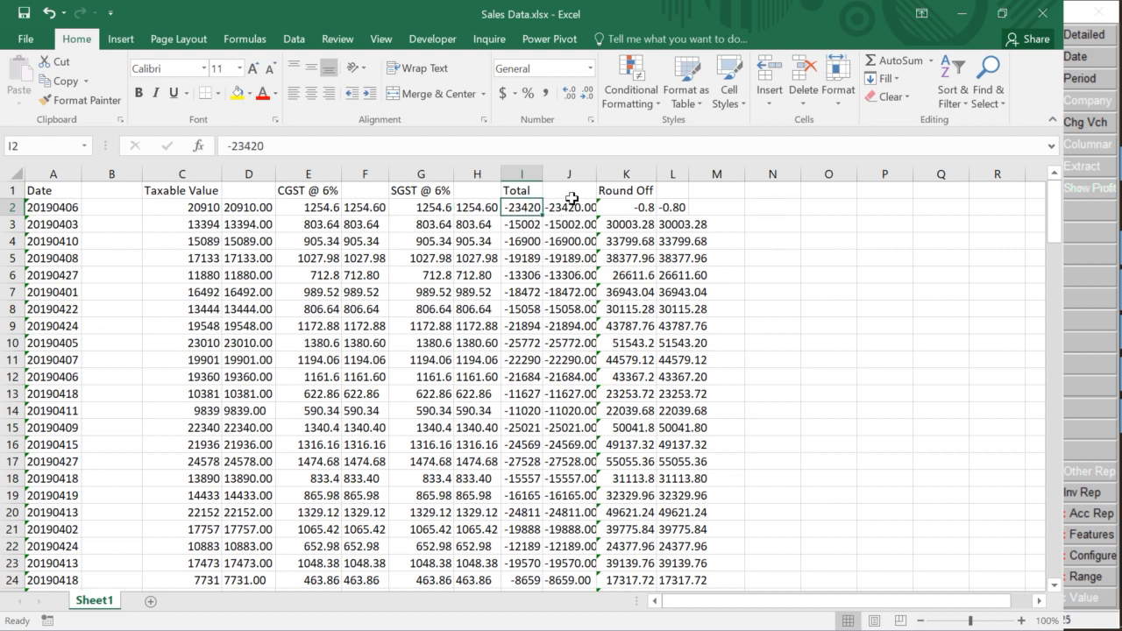
left_click(640, 210)
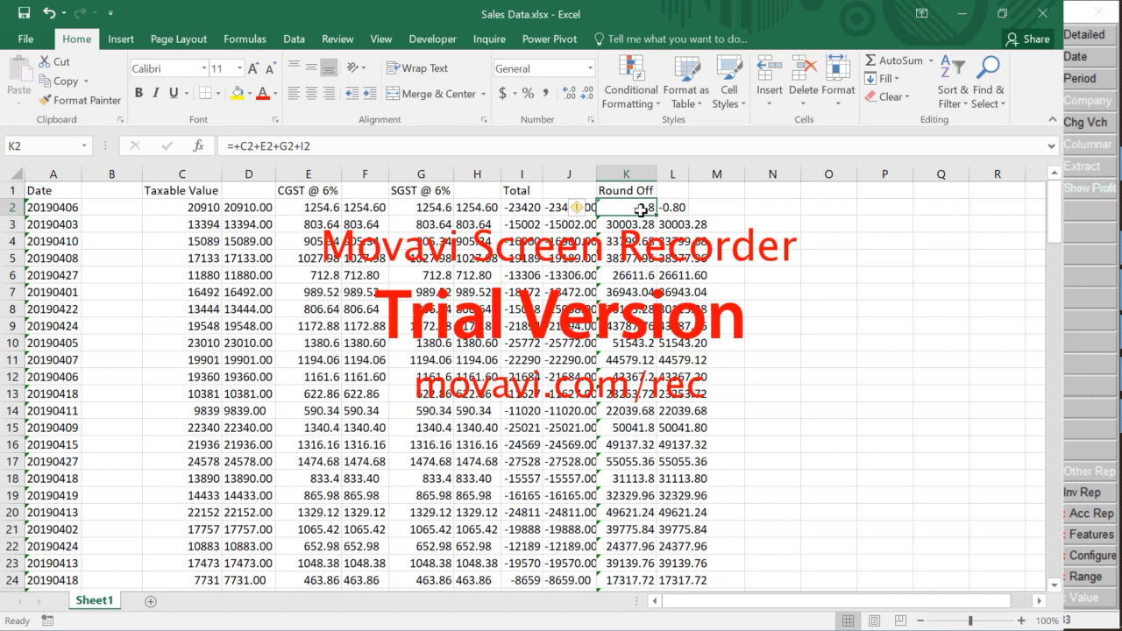
Fill the corrected Round Off formula from K2 down to K150
key("Right")
key("Left")
key("ctrl+shift+Down")
key("ctrl+d")
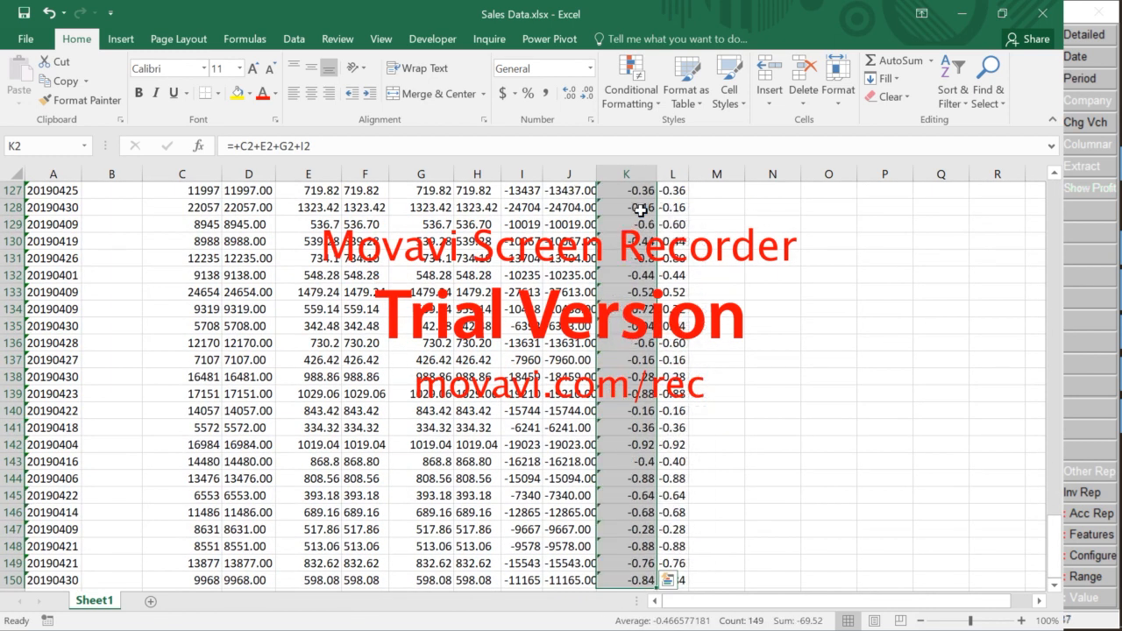
scroll(659, 351, "down", 1)
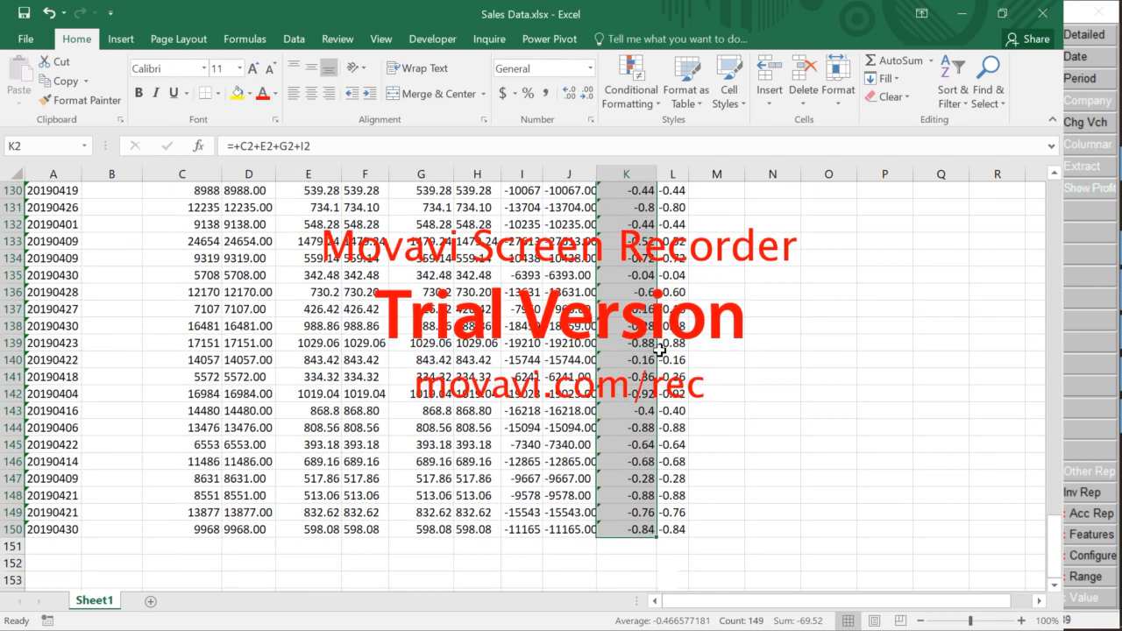
scroll(659, 351, "up", 15)
scroll(659, 350, "up", 11)
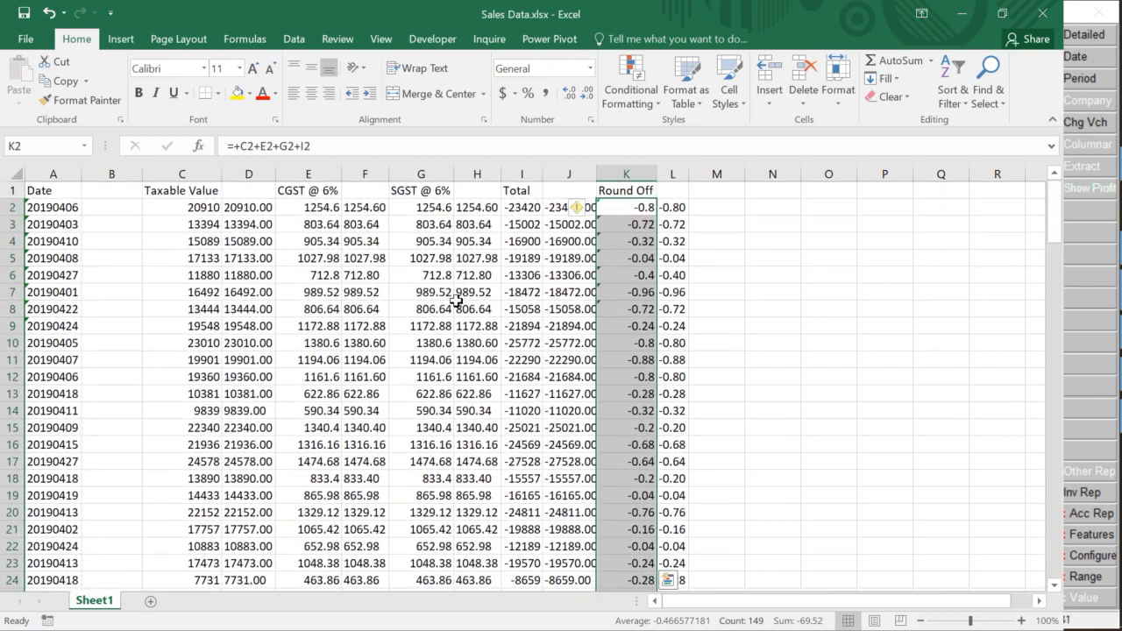
Compare the values across row 8, ending on the SGST amount in G8
left_click(456, 306)
key("Right")
key("Right")
key("Right")
key("Right")
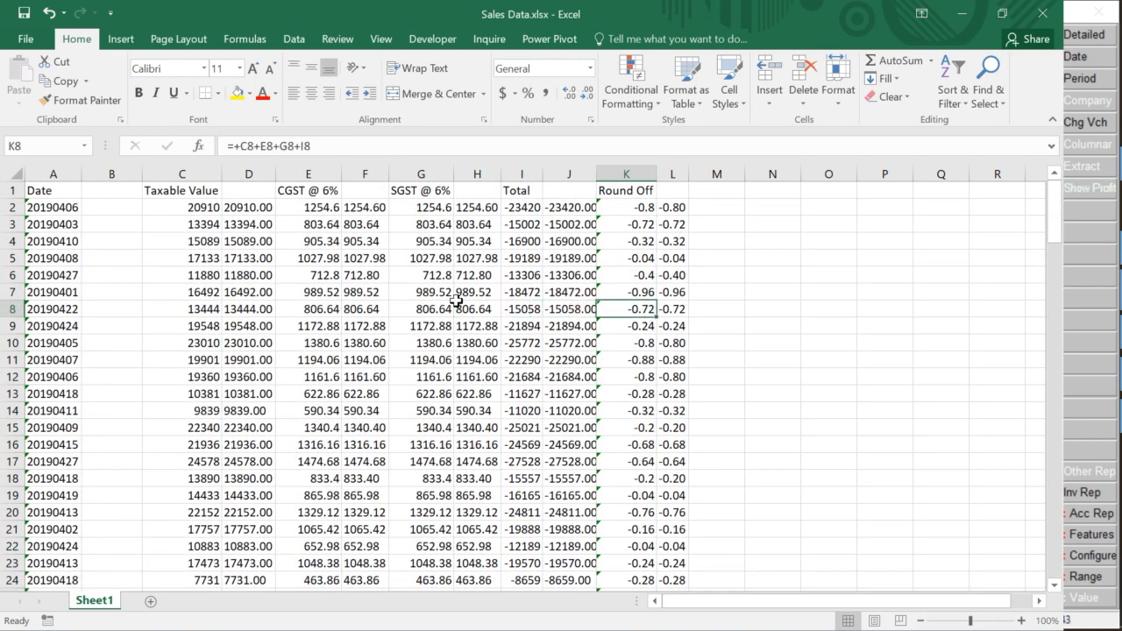
key("Left")
key("Left")
key("Right")
key("Right")
key("Left")
key("Left")
key("Left")
key("Left")
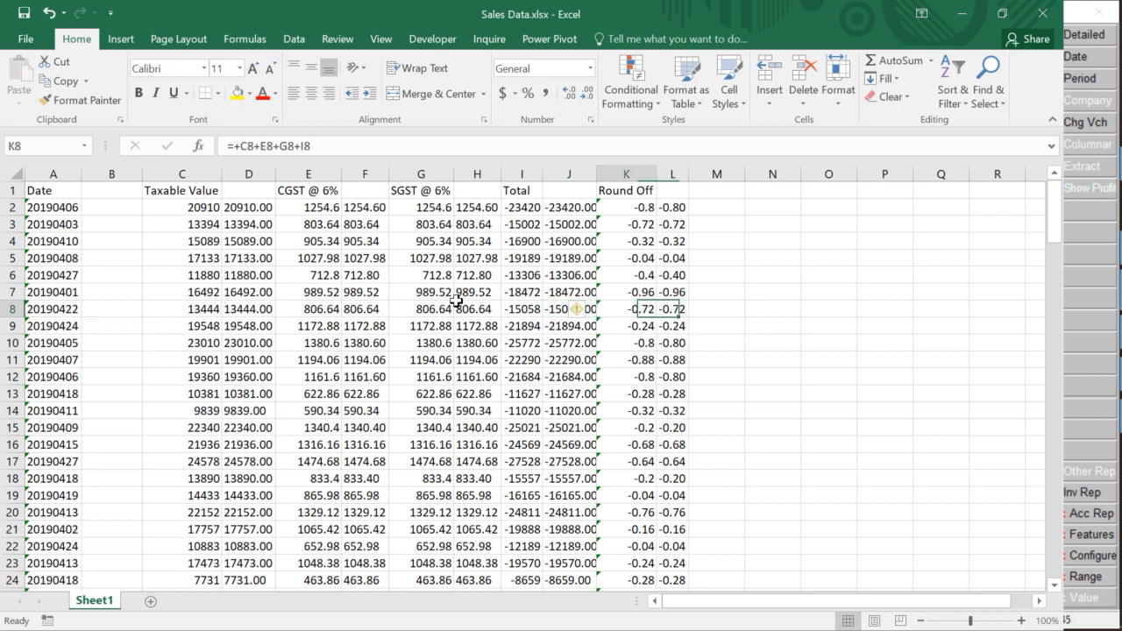
key("Left")
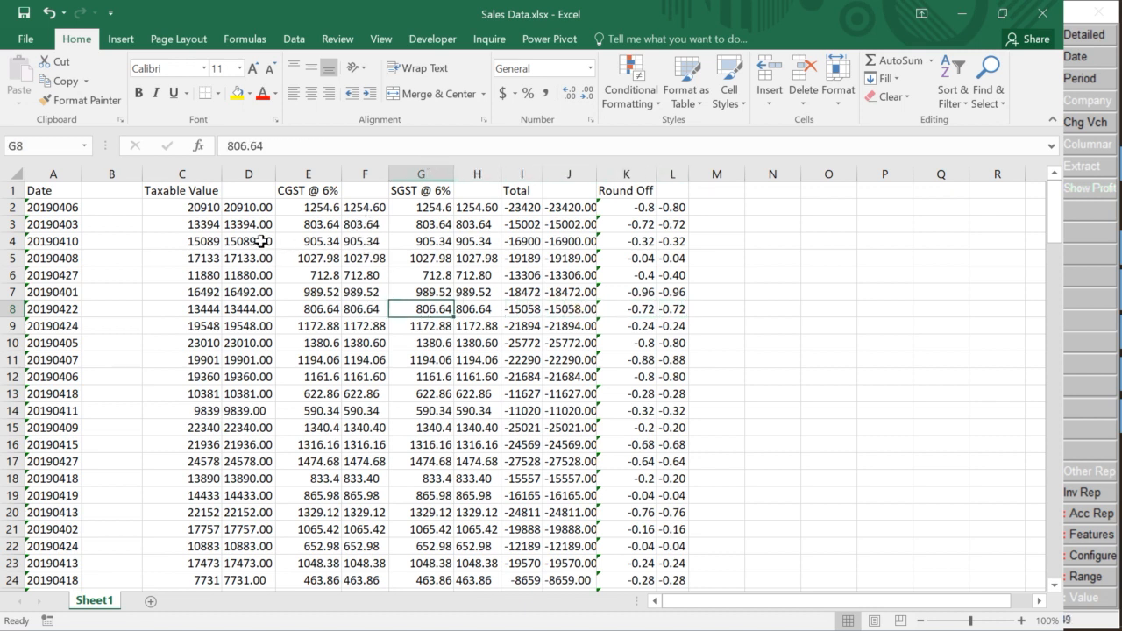
Replace Taxable Value with its two-decimal text values and delete helper column D
left_click(186, 208)
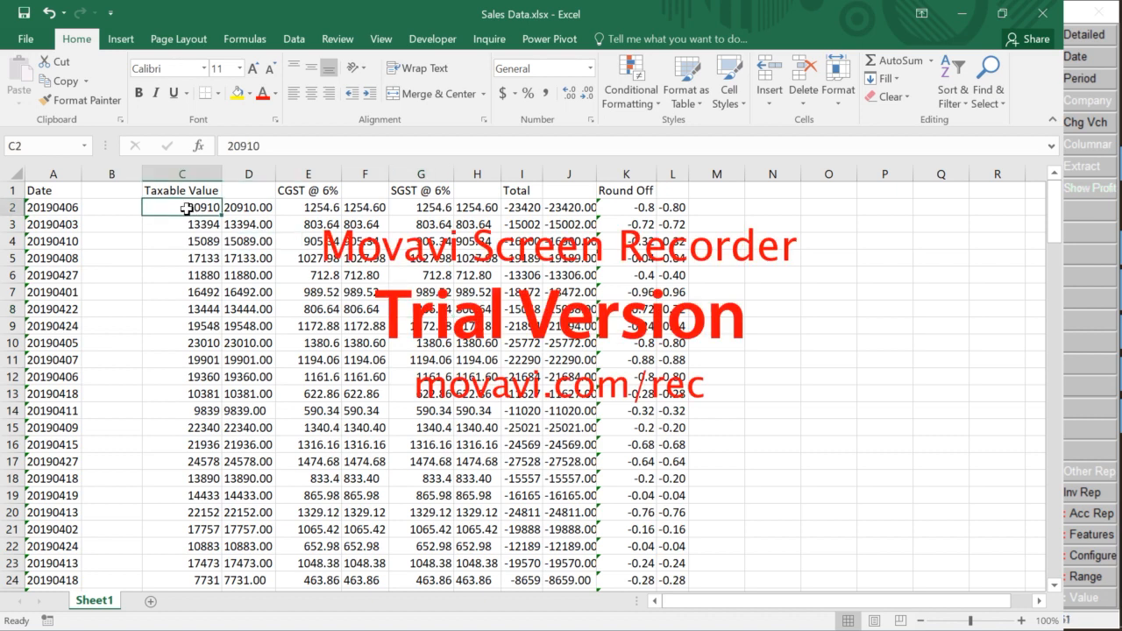
key("Right")
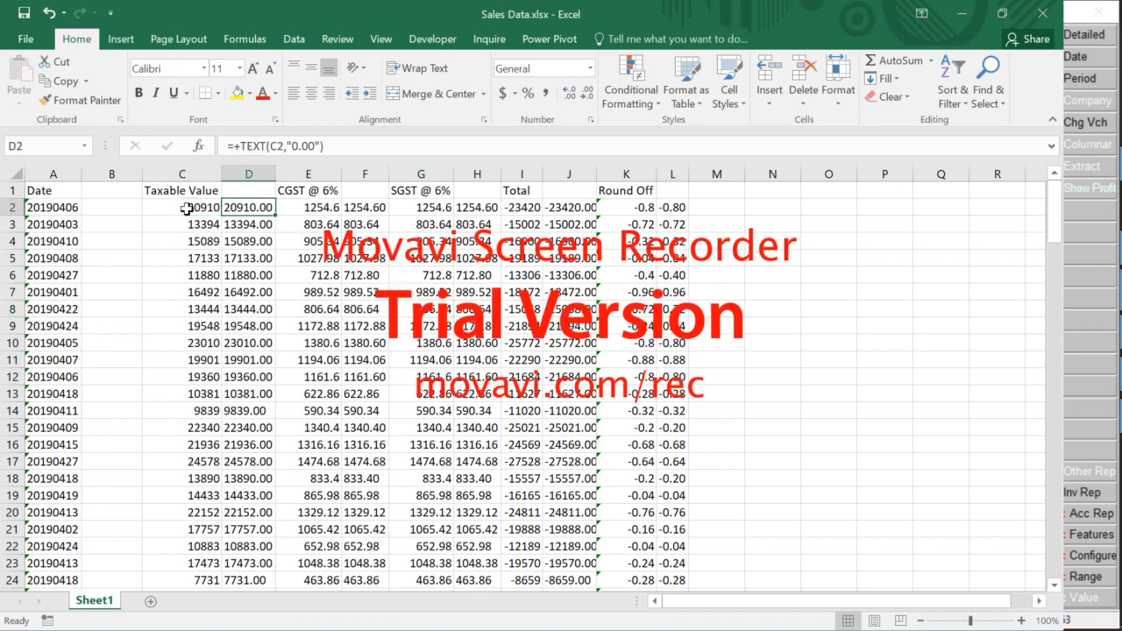
key("ctrl+shift+Down")
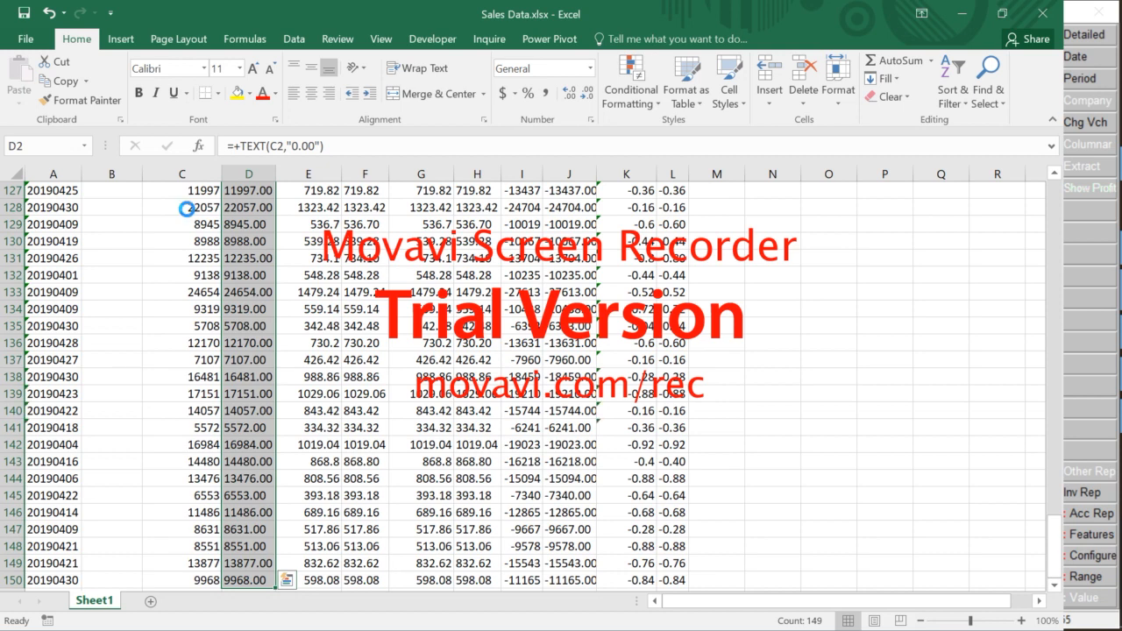
key("ctrl+c")
key("Left")
key("ctrl+alt+v")
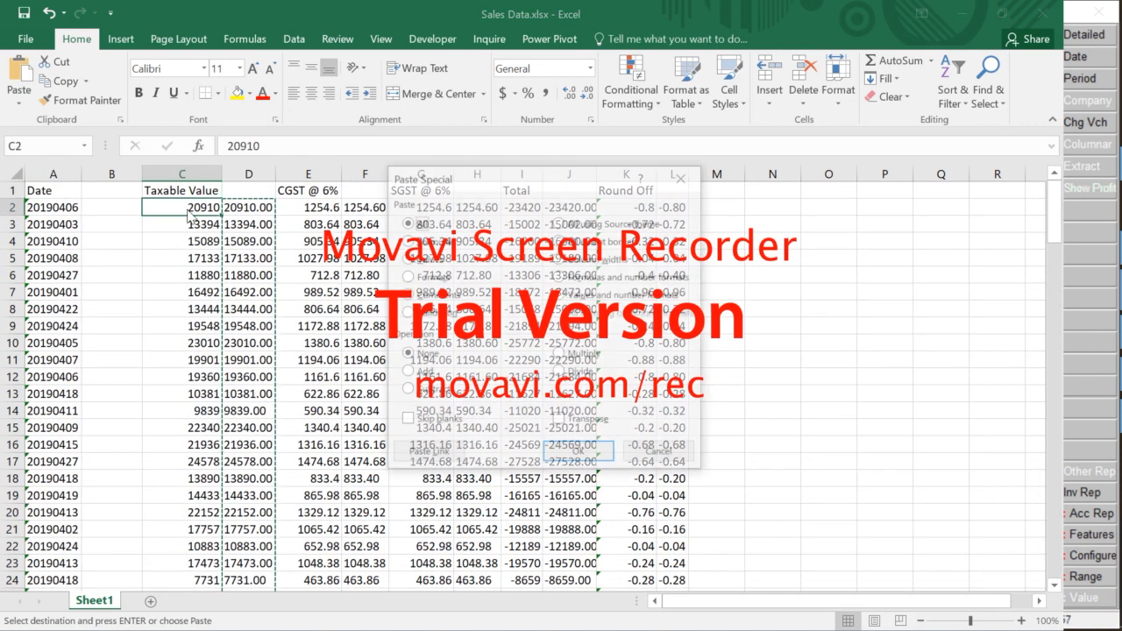
key("v")
key("Return")
key("ctrl+space")
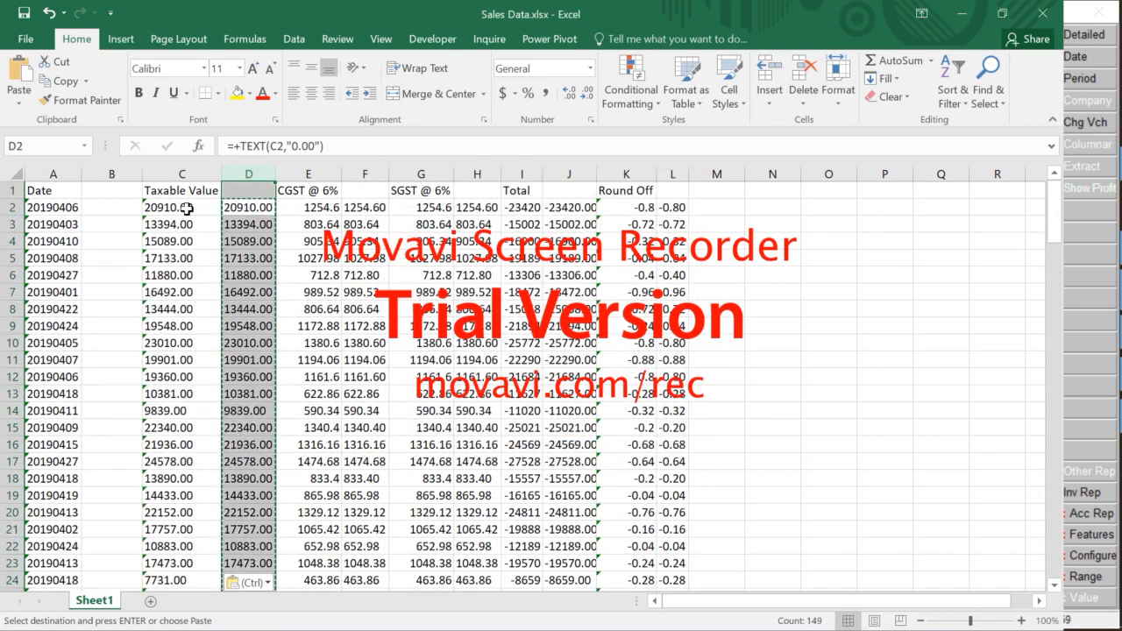
key("ctrl+minus")
Paste the CGST text amounts as values over CGST and delete its helper column
key("Right")
key("ctrl+shift+Down")
key("ctrl+c")
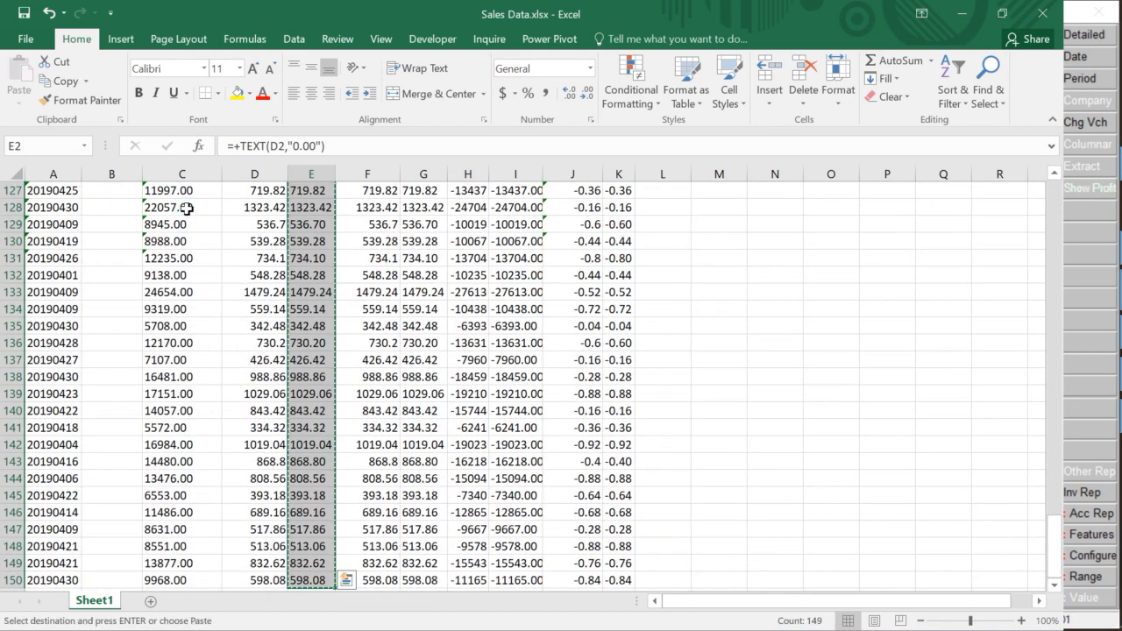
key("Left")
key("ctrl+space")
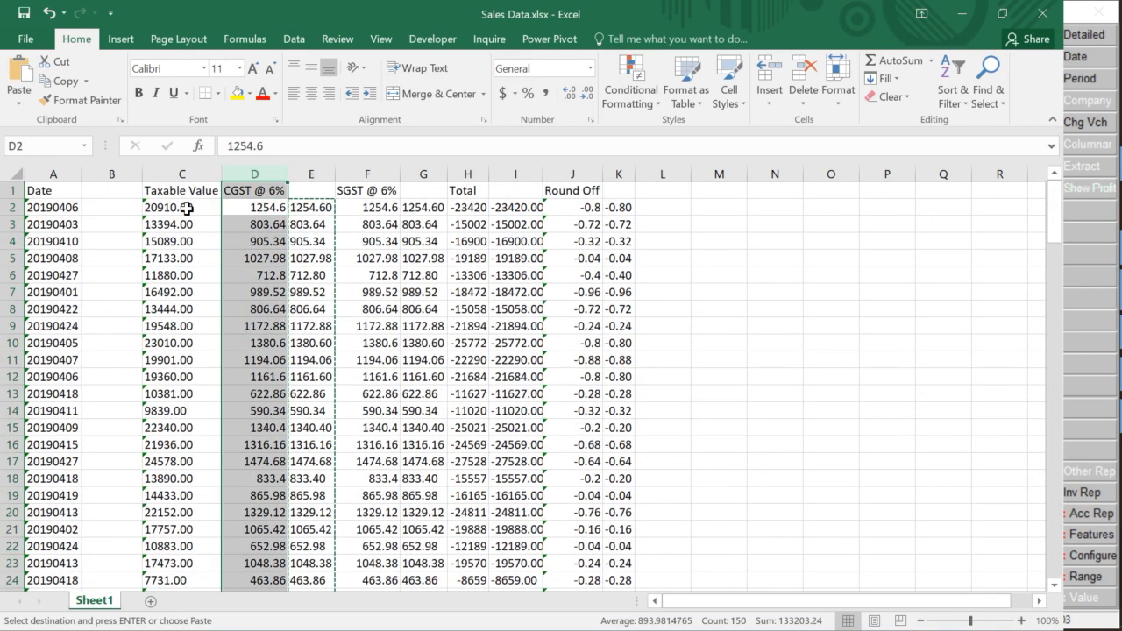
key("Down")
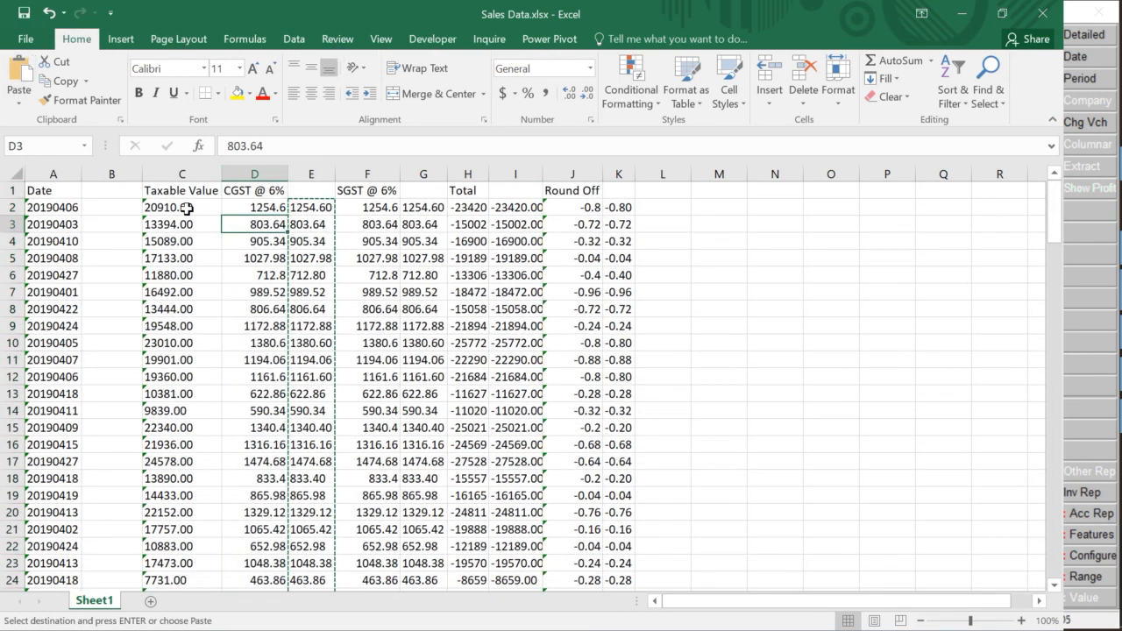
key("Up")
key("ctrl+alt+v")
key("v")
key("Return")
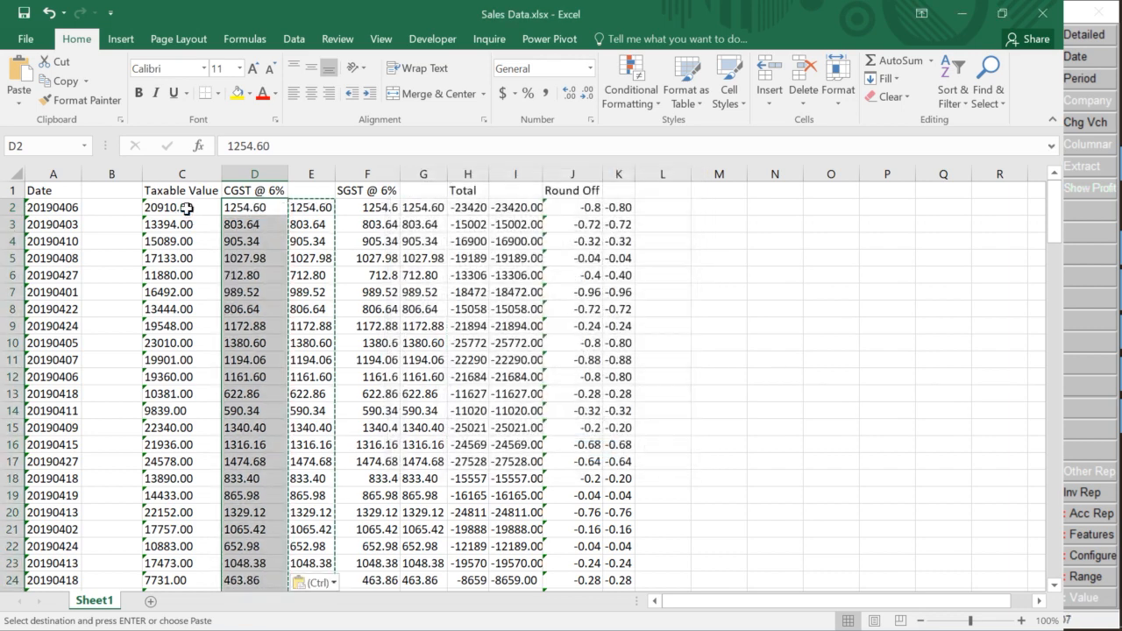
key("Right")
key("ctrl+space")
key("ctrl+minus")
Replace SGST with its two-decimal text values and remove the SGST helper column
key("Right")
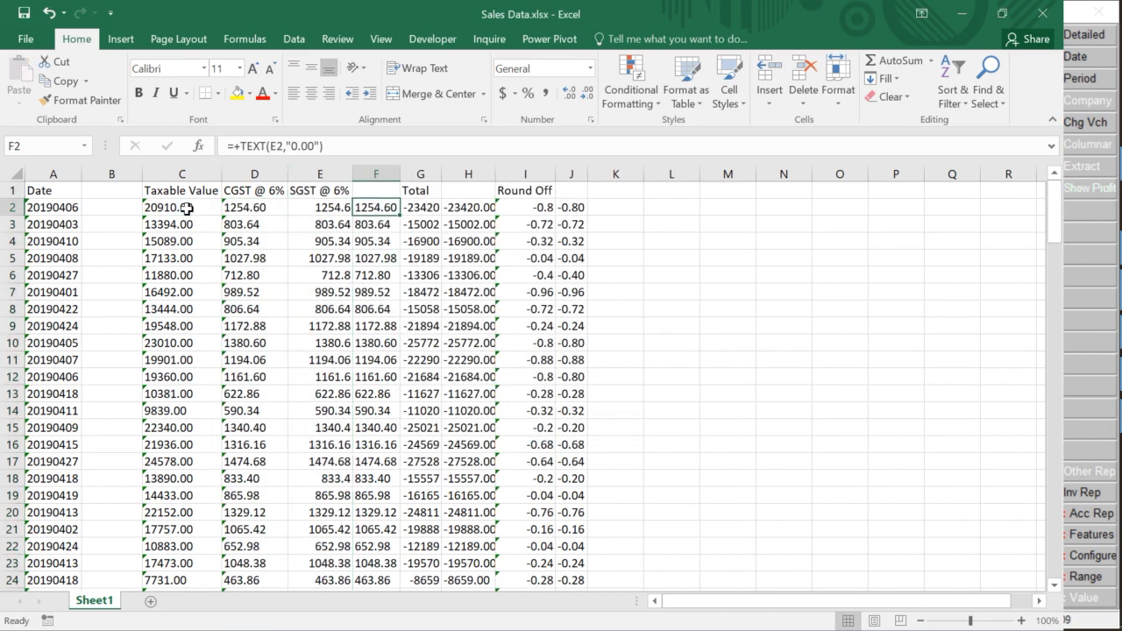
key("ctrl+shift+Down")
key("ctrl+c")
key("Up")
key("Left")
key("Down")
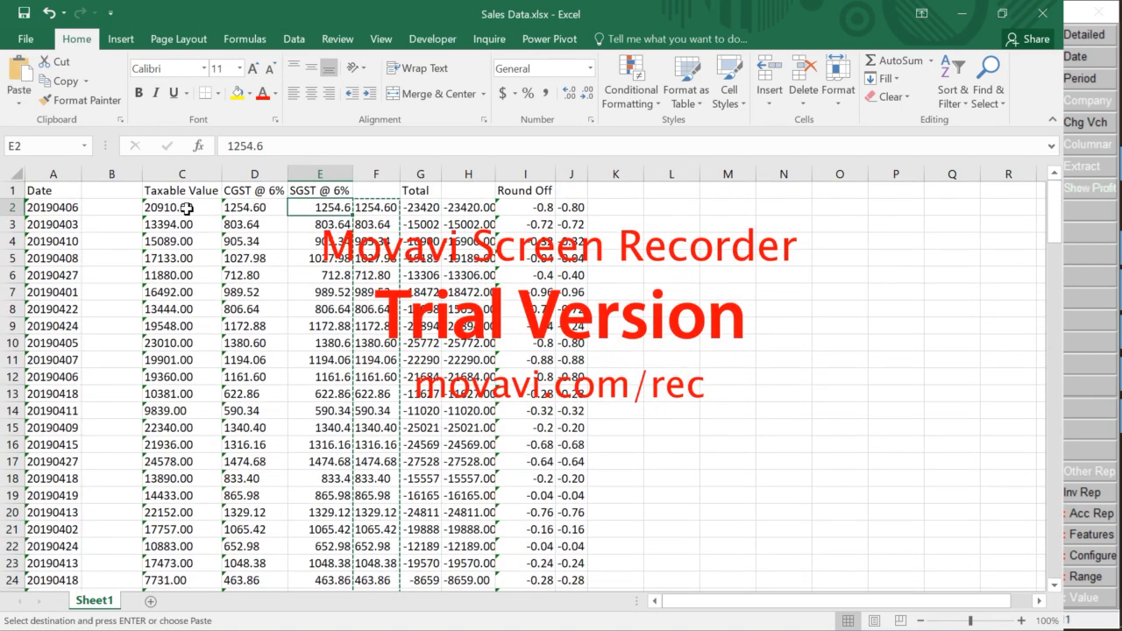
key("ctrl+alt+v")
key("v")
key("Return")
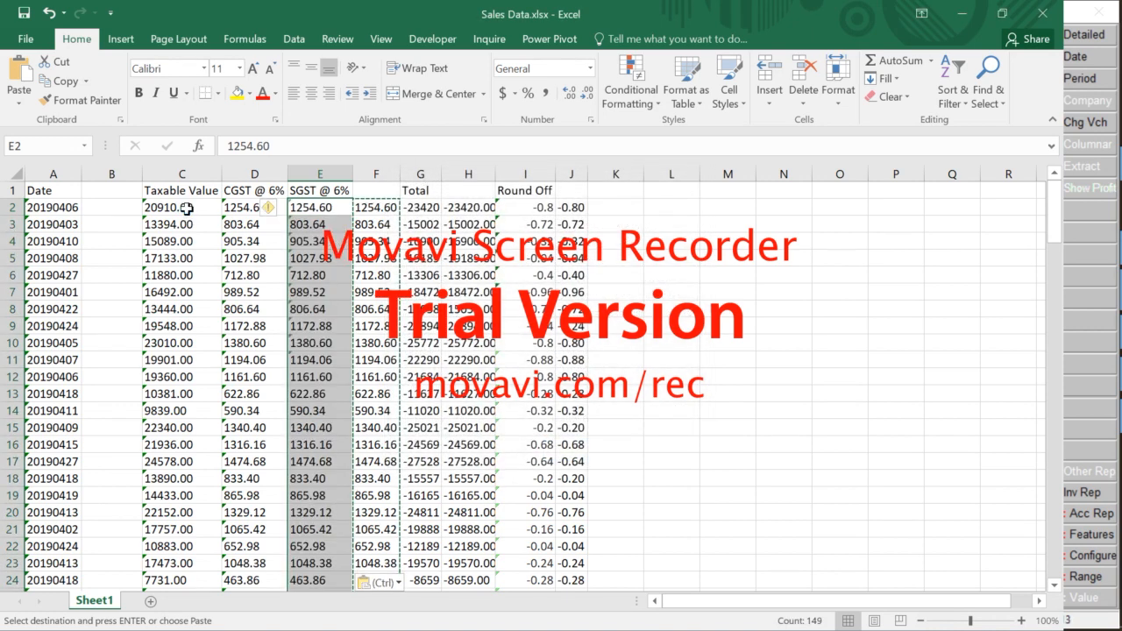
key("Right")
key("ctrl+space")
key("ctrl+minus")
Paste the Total text amounts as values and delete the leftover formula column
key("Right")
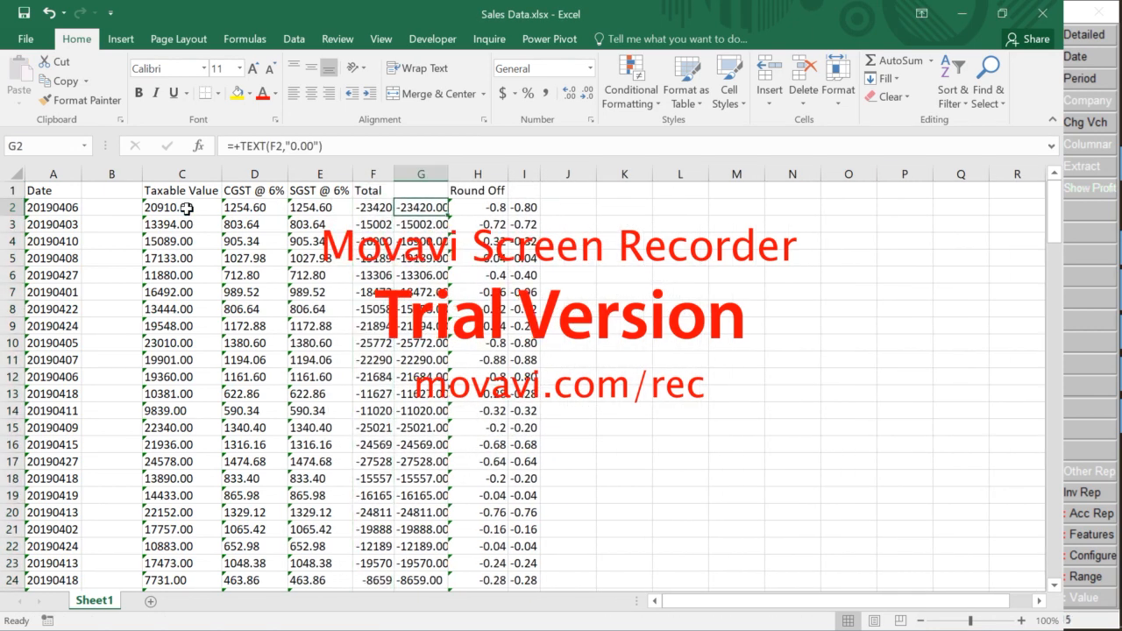
key("ctrl+shift+Down")
key("ctrl+c")
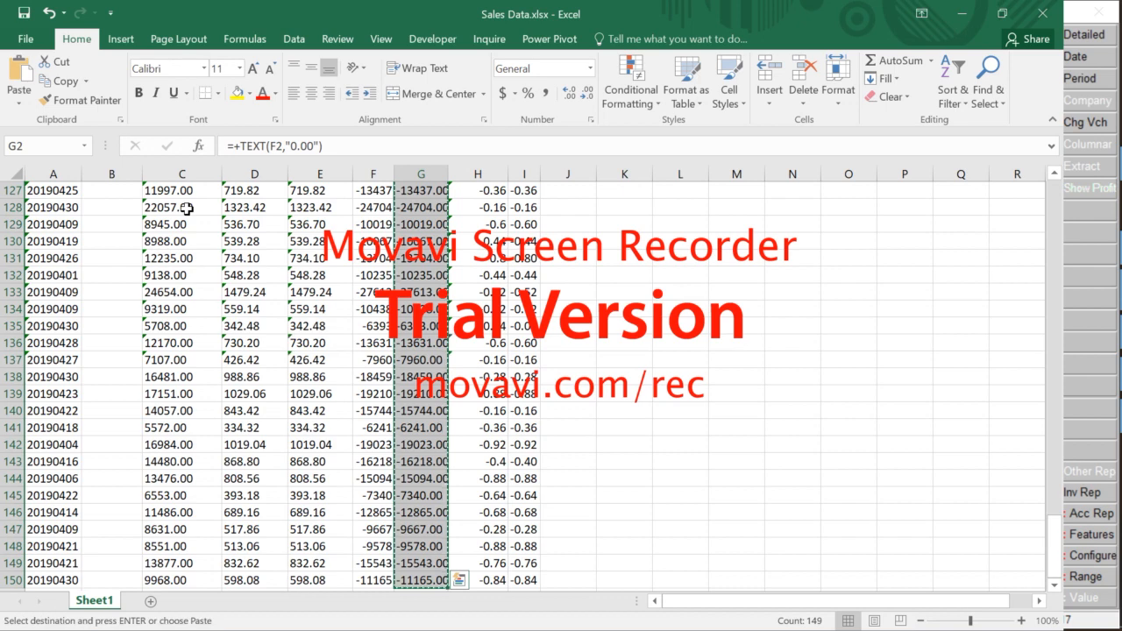
key("Up")
key("Left")
key("Down")
key("ctrl+alt+v")
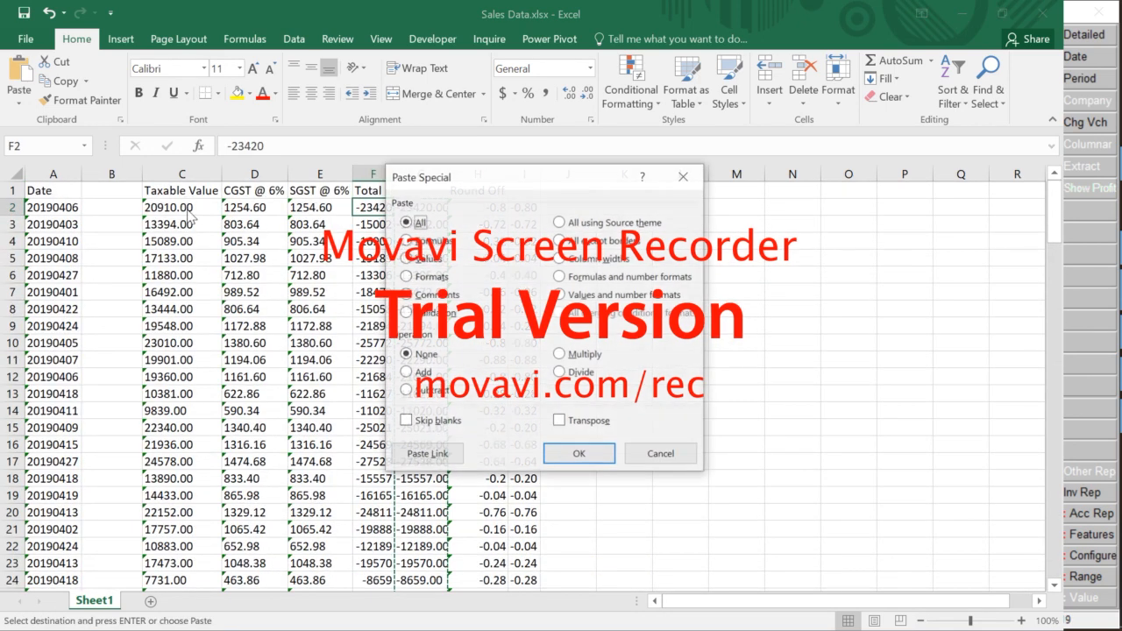
key("v")
key("Return")
key("Right")
key("ctrl+space")
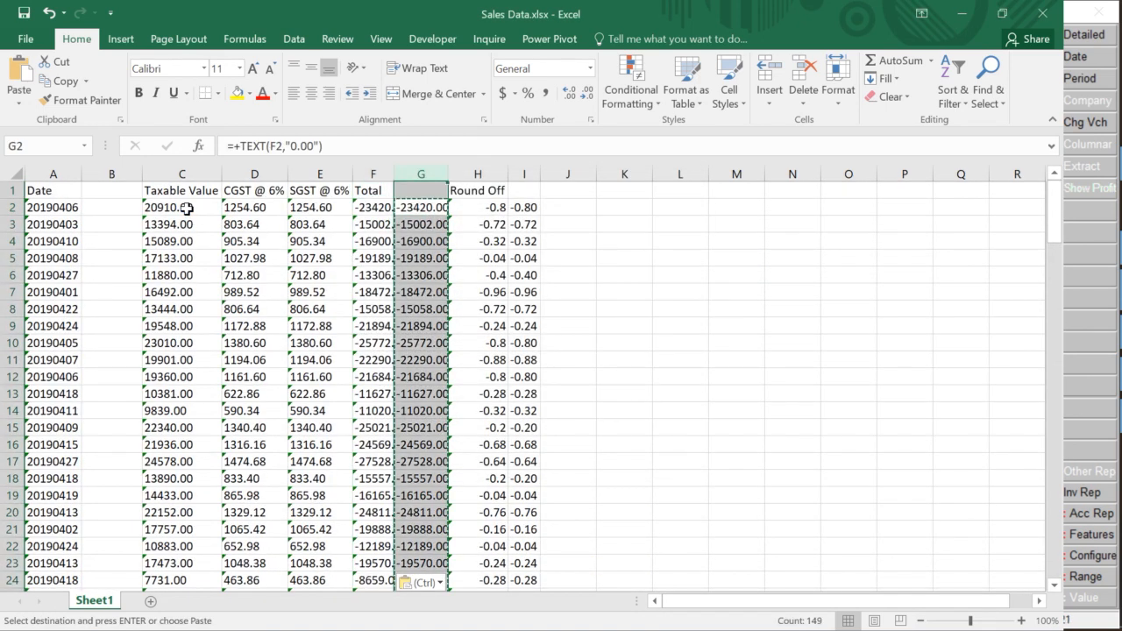
key("ctrl+minus")
key("Right")
key("Left")
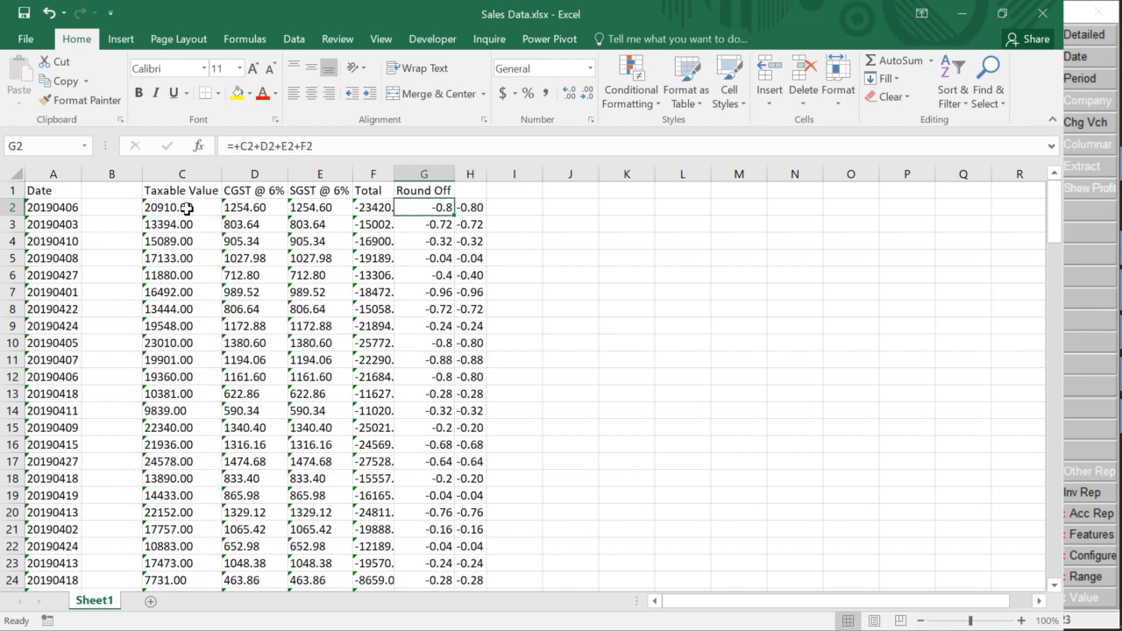
Paste the rounded text results into Round Off as values and delete the leftover formula column
key("ctrl+shift+Down")
key("ctrl+Up")
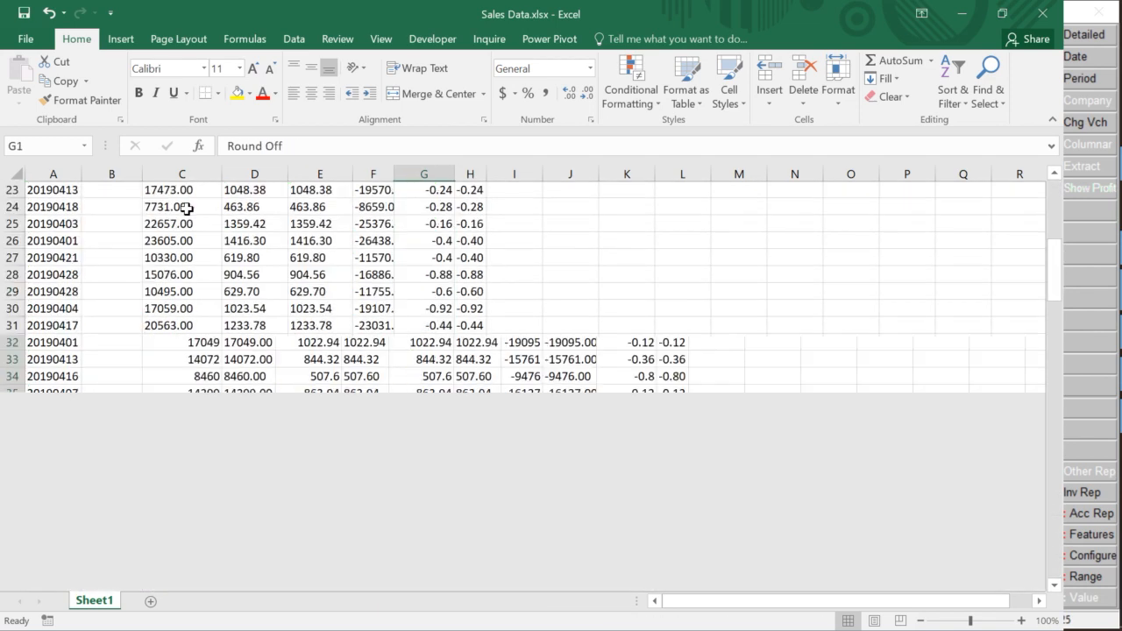
key("Down")
key("Right")
key("ctrl+shift+Down")
key("ctrl+c")
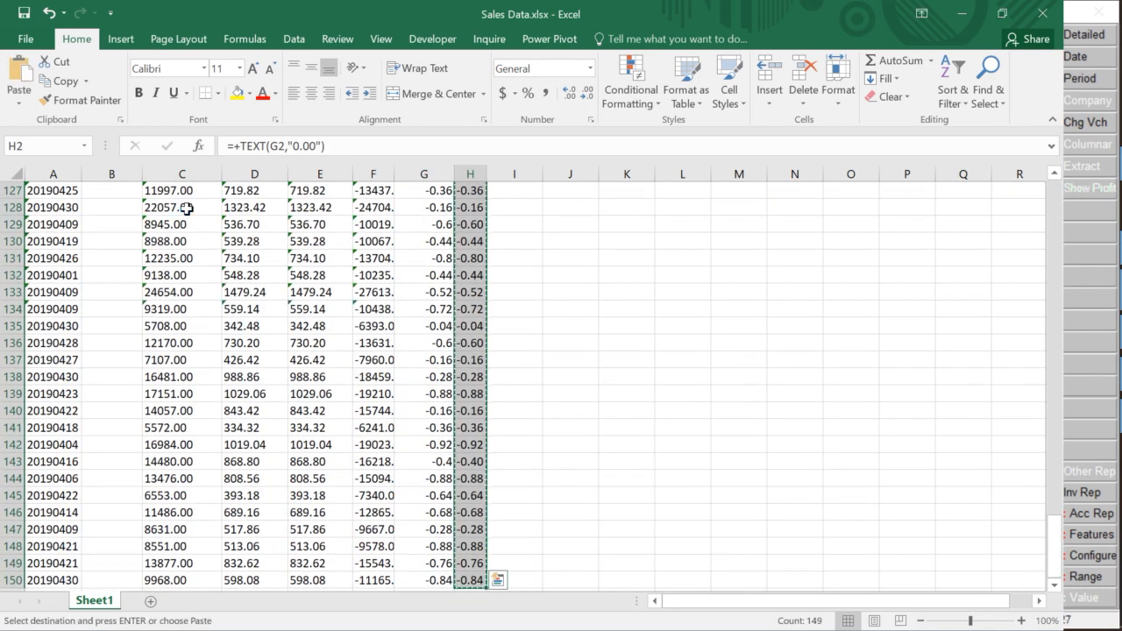
key("ctrl+Up")
key("Left")
key("Down")
key("ctrl+alt+v")
key("v")
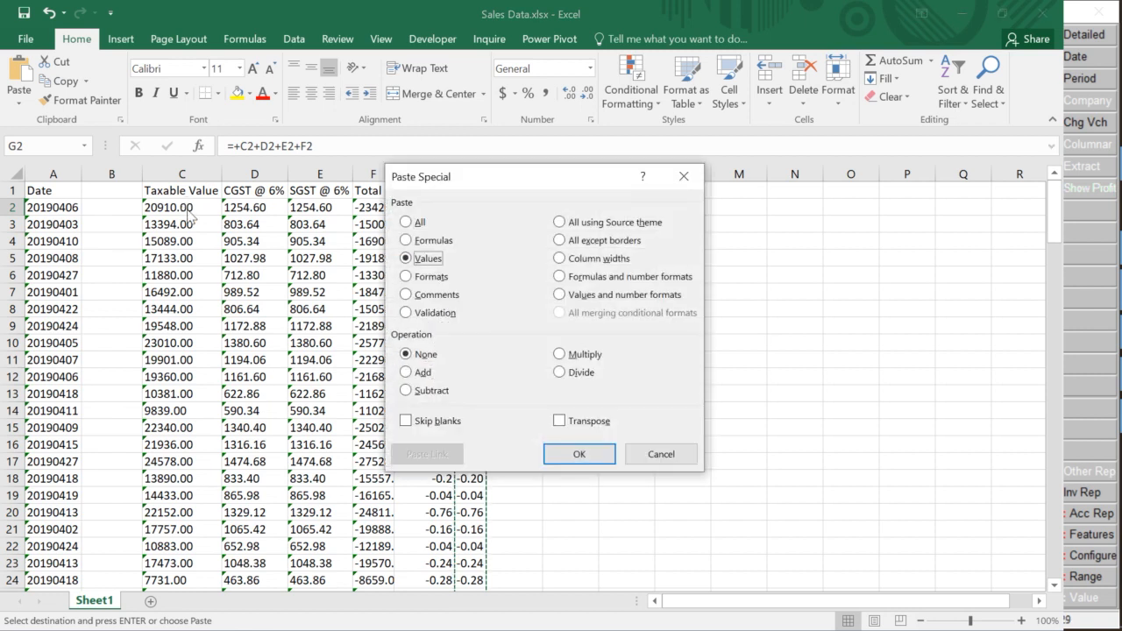
key("Return")
key("Right")
key("ctrl+space")
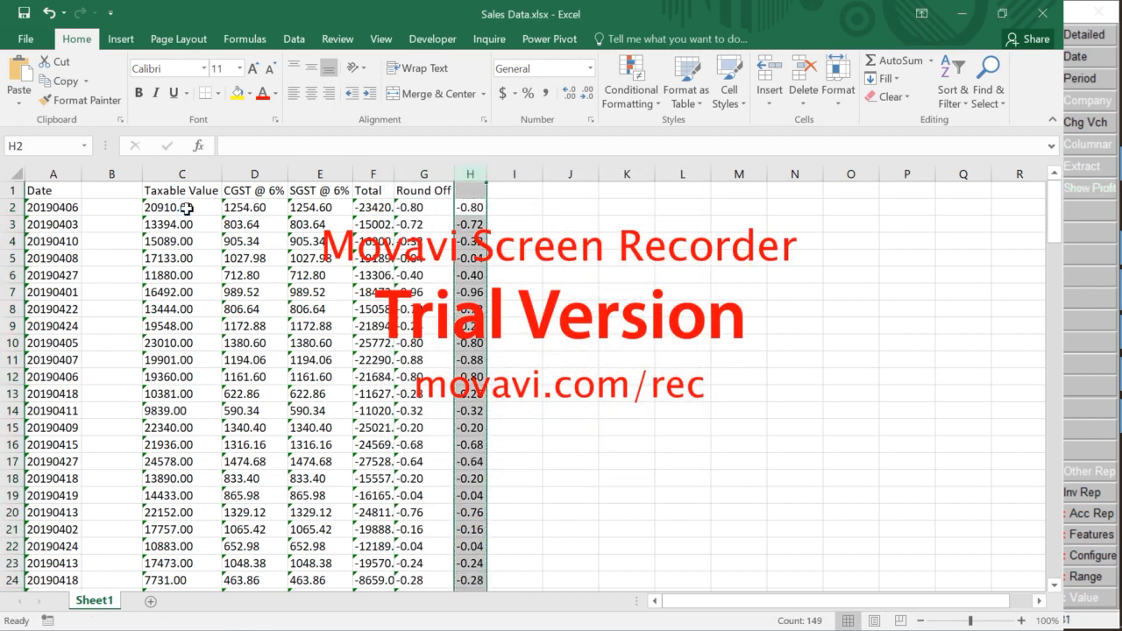
key("ctrl+minus")
key("Left")
key("Left")
key("Left")
key("Left")
key("Left")
key("Right")
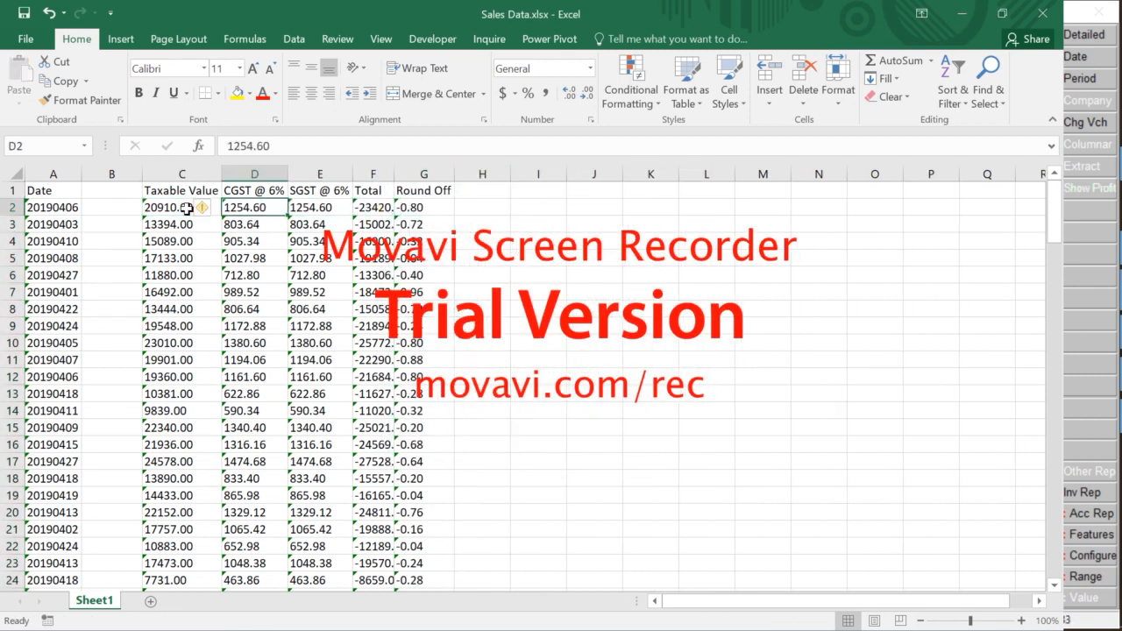
key("alt+Tab")
key("alt+shift+Tab")
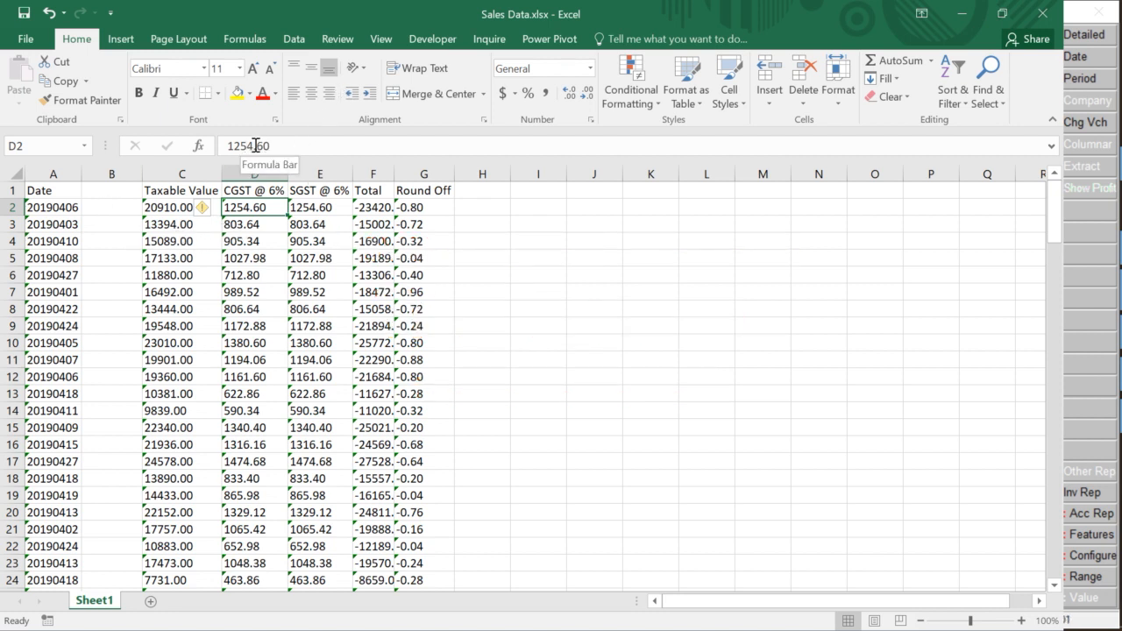
left_click_drag(255, 146, 270, 145)
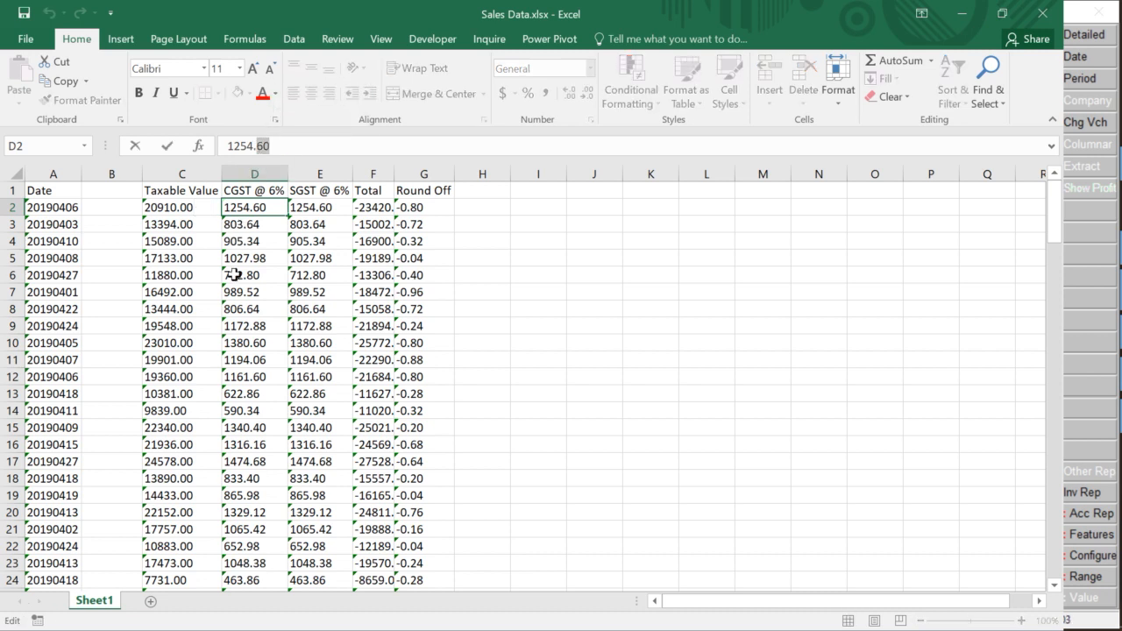
left_click(235, 274)
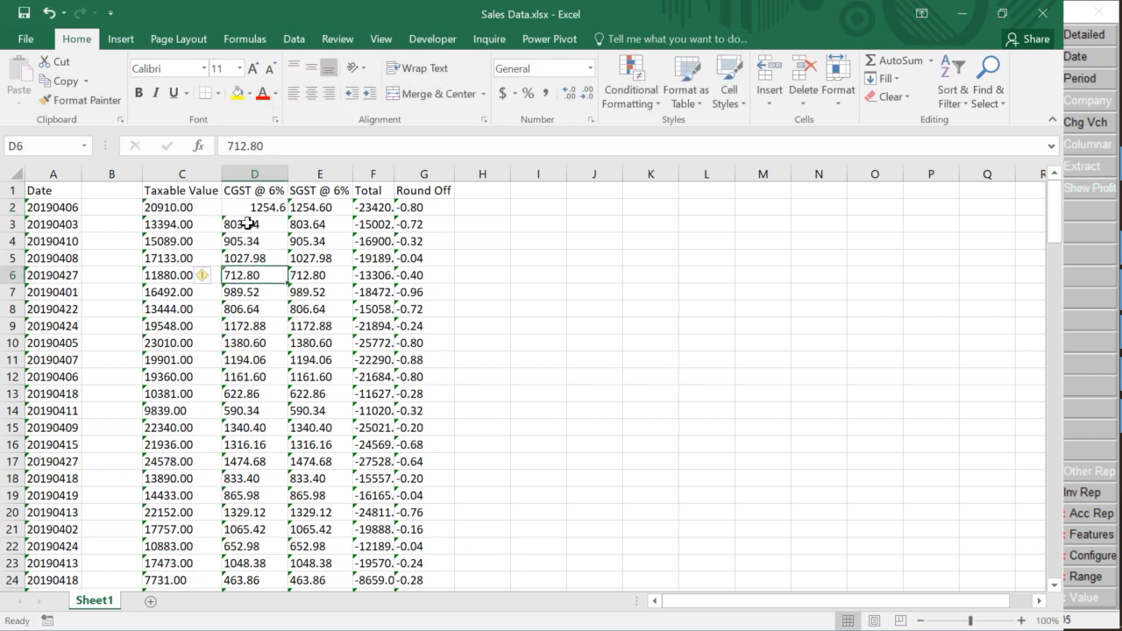
key("ctrl+z")
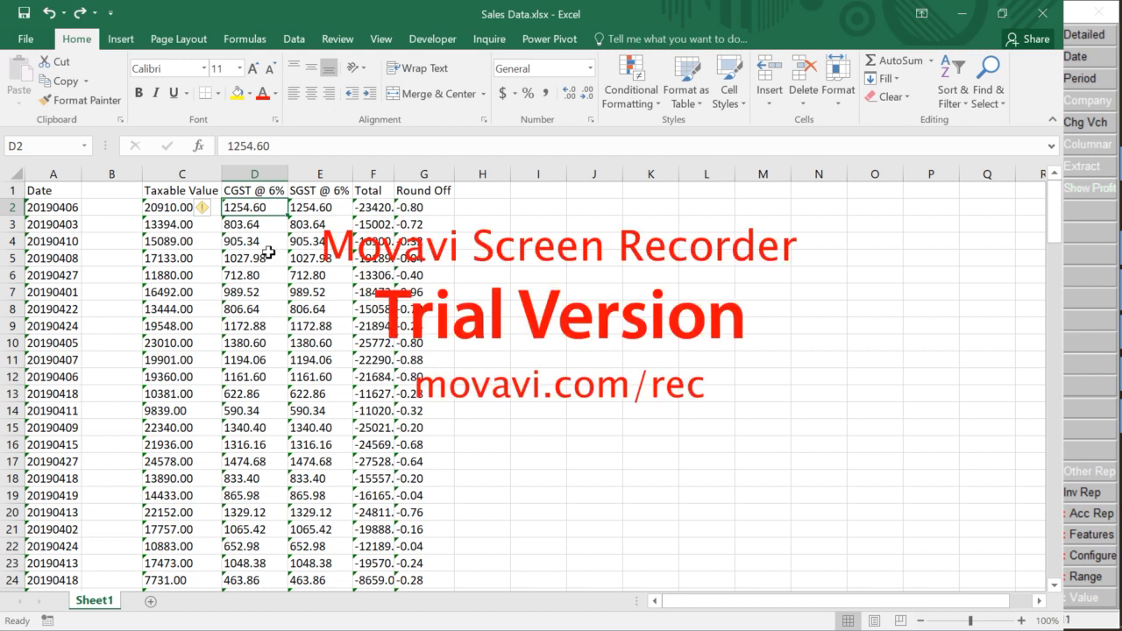
left_click(188, 239)
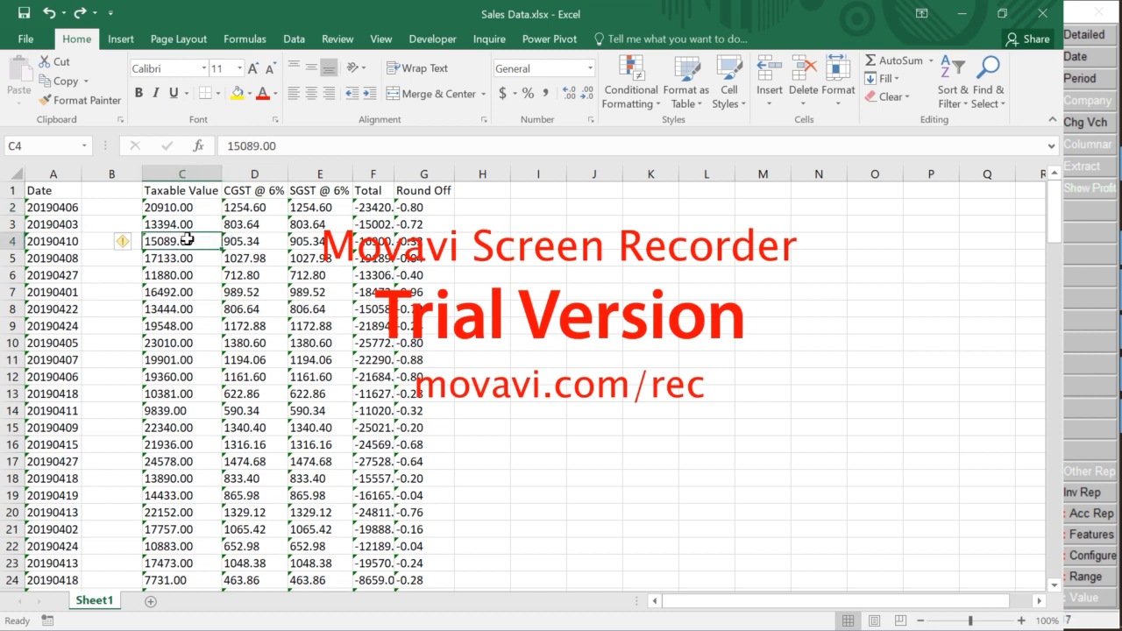
Delete blank column B between Date and Taxable Value, then return to the Word XML document
key("Up")
key("Up")
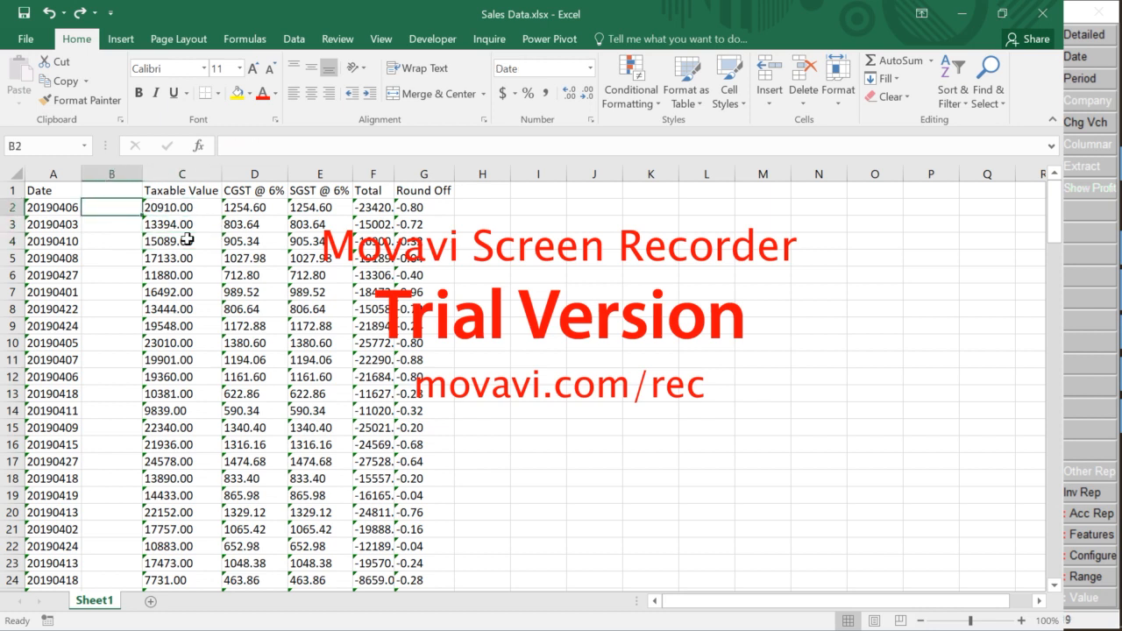
key("Right")
key("Left")
key("Up")
key("Down")
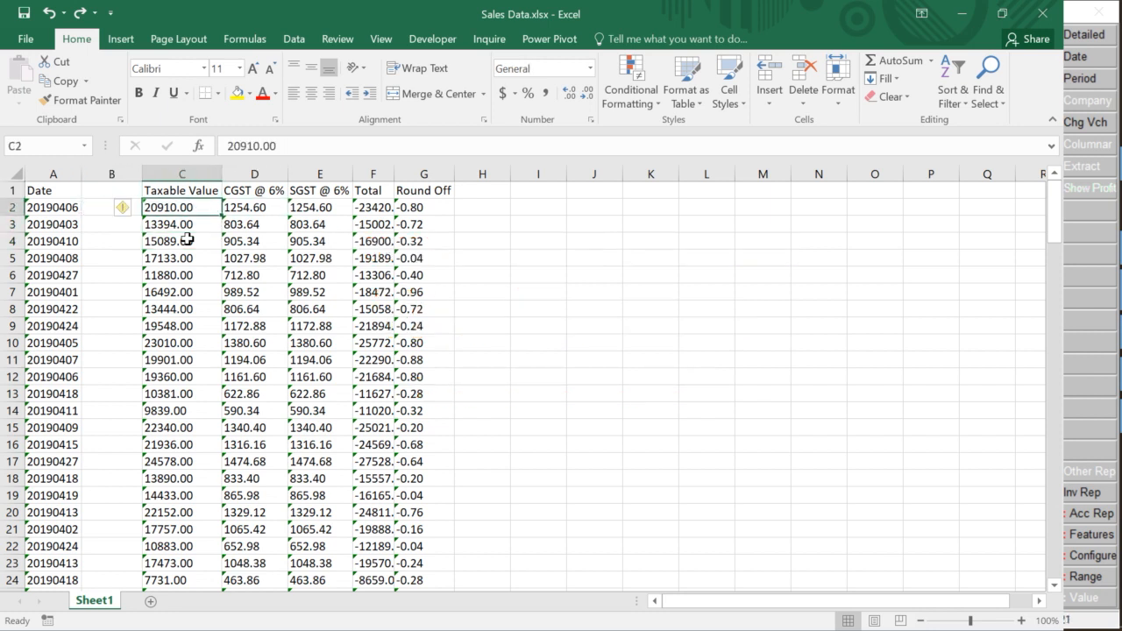
key("Up")
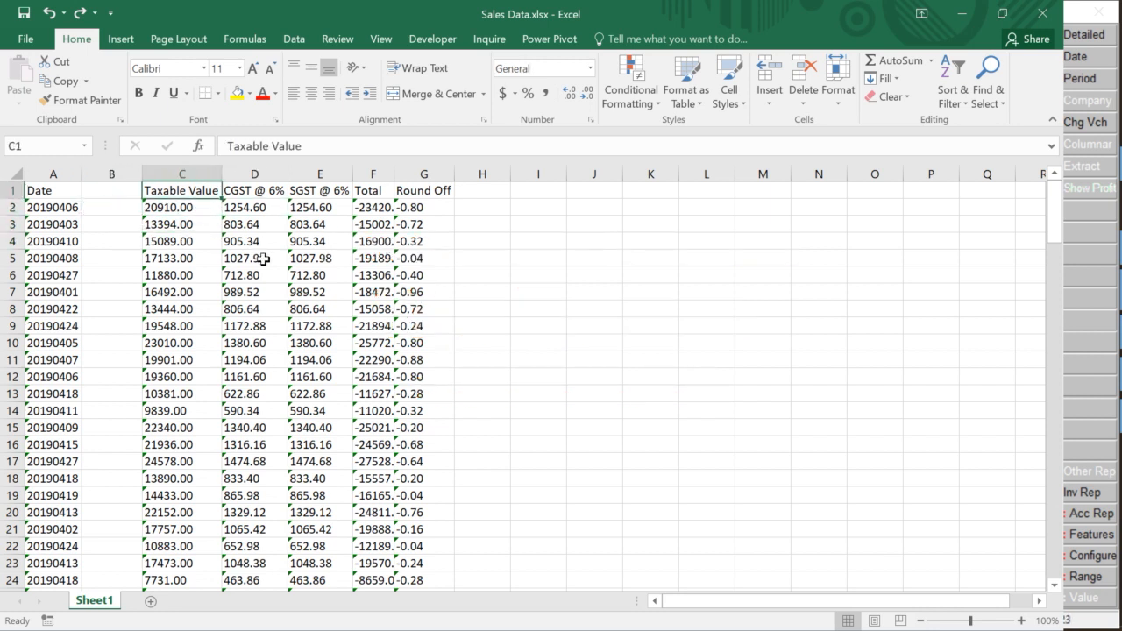
left_click(132, 207)
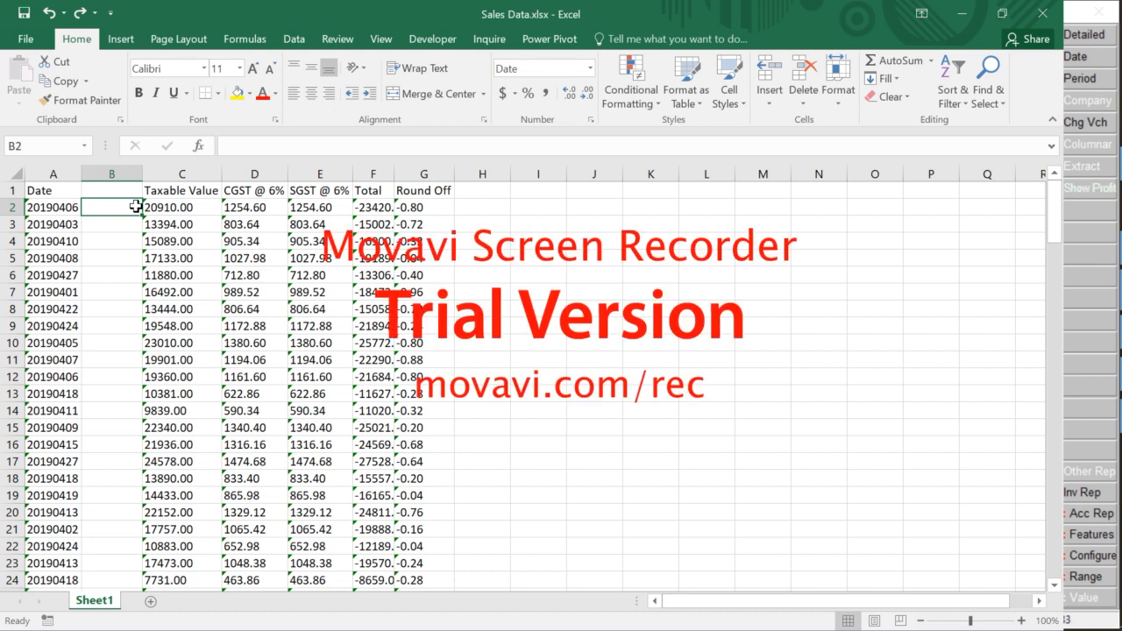
key("ctrl+space")
key("ctrl+minus")
key("alt+Tab")
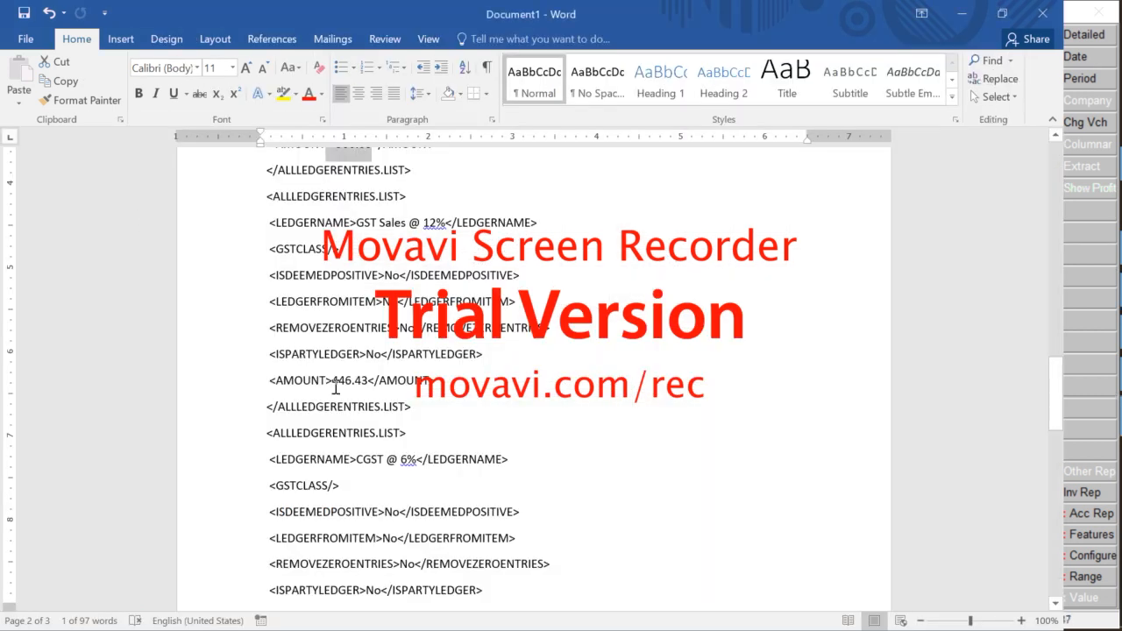
Open the Day Book sales voucher in Tally for alteration and compare its amounts against Excel and Word
key("alt+Tab")
key("alt+Tab")
key("alt+Tab")
key("alt+Tab")
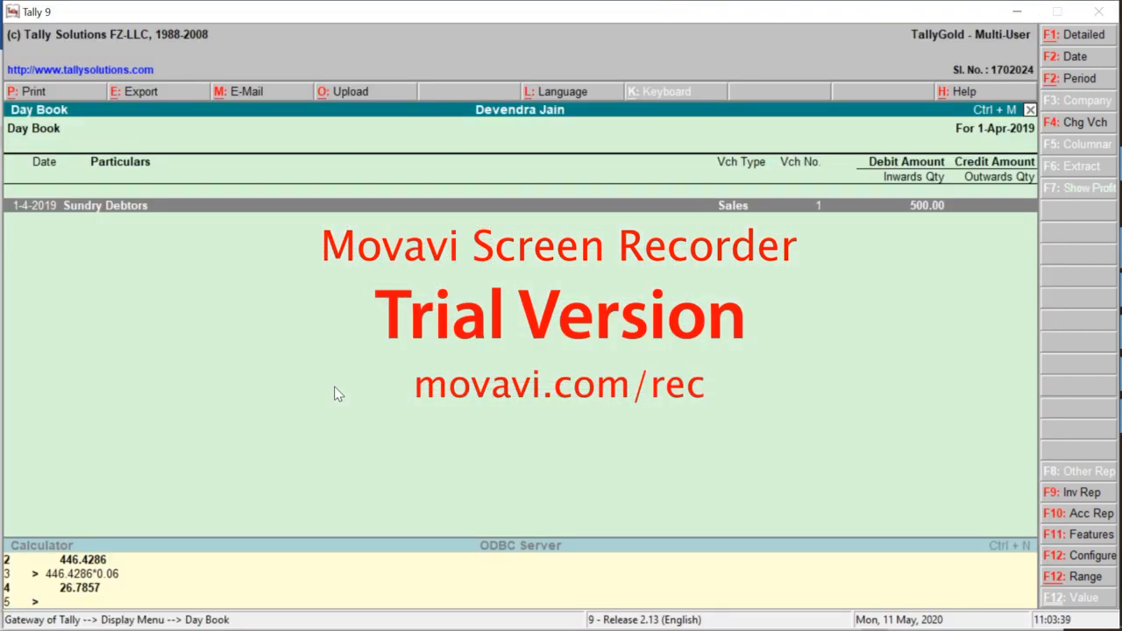
key("Return")
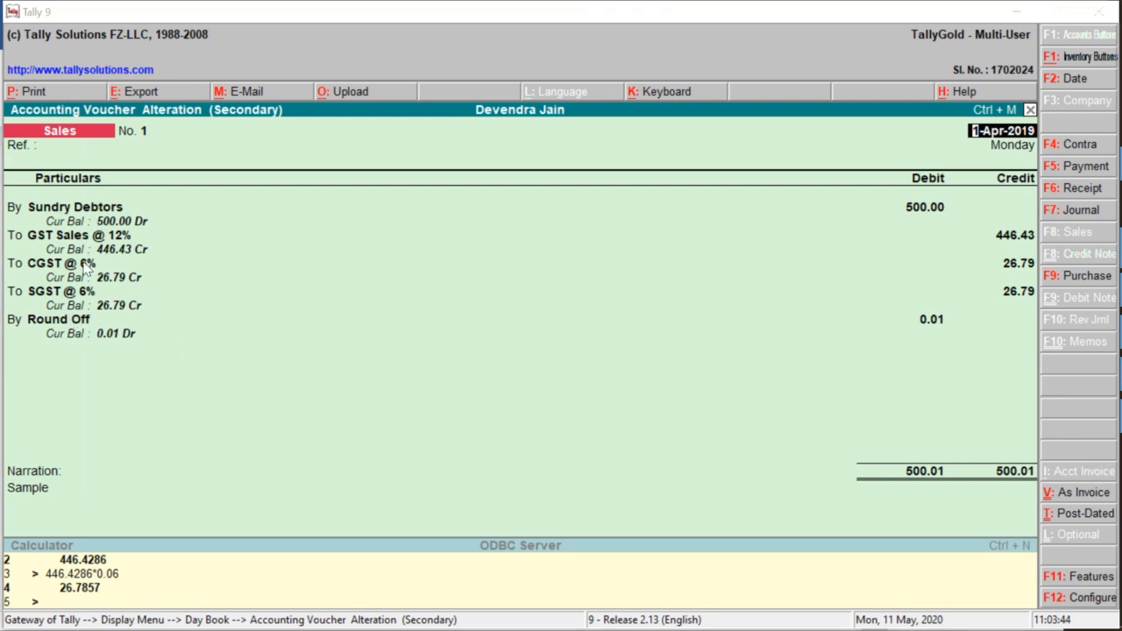
key("alt+Tab")
key("alt+Tab")
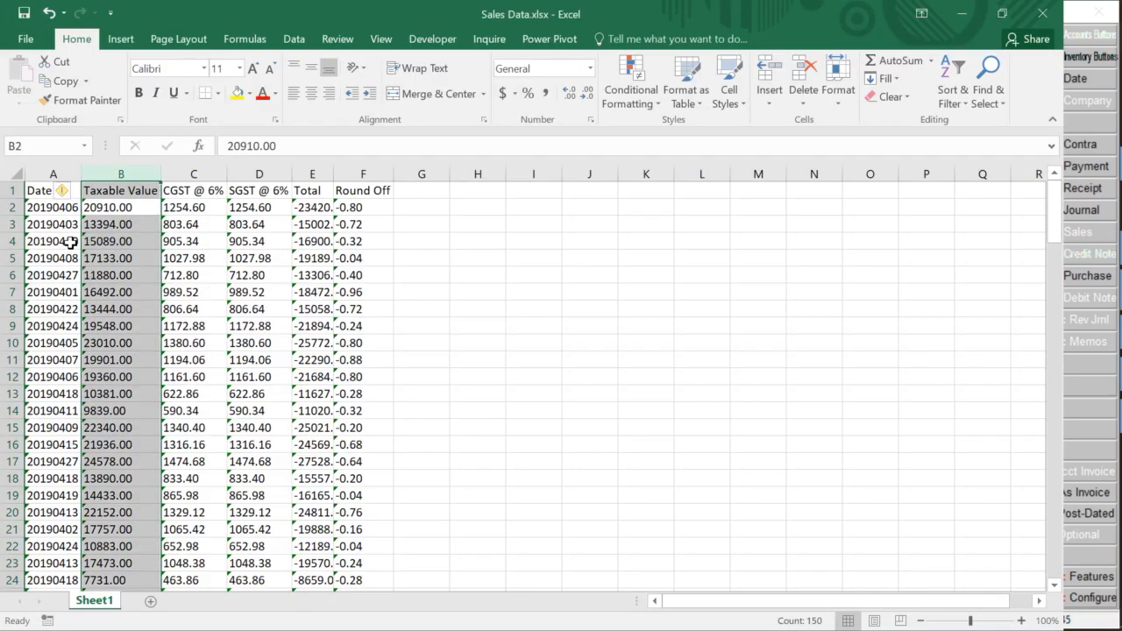
left_click(268, 259)
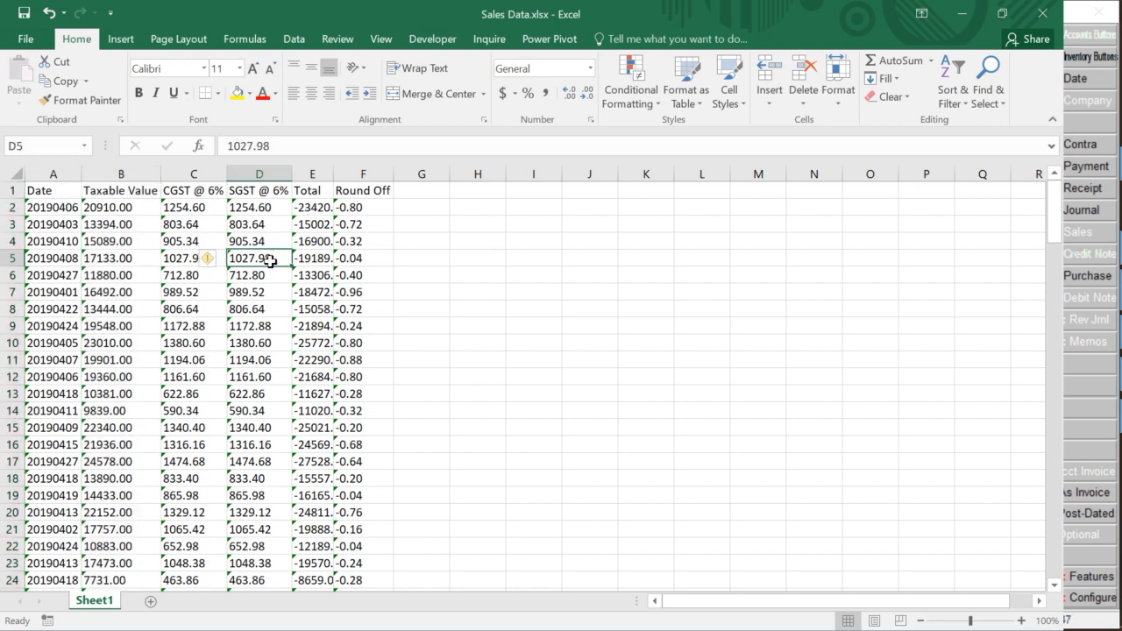
key("alt+Tab")
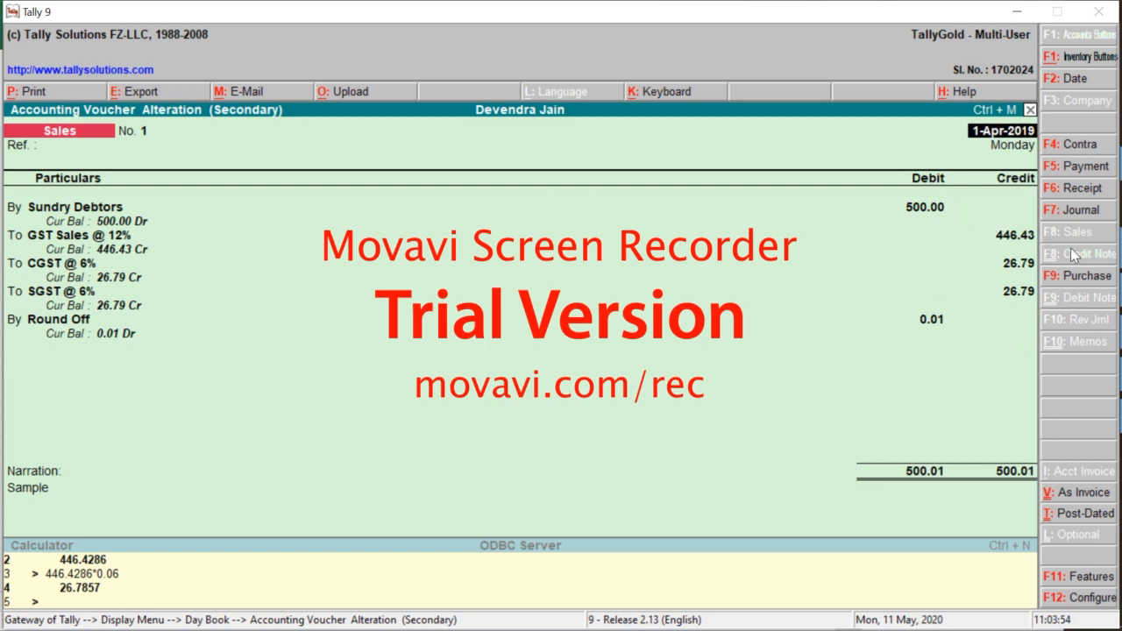
key("alt+Tab")
key("Tab")
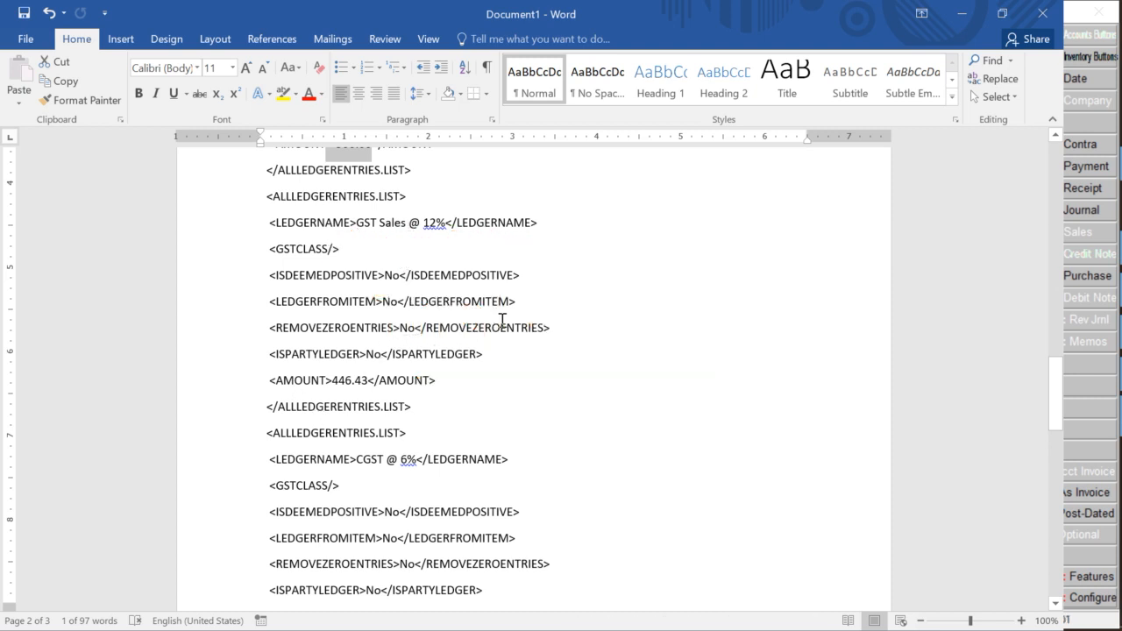
key("alt+Tab")
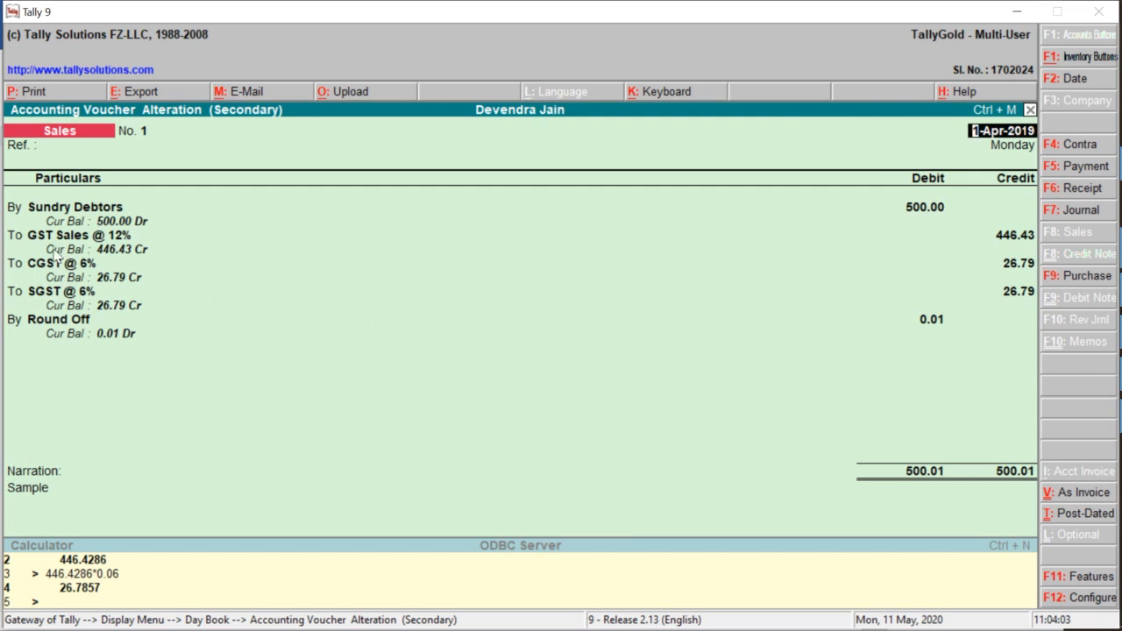
key("alt+Tab")
key("alt+Tab")
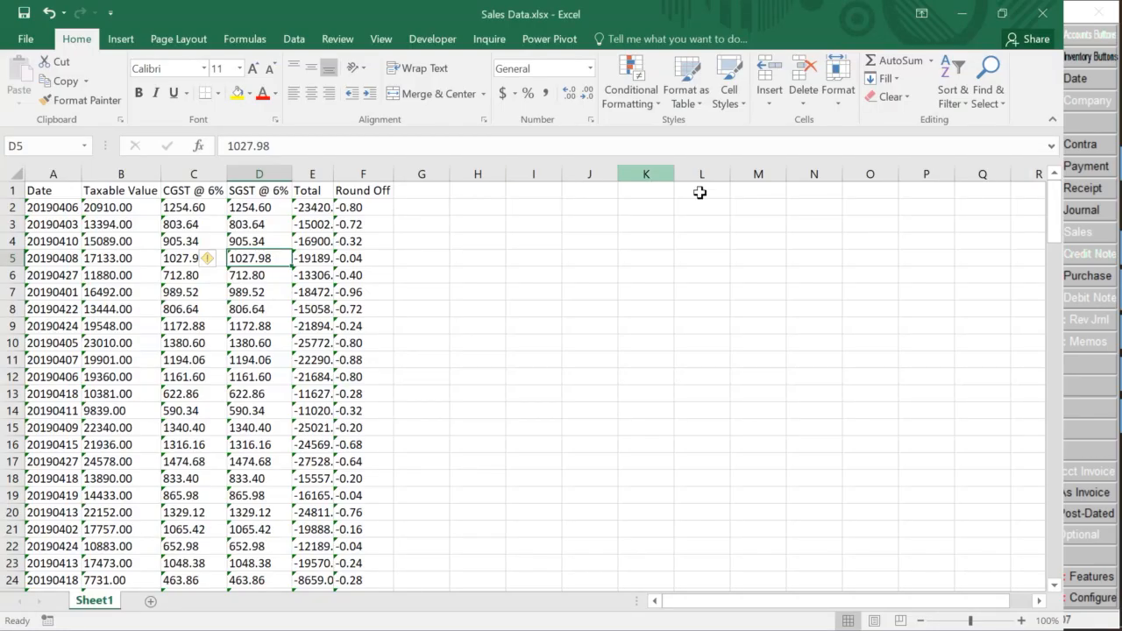
key("alt+Tab")
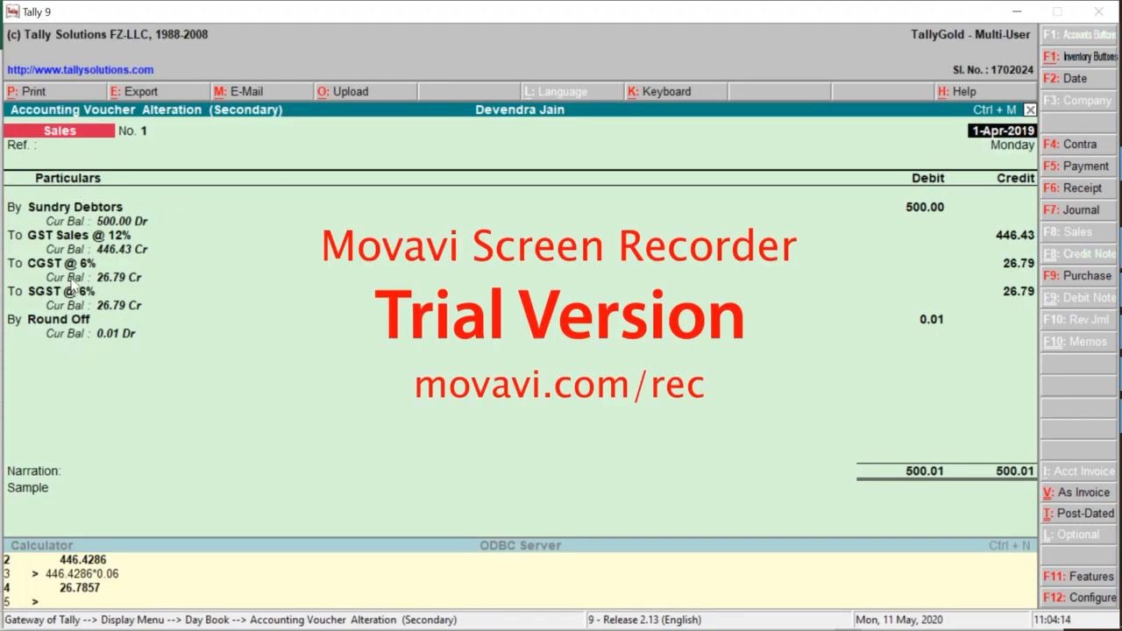
key("alt+Tab")
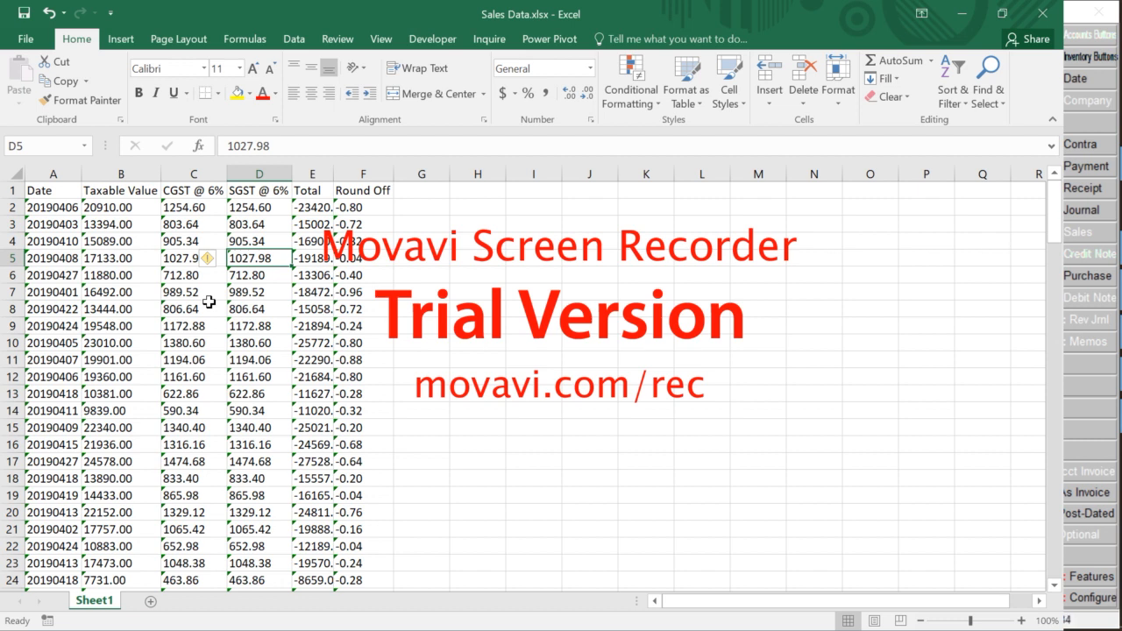
key("alt+Tab")
key("alt+shift+Tab")
key("alt+Tab")
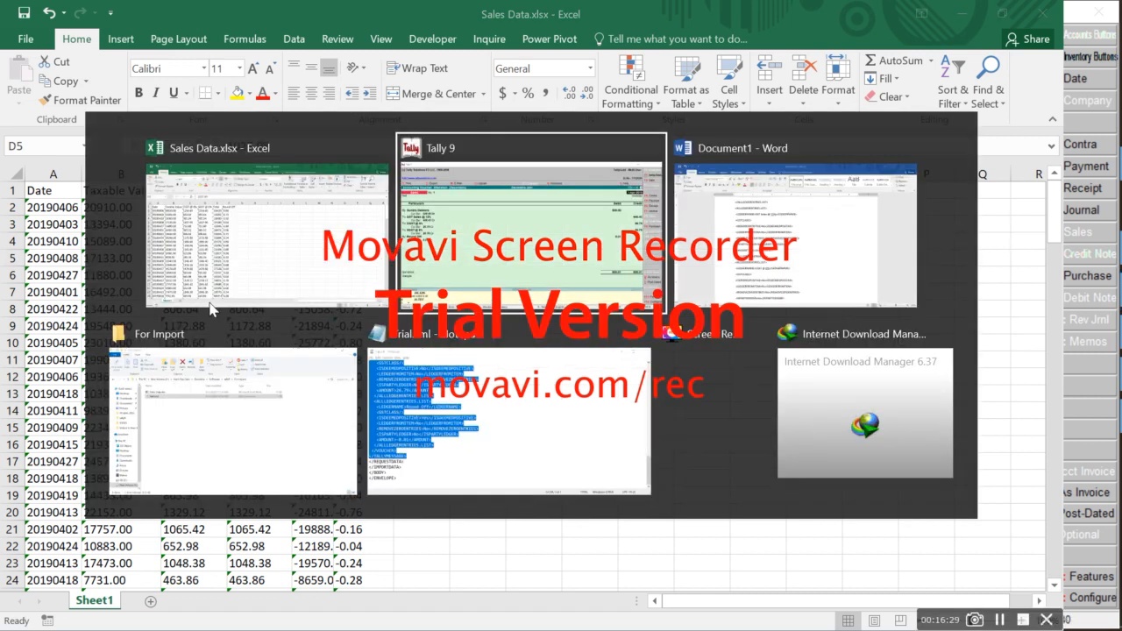
Bring the Word XML document forward with the Mailings tools showing
key("alt+Tab")
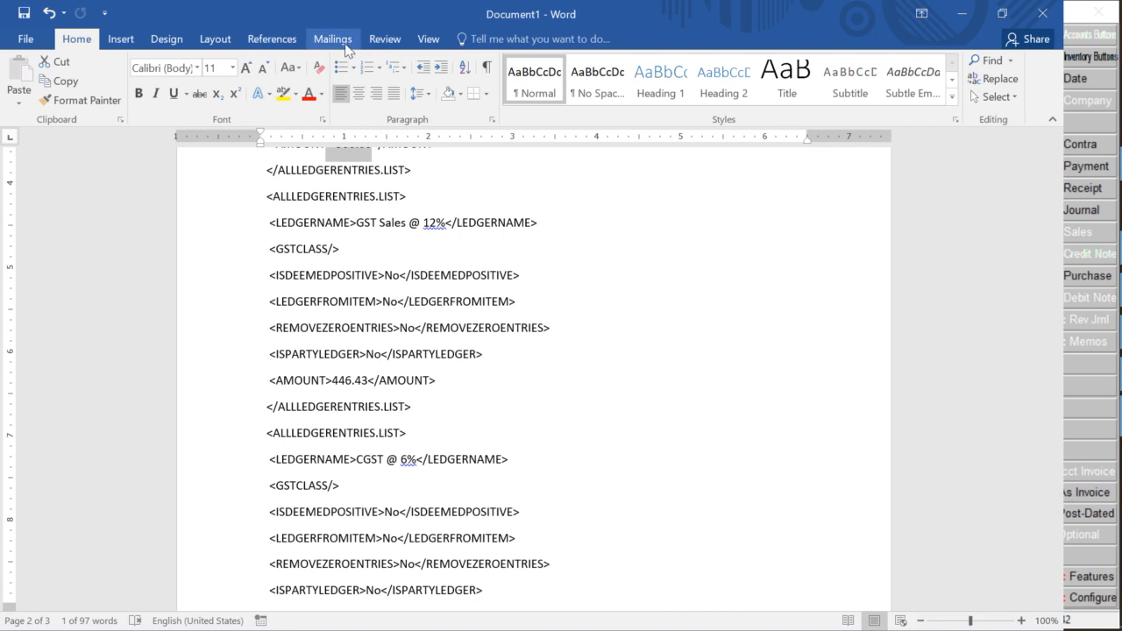
left_click(334, 40)
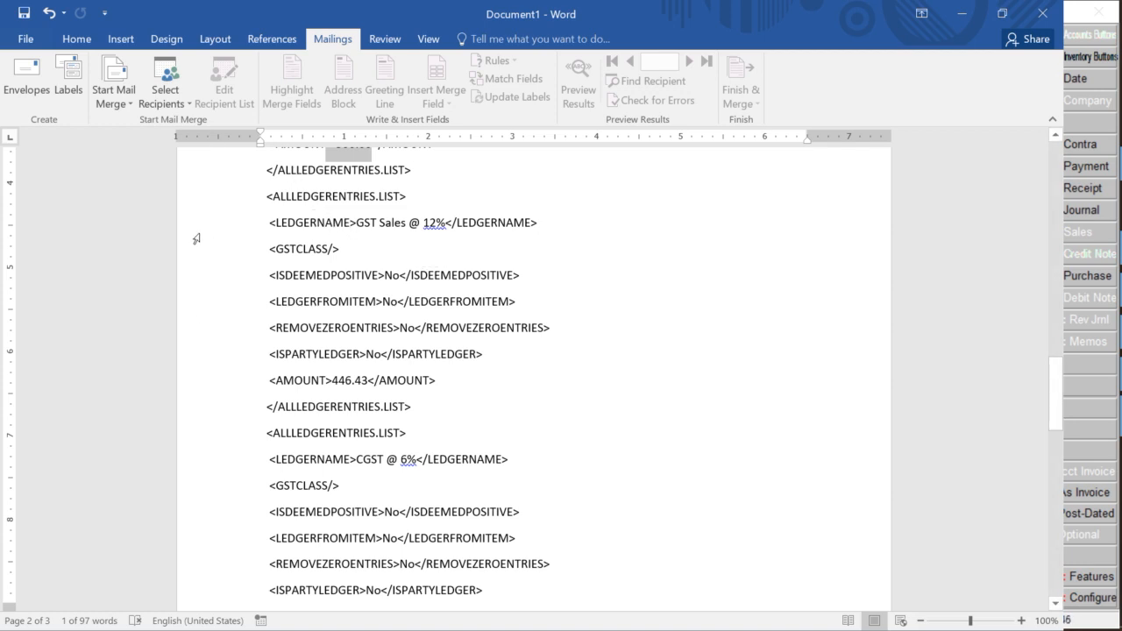
Use Sales Data.xlsx from the For Import folder, table Sheet1$, as the mail-merge recipient list
left_click(171, 101)
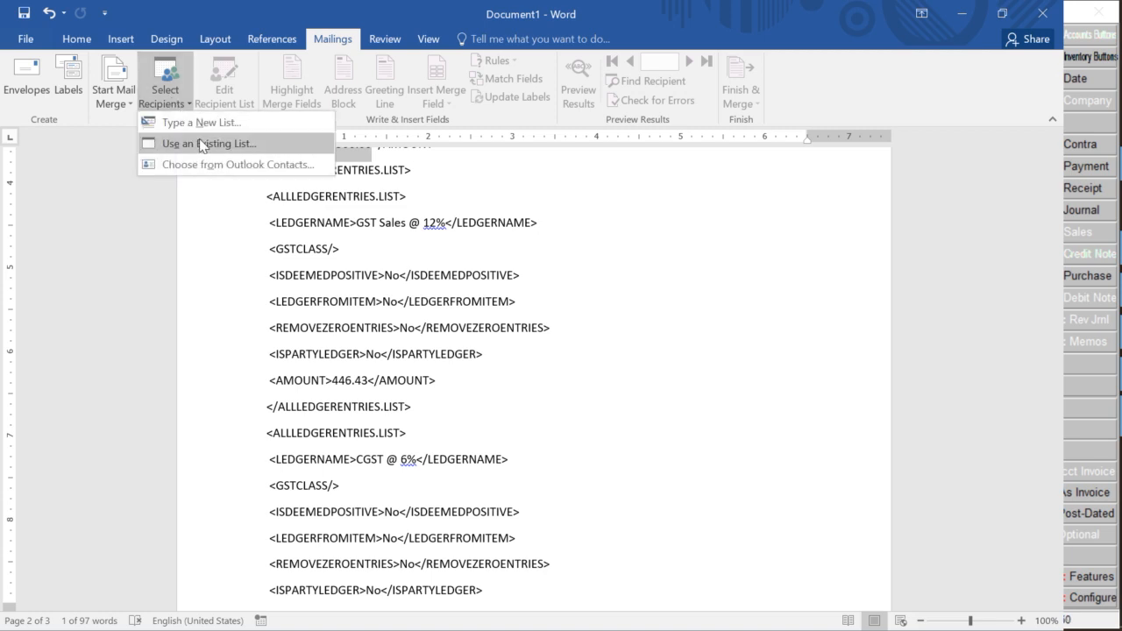
left_click(202, 143)
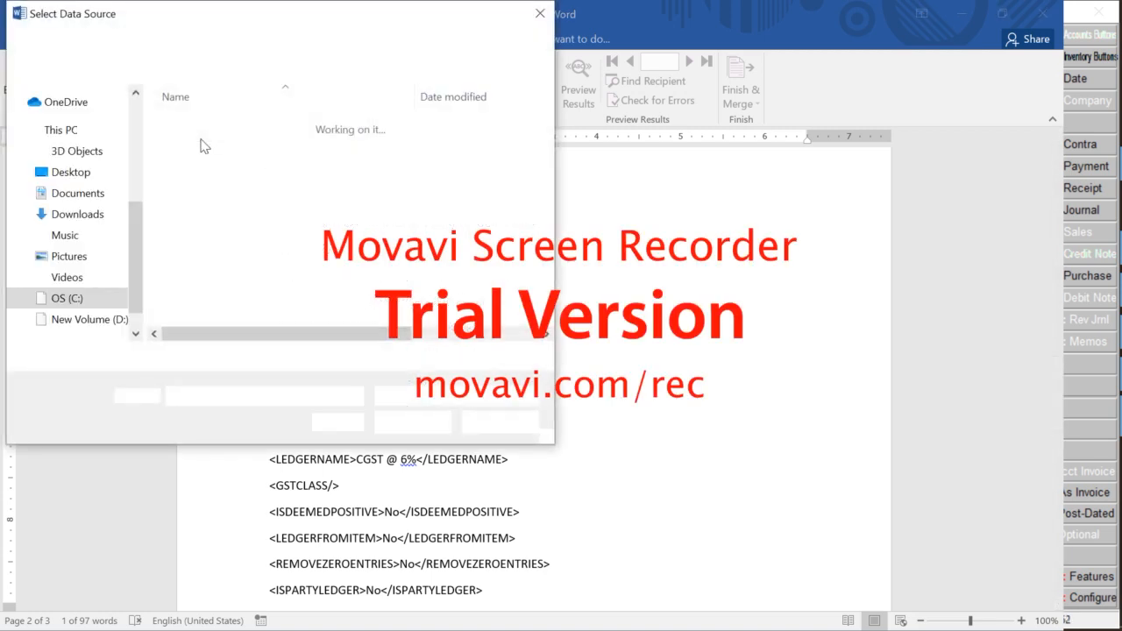
key("alt+Tab")
key("alt+Tab")
key("alt+Tab")
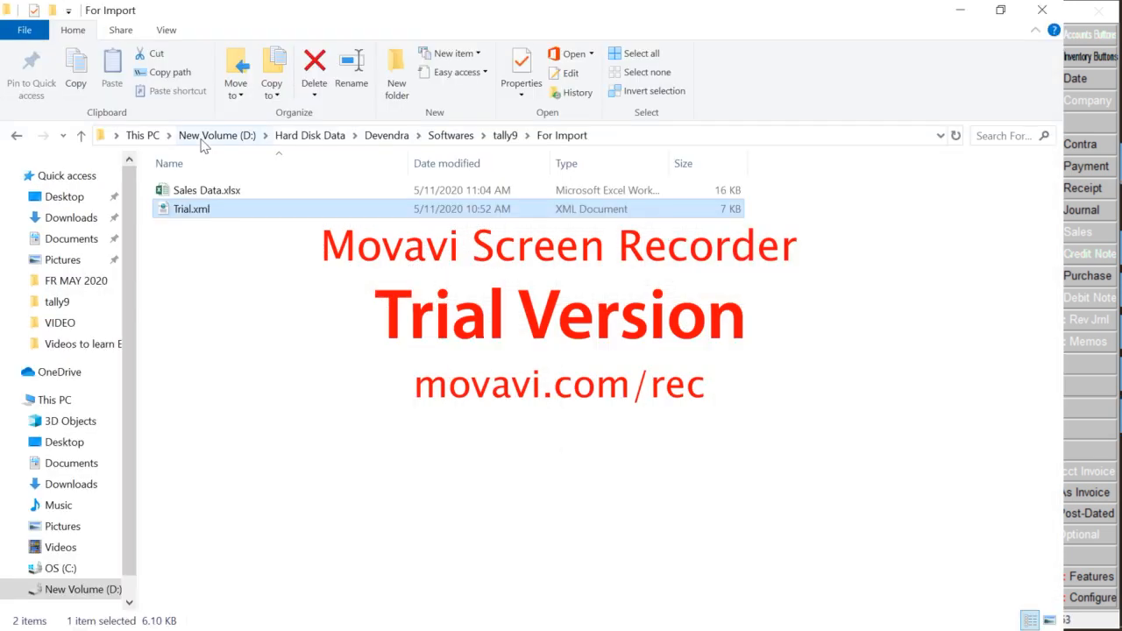
left_click(201, 136)
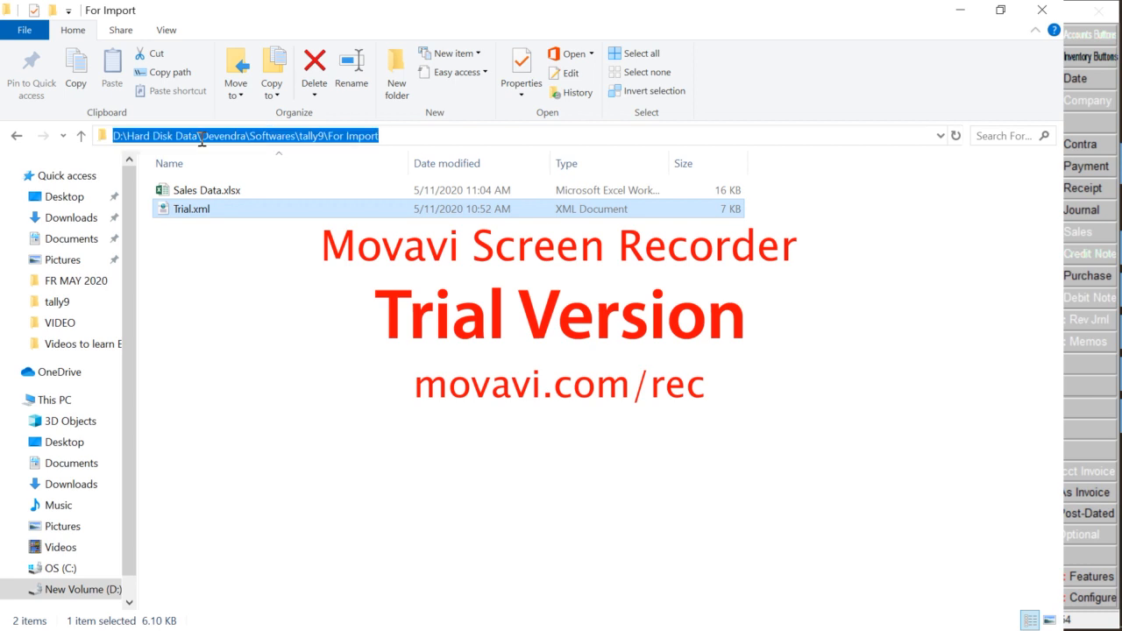
key("alt+Tab")
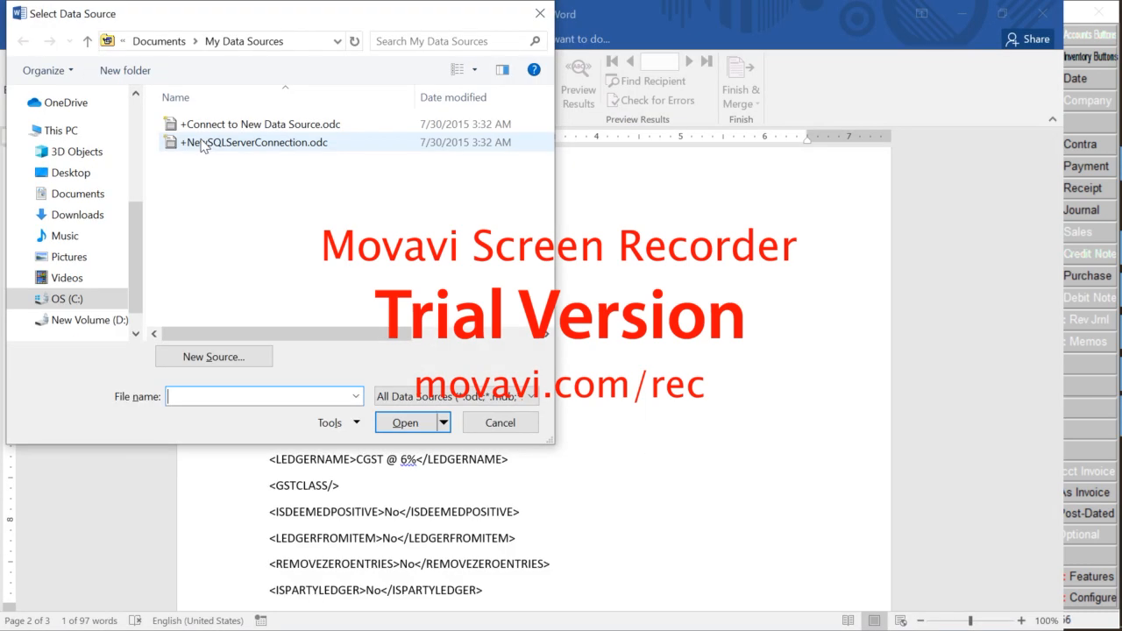
key("alt+d")
type("D:\\Data\\Devendra\\Softwares\\tally9\\For Import")
key("Return")
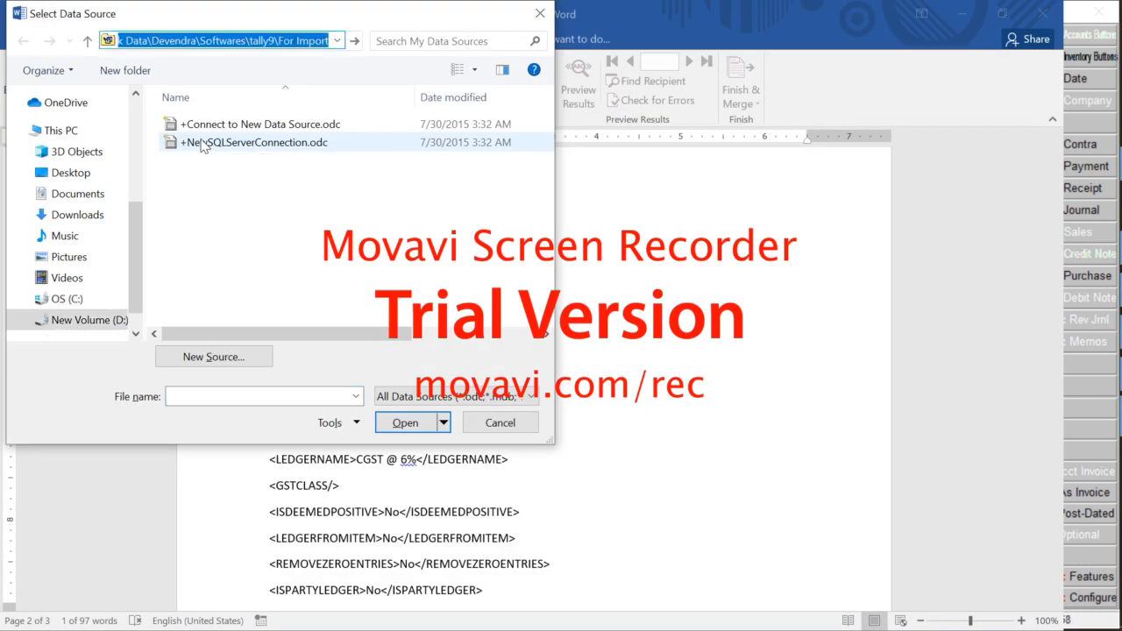
double_click(231, 124)
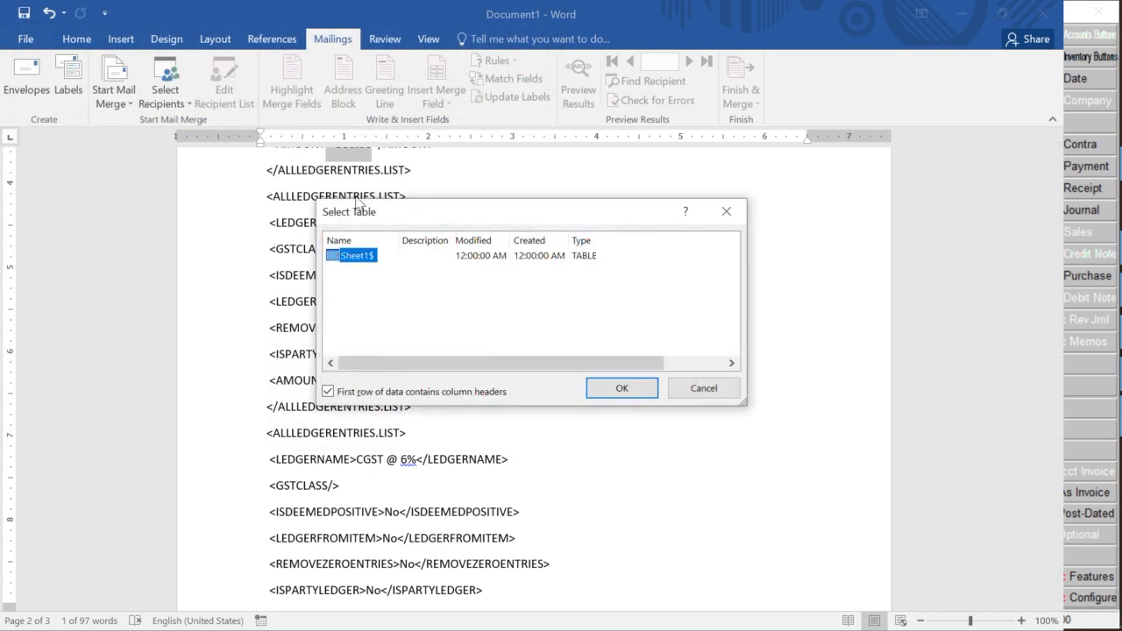
left_click(614, 388)
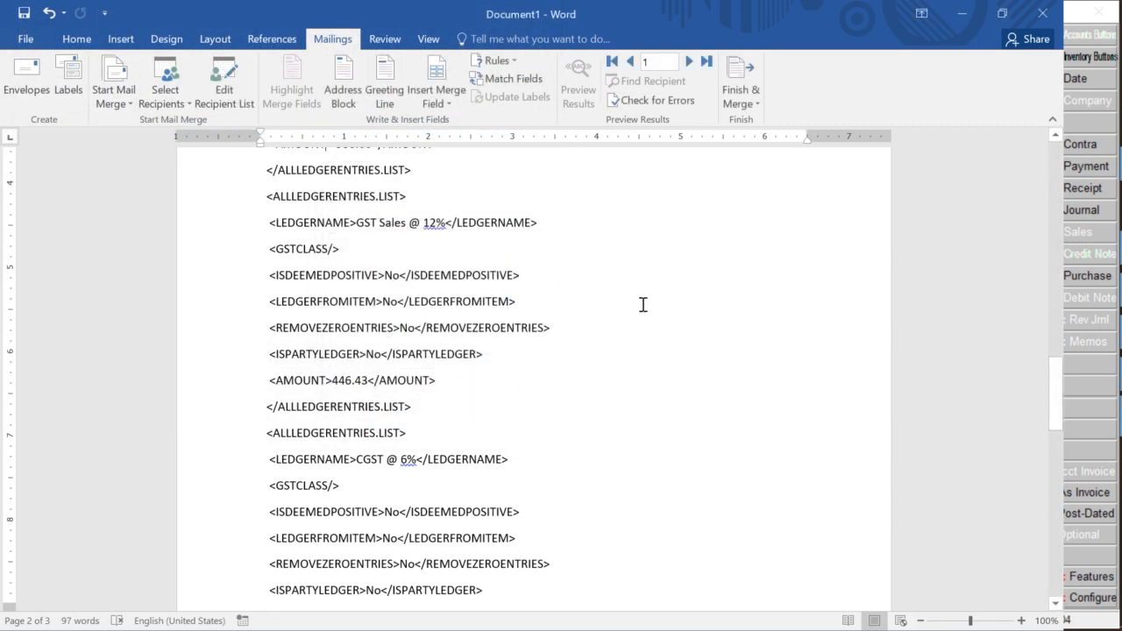
Replace 20190401 in the DATE line with the «Date» merge field
scroll(643, 304, "up", 15)
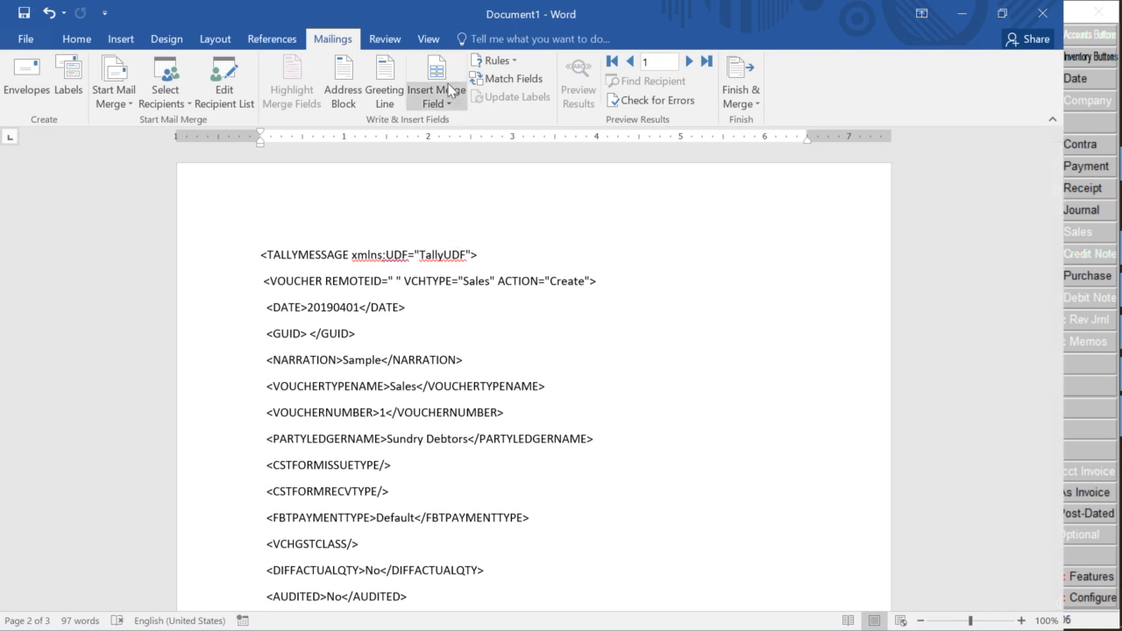
left_click(443, 101)
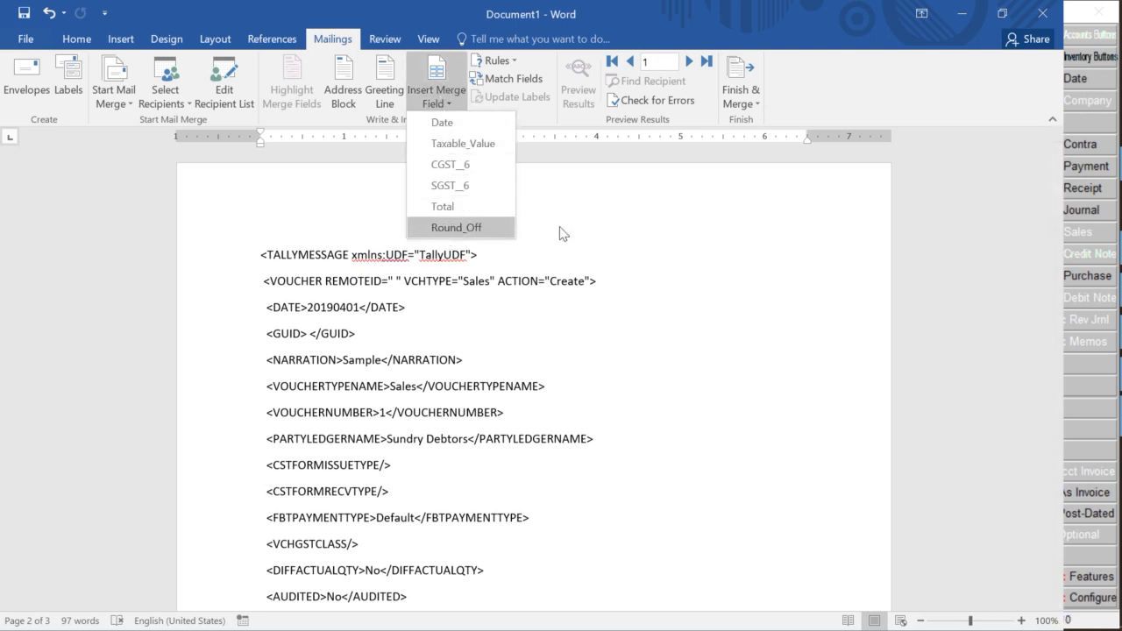
left_click(594, 233)
left_click(304, 308)
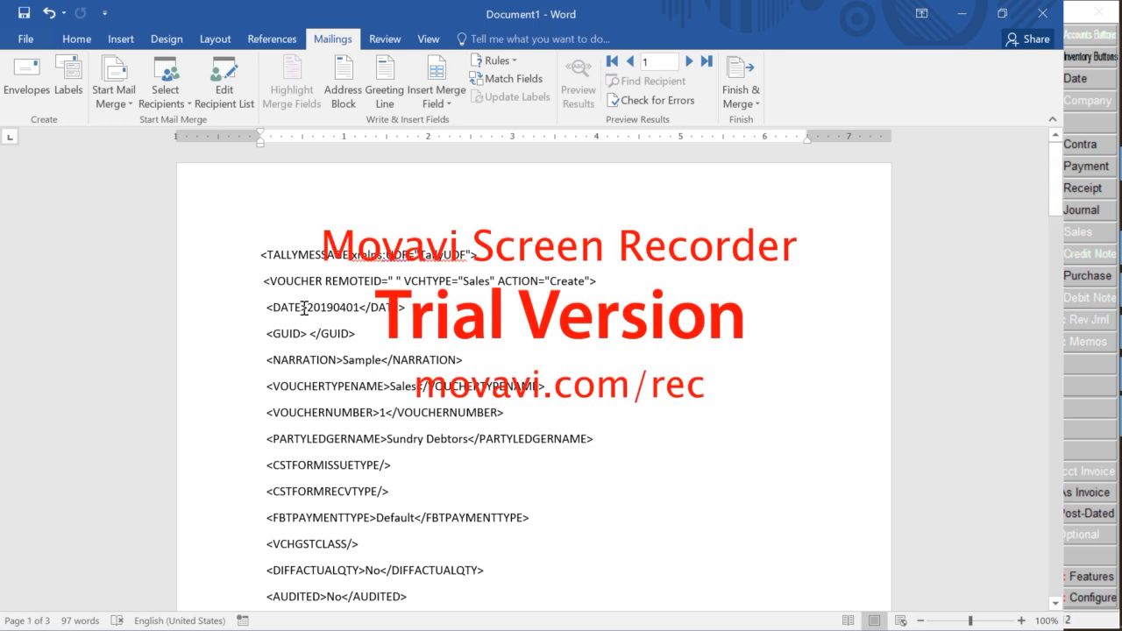
left_click_drag(307, 308, 365, 308)
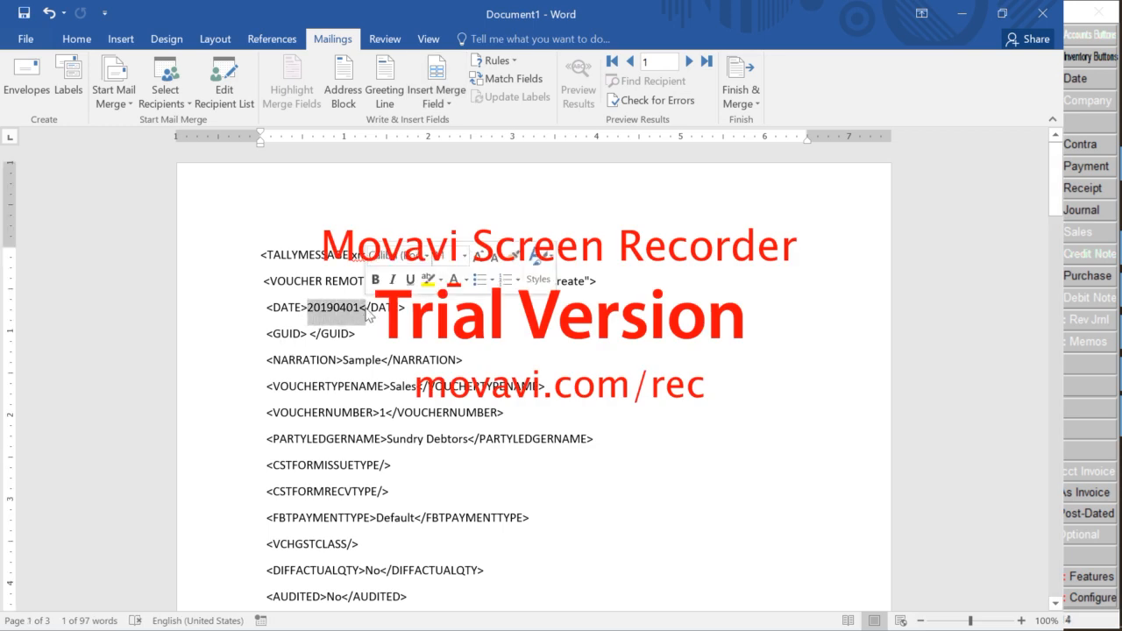
left_click(455, 90)
left_click(448, 124)
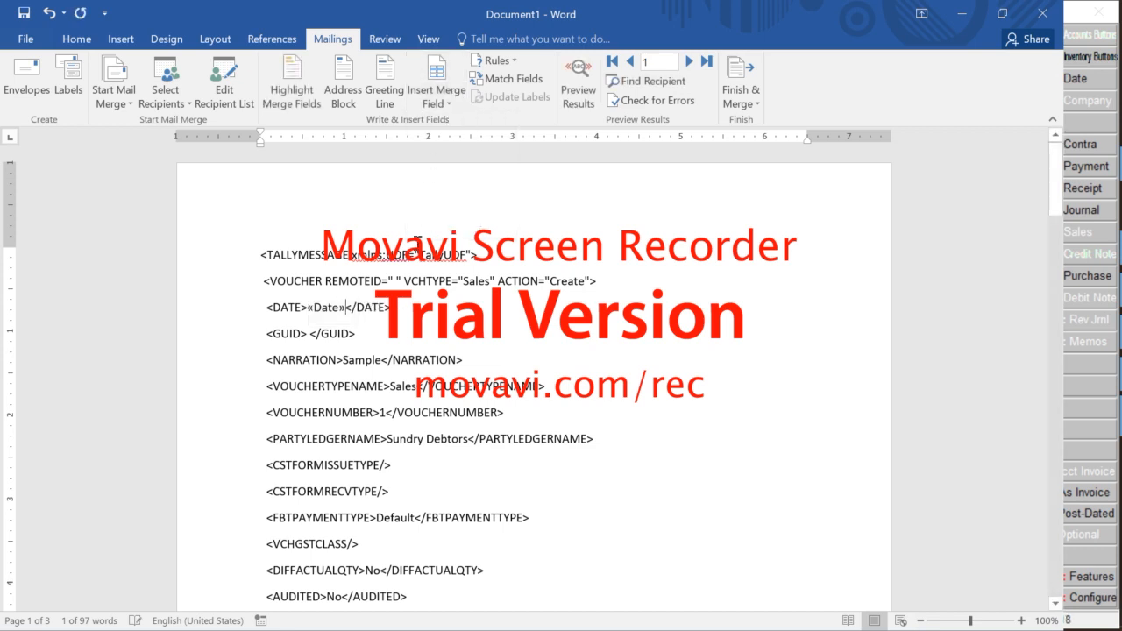
Replace the EFFECTIVEDATE line's 20190401 with the «Date» merge field as well
scroll(414, 297, "down", 3)
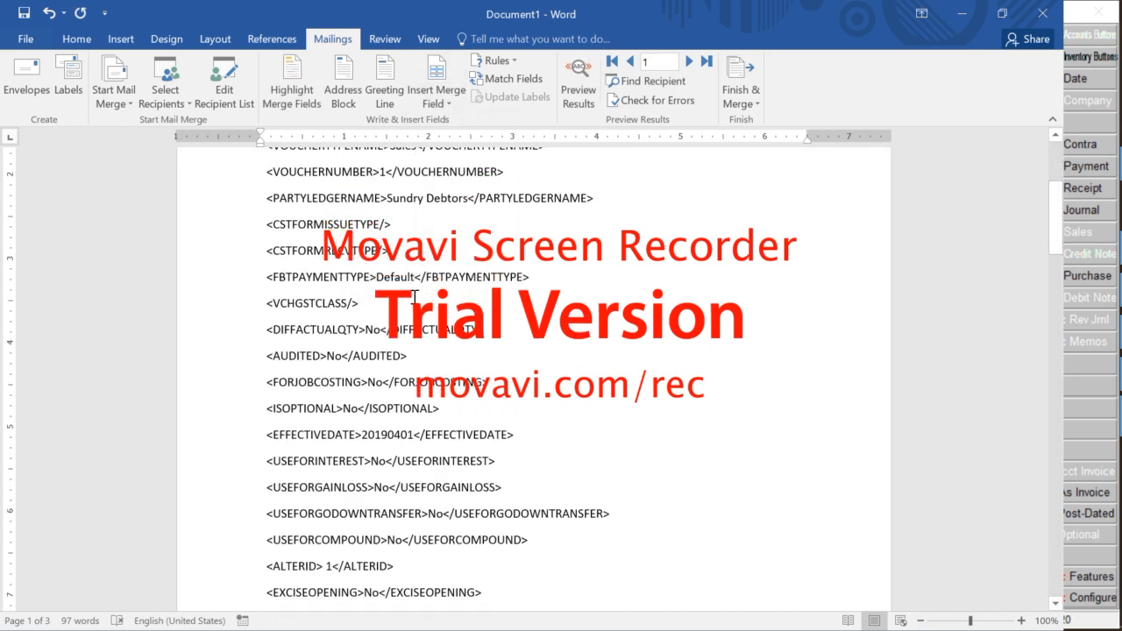
scroll(414, 298, "down", 3)
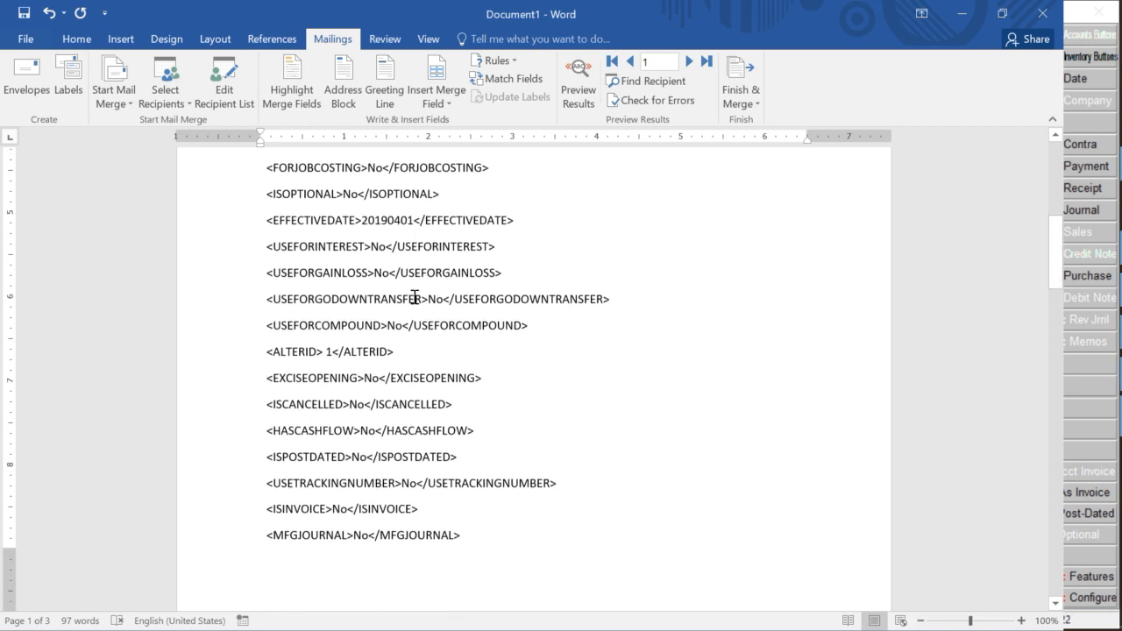
left_click_drag(364, 222, 413, 219)
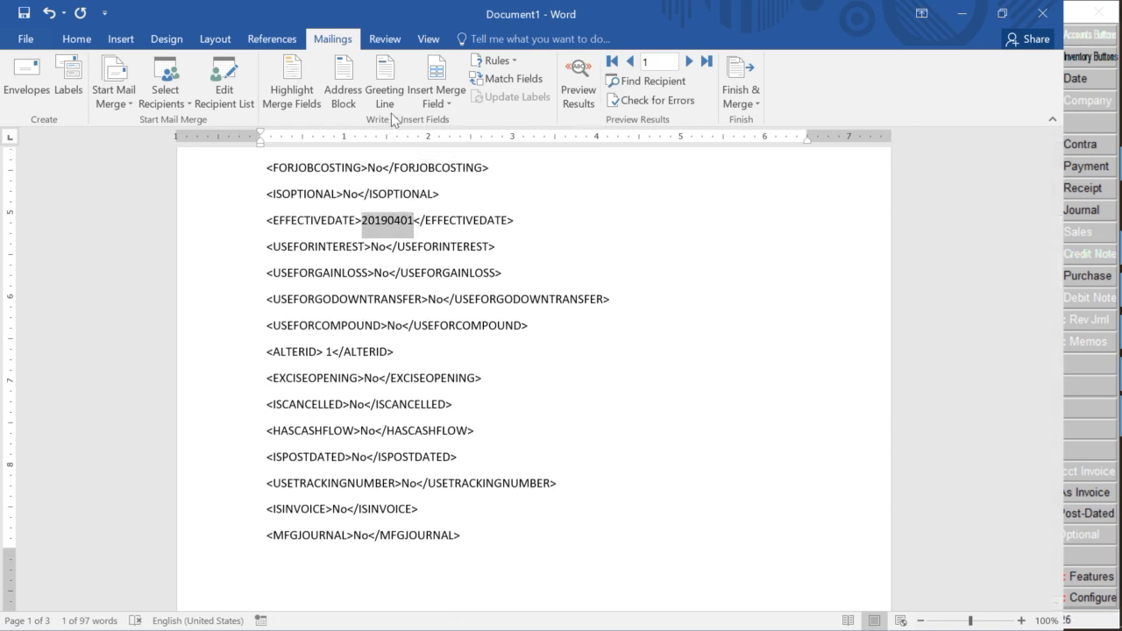
left_click(427, 102)
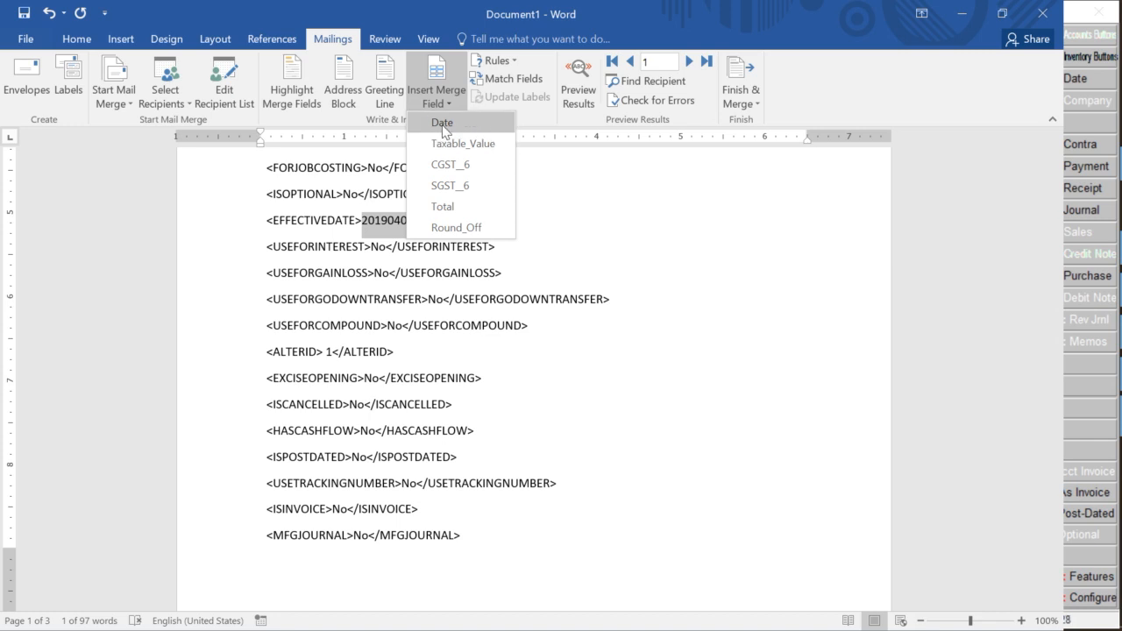
left_click(443, 120)
Select Sundry Debtors in PARTYLEDGERNAME, move the download popup aside, and review the template
scroll(431, 194, "up", 4)
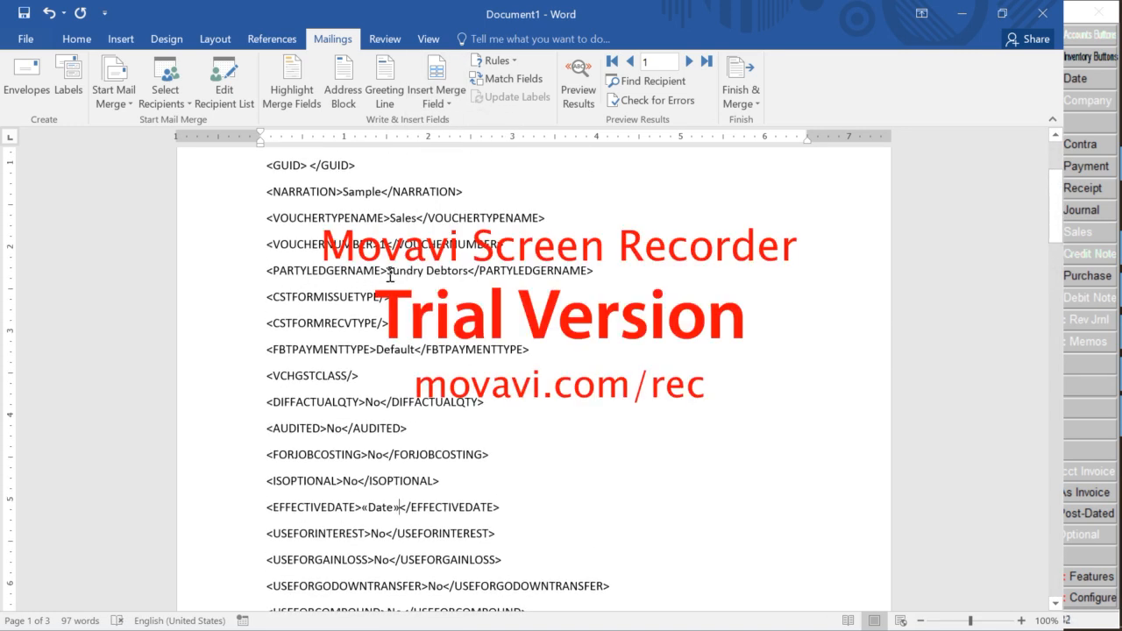
left_click_drag(388, 274, 473, 280)
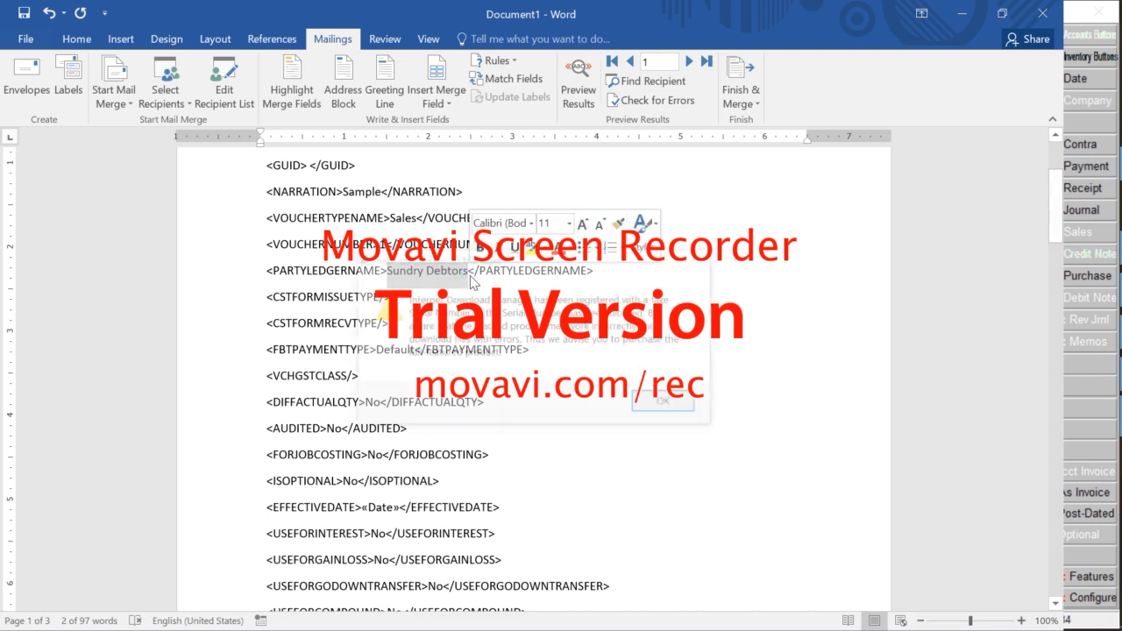
left_click_drag(585, 264, 613, 630)
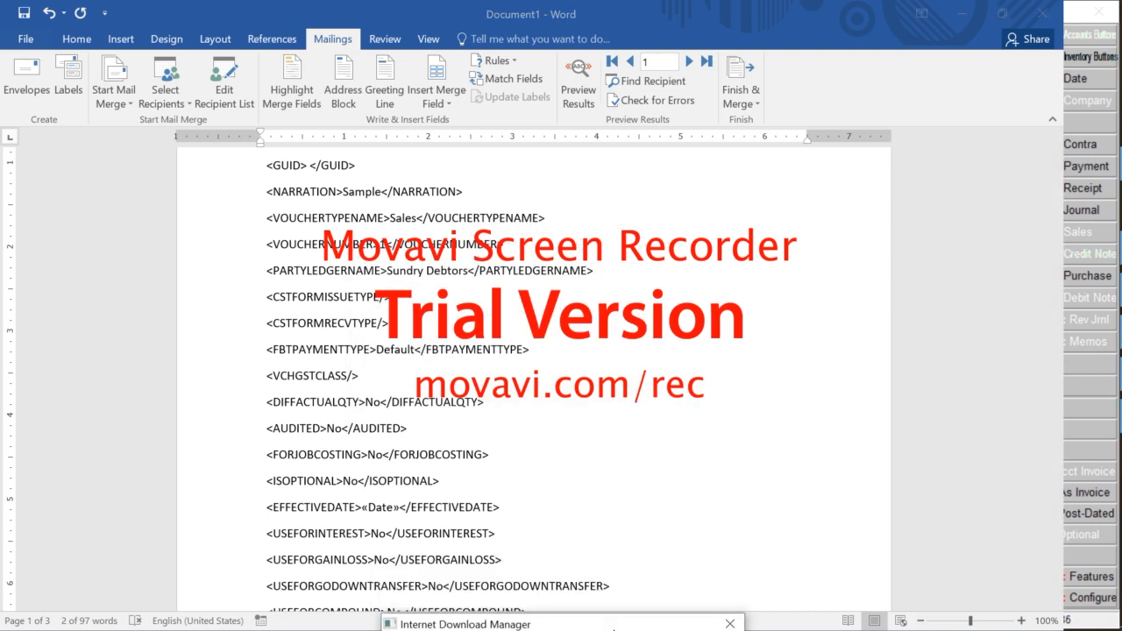
scroll(501, 432, "down", 2)
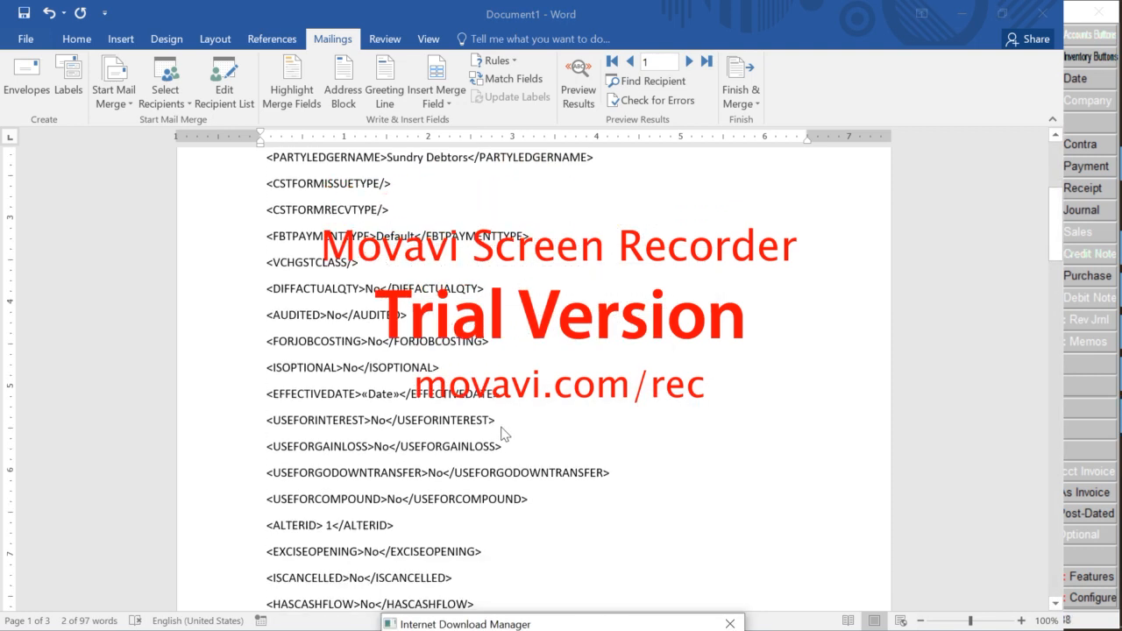
scroll(504, 434, "down", 8)
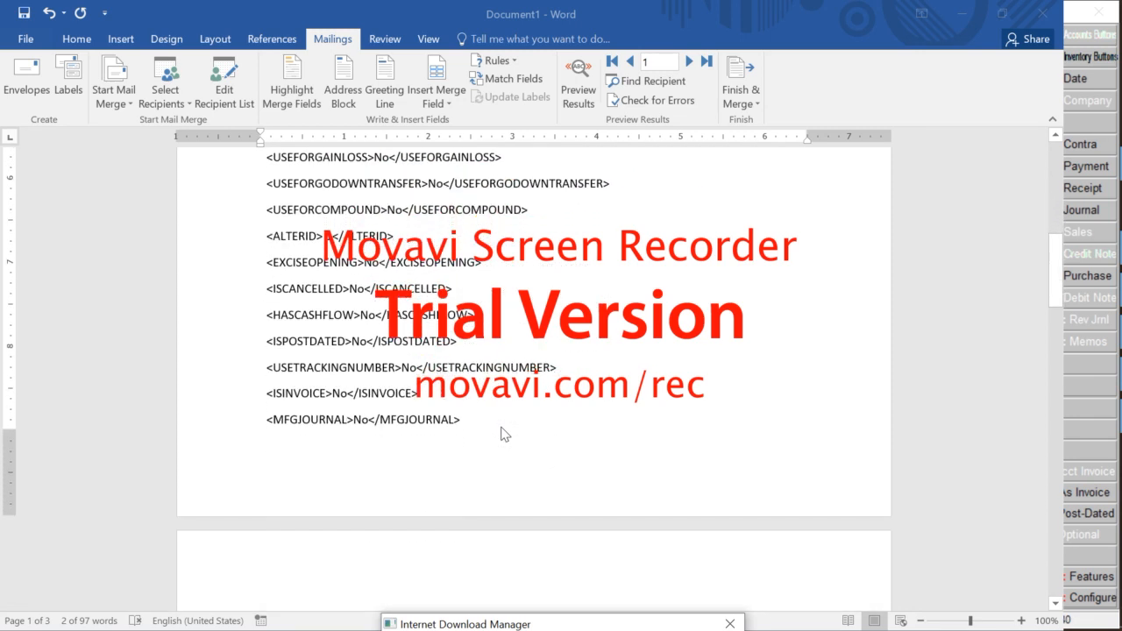
scroll(504, 434, "down", 3)
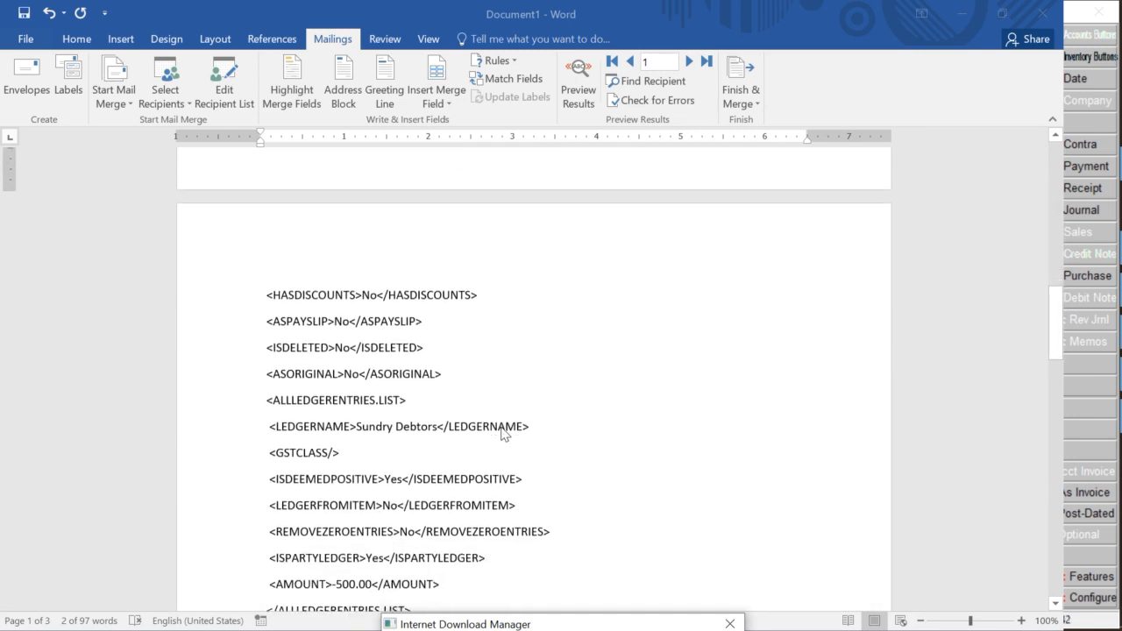
scroll(504, 434, "up", 4)
scroll(504, 434, "up", 4)
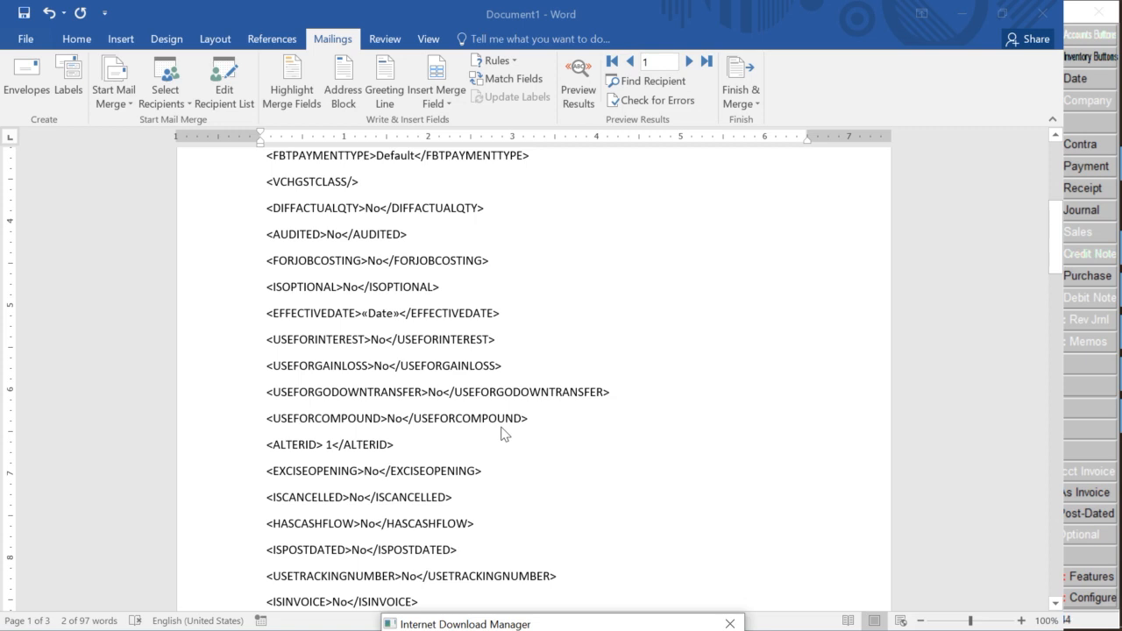
scroll(504, 434, "down", 9)
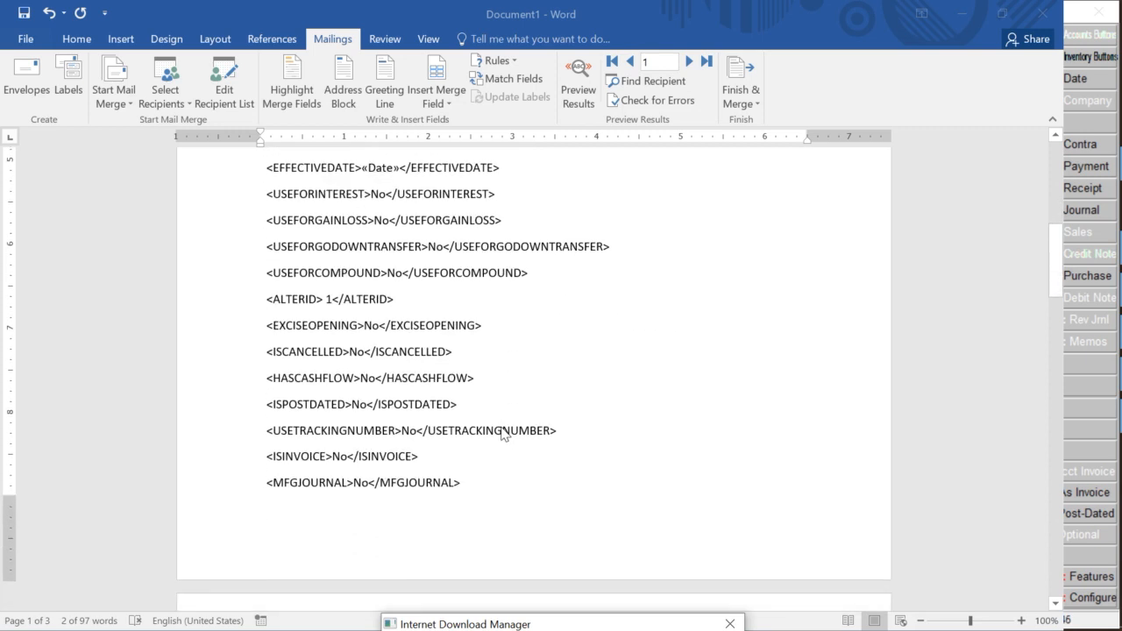
scroll(504, 434, "down", 3)
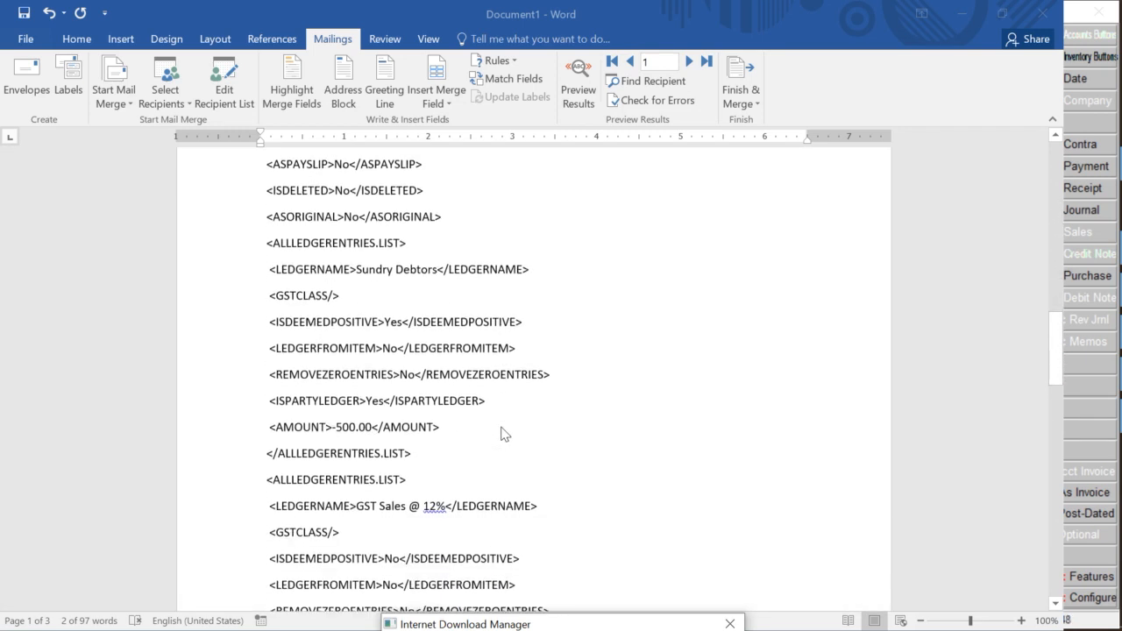
Replace the -500.00 AMOUNT value with the «Total» merge field
left_click(337, 396)
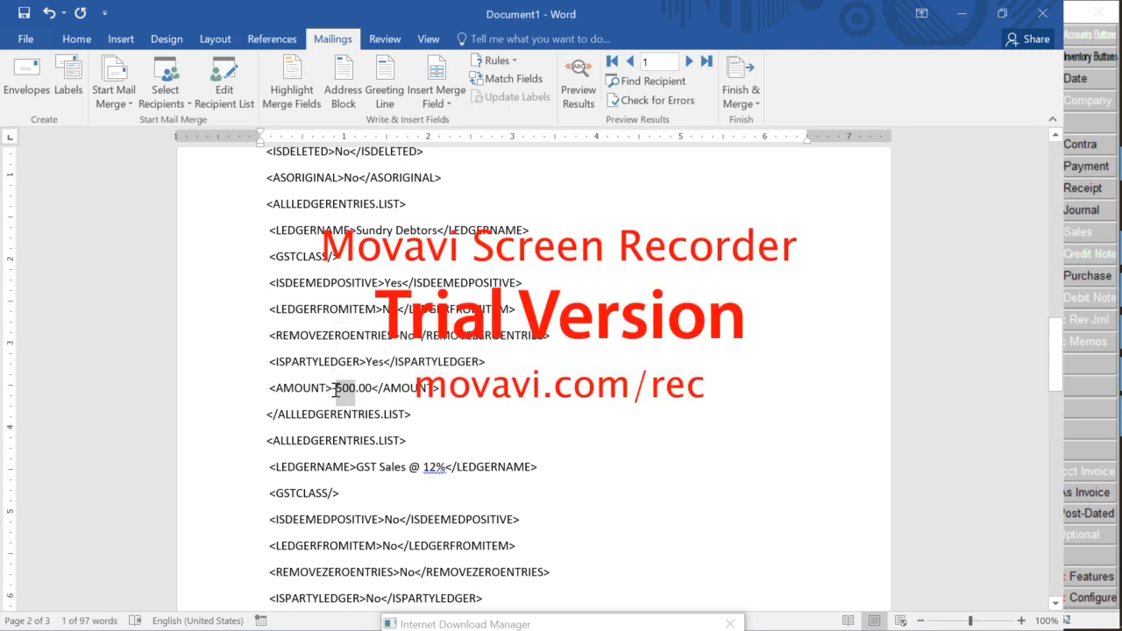
left_click(336, 389)
left_click_drag(334, 390, 370, 389)
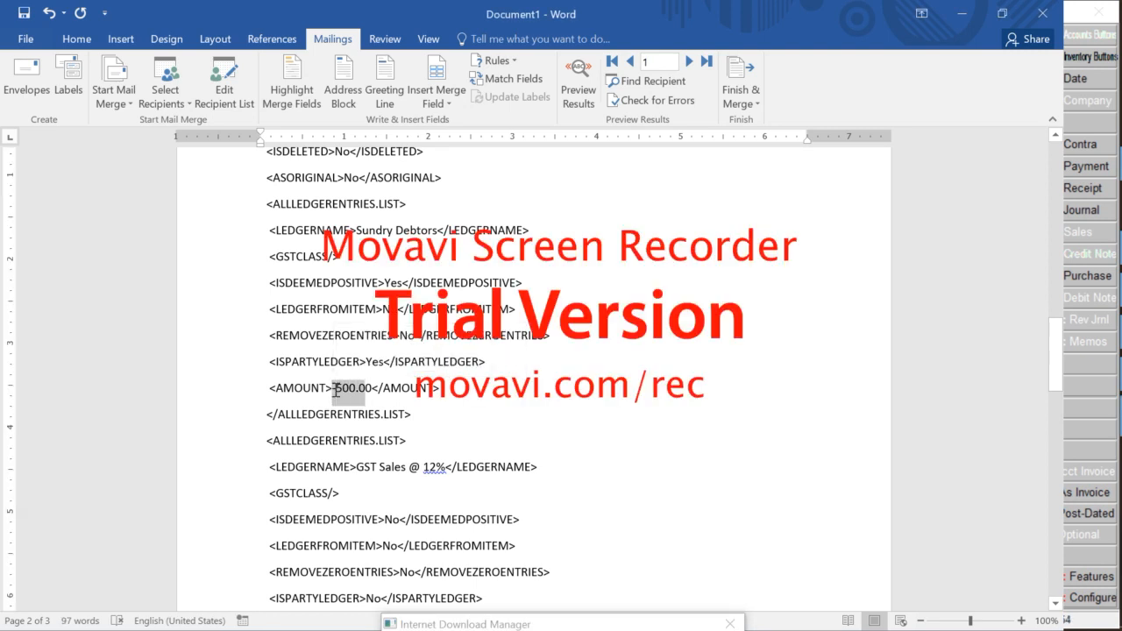
left_click(454, 96)
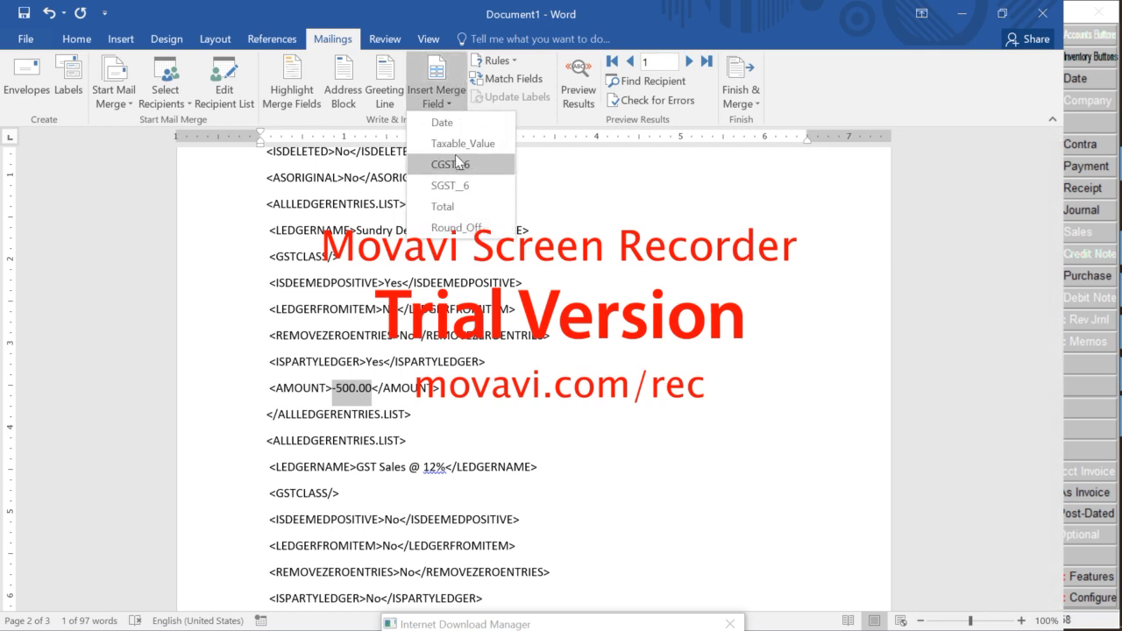
left_click(455, 210)
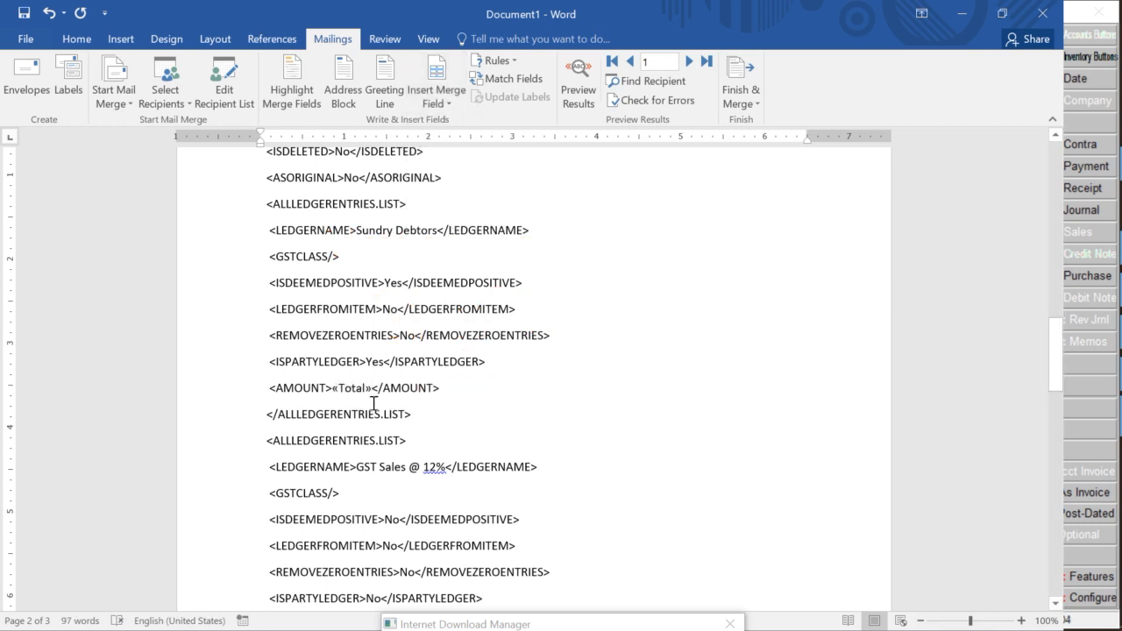
Replace the GST Sales amount 446.43 with the «Taxable_Value» merge field
scroll(372, 403, "down", 3)
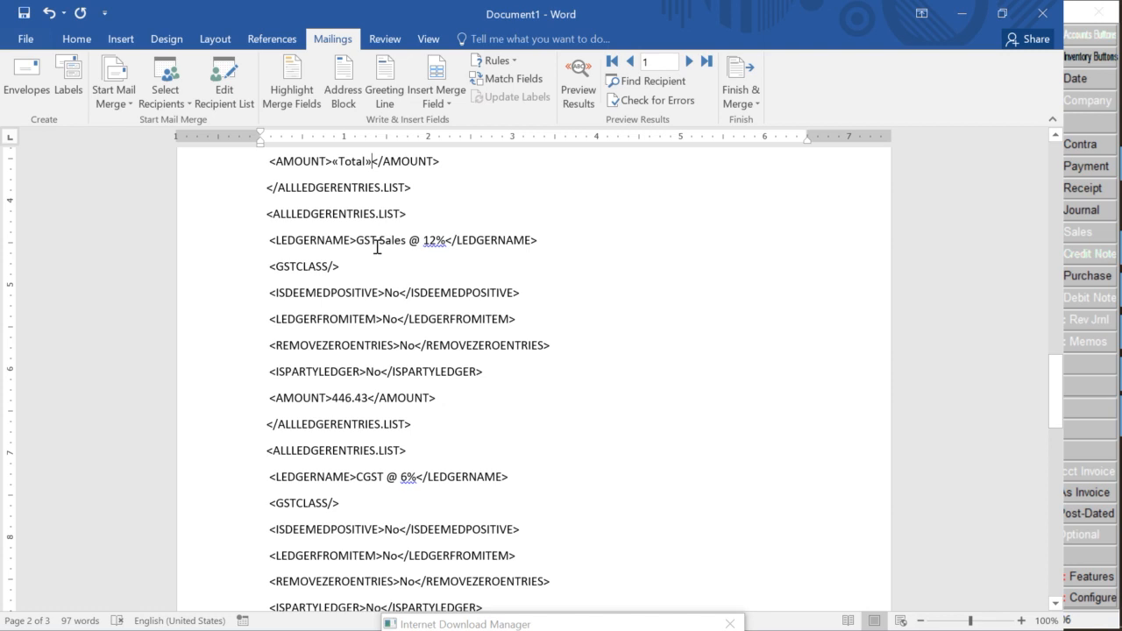
scroll(316, 458, "down", 1)
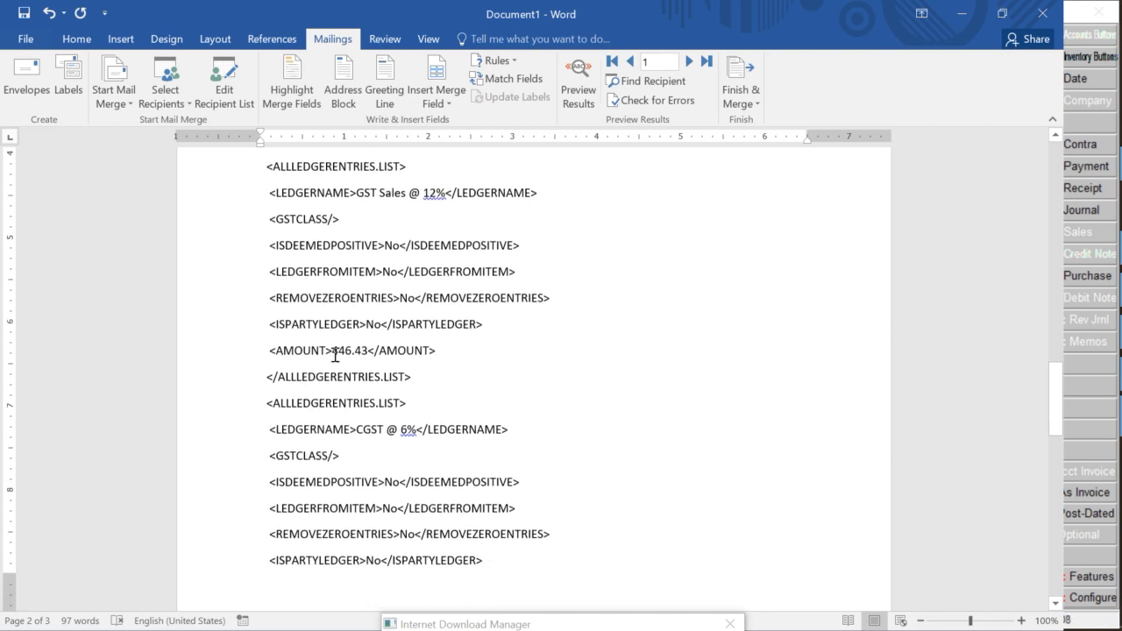
left_click_drag(335, 355, 369, 353)
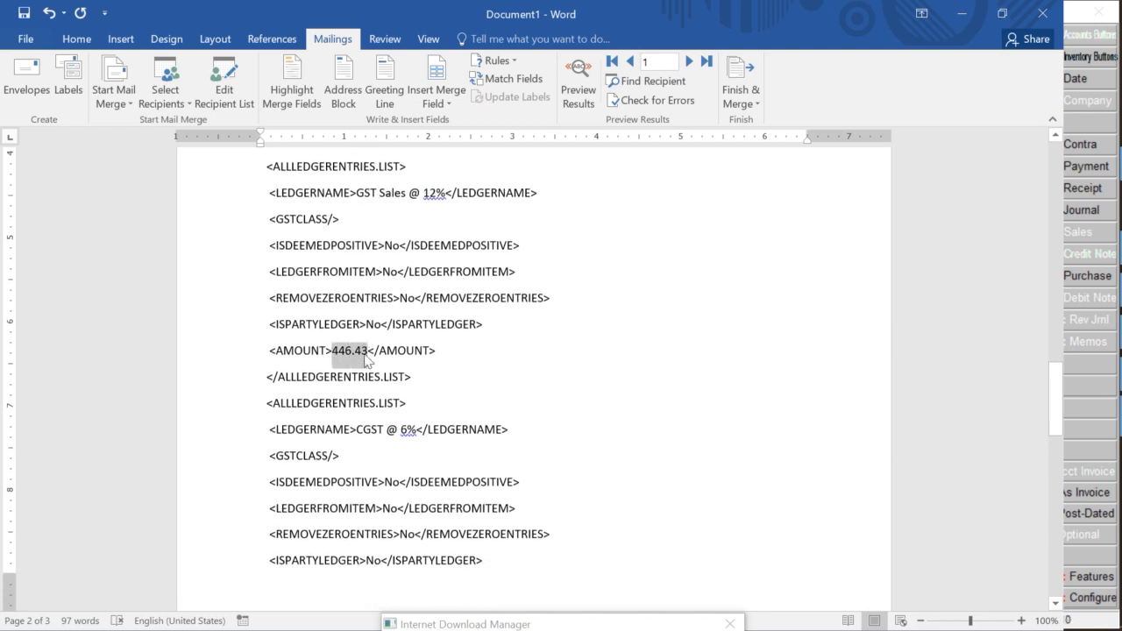
left_click(436, 98)
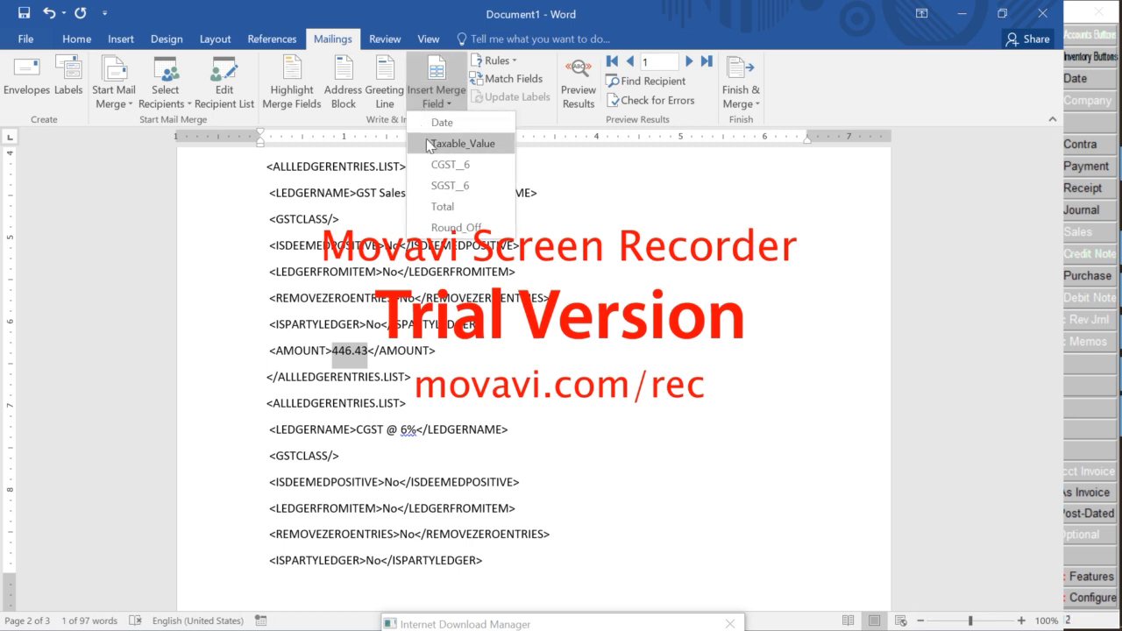
left_click(429, 145)
Replace the CGST and SGST amounts 26.79 with «CGST_6» and «SGST_6»
scroll(377, 290, "down", 3)
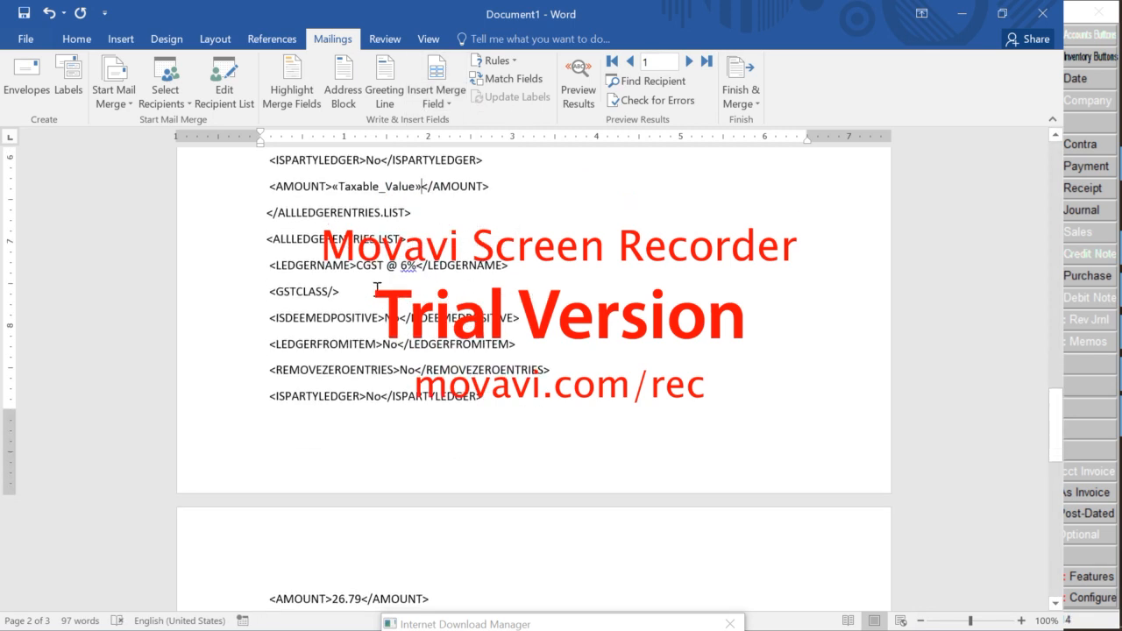
scroll(381, 453, "down", 3)
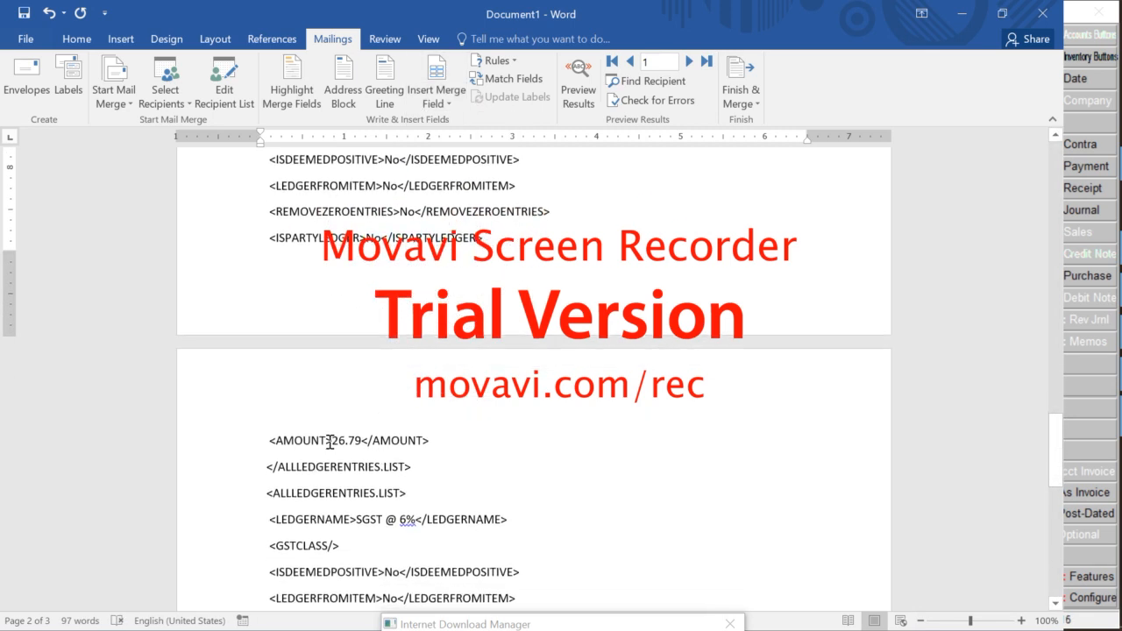
left_click_drag(333, 440, 361, 440)
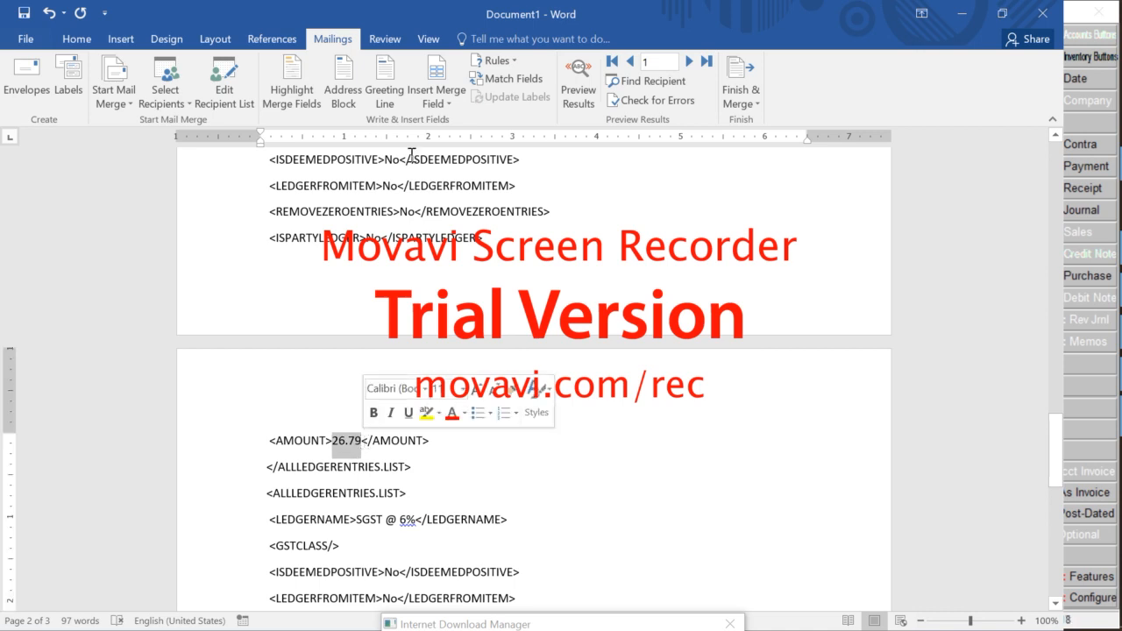
left_click(436, 103)
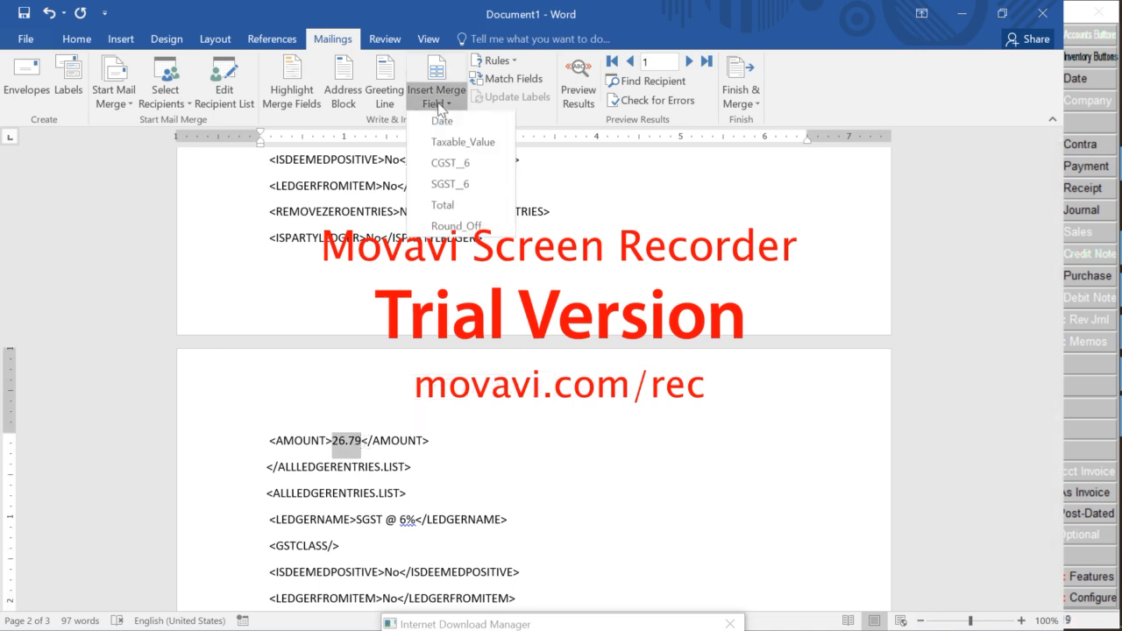
left_click(442, 163)
scroll(363, 500, "down", 4)
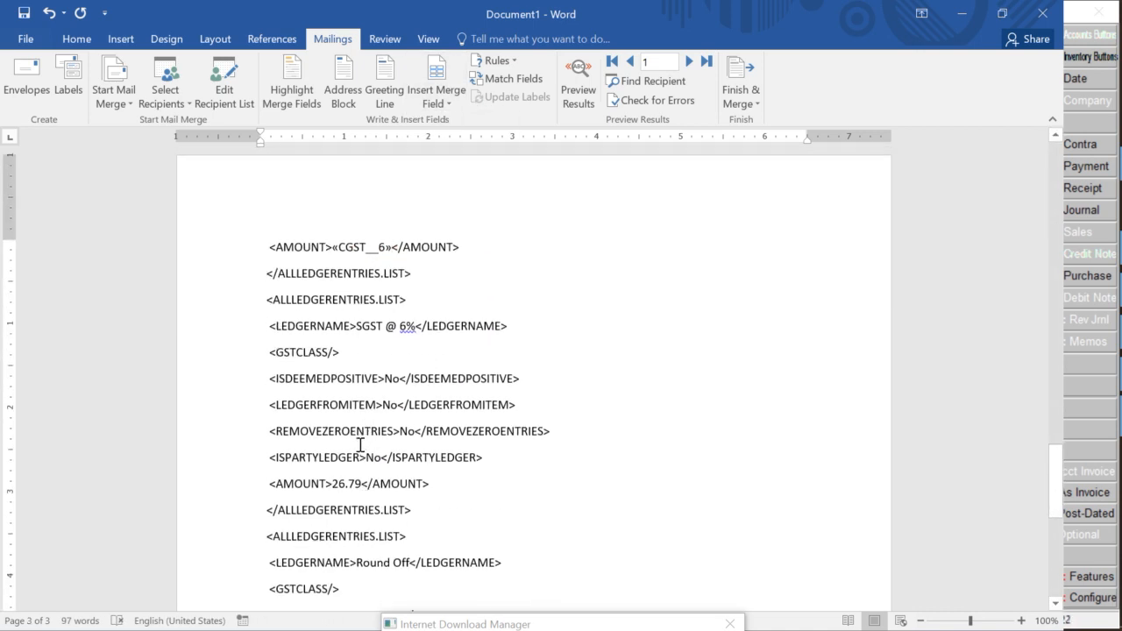
left_click_drag(333, 485, 362, 485)
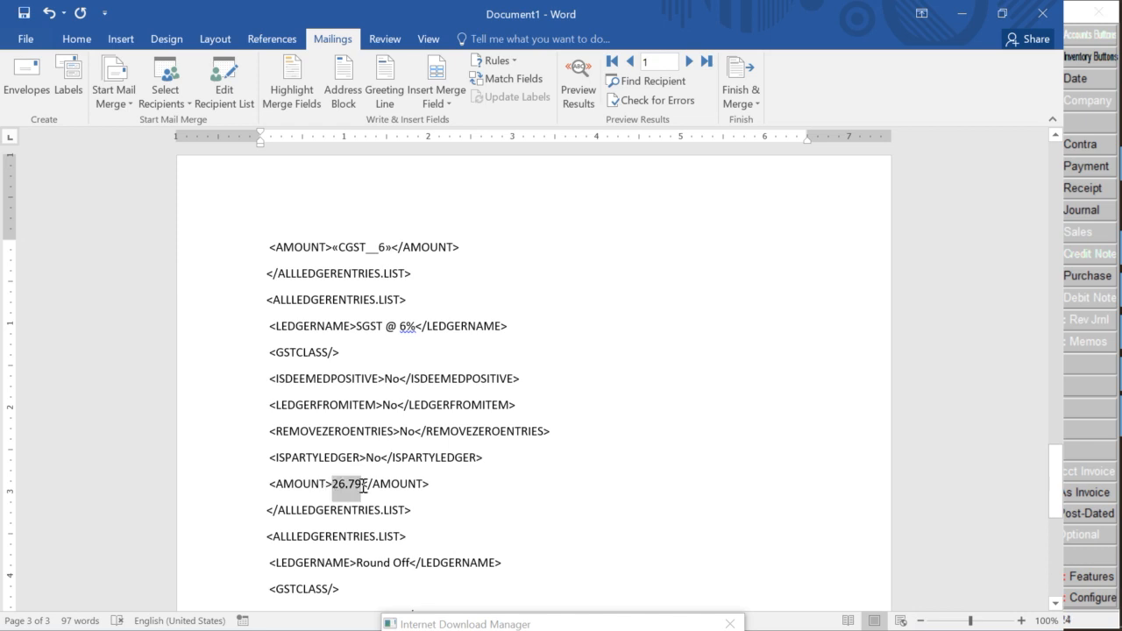
left_click(438, 103)
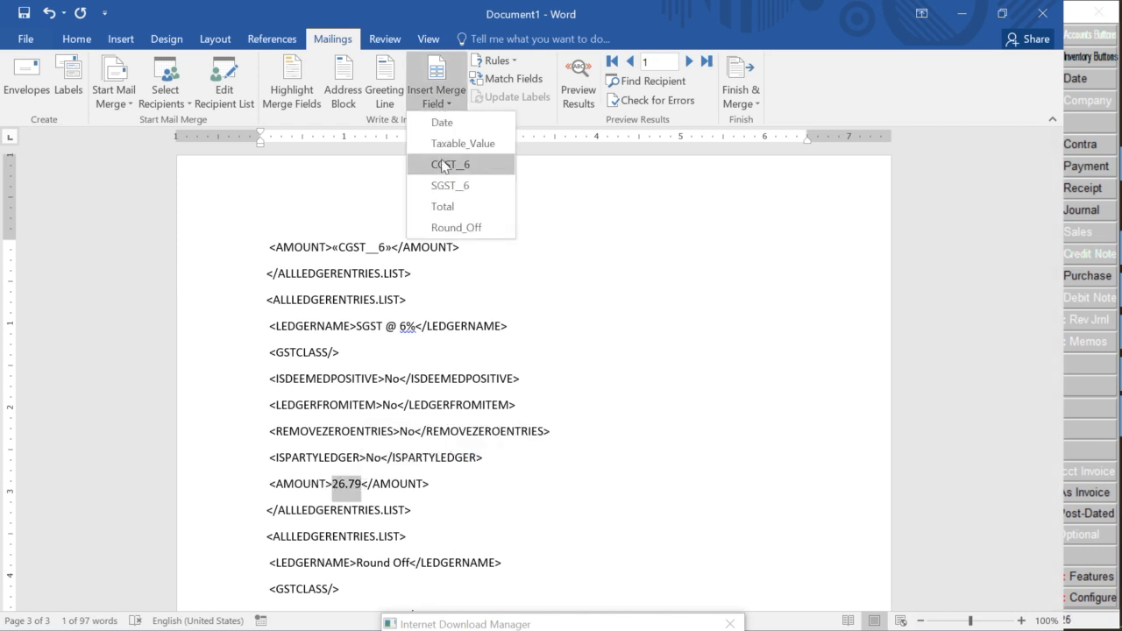
left_click(450, 185)
Replace the Round Off amount -0.01 with the «Round_Off» merge field
scroll(378, 361, "down", 3)
scroll(378, 362, "down", 1)
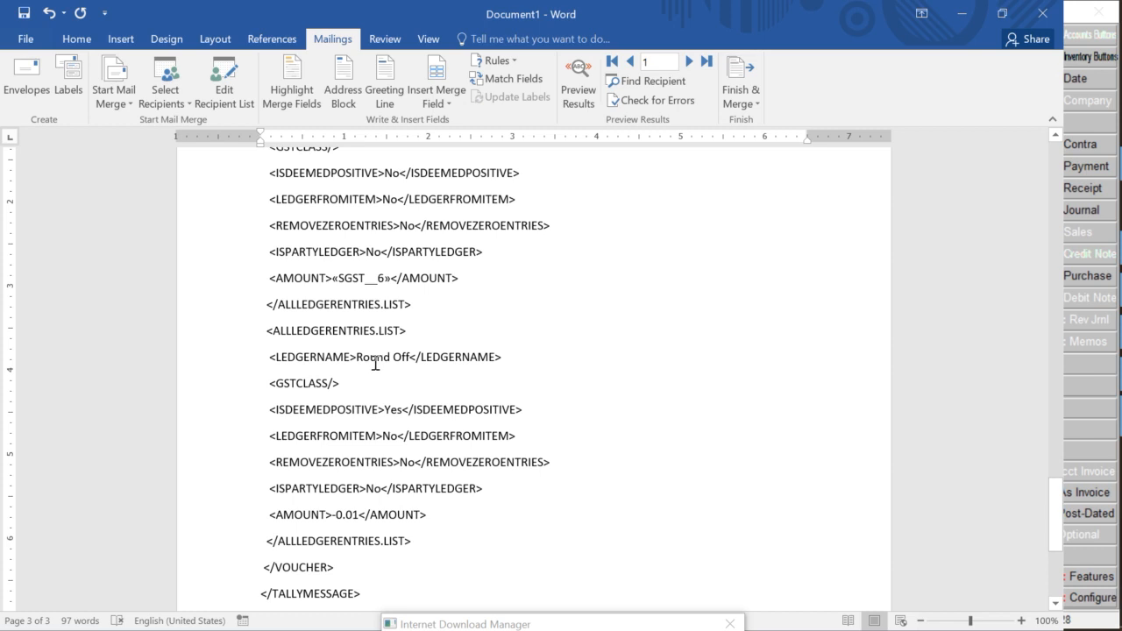
scroll(339, 431, "down", 1)
scroll(338, 430, "down", 1)
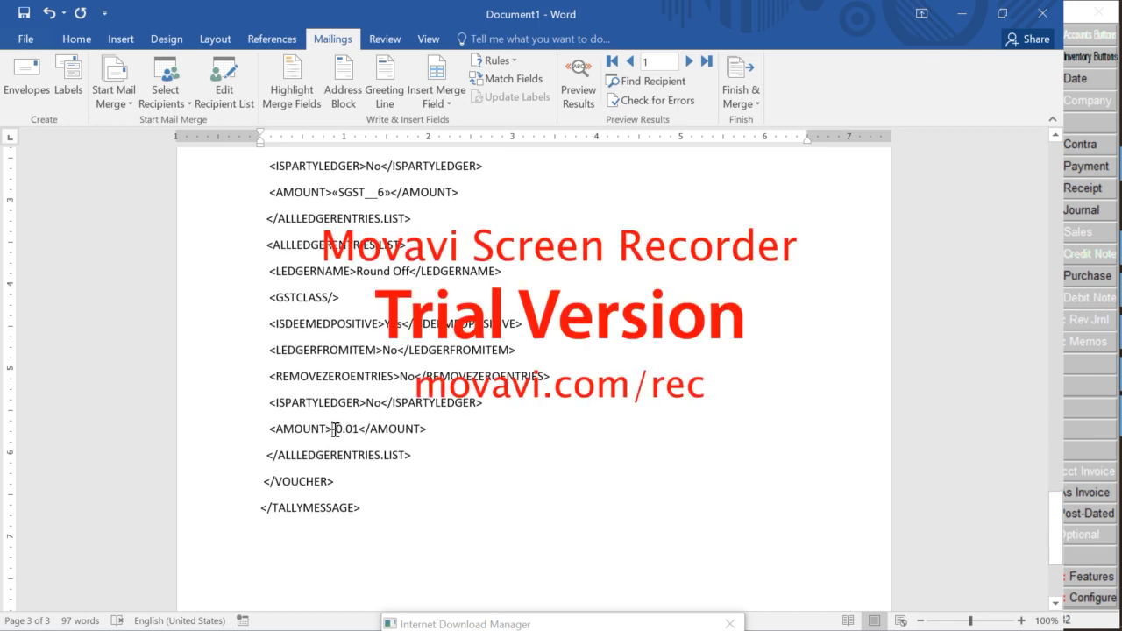
left_click_drag(334, 430, 358, 429)
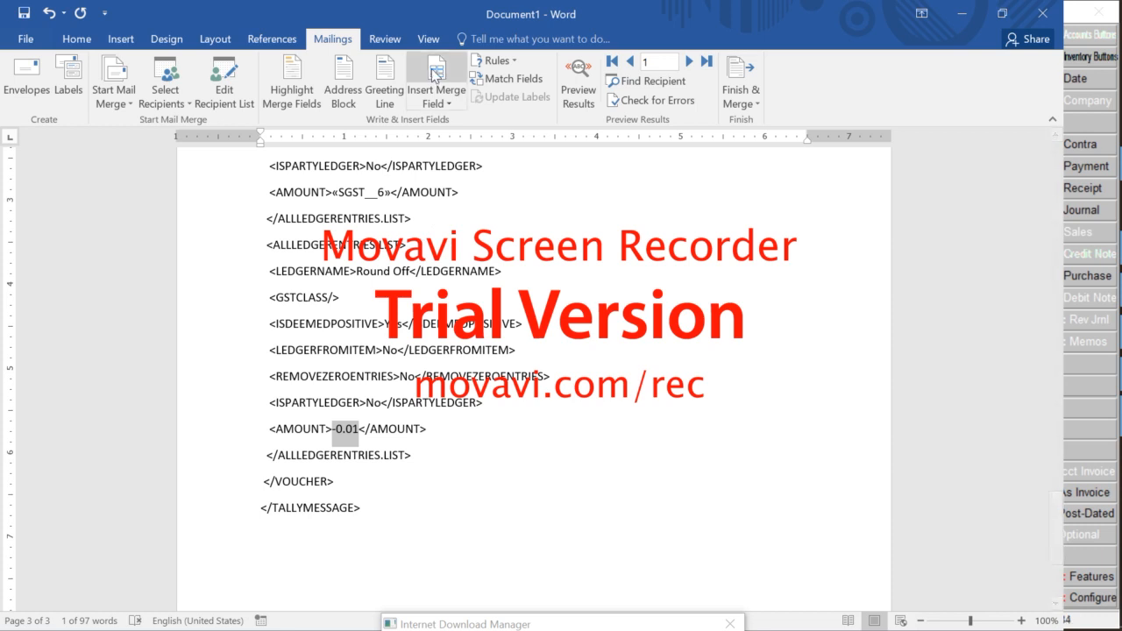
left_click(440, 104)
left_click(456, 229)
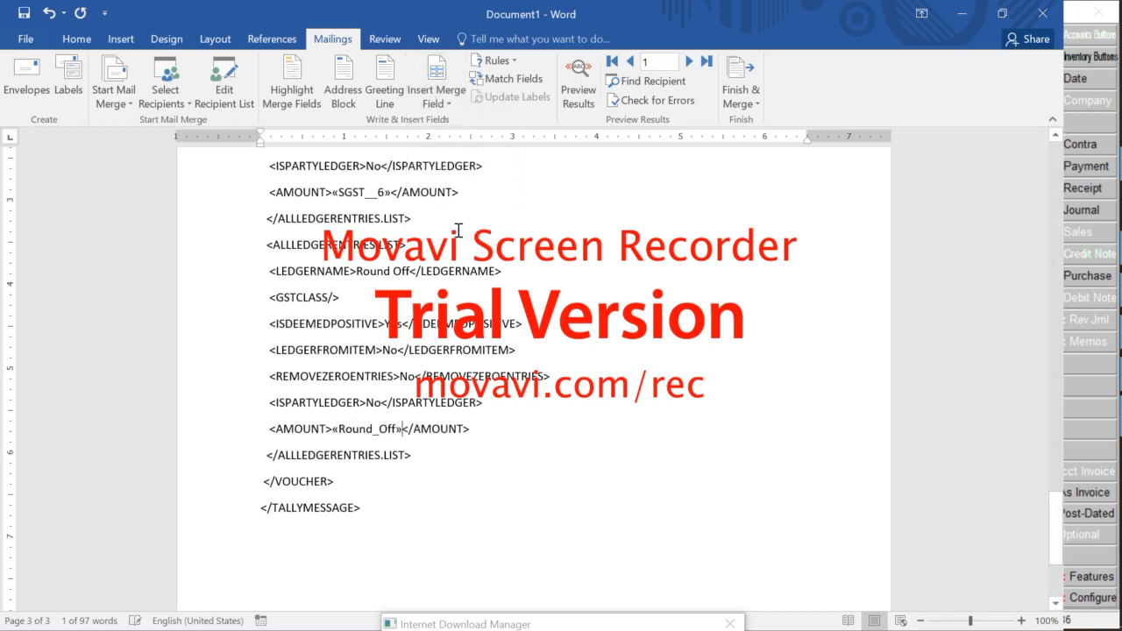
left_click(458, 231)
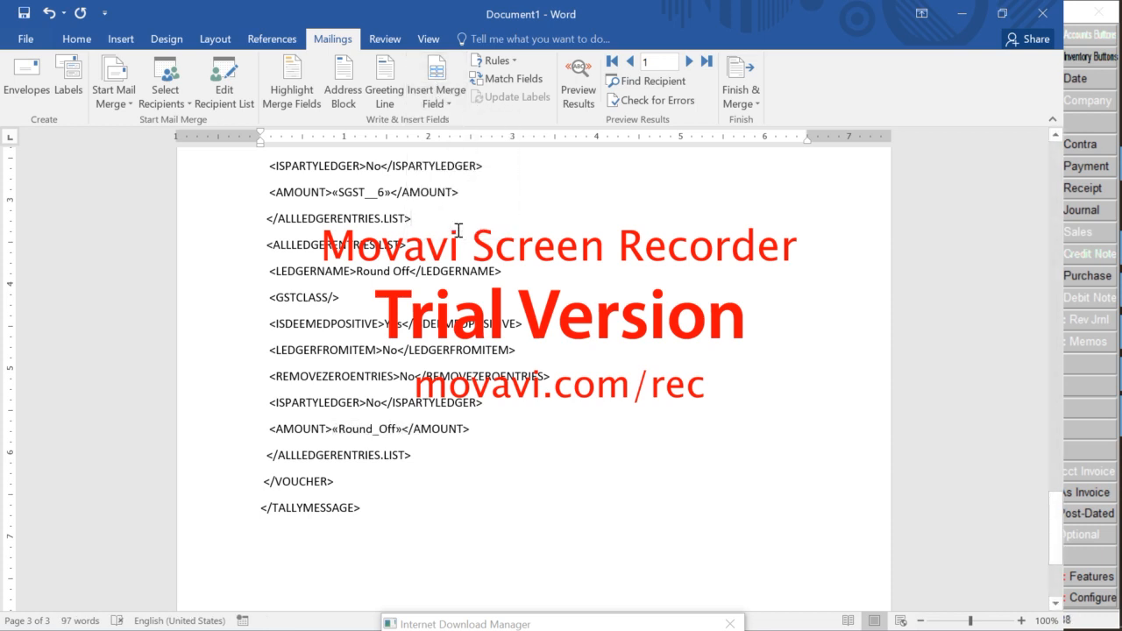
scroll(457, 290, "down", 3)
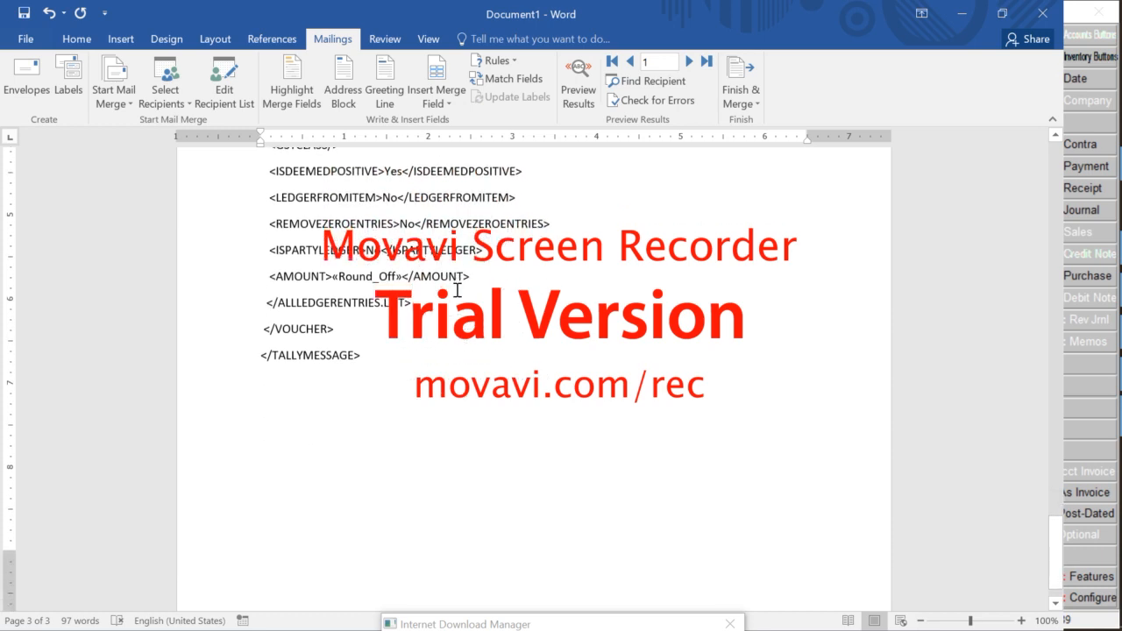
Merge all records into a new editable document, producing the 447-page Letters1
left_click(736, 103)
left_click(741, 122)
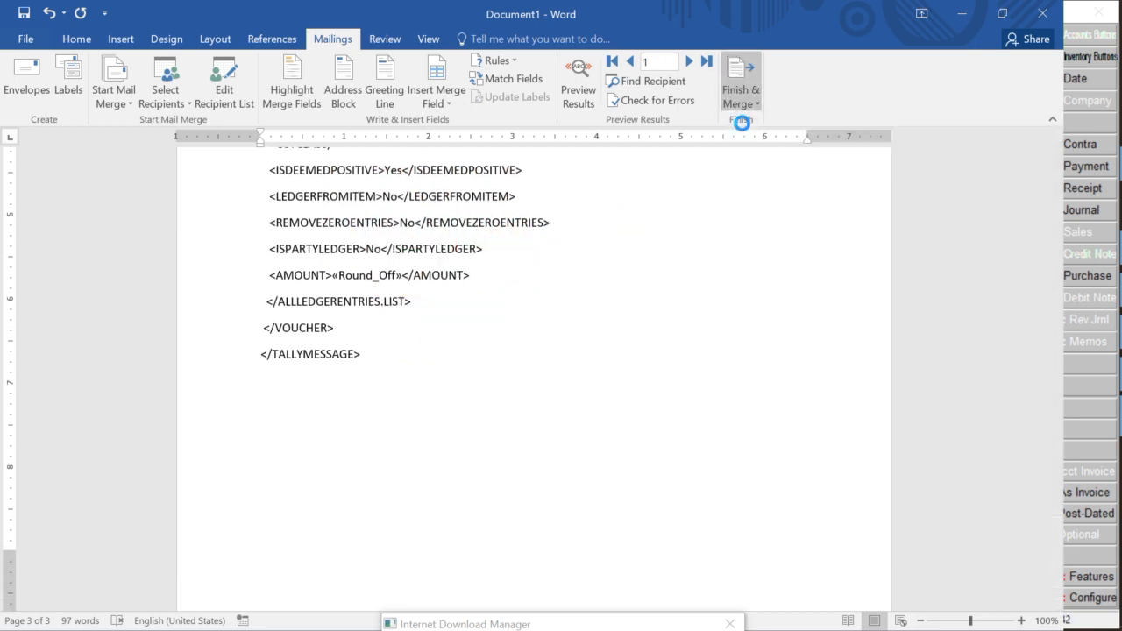
left_click(499, 366)
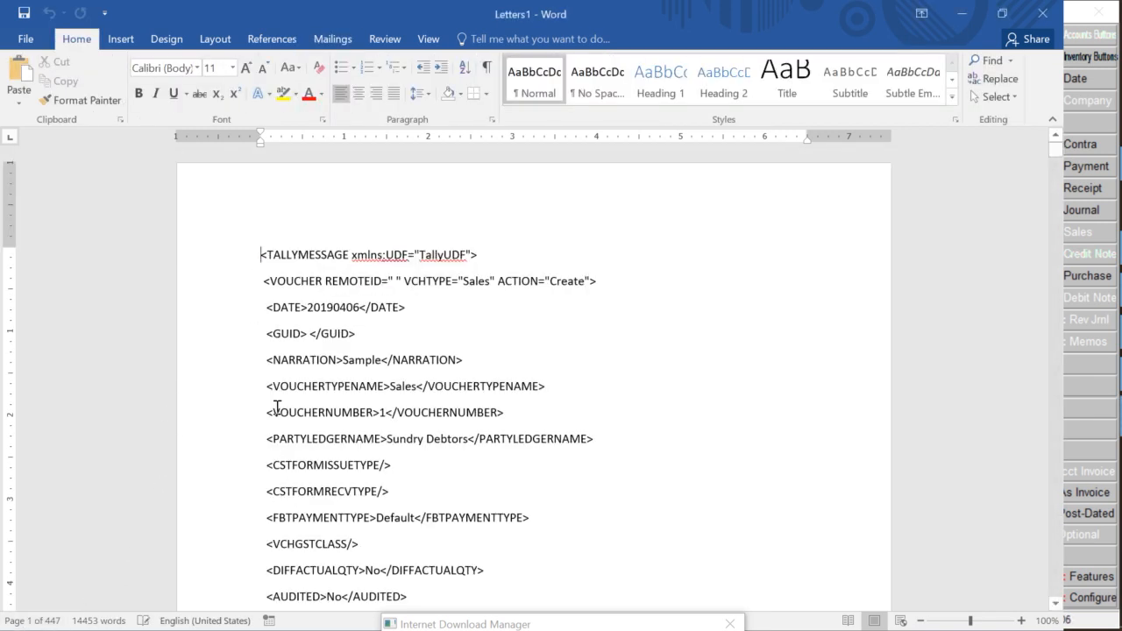
Copy all of the merged voucher text from Letters1
key("ctrl+a")
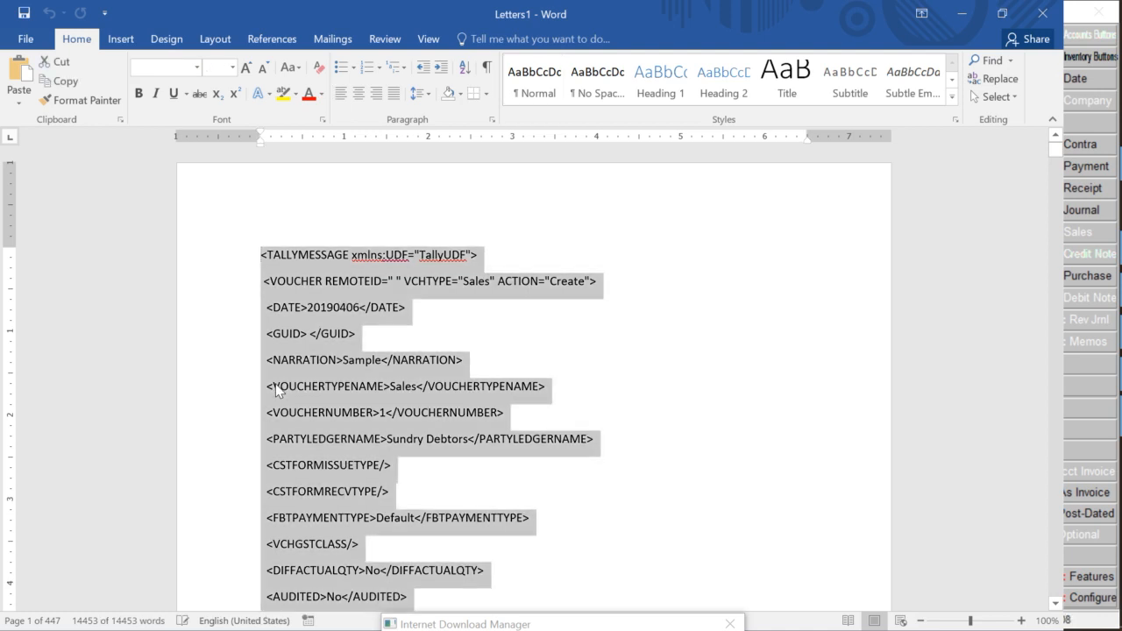
key("ctrl+c")
key("alt+Tab")
key("alt+Tab")
key("alt+Tab")
key("alt+Tab")
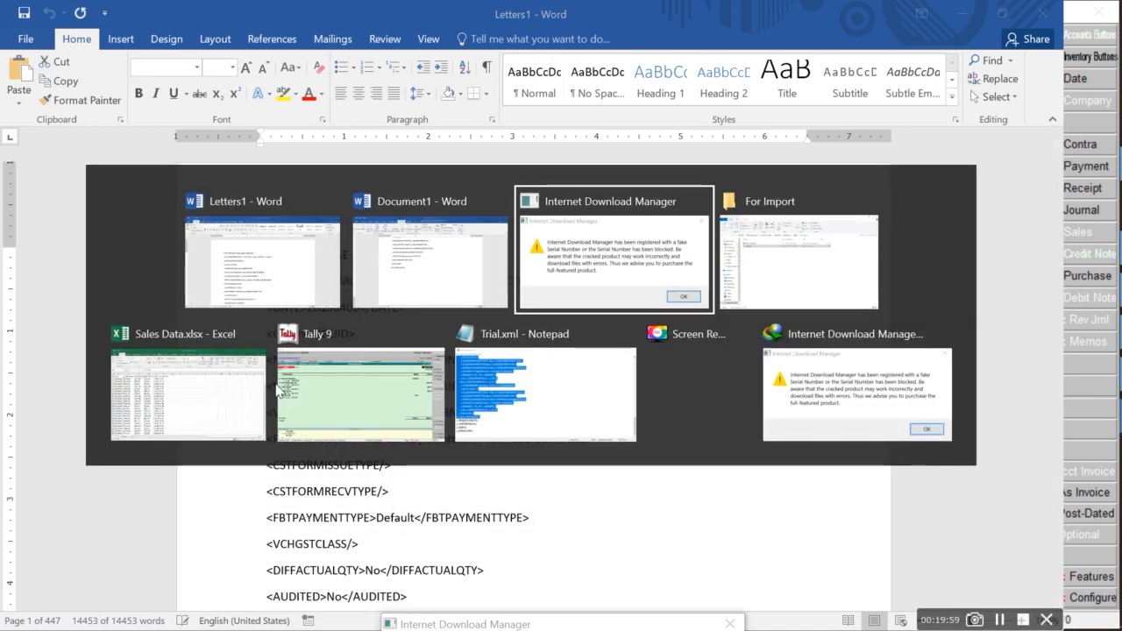
key("alt+Tab")
key("alt+Tab")
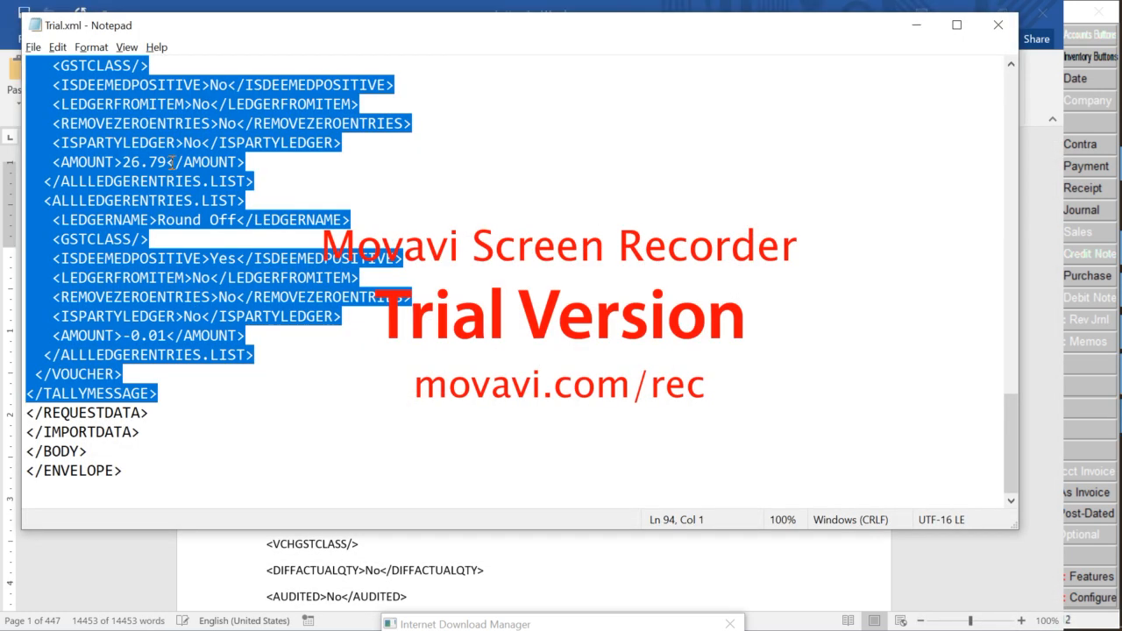
Paste the merged vouchers over the sample voucher in Trial.xml, remove the blank line, and save
scroll(102, 377, "up", 20)
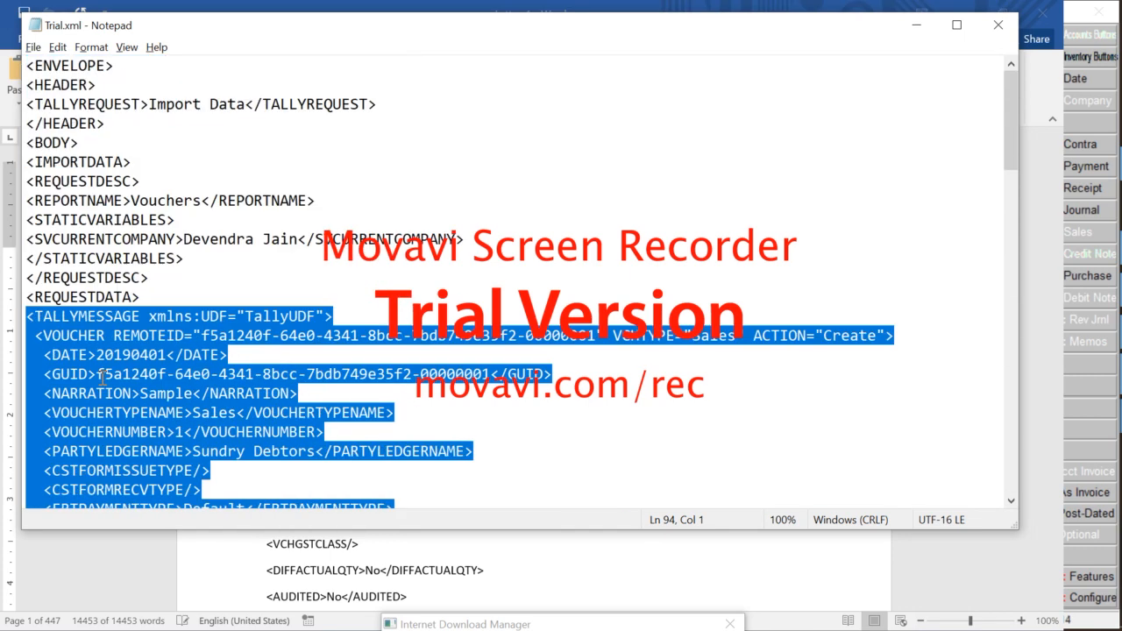
scroll(119, 301, "down", 20)
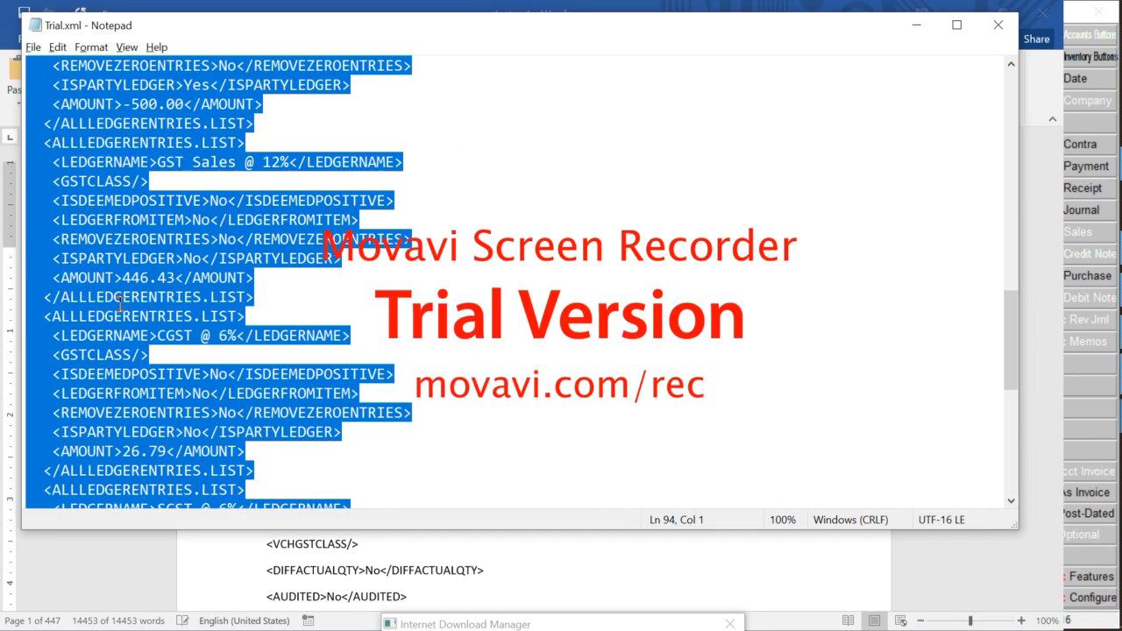
key("ctrl+v")
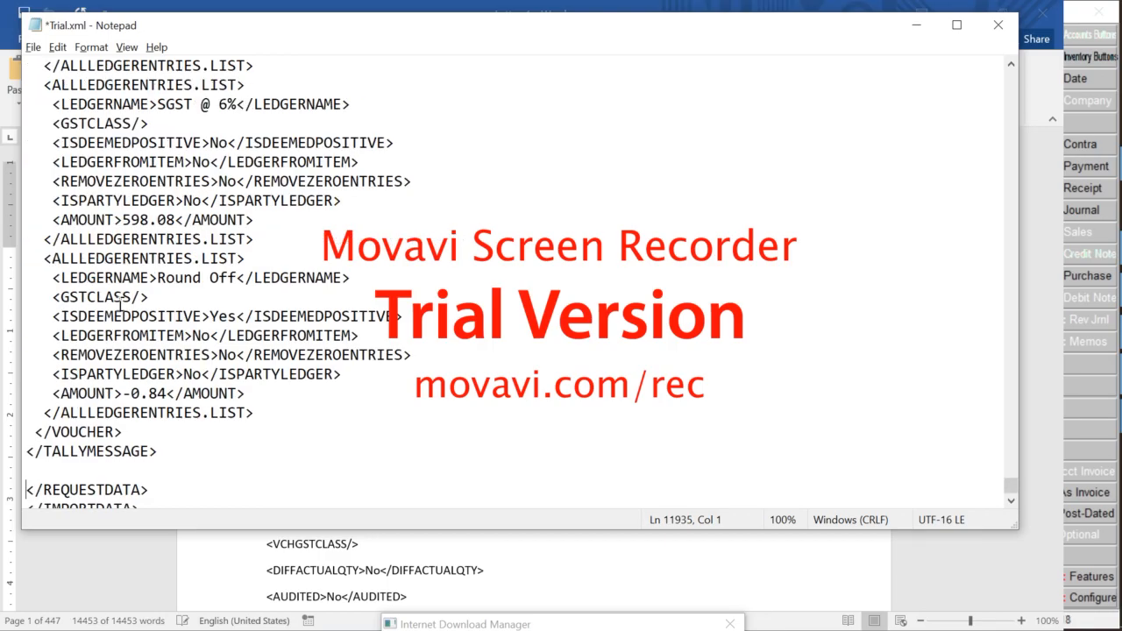
key("BackSpace")
scroll(120, 304, "up", 15)
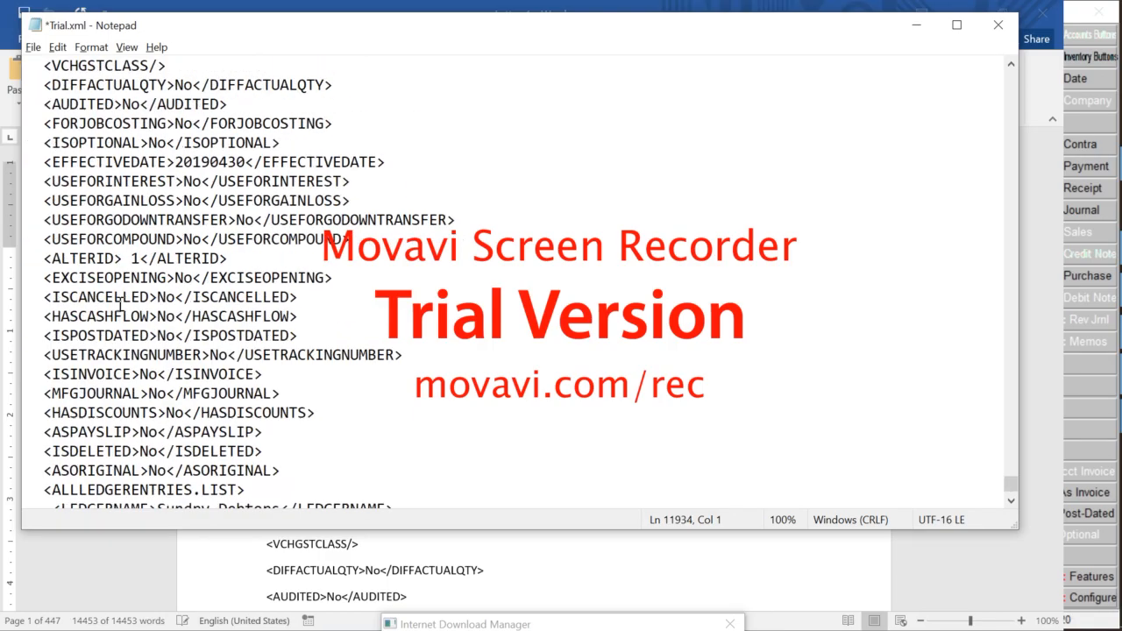
scroll(120, 304, "up", 20)
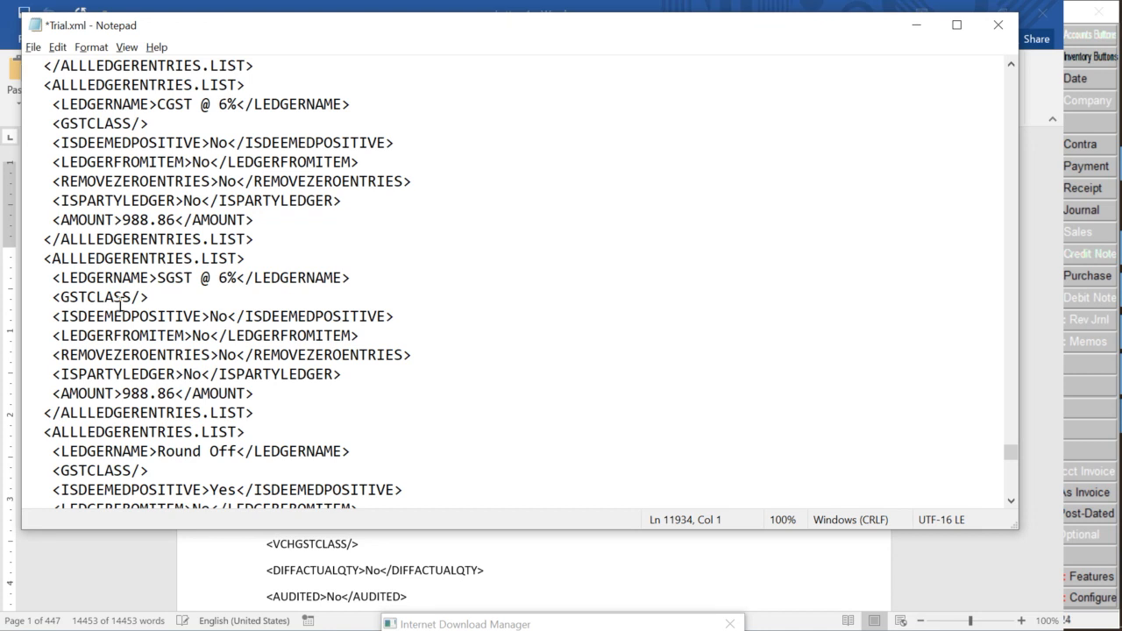
key("ctrl+s")
key("alt+Tab")
key("alt+Tab")
key("alt+Tab")
key("alt+Tab")
key("alt+Tab")
key("alt+Tab")
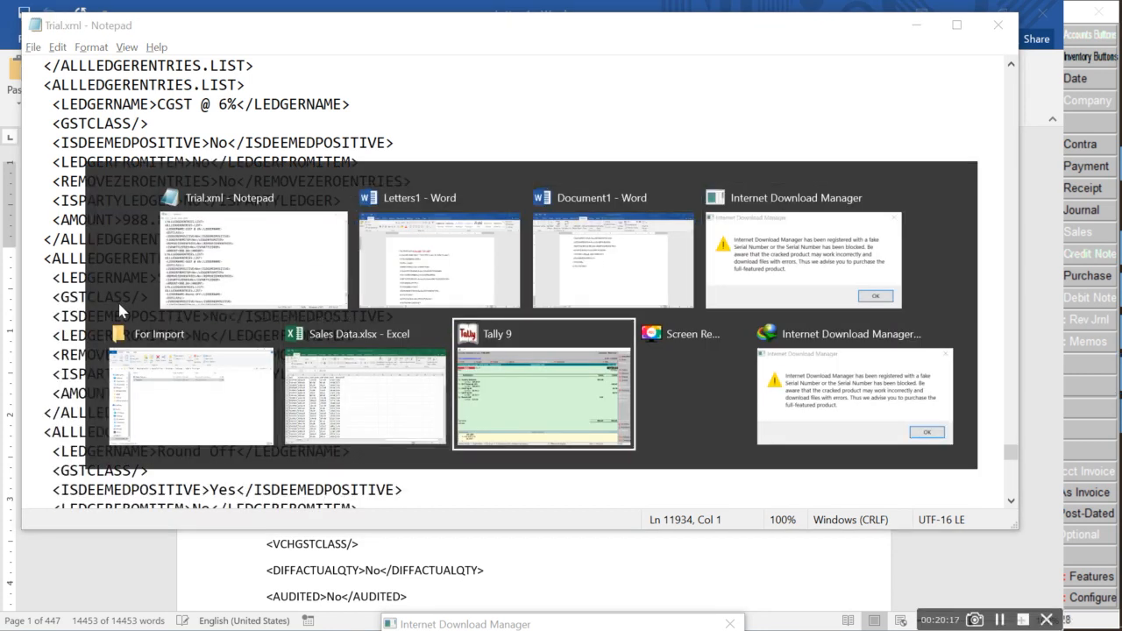
Leave Tally's voucher alteration screen and return to the Gateway of Tally without quitting
key("Escape")
key("y")
key("Escape")
key("Escape")
key("Escape")
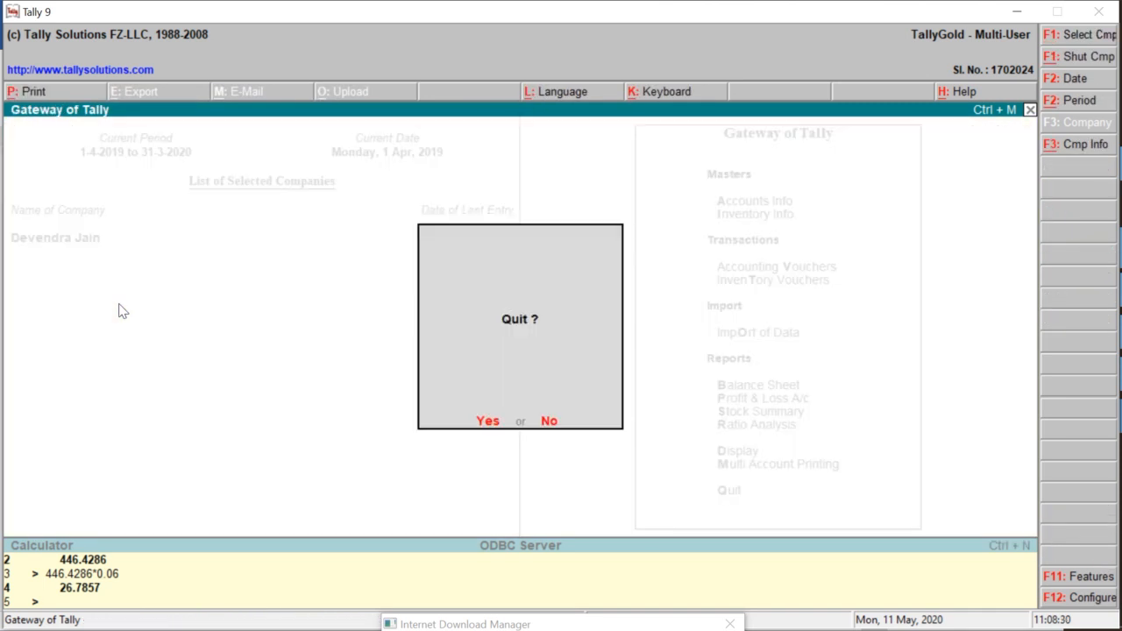
key("n")
Copy the full path of Trial.xml from the For Import folder's address bar
key("alt+Tab")
key("alt+Tab")
key("alt+Tab")
key("alt+Tab")
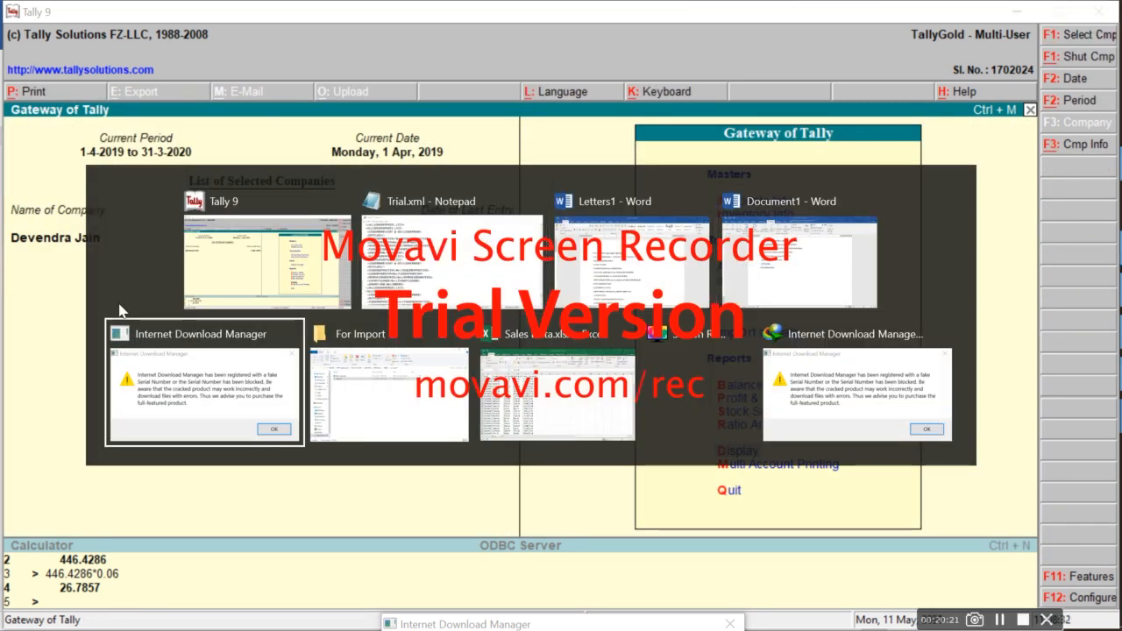
key("alt+Tab")
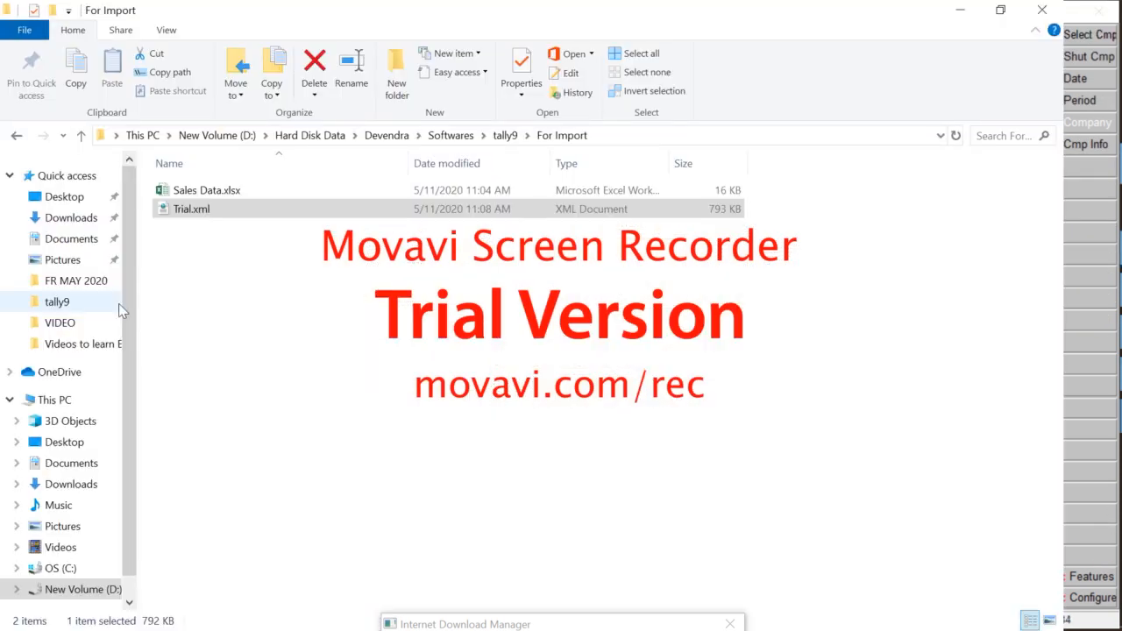
key("alt+d")
key("End")
type("\\")
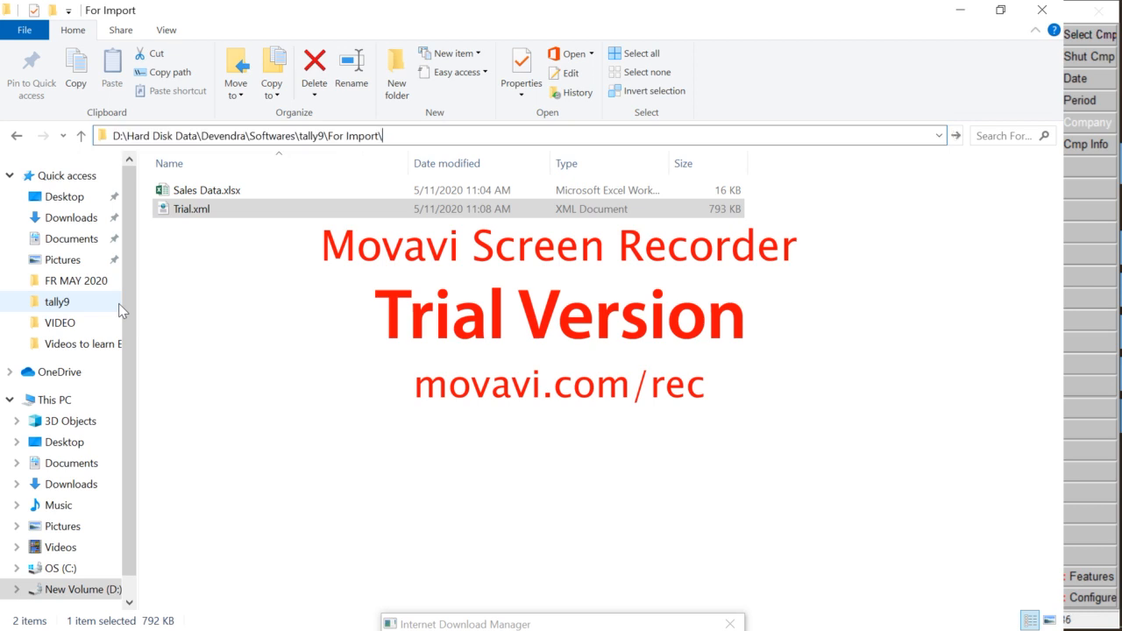
type("tri")
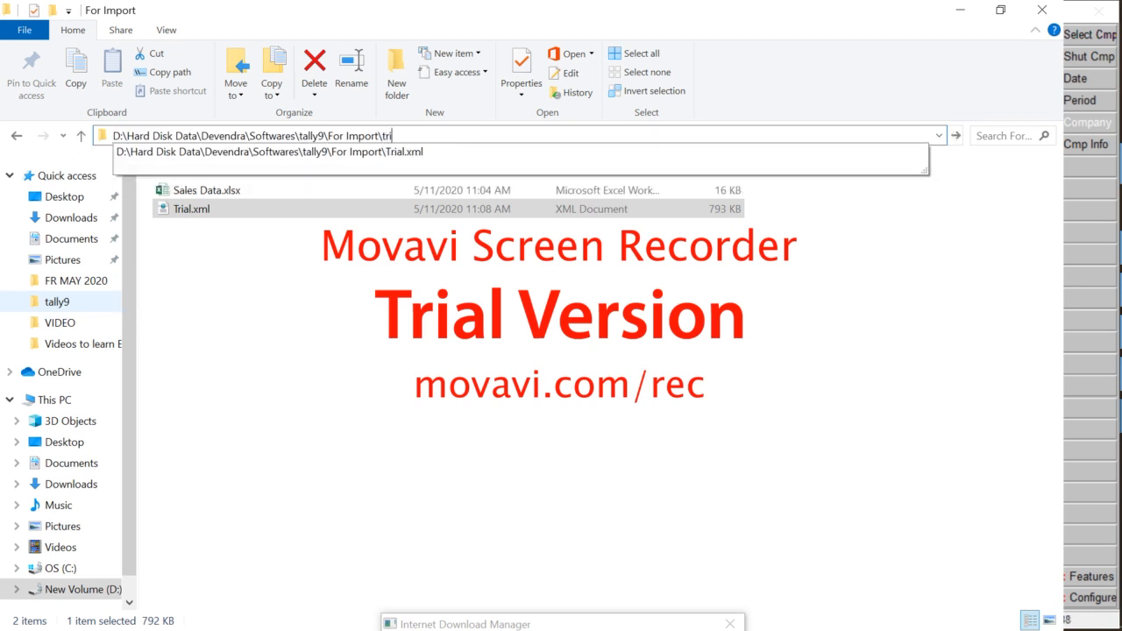
key("Down")
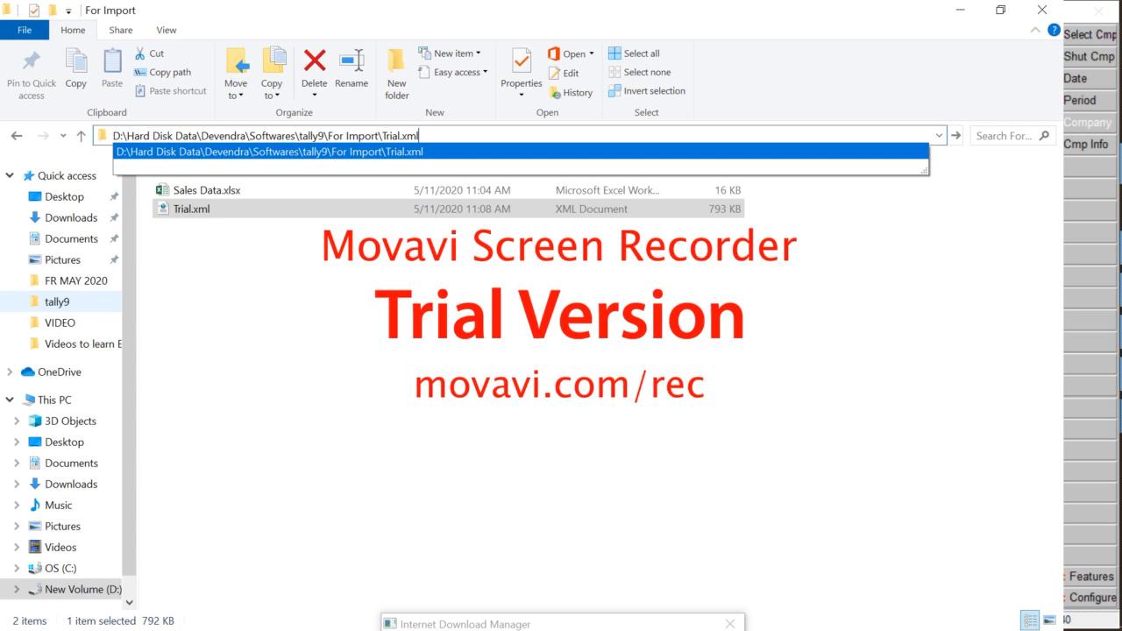
key("ctrl+shift+Left")
key("ctrl+shift+Left")
key("ctrl+shift+Left")
key("ctrl+shift+Left")
key("ctrl+shift+Left")
key("ctrl+shift+Left")
key("ctrl+shift+Left")
key("ctrl+shift+Left")
key("ctrl+shift+Left")
key("ctrl+shift+Left")
key("ctrl+shift+Left")
key("Left")
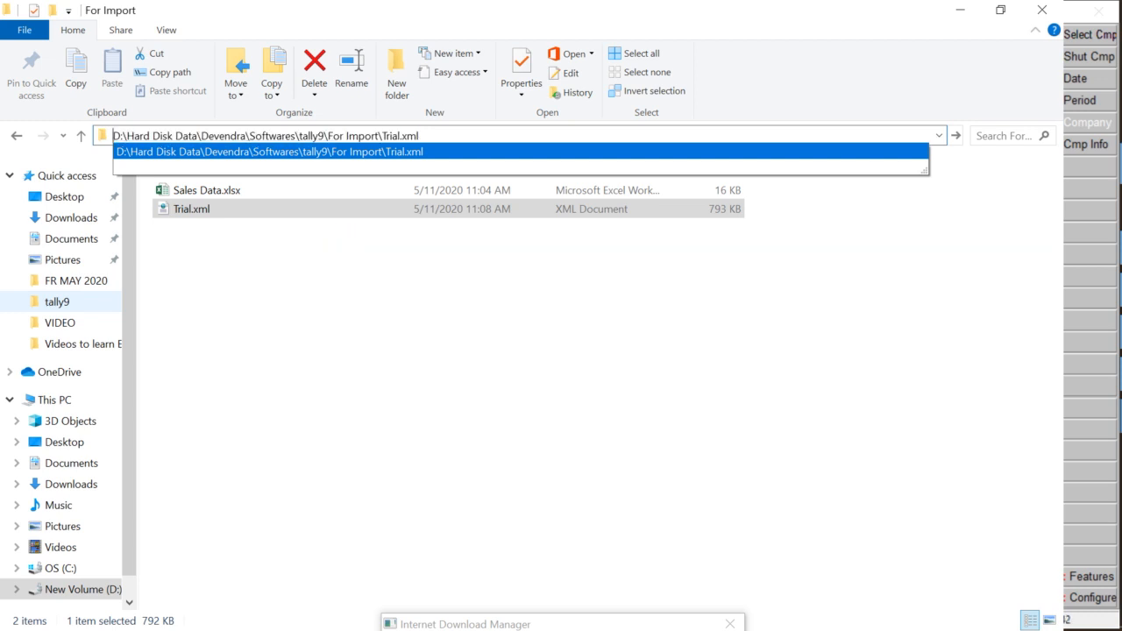
key("ctrl+shift+Right")
key("ctrl+shift+Right")
key("ctrl+shift+Right")
key("ctrl+shift+Right")
key("ctrl+shift+Right")
key("ctrl+shift+Right")
key("ctrl+shift+Right")
key("ctrl+shift+Right")
key("ctrl+shift+Right")
key("ctrl+shift+Right")
key("ctrl+shift+Right")
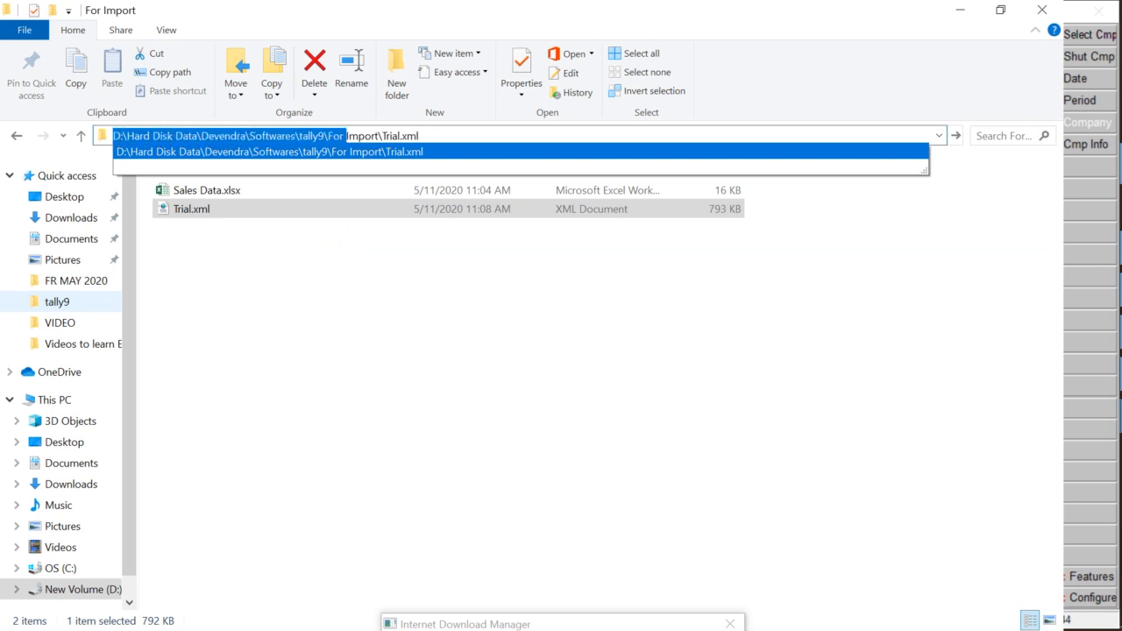
key("alt+Tab")
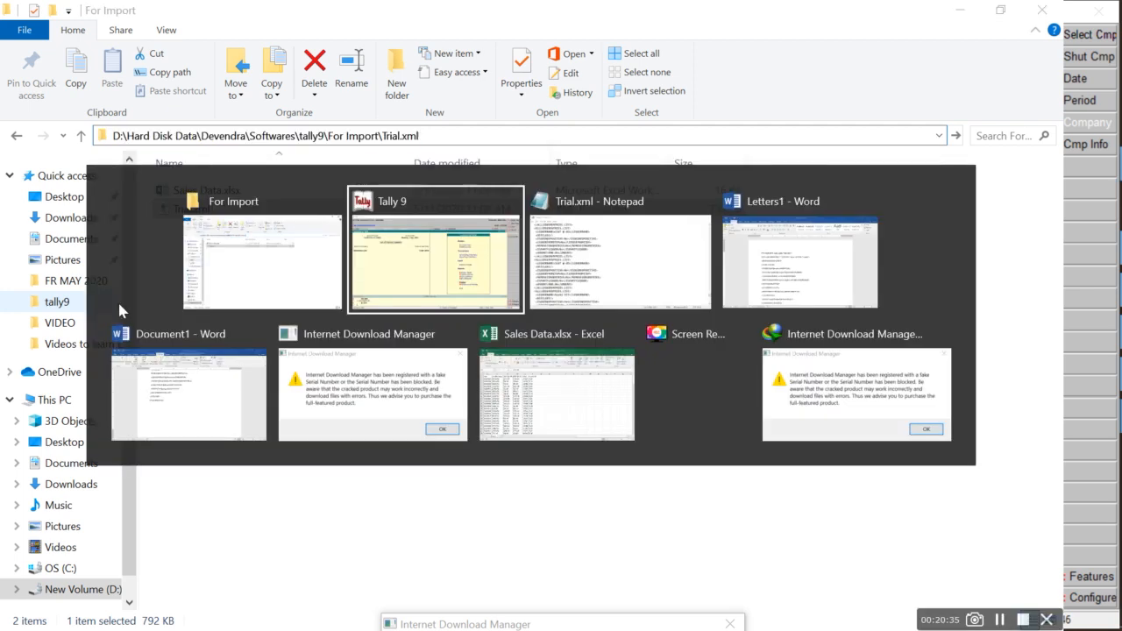
Import vouchers in Tally via Import of Data > Vouchers using the pasted Trial.xml path
key("o")
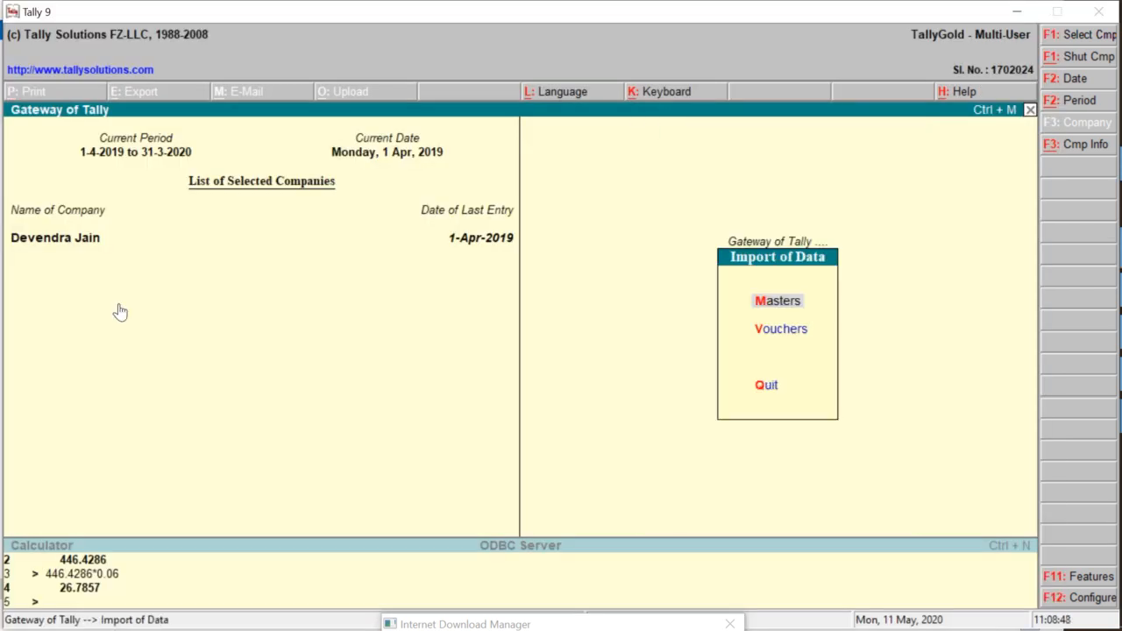
key("Down")
key("Return")
key("ctrl+alt+v")
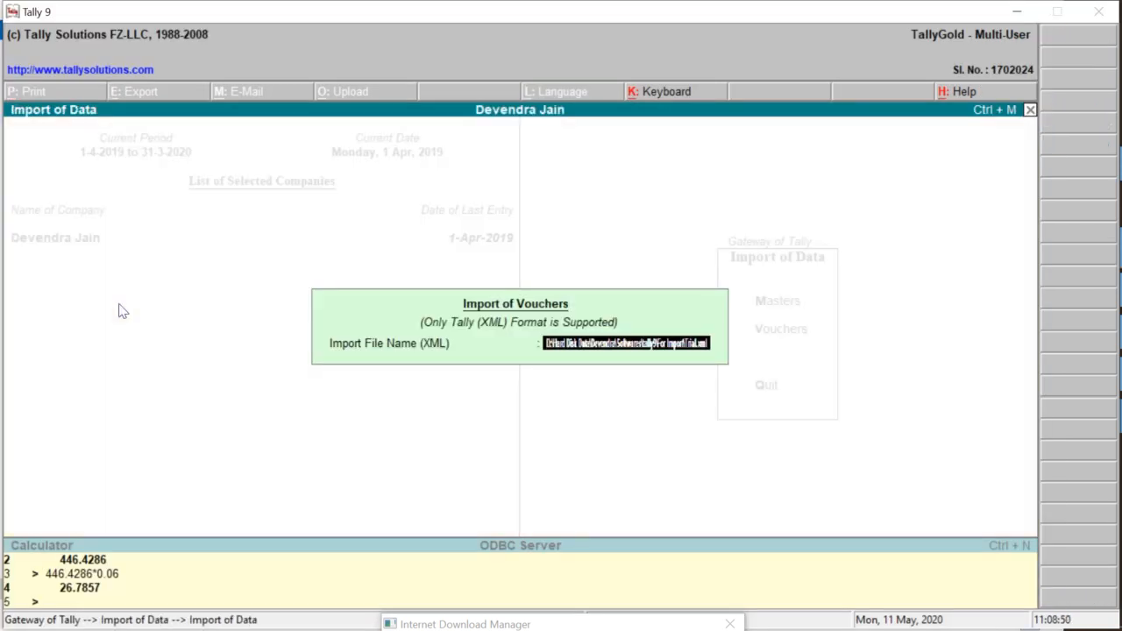
key("Return")
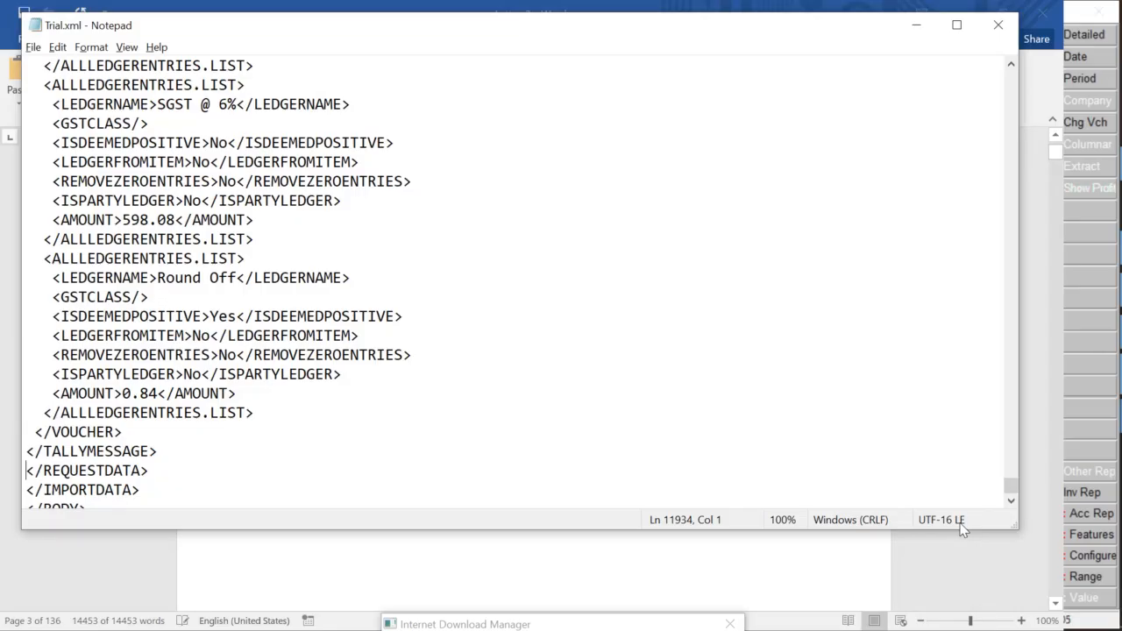
Close the Day Book showing one 500.00 sales entry and highlight Import of Data on the Gateway
key("alt+Tab")
key("alt+Tab")
key("alt+Tab")
key("alt+Tab")
key("alt+Tab")
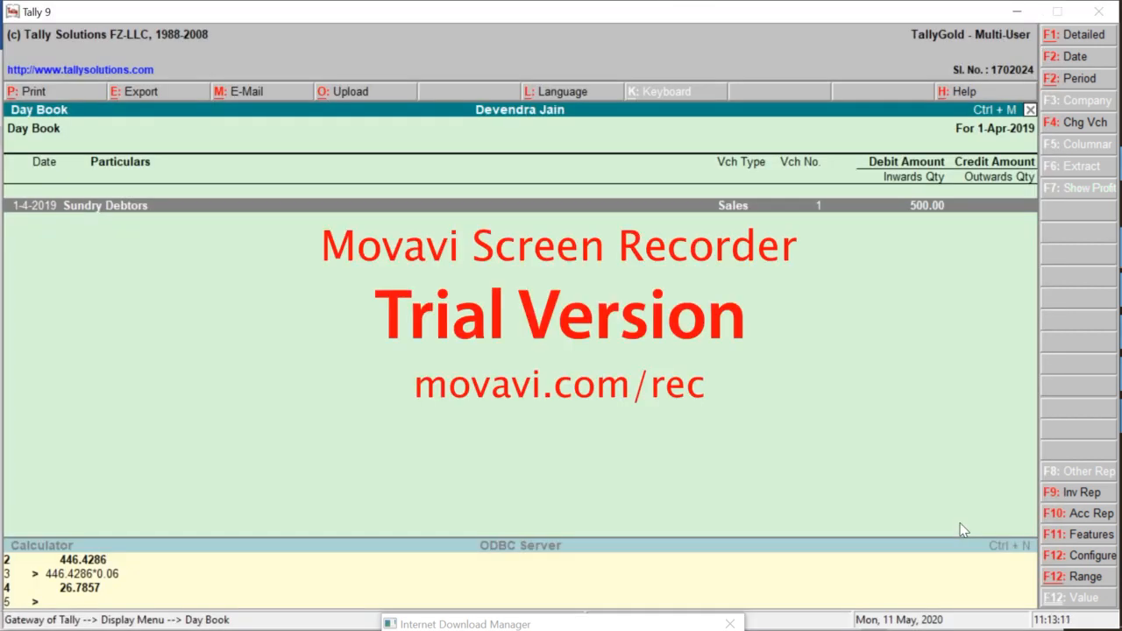
key("Escape")
key("Escape")
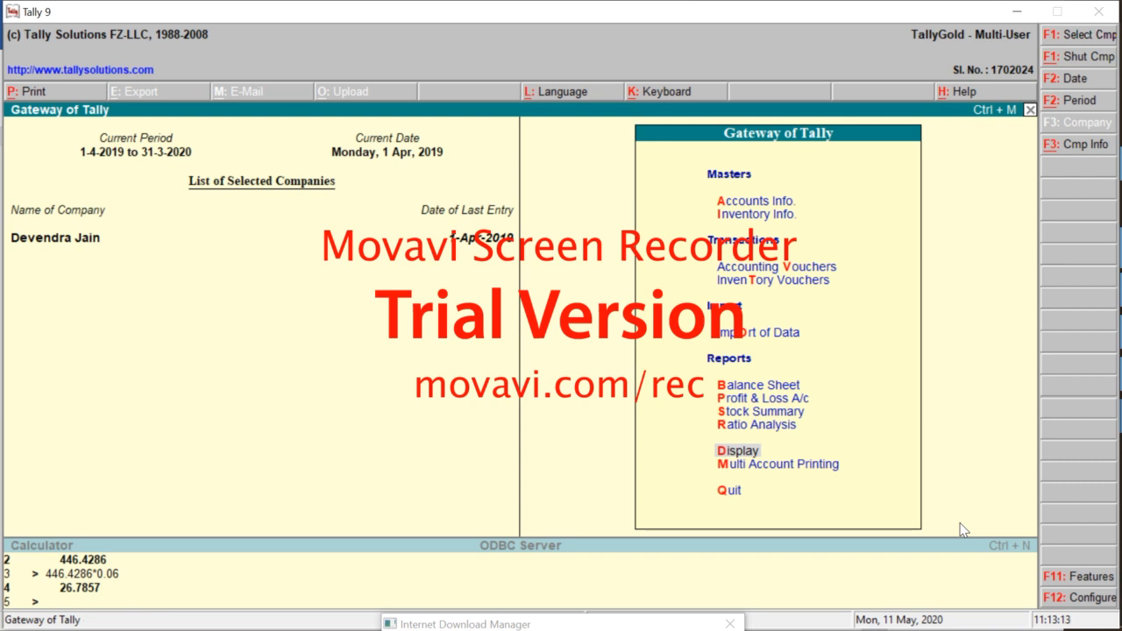
key("Down")
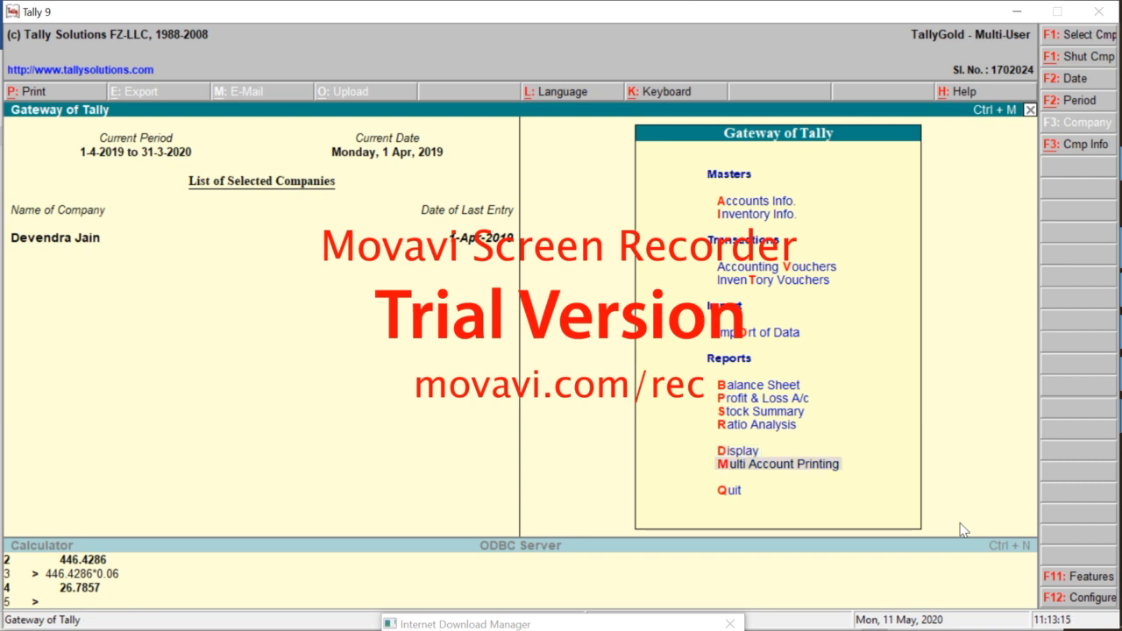
key("Up")
key("Up")
key("Up")
key("Up")
key("Up")
key("Up")
key("Up")
key("Down")
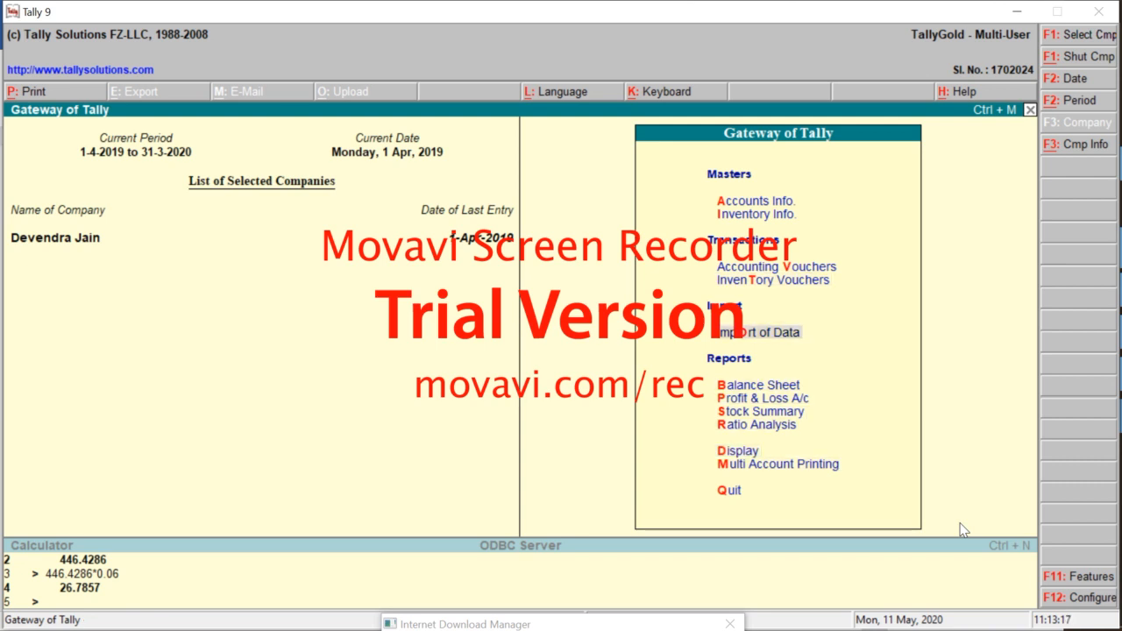
key("alt+Tab")
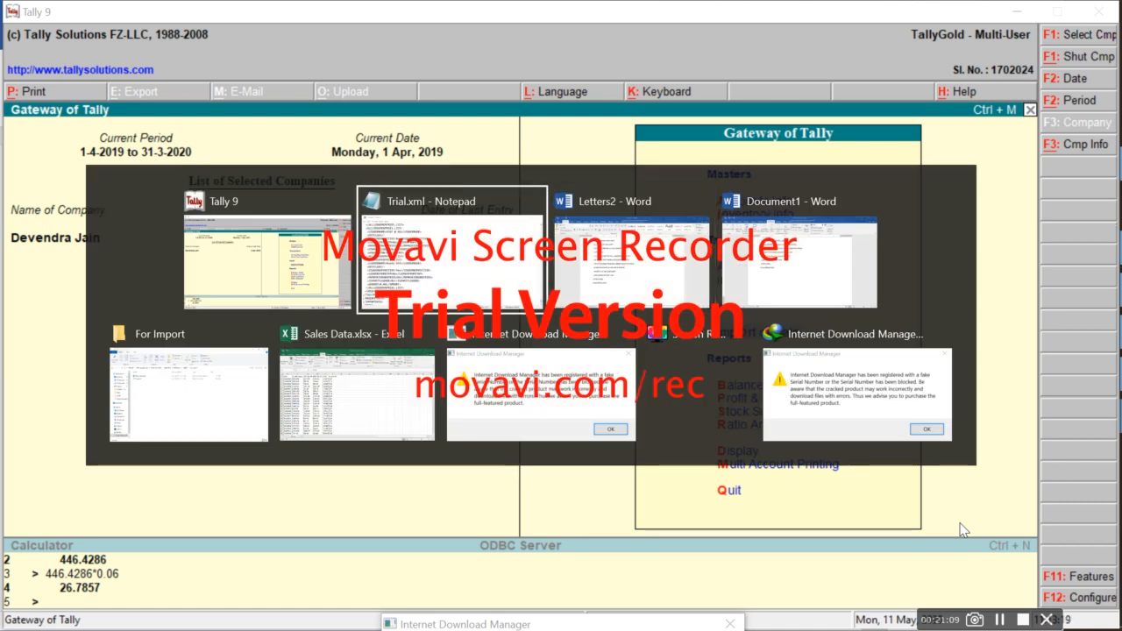
Switch to the For Import Explorer window and go up to the tally9 folder
key("Tab")
key("Tab")
key("Tab")
key("Tab")
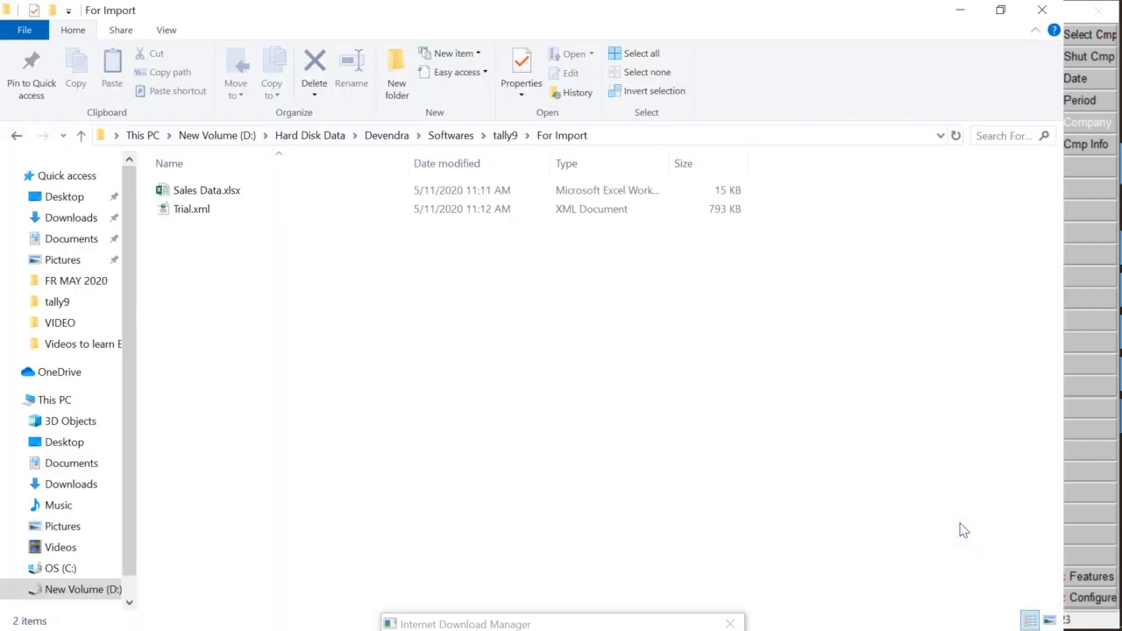
key("alt")
key("super+d")
key("alt+Tab")
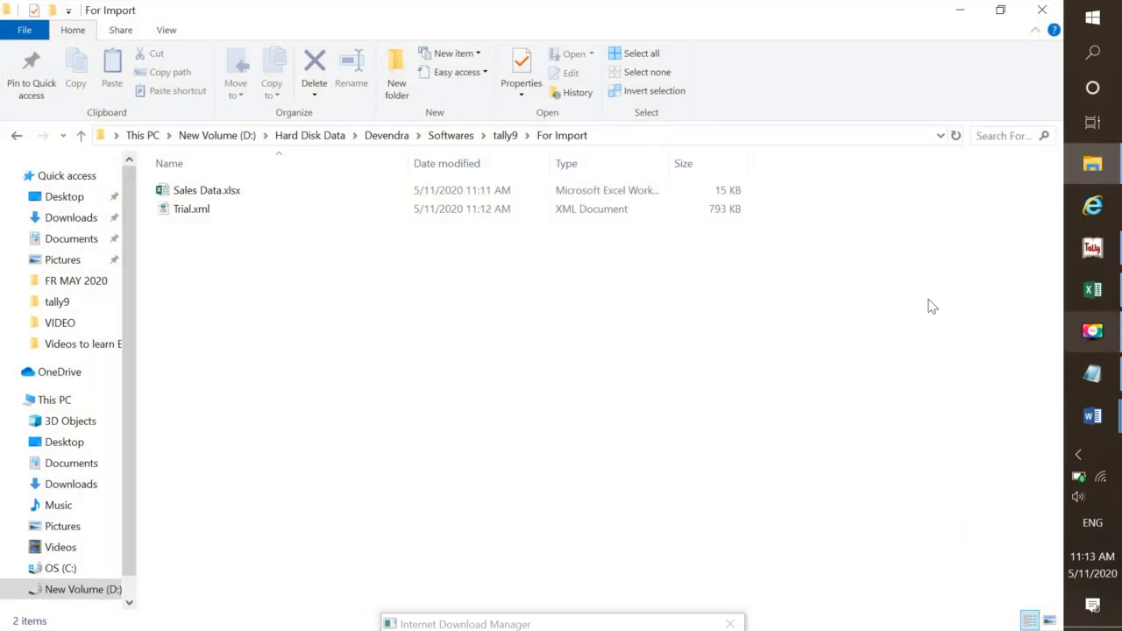
left_click(505, 137)
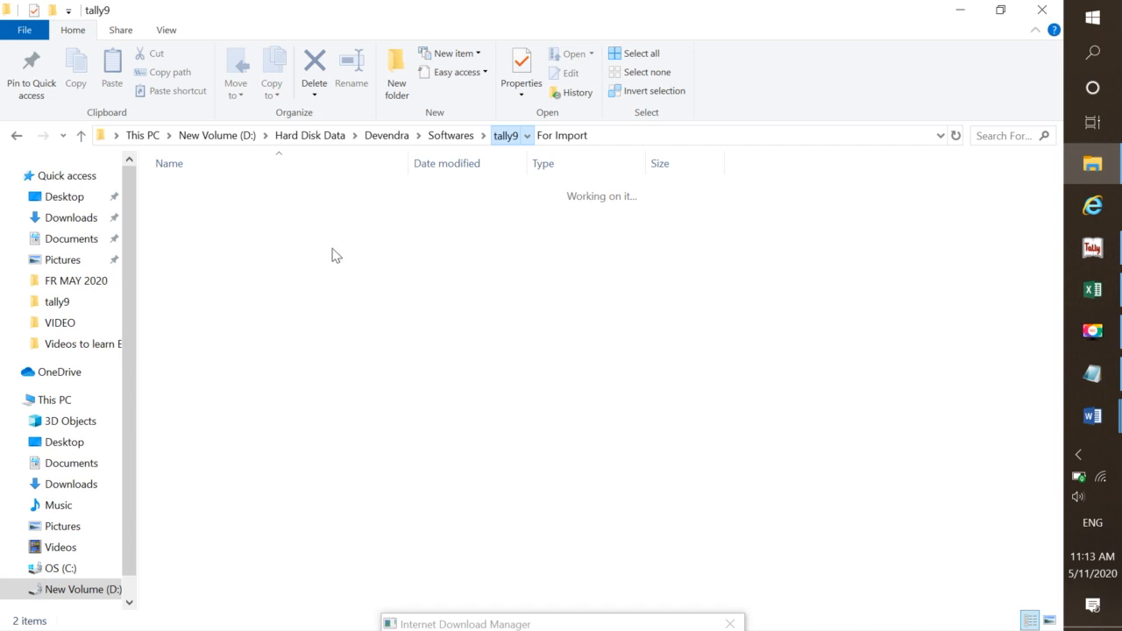
Open the tally.imp import log in Notepad and scroll to its end
left_click(220, 396)
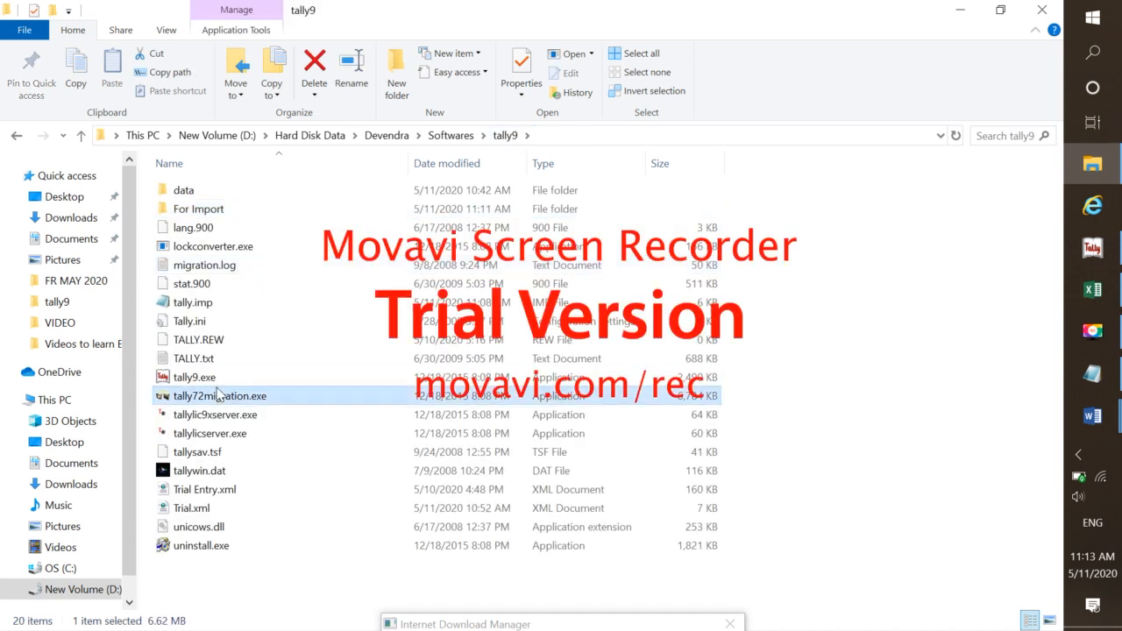
left_click(212, 378)
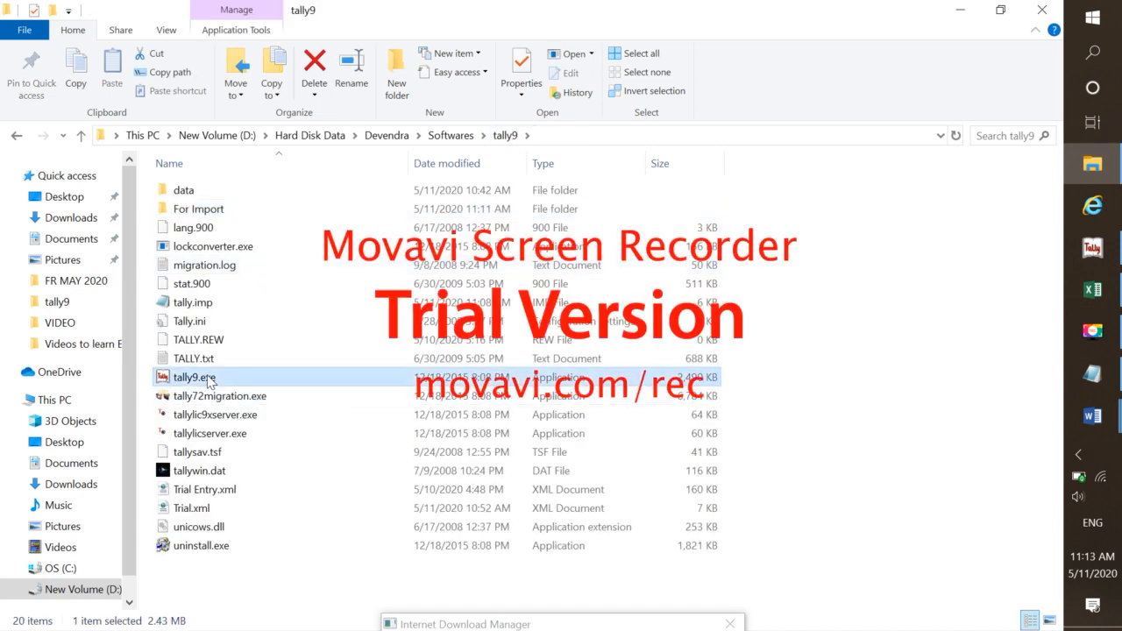
double_click(205, 303)
scroll(207, 308, "down", 3)
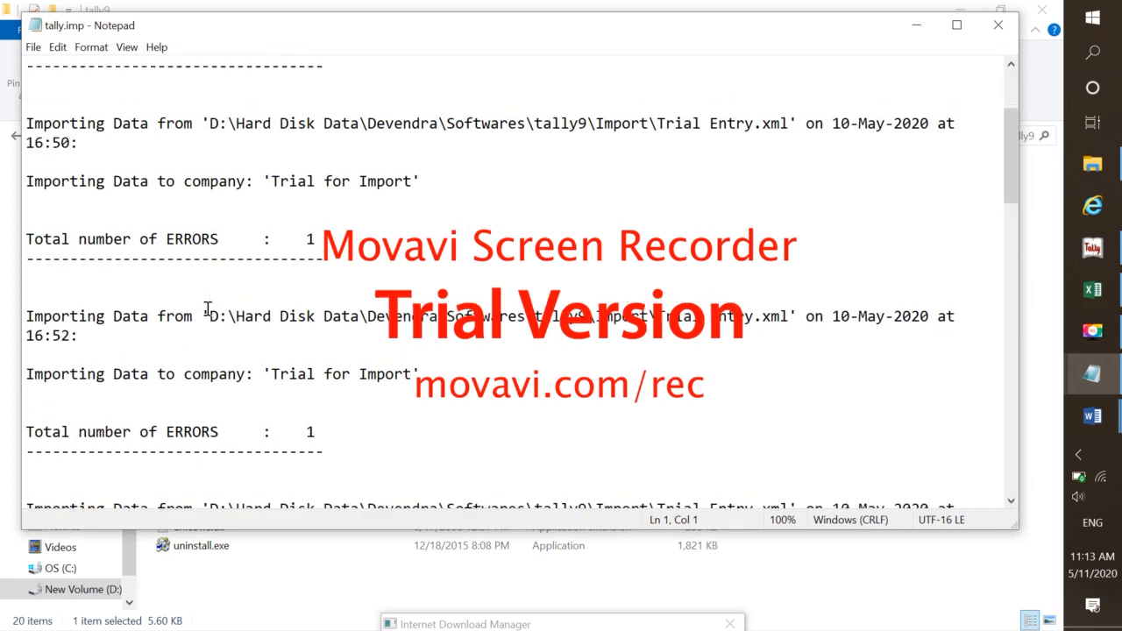
scroll(206, 309, "down", 10)
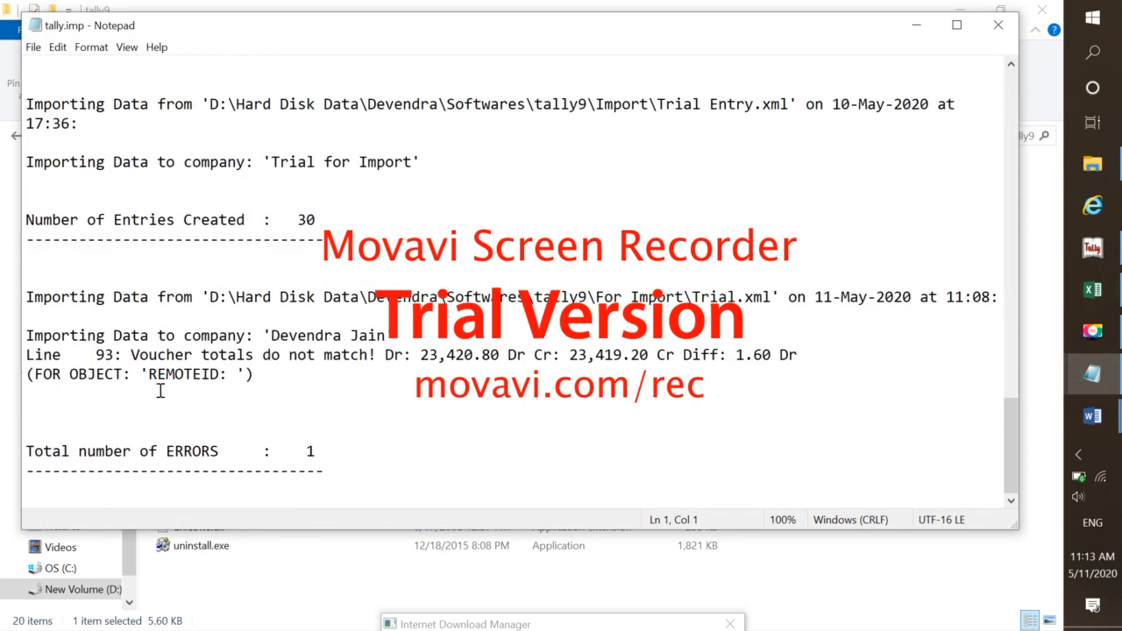
Highlight the Trial.xml line 93 voucher-totals mismatch error and its 1.60 Dr difference
left_click_drag(28, 296, 128, 310)
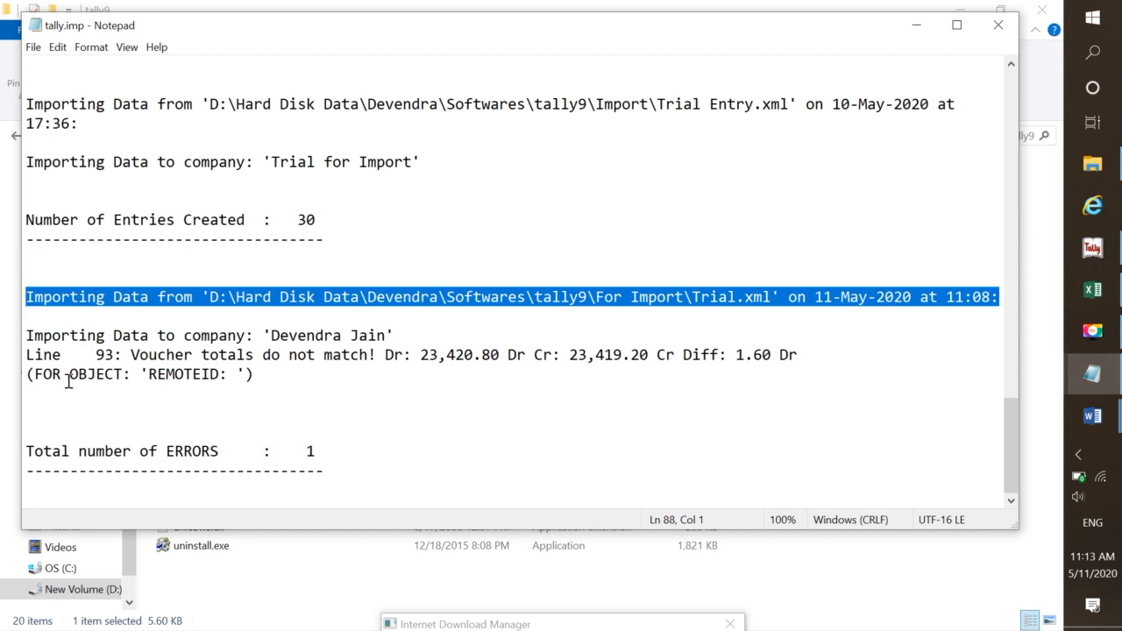
left_click_drag(37, 363, 202, 374)
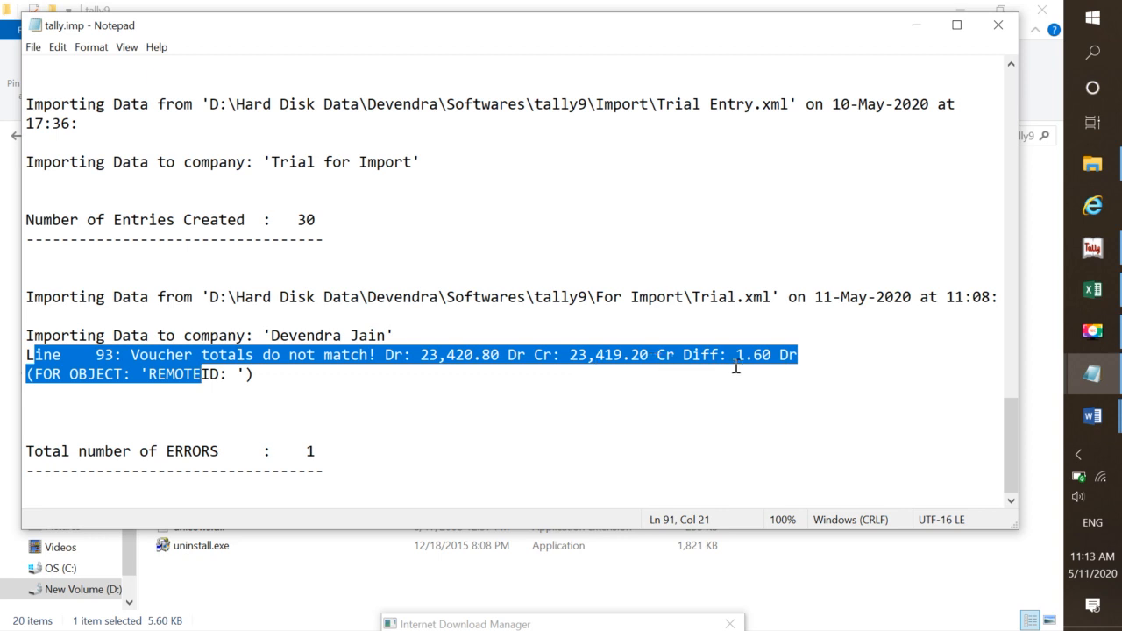
left_click(612, 375)
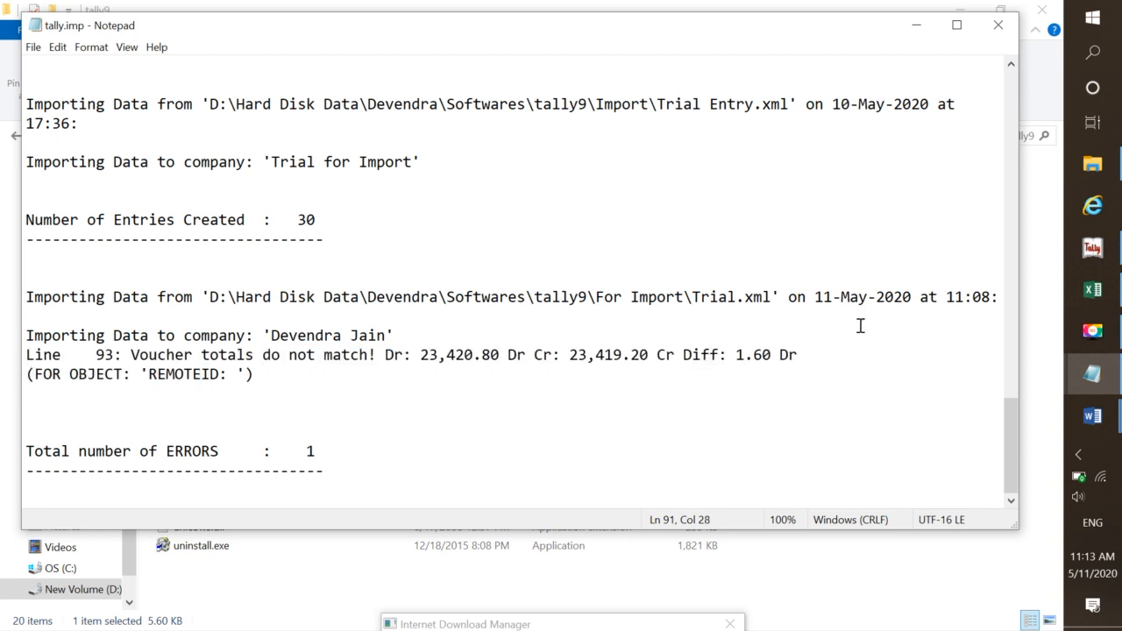
left_click_drag(728, 355, 792, 355)
left_click(604, 375)
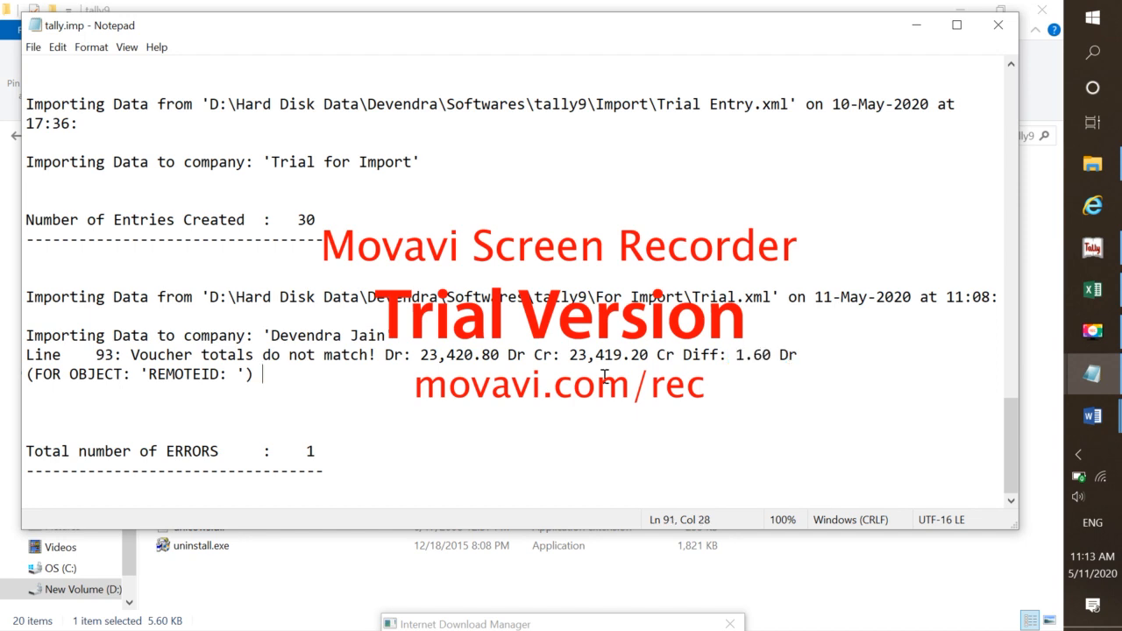
key("alt+Tab")
key("alt+Tab")
key("alt+Tab")
key("alt+Tab")
key("alt+Tab")
key("alt+Tab")
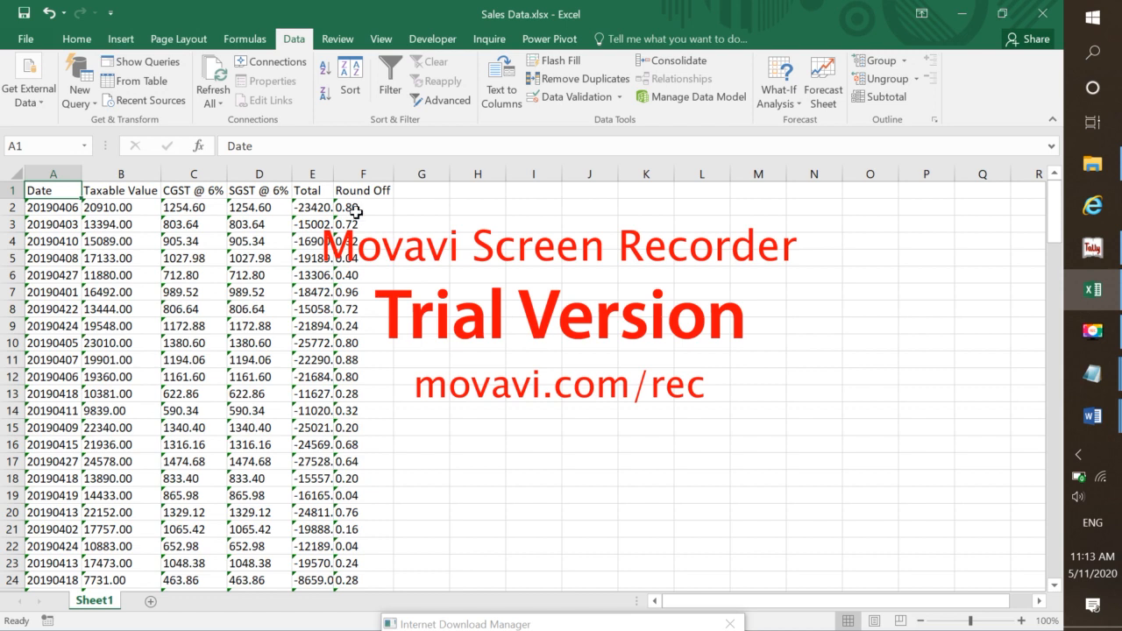
Check the 0.80 Round Off value in cell F2, then return to Trial.xml in Notepad
left_click(355, 208)
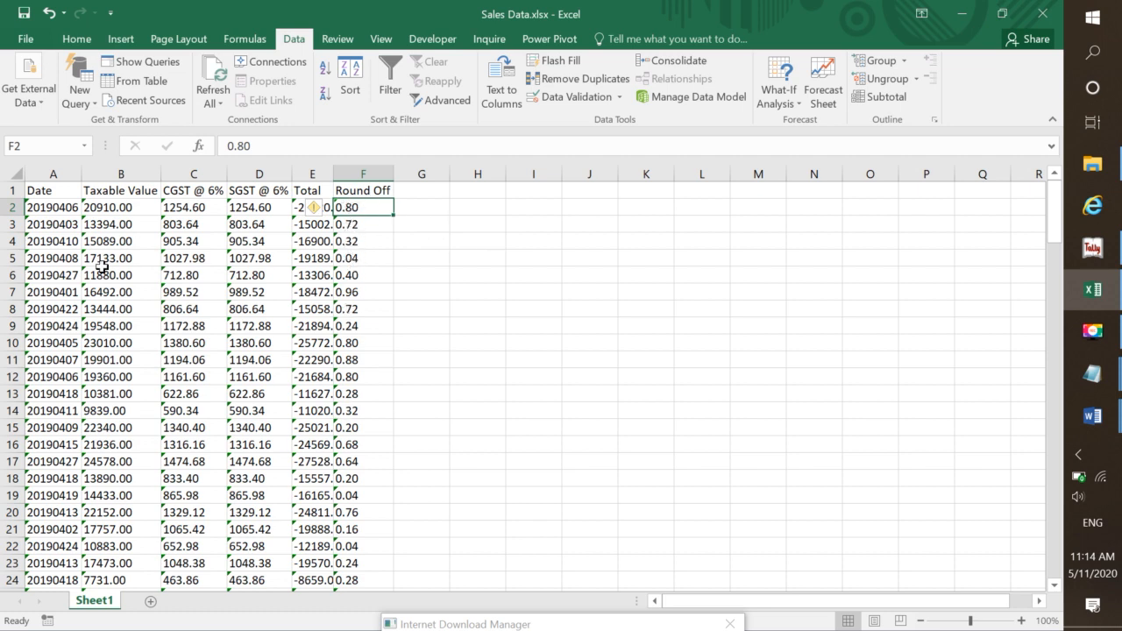
key("alt+Tab")
key("Tab")
key("Tab")
key("Tab")
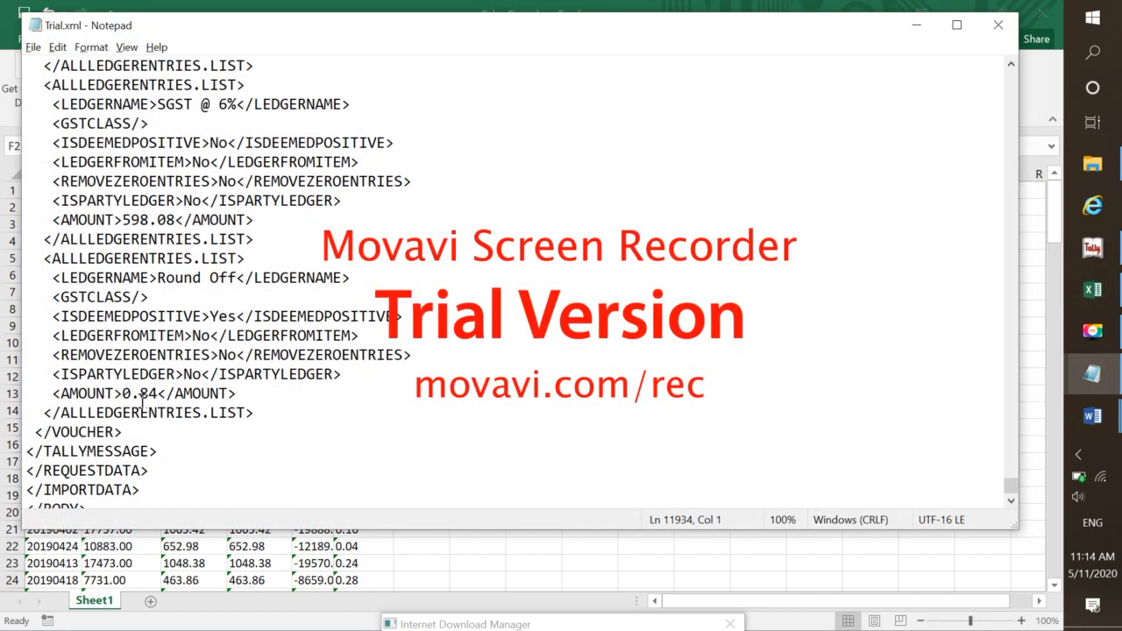
Scroll back through Trial.xml's earlier vouchers, then switch to Tally 9's Gateway of Tally
scroll(140, 399, "up", 10)
scroll(141, 399, "up", 5)
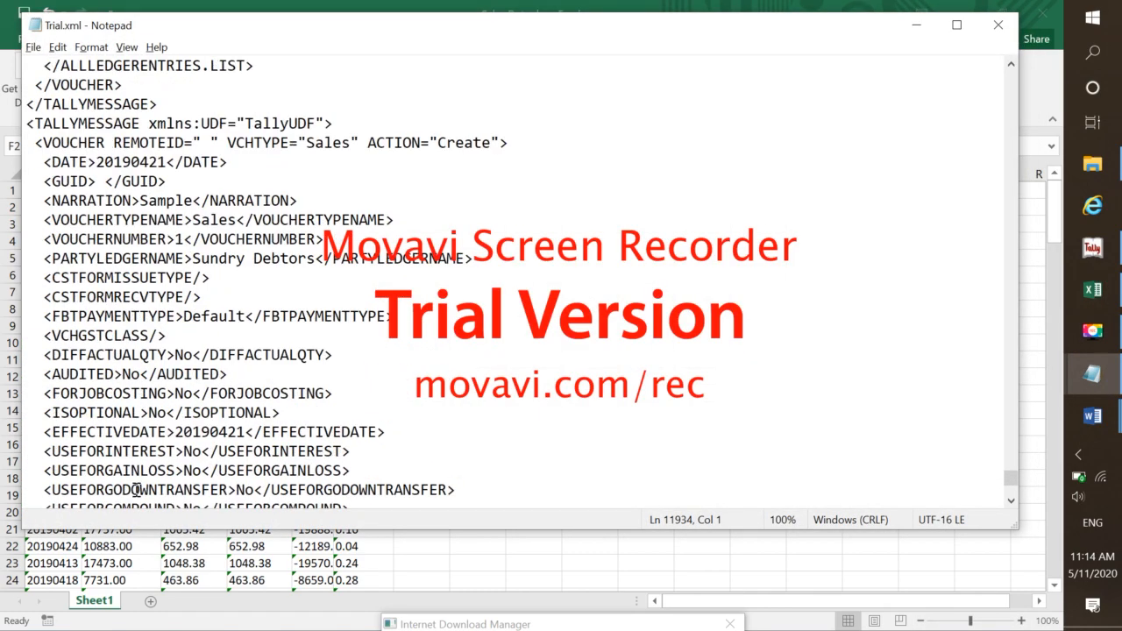
scroll(136, 490, "up", 20)
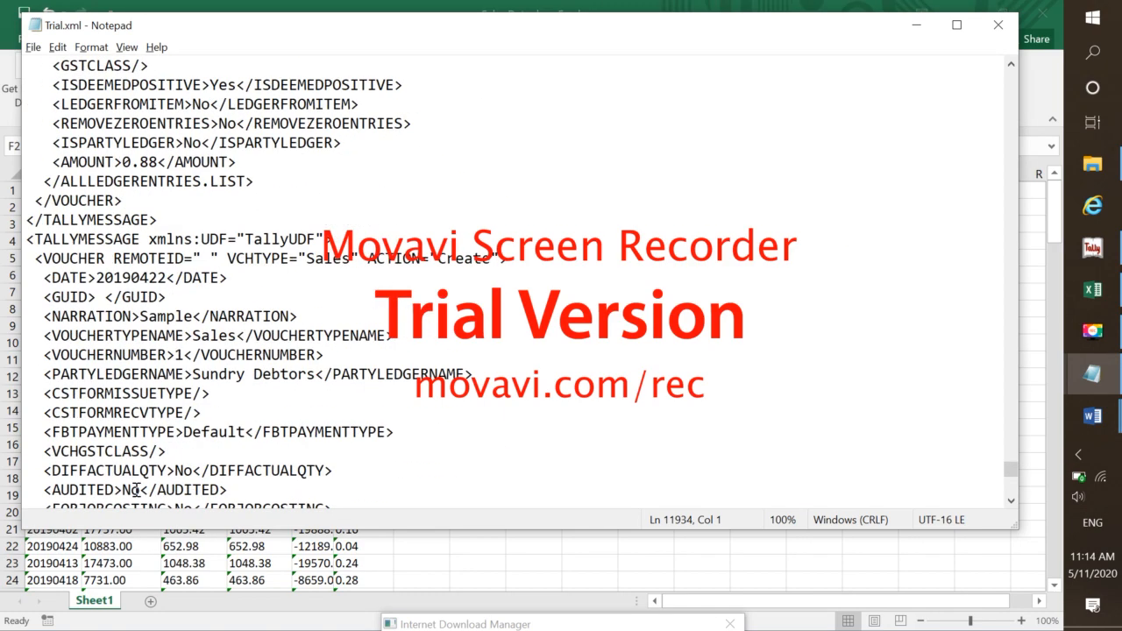
key("alt+Tab")
key("alt+Tab")
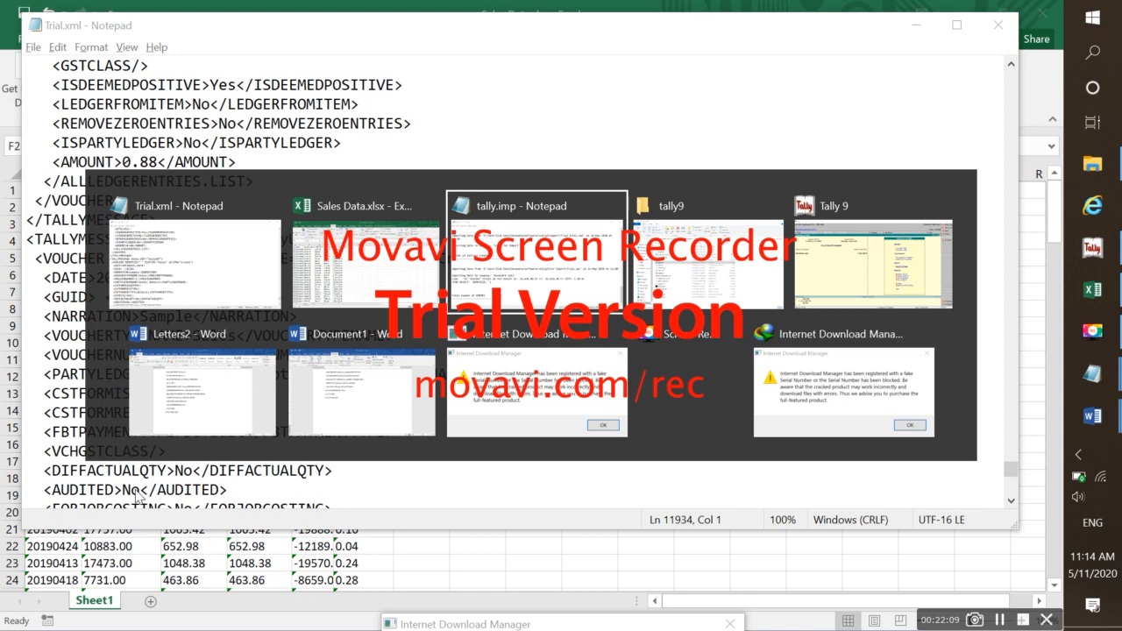
key("alt+Tab")
key("alt+Tab")
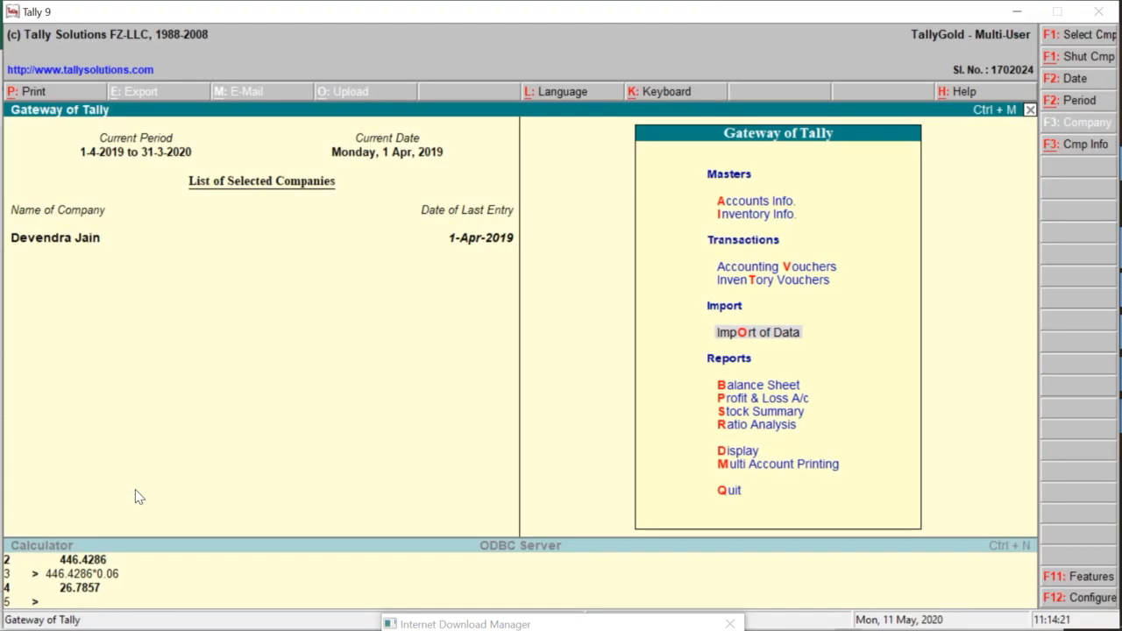
Re-run the voucher import from Trial.xml through Tally's Import of Data menu
key("Up")
key("Down")
key("Return")
key("Down")
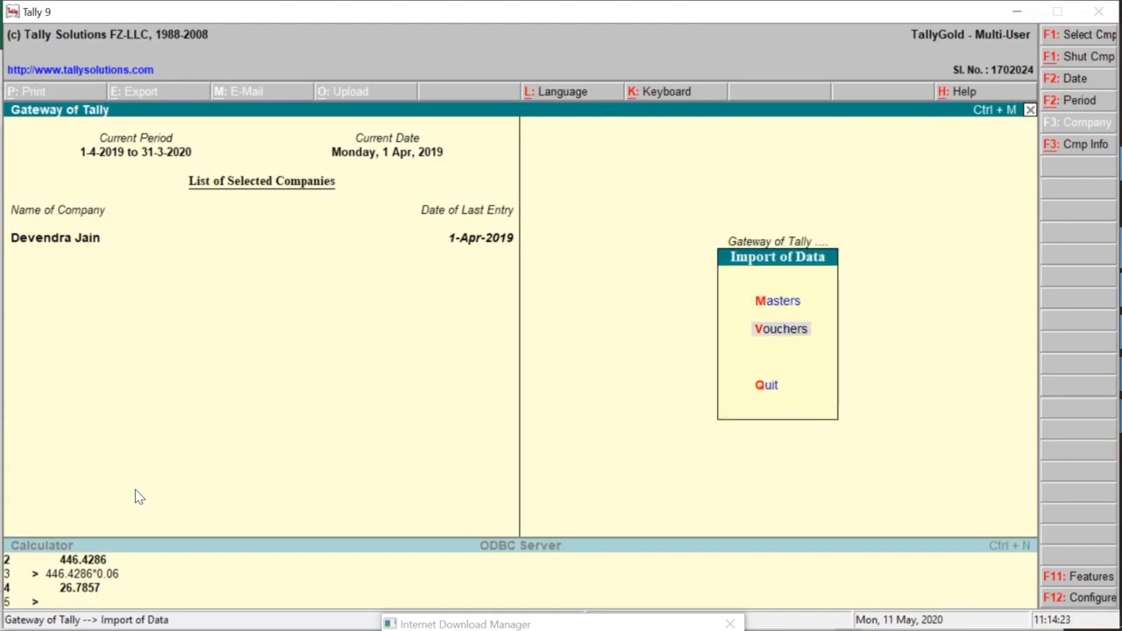
key("Return")
key("Return")
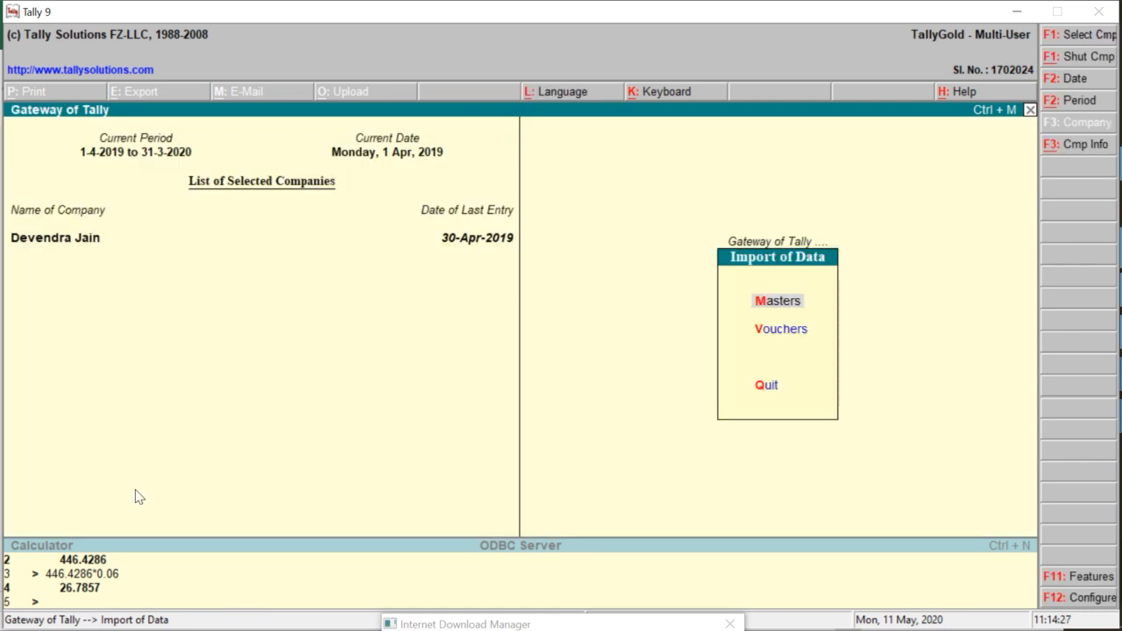
key("Escape")
key("Escape")
key("n")
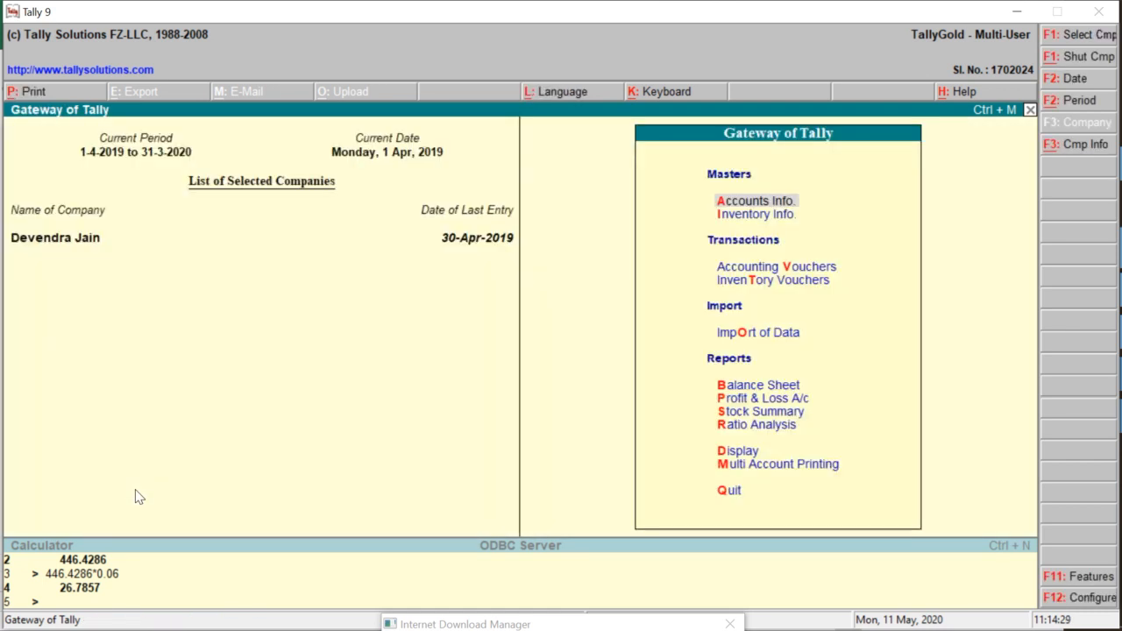
Open the Day Book and set its period to end on 30-Apr-2019
key("d")
key("y")
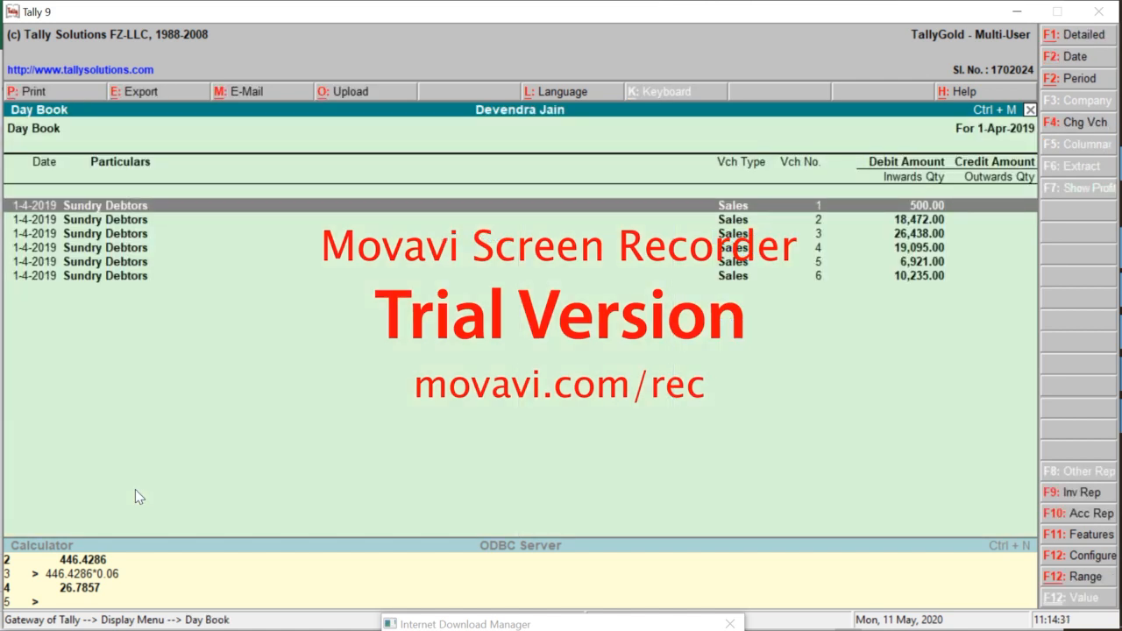
key("alt+F2")
key("Return")
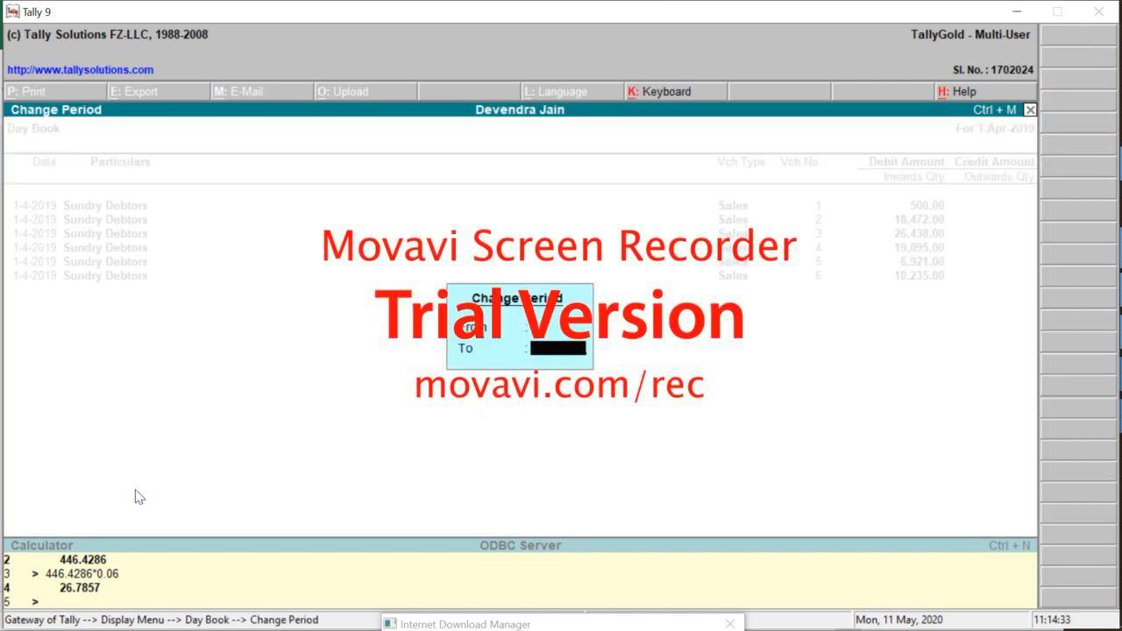
type("30")
key("Return")
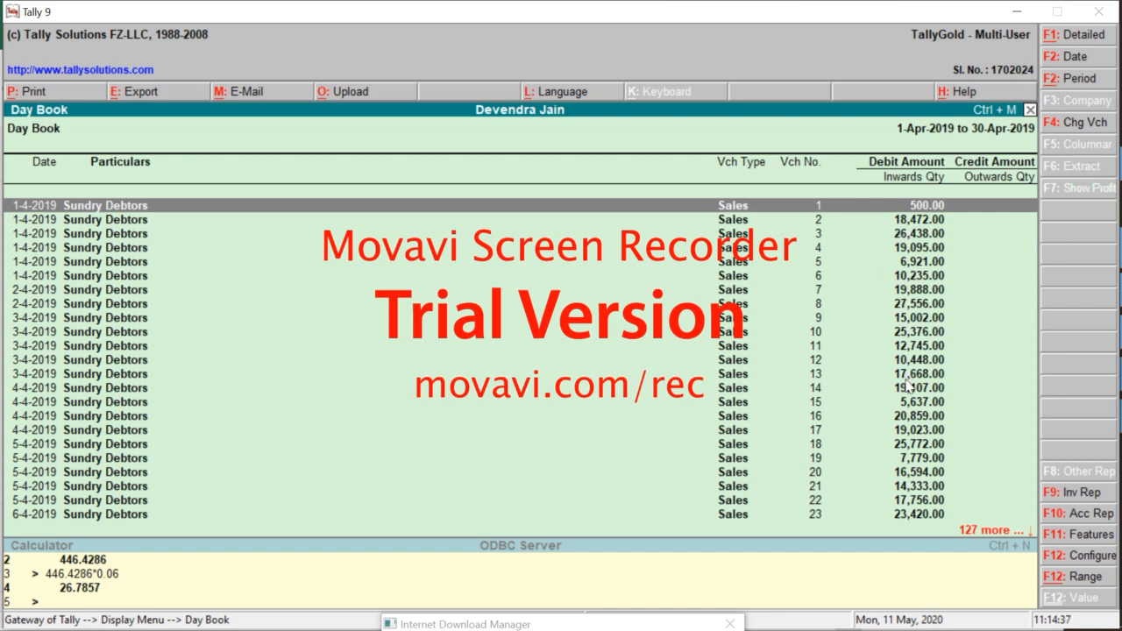
Browse the April sales vouchers and inspect voucher 80's entries before switching away
key("Down")
key("Down")
key("Down")
key("Down")
key("Down")
key("Down")
key("Down")
key("Down")
key("Down")
key("Down")
key("Down")
key("Down")
key("Down")
key("Down")
key("Down")
key("Down")
key("Down")
key("Down")
key("Down")
key("Down")
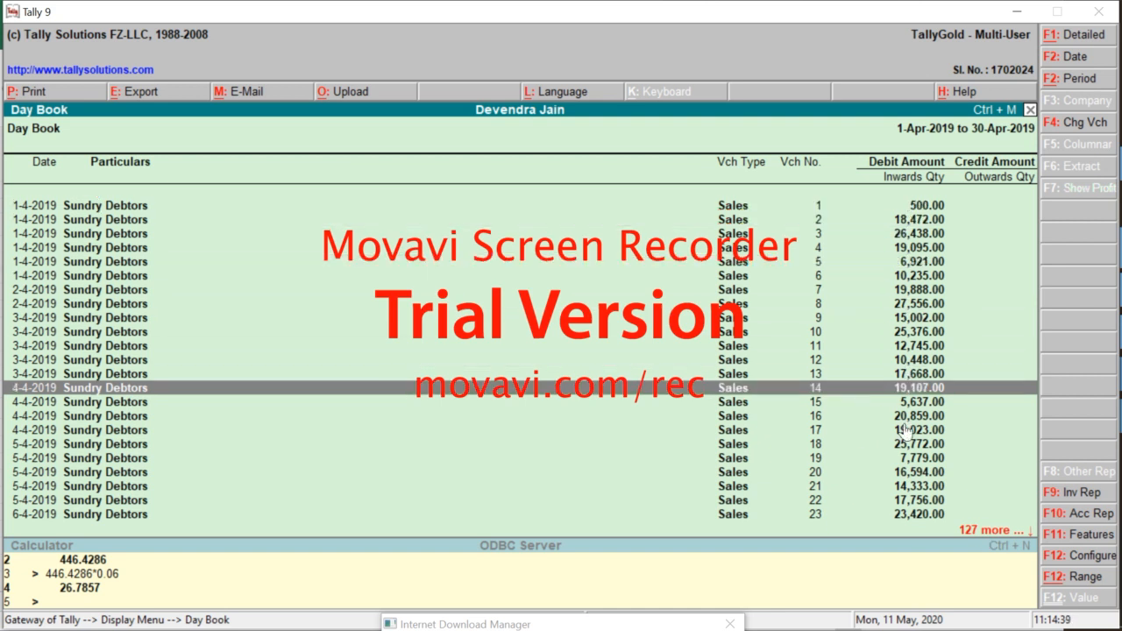
key("Down")
key("Down")
key("Down")
key("Down")
key("Down")
key("Down")
key("Down")
key("Down")
key("Down")
key("Down")
key("Down")
key("Down")
key("Down")
key("Down")
key("Down")
key("Down")
key("Down")
key("Down")
key("Down")
key("Down")
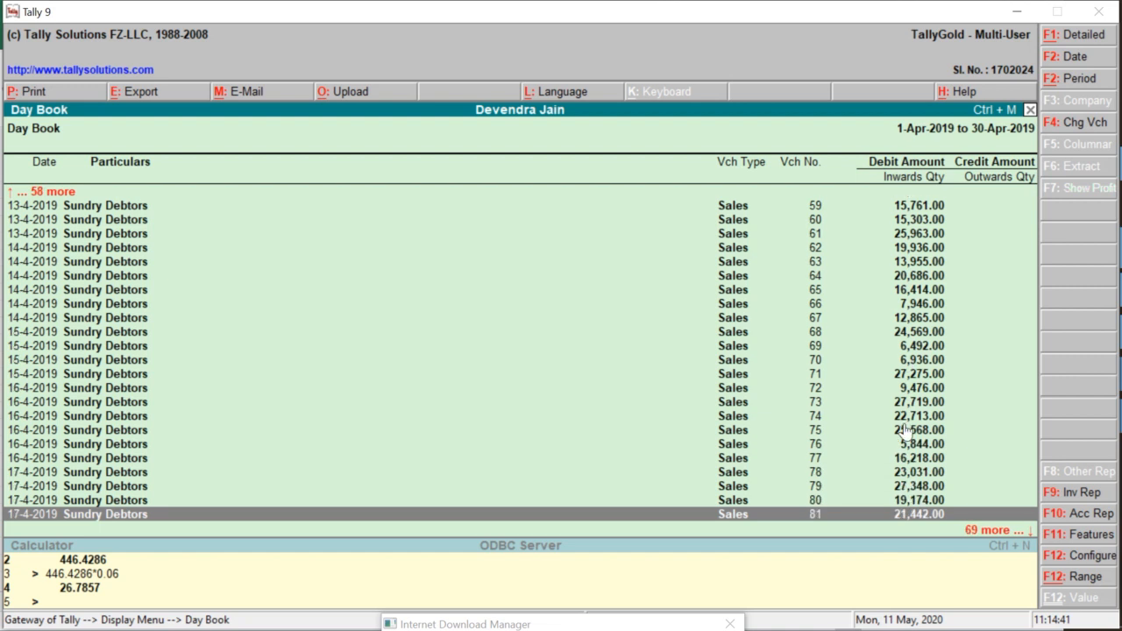
key("Down")
key("Down")
key("Down")
key("Down")
key("Down")
key("Down")
key("Down")
key("Down")
key("Down")
key("Down")
key("Down")
key("Down")
key("Down")
key("Down")
key("Down")
key("Down")
key("Down")
key("Down")
key("Down")
key("Down")
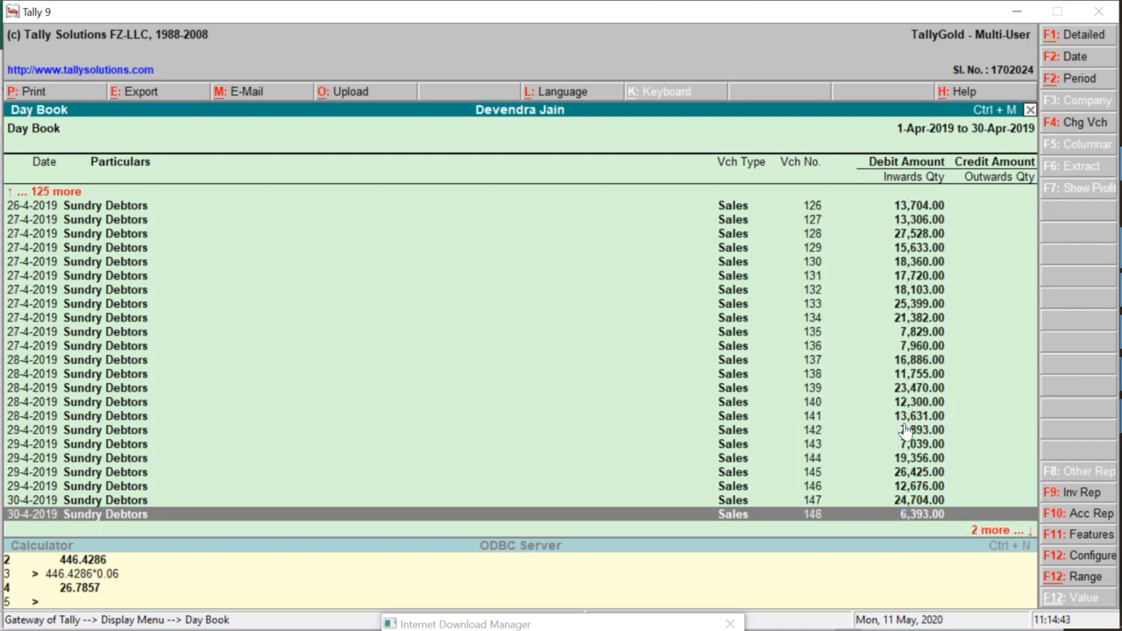
key("Up")
key("Up")
key("Up")
key("Up")
key("Up")
key("Up")
key("Up")
key("Up")
key("Up")
key("Up")
key("Up")
key("Up")
key("Up")
key("Up")
key("Up")
key("Up")
key("Up")
key("Up")
key("Up")
key("Up")
key("Up")
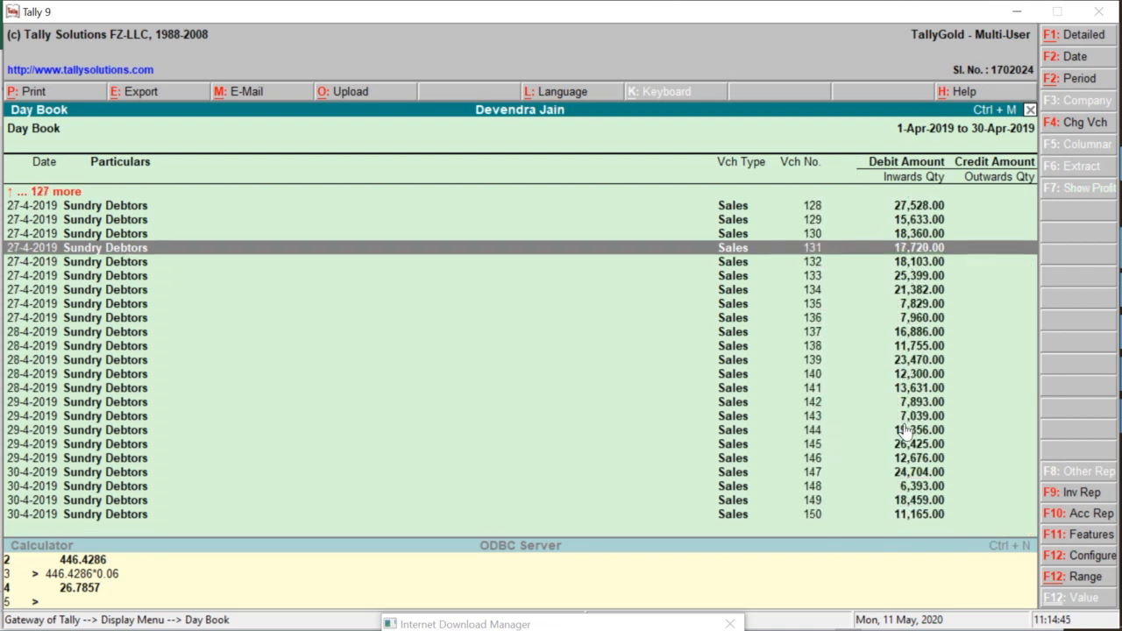
key("Up")
key("Up")
key("Up")
key("Up")
key("Up")
key("Up")
key("Up")
key("Up")
key("Up")
key("Up")
key("Up")
key("Up")
key("Up")
key("Up")
key("Up")
key("Up")
key("Up")
key("Up")
key("Up")
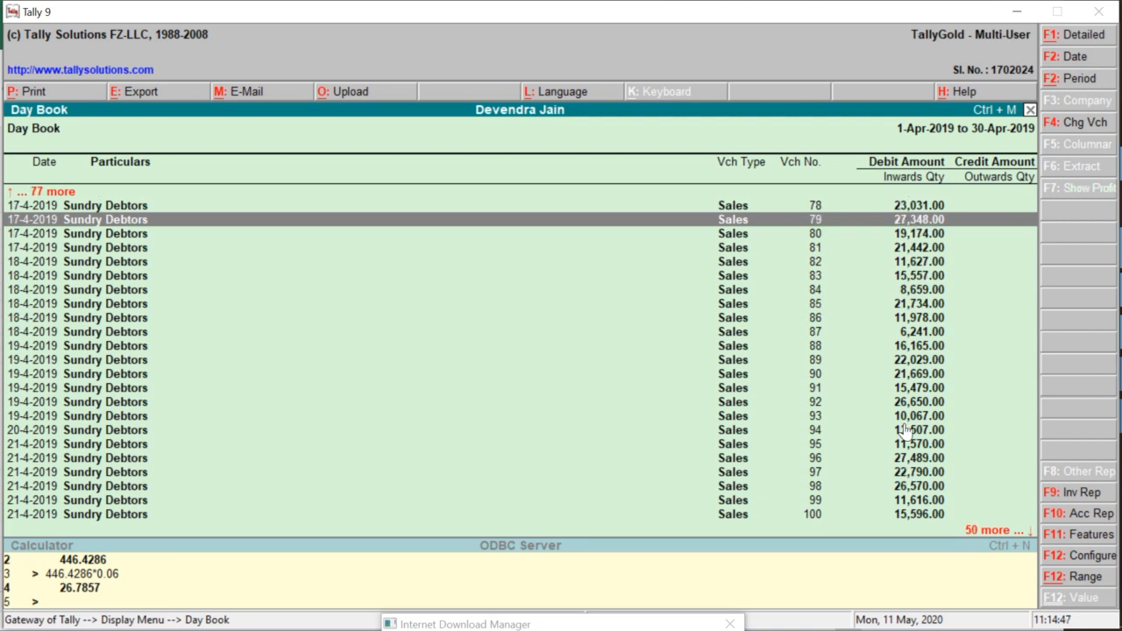
key("Down")
key("Return")
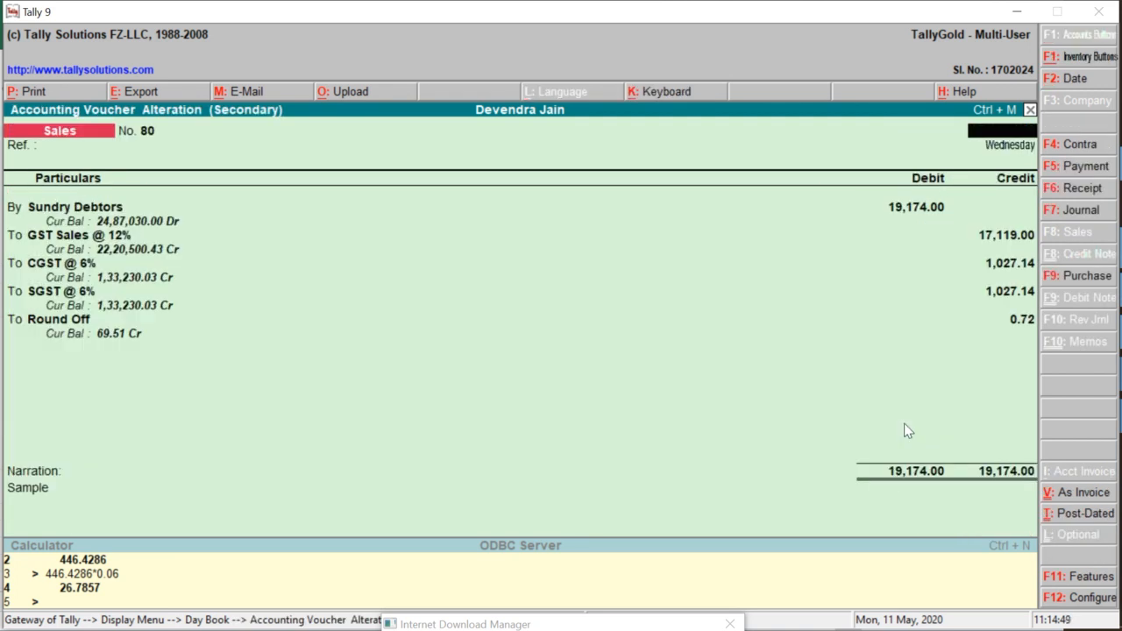
key("Escape")
key("alt+Tab")
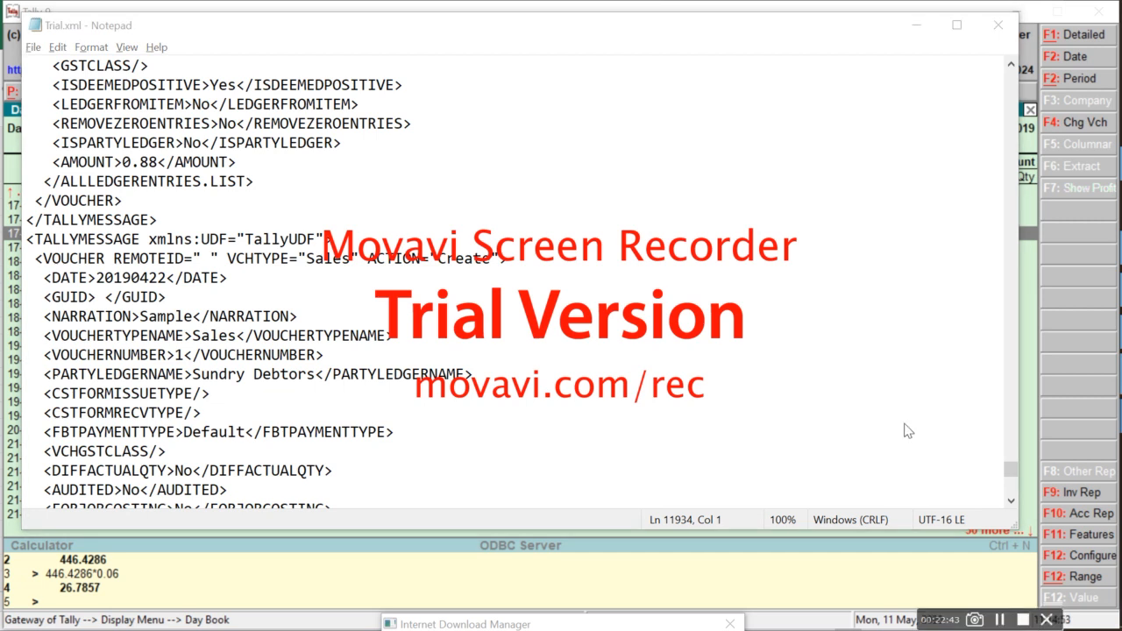
Enter the heading Narration in cell G1 of the Sales Data sheet
key("alt+Tab")
key("alt+Tab")
key("alt+Tab")
key("alt+shift+Tab")
key("Right")
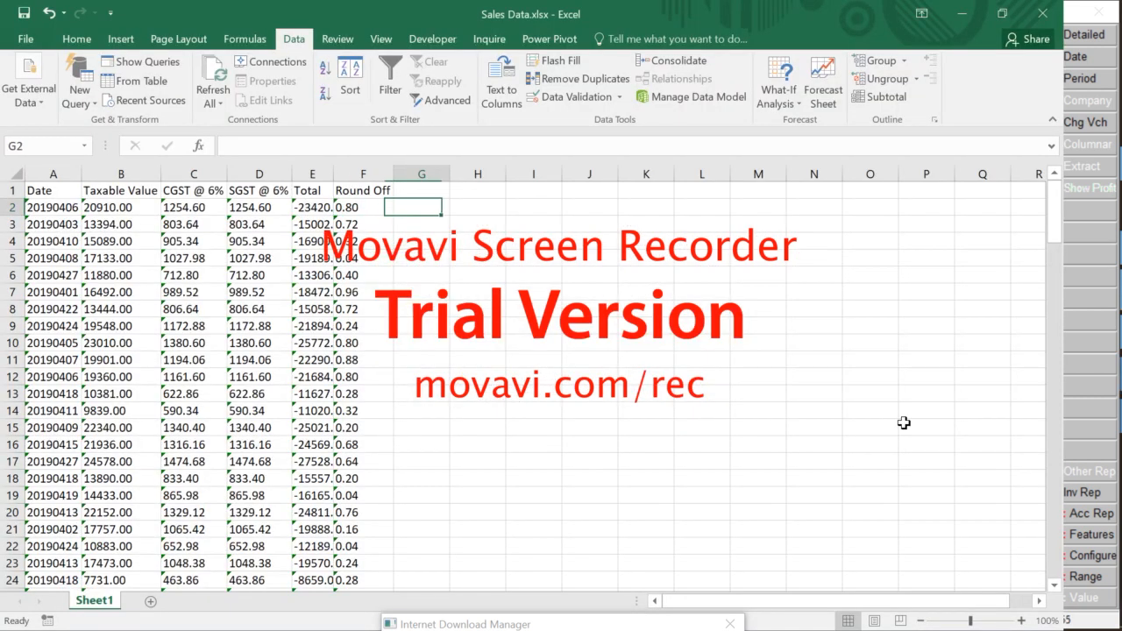
key("Up")
type("Narra")
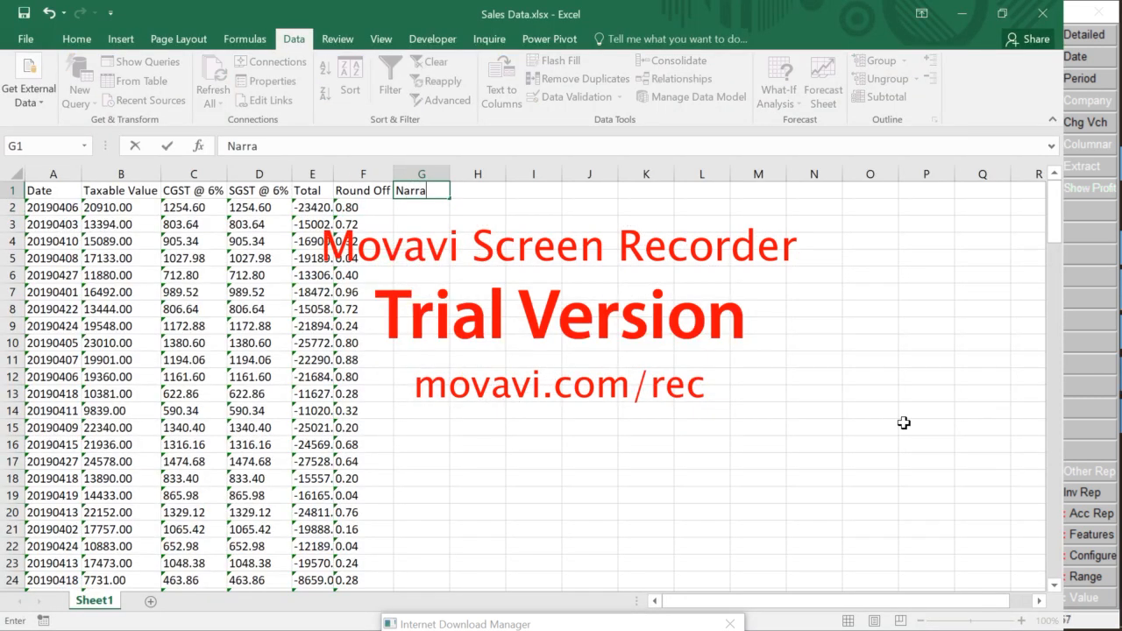
type("tion")
key("Return")
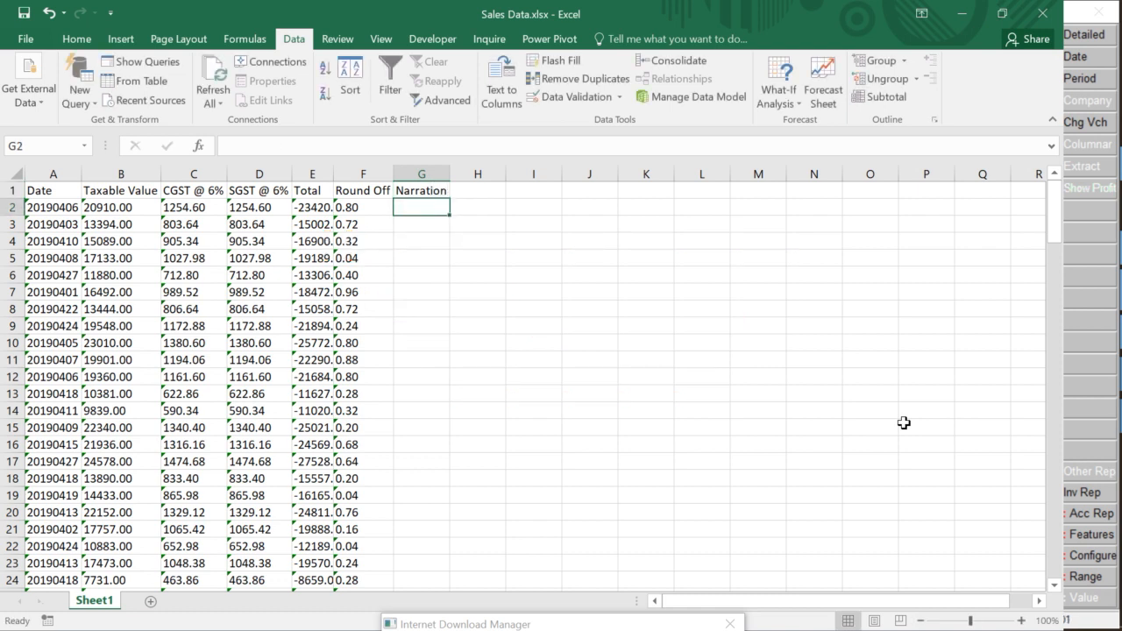
Bring the Word voucher template Document1 to the front
key("alt+Tab")
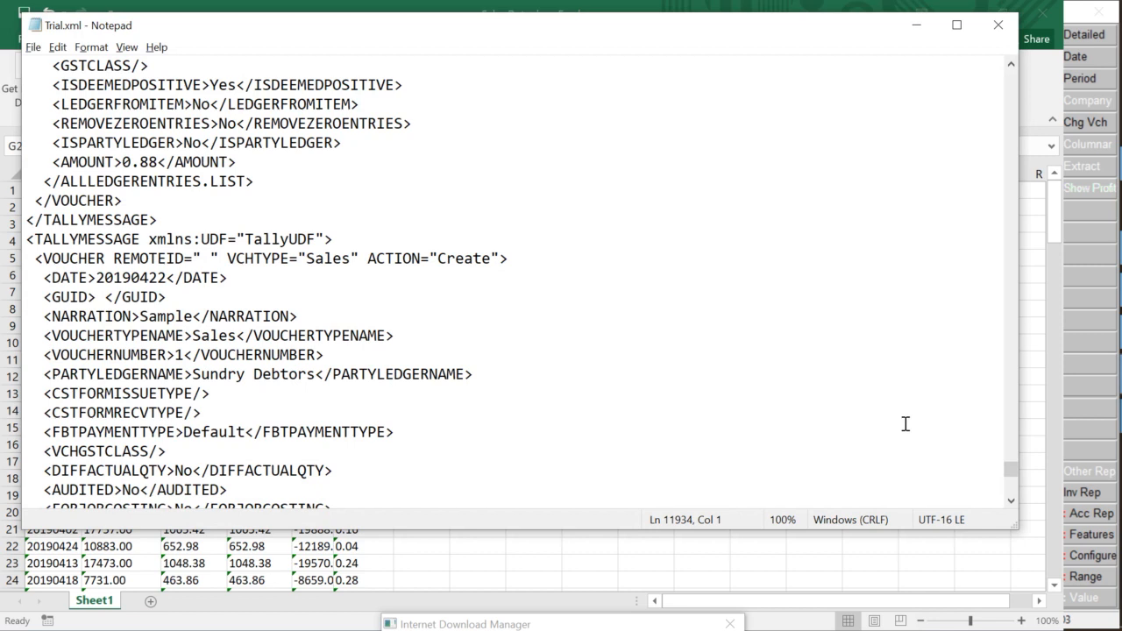
key("alt+Tab")
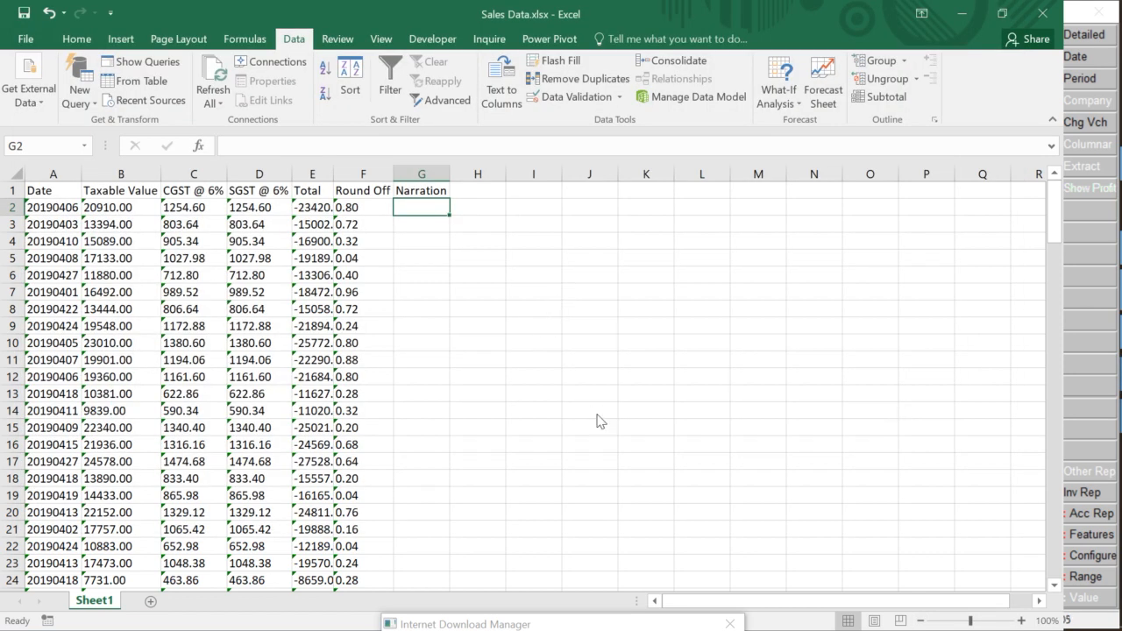
key("alt+Tab")
key("Tab")
key("Tab")
key("Tab")
key("Tab")
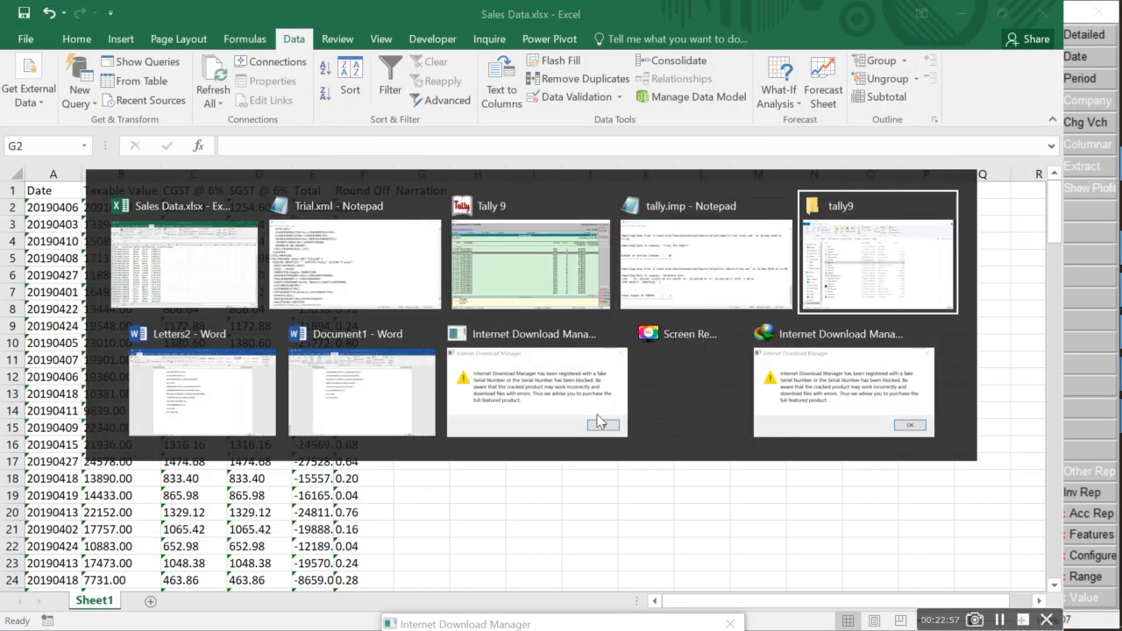
key("Escape")
key("alt+Tab")
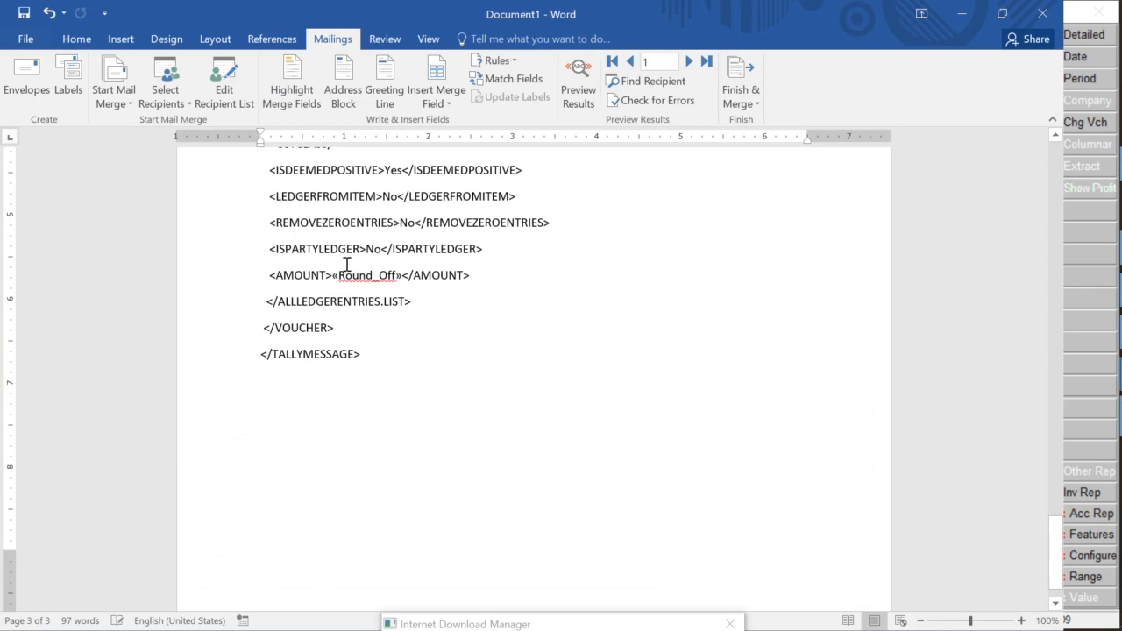
scroll(383, 418, "up", 15)
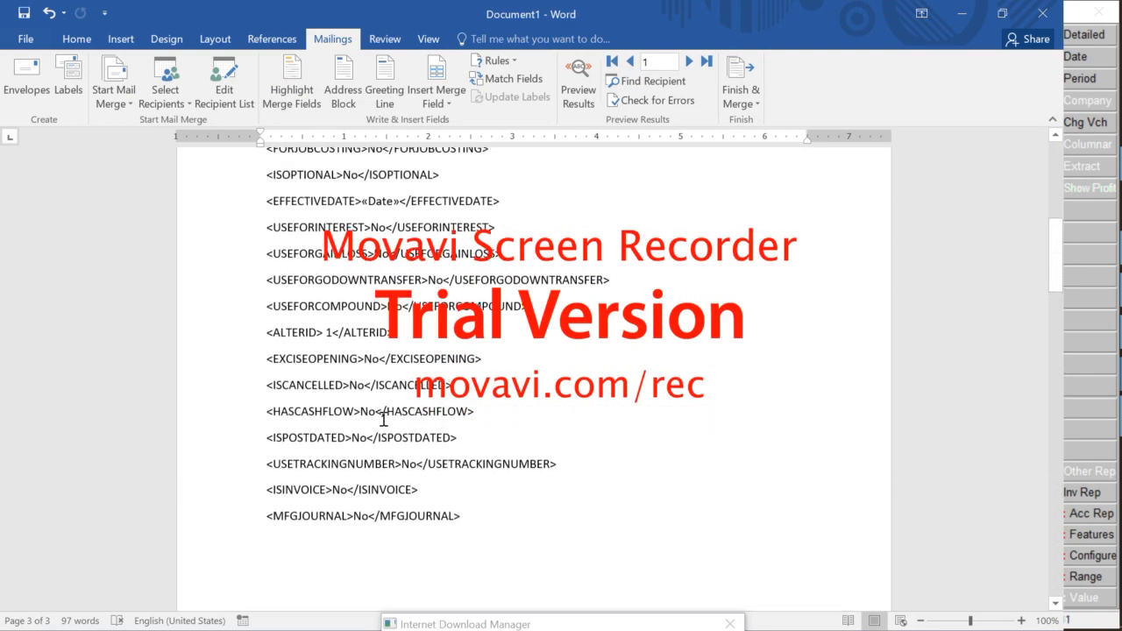
scroll(387, 487, "up", 6)
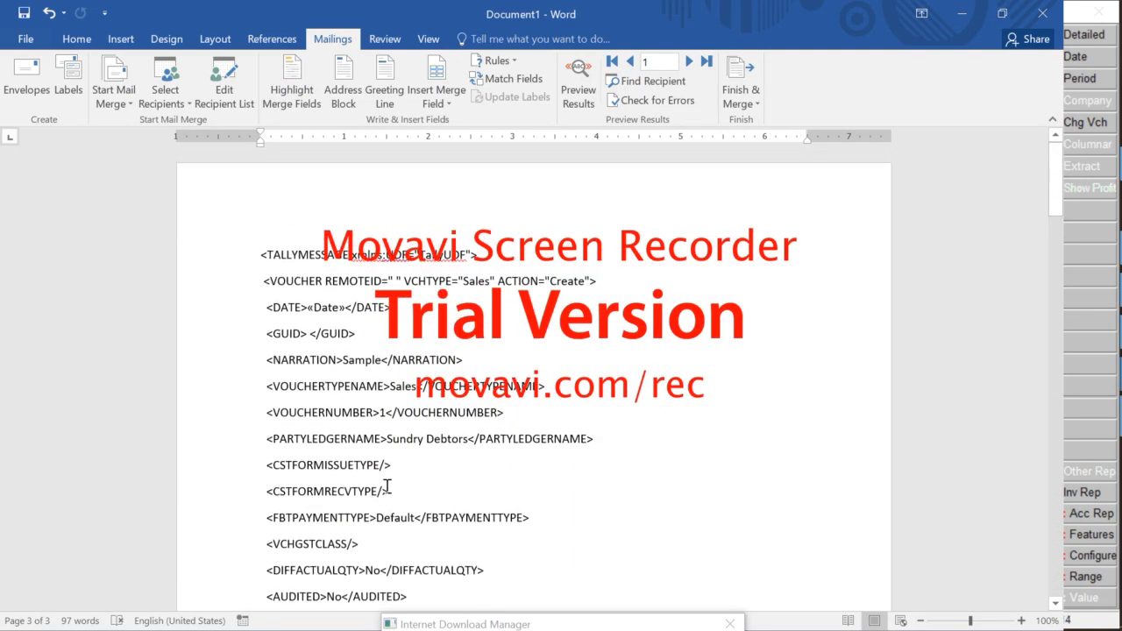
left_click(390, 361)
left_click_drag(342, 360, 381, 360)
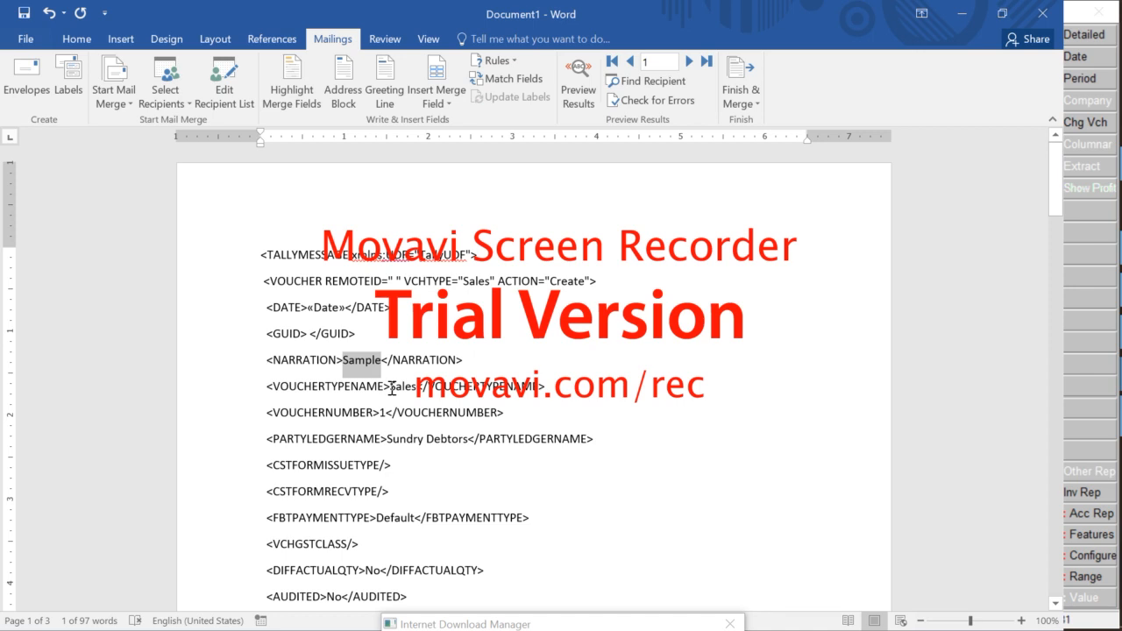
left_click_drag(390, 387, 416, 387)
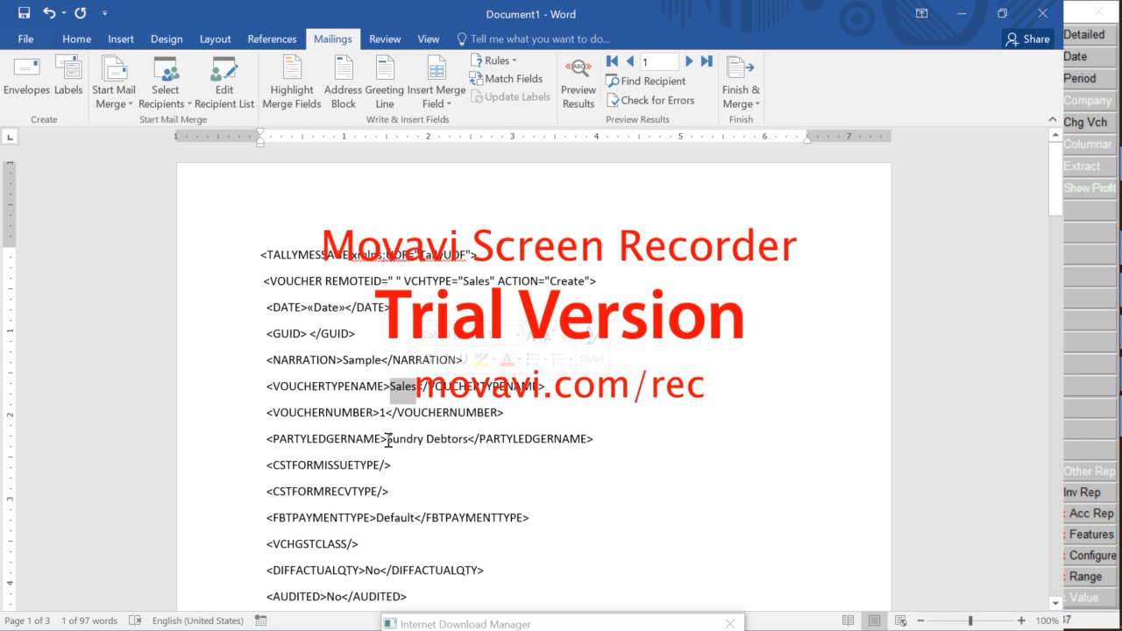
left_click_drag(401, 440, 462, 441)
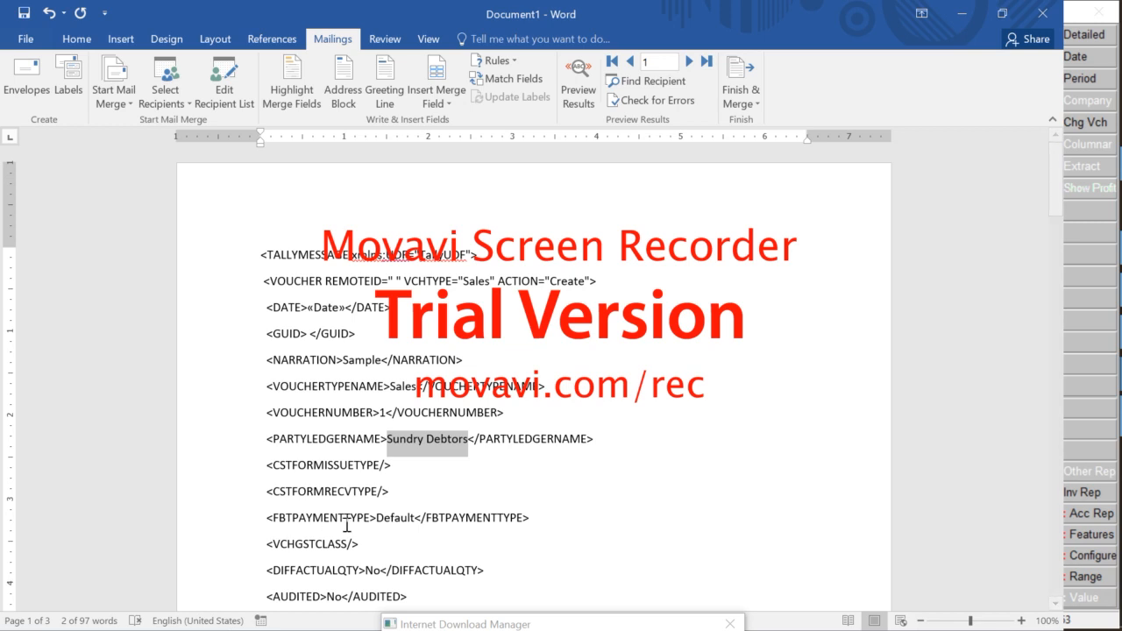
scroll(347, 524, "down", 5)
scroll(419, 399, "up", 4)
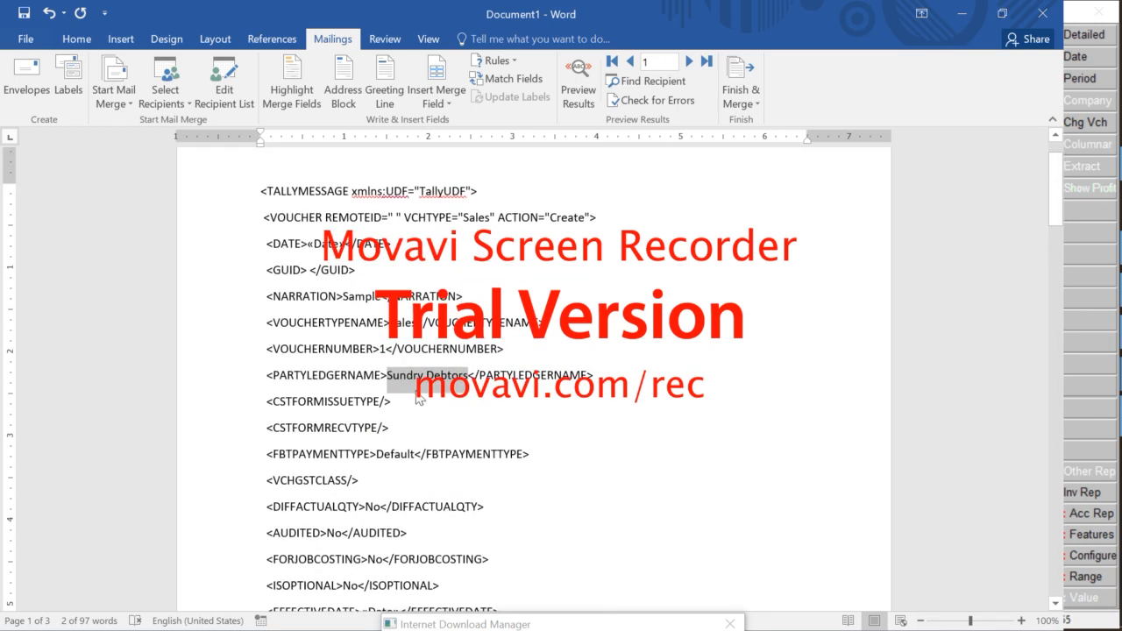
Insert a blank column B before Taxable Value and head it Ledger Dr
key("alt+Tab")
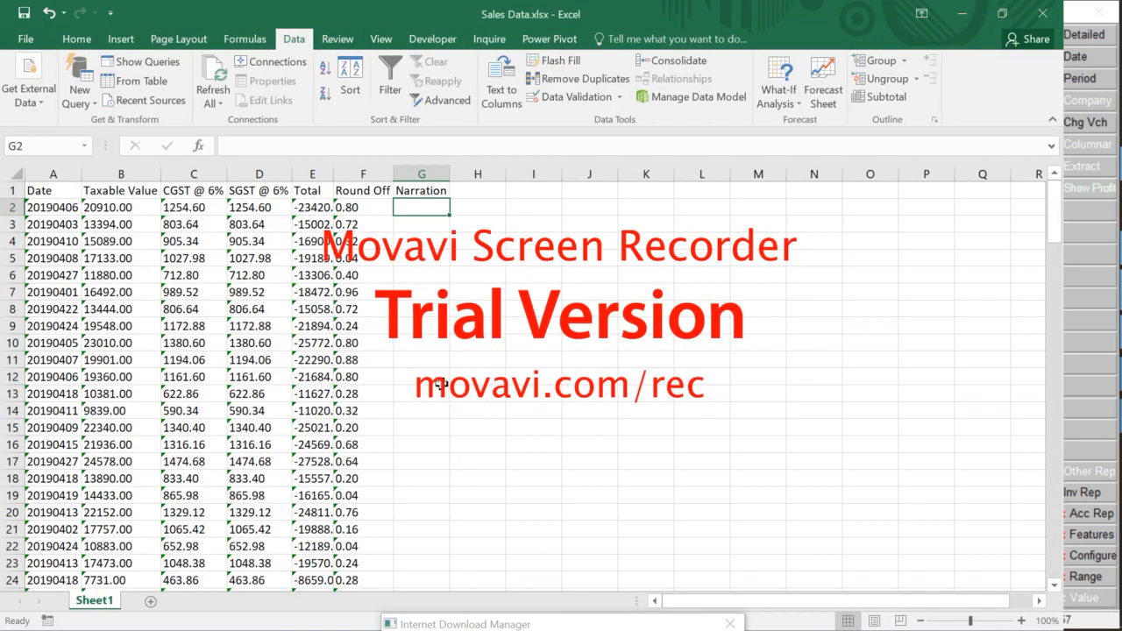
key("ctrl+shift+Down")
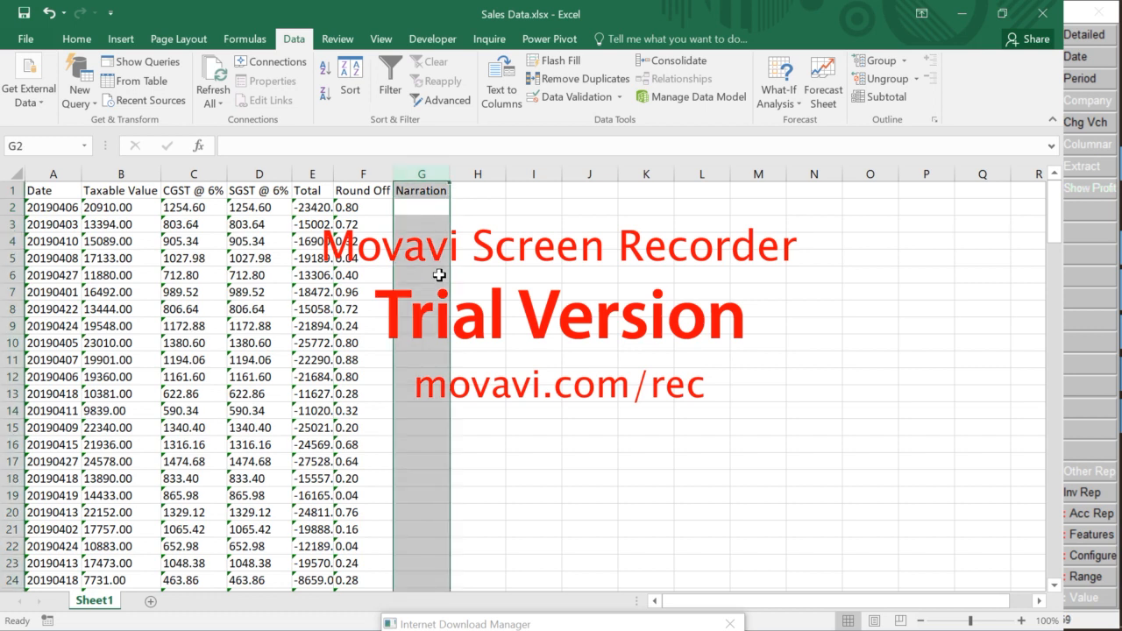
key("Left")
key("Left")
key("Left")
key("Left")
key("Left")
key("ctrl+shift+Down")
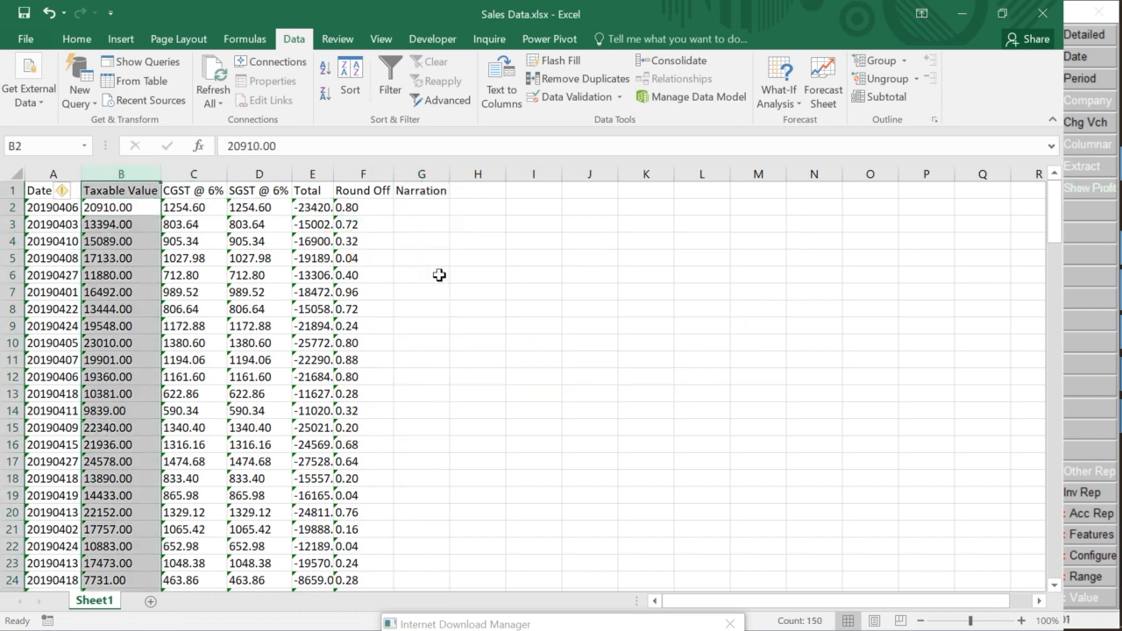
key("ctrl+shift+plus")
key("ctrl+Home")
key("Right")
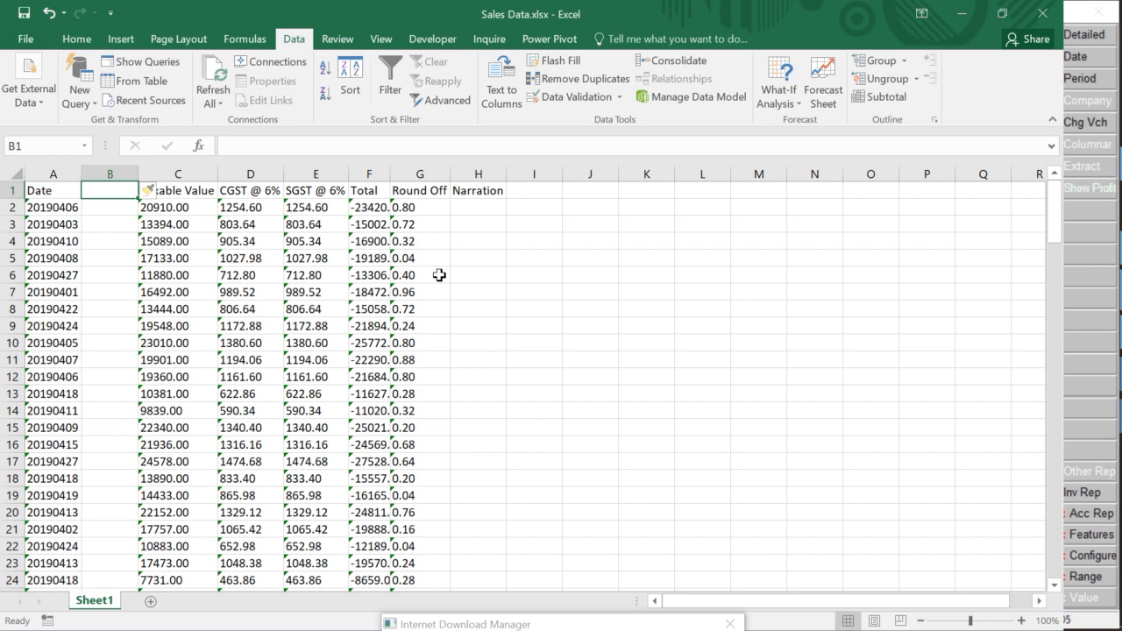
type("D")
key("BackSpace")
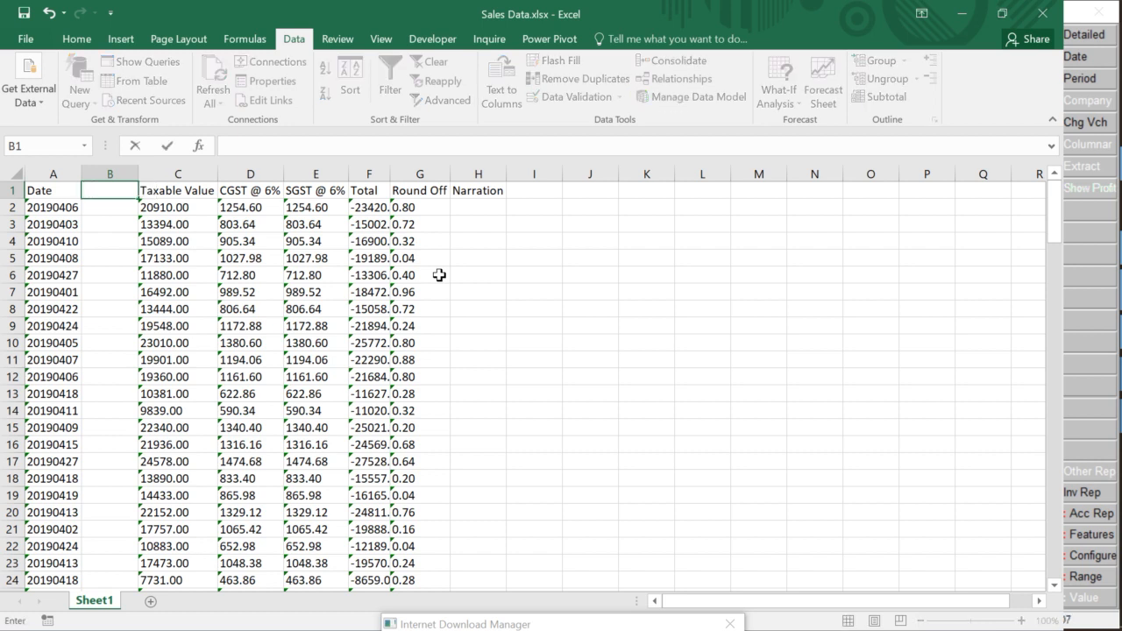
type("Ledger Dr")
key("Return")
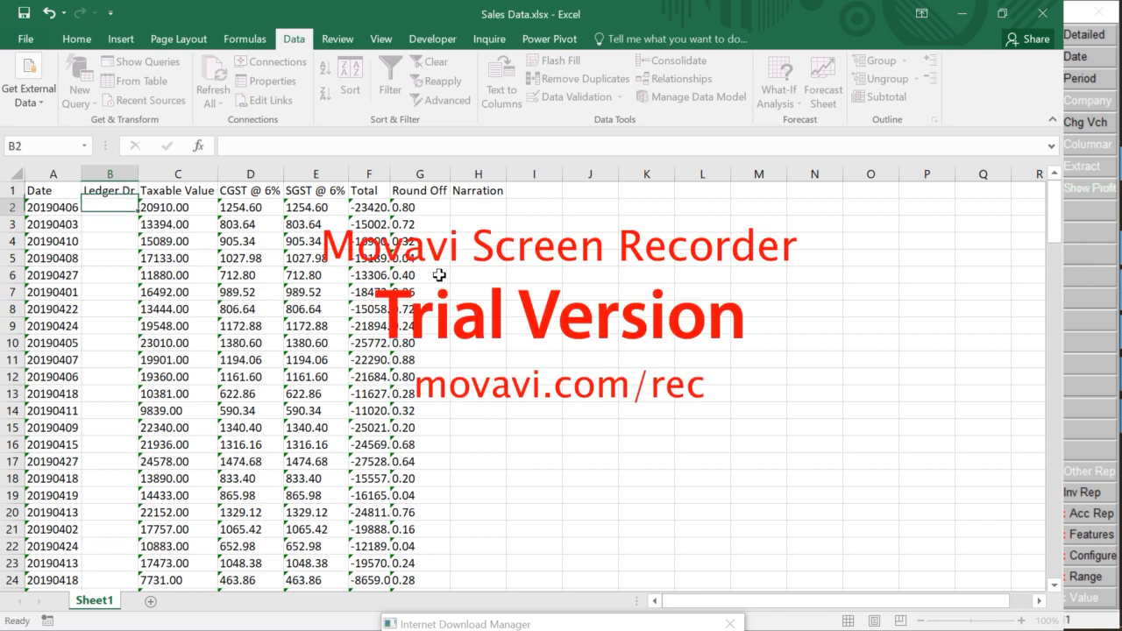
Enter four party names in cells B2:B5 under Ledger Dr
key("Up")
key("Down")
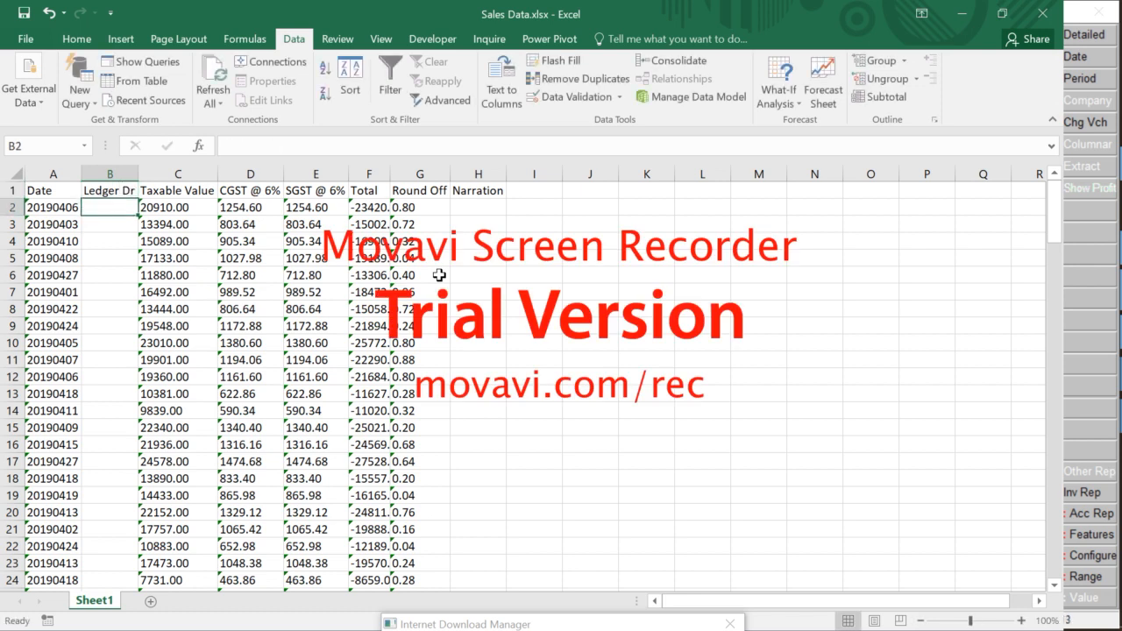
type("Deb")
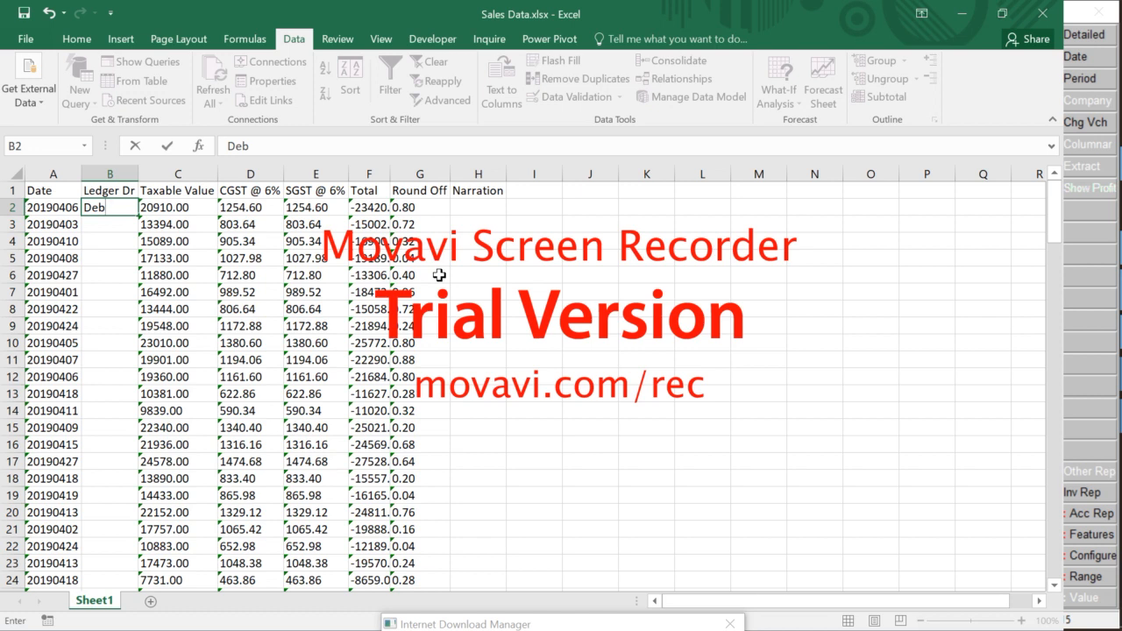
key("BackSpace")
type("vem")
key("BackSpace")
type("d")
key("BackSpace")
type("ndra")
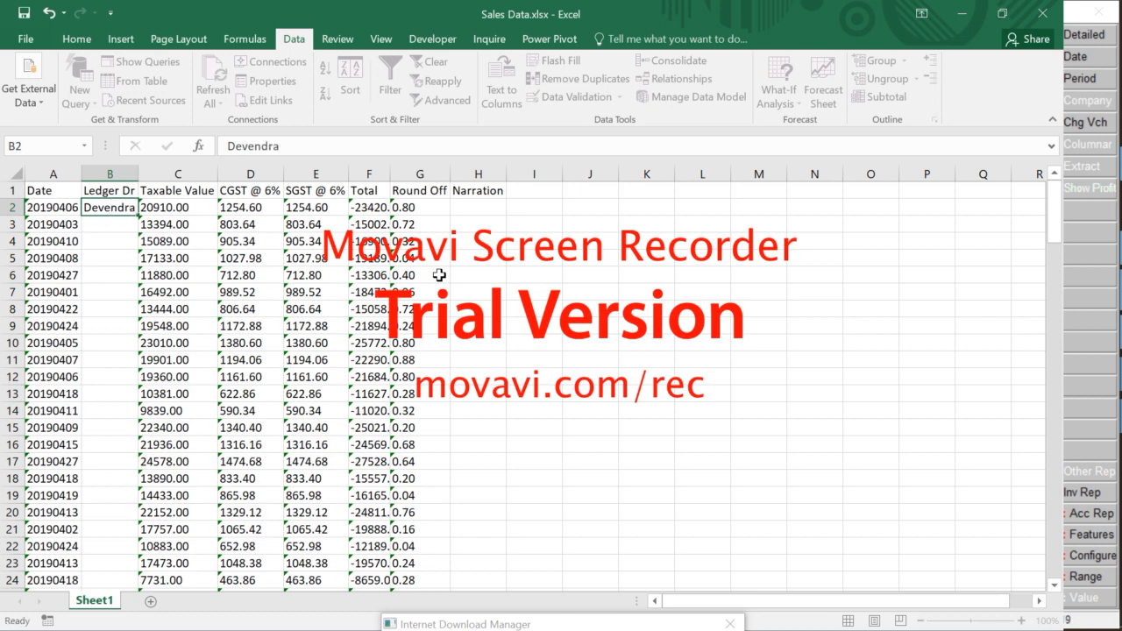
key("Return")
type("Jain")
key("Return")
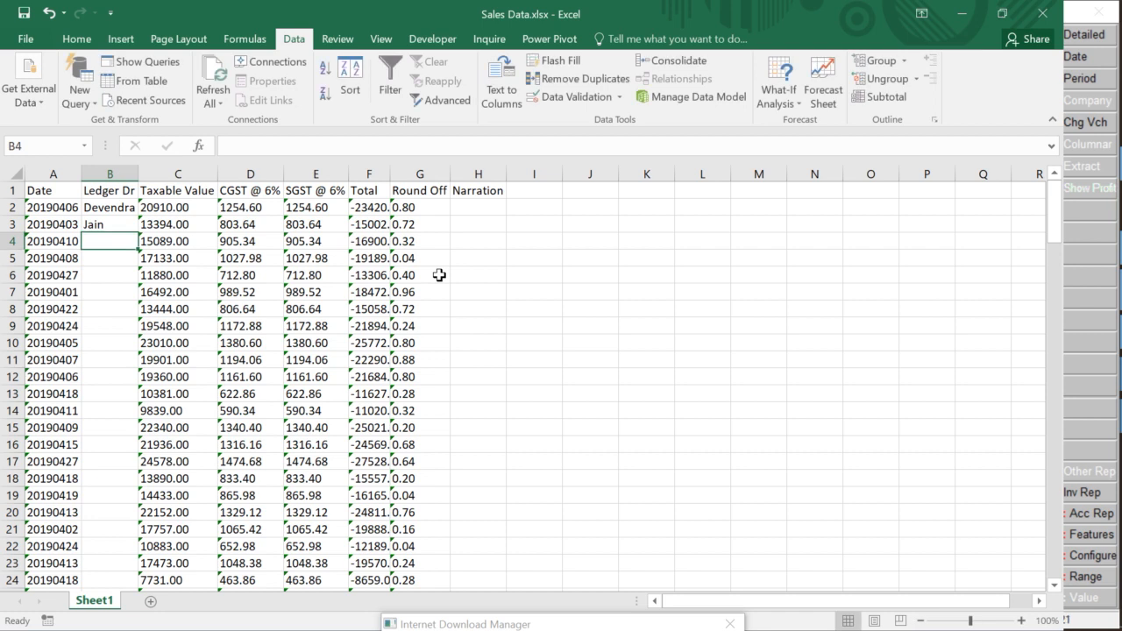
type("Pratik")
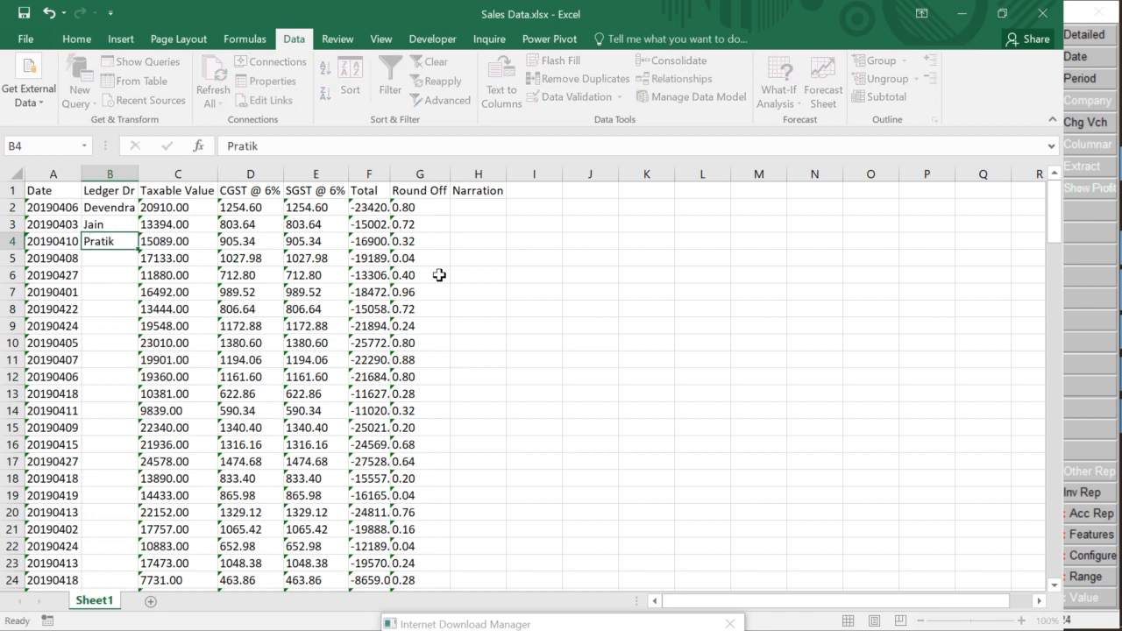
key("Return")
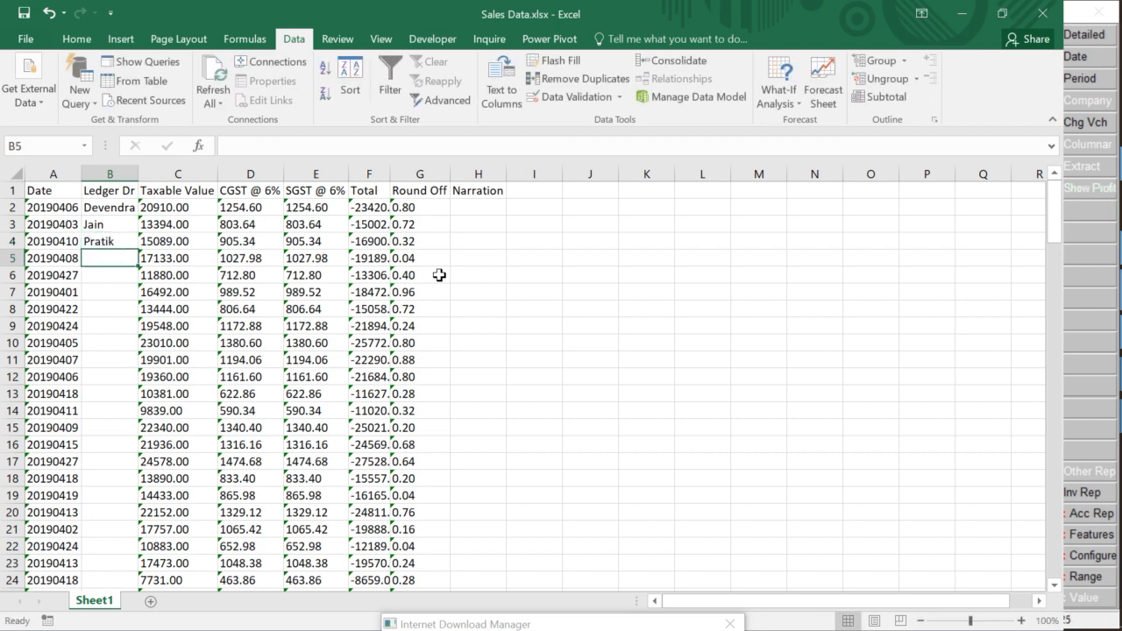
type("Sanjay")
key("Return")
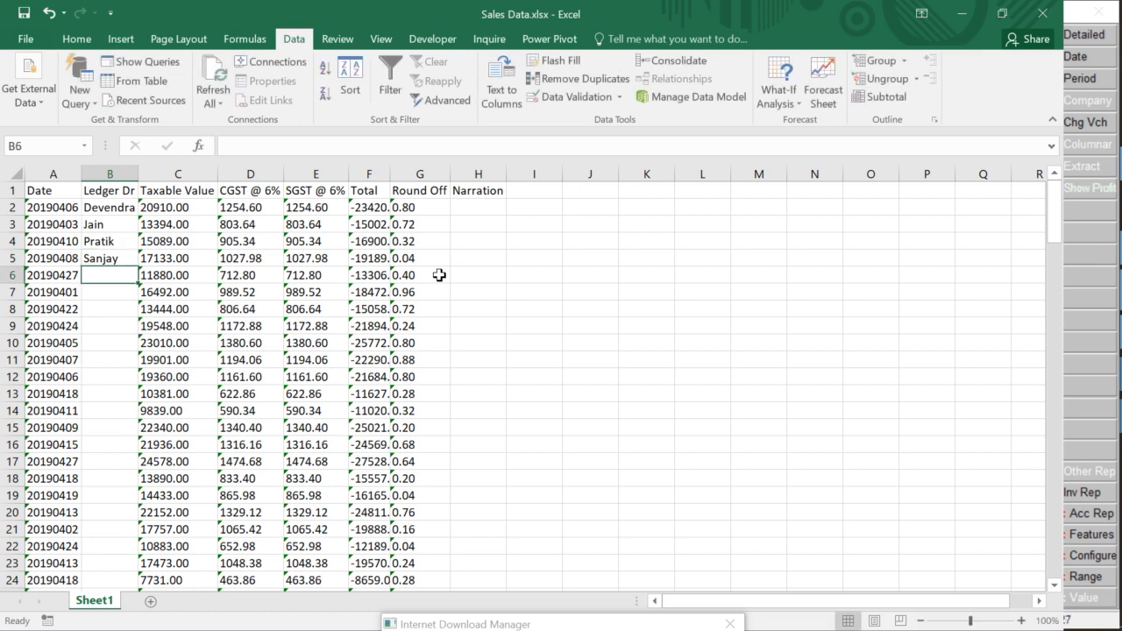
Review the Ledger Dr entries, then bring the tally.imp log forward
key("Up")
key("Up")
key("Up")
key("Up")
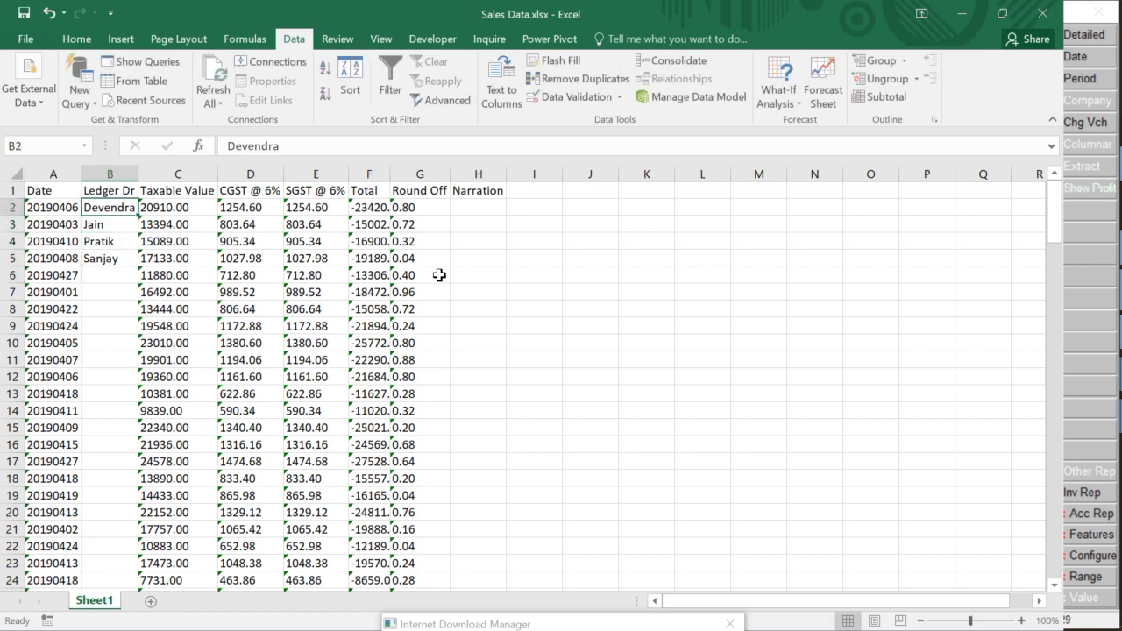
key("Down")
key("Down")
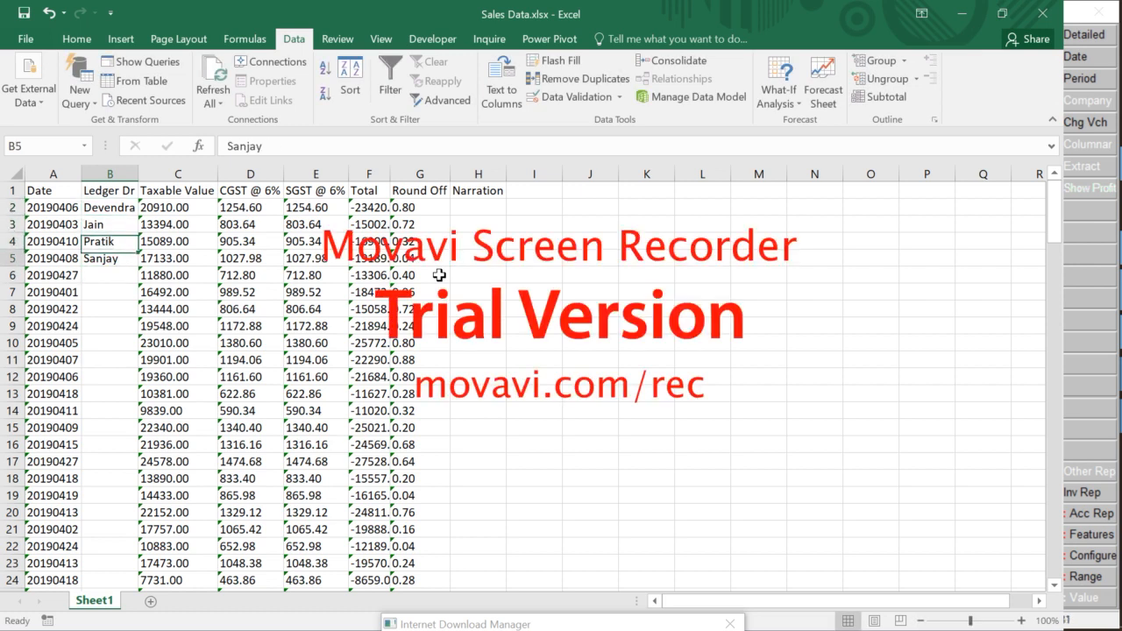
key("Down")
key("Up")
key("Up")
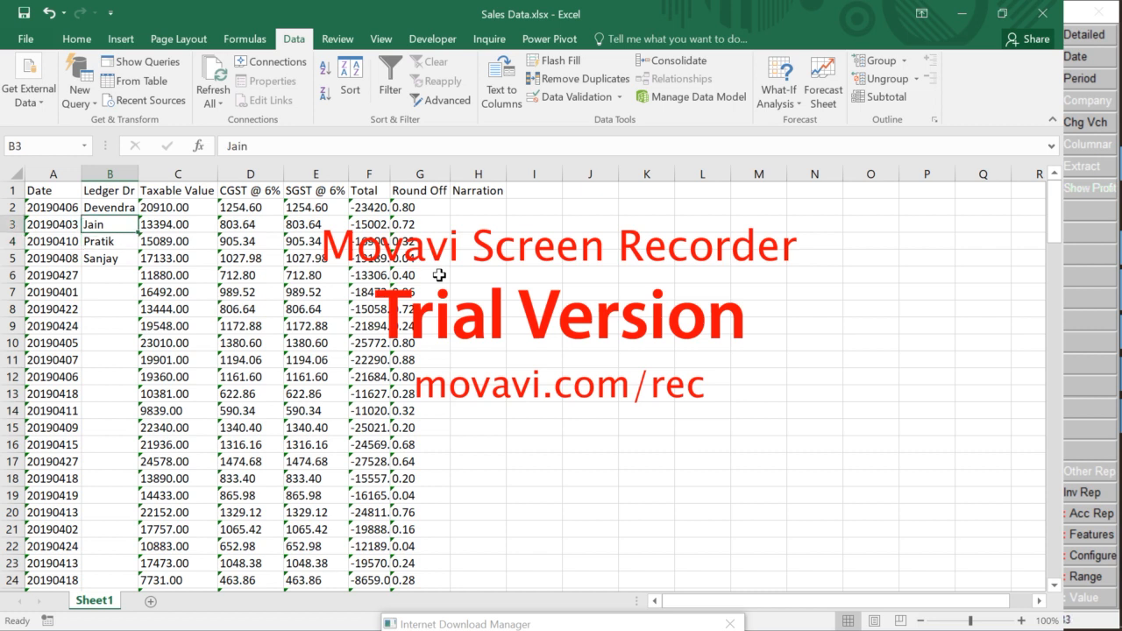
key("Up")
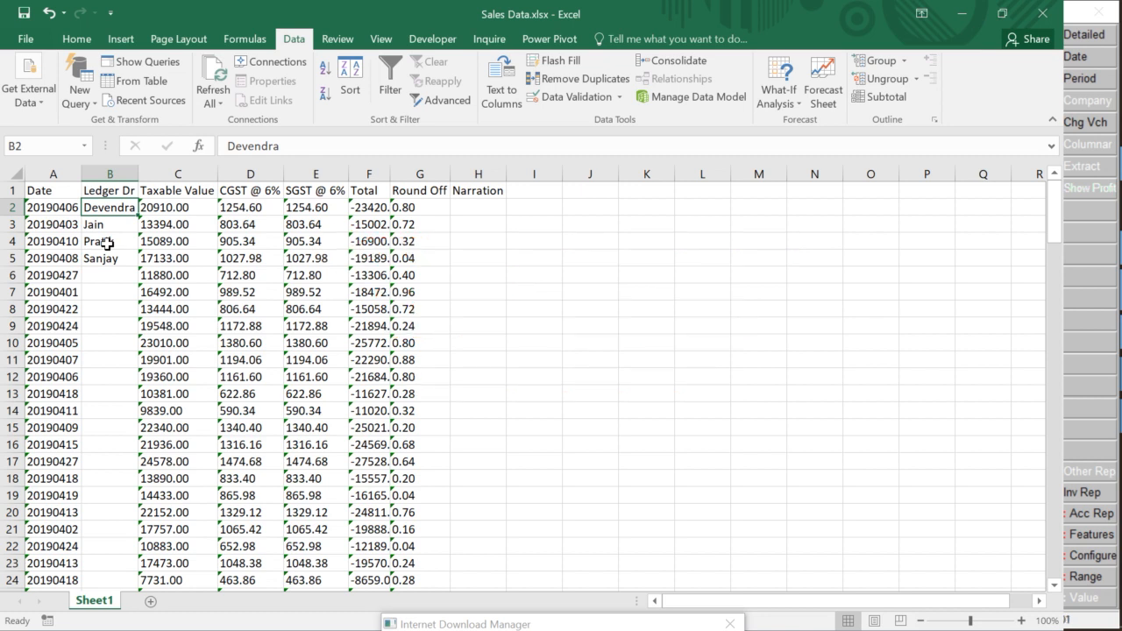
key("alt+Tab")
key("alt+Tab")
key("alt+Tab")
key("alt+Tab")
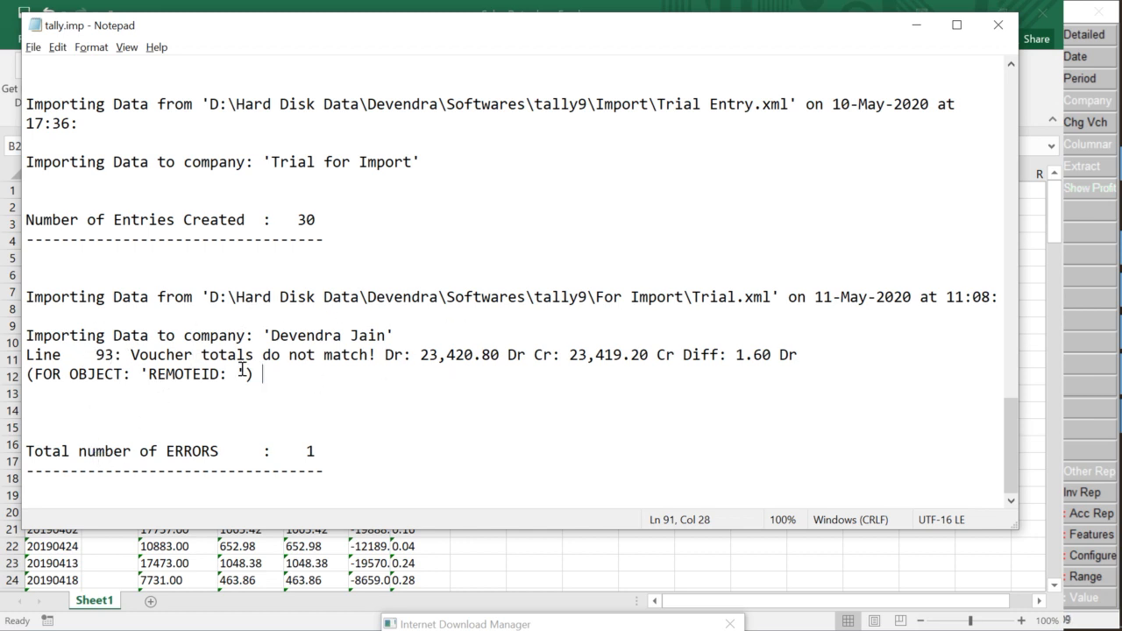
Review the 11:08 import's 1.60 Dr voucher-totals error in tally.imp, then minimise the log
scroll(386, 380, "up", 1)
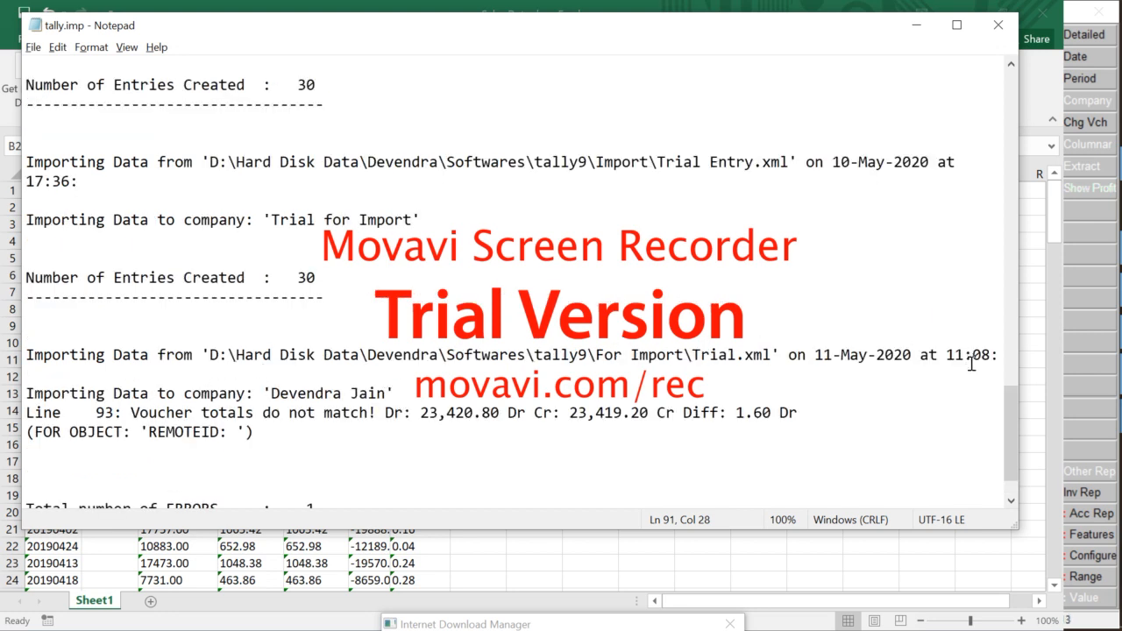
left_click_drag(945, 354, 993, 354)
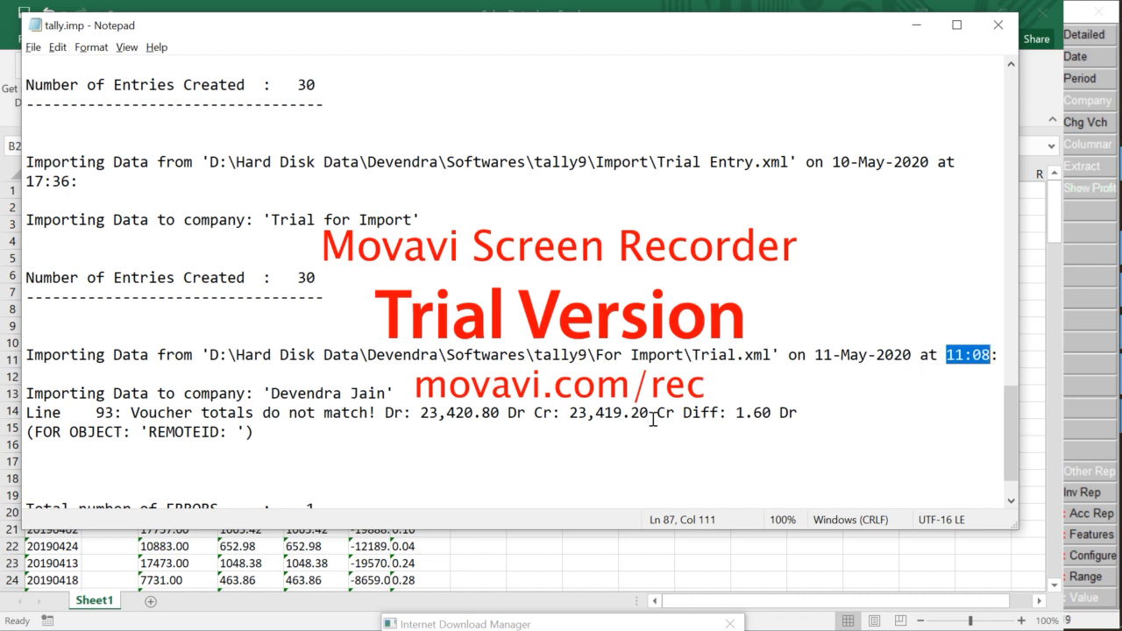
scroll(653, 419, "down", 1)
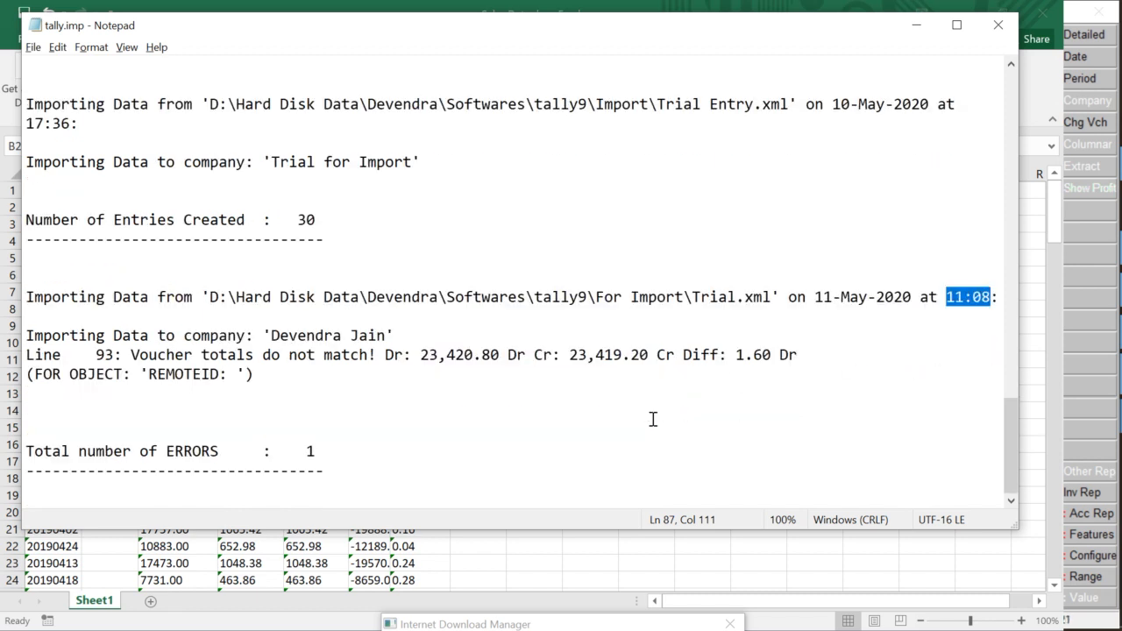
left_click(917, 26)
key("alt+Tab")
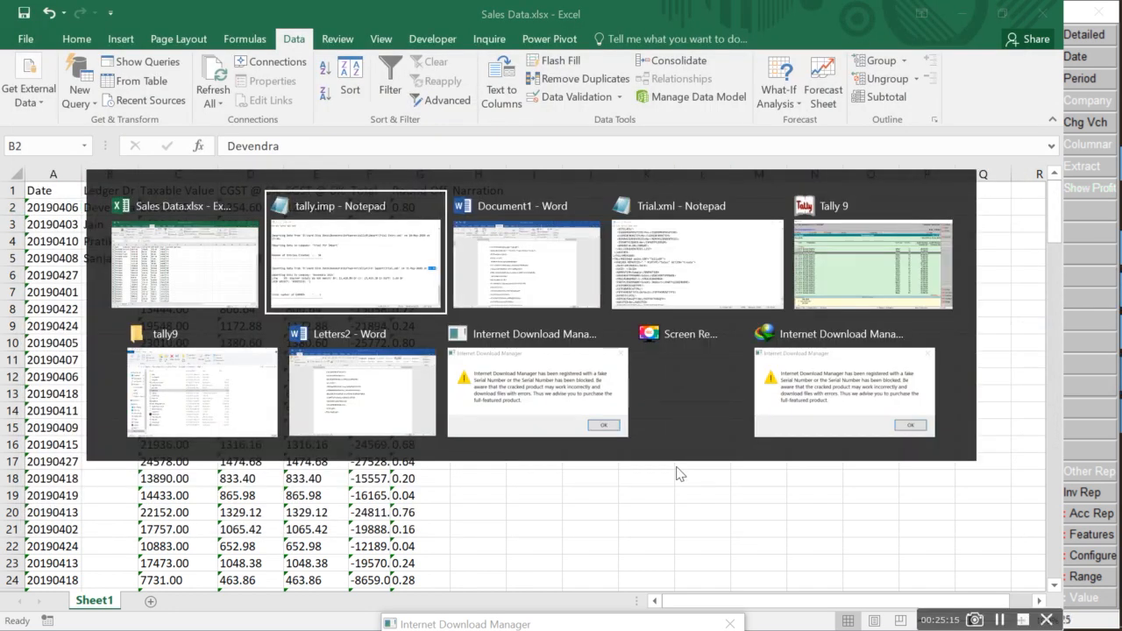
Return to the Sales Data workbook and insert a new blank Sheet2
key("alt+Tab")
key("alt+Tab")
key("alt+shift+Tab")
key("alt+shift+Tab")
key("Escape")
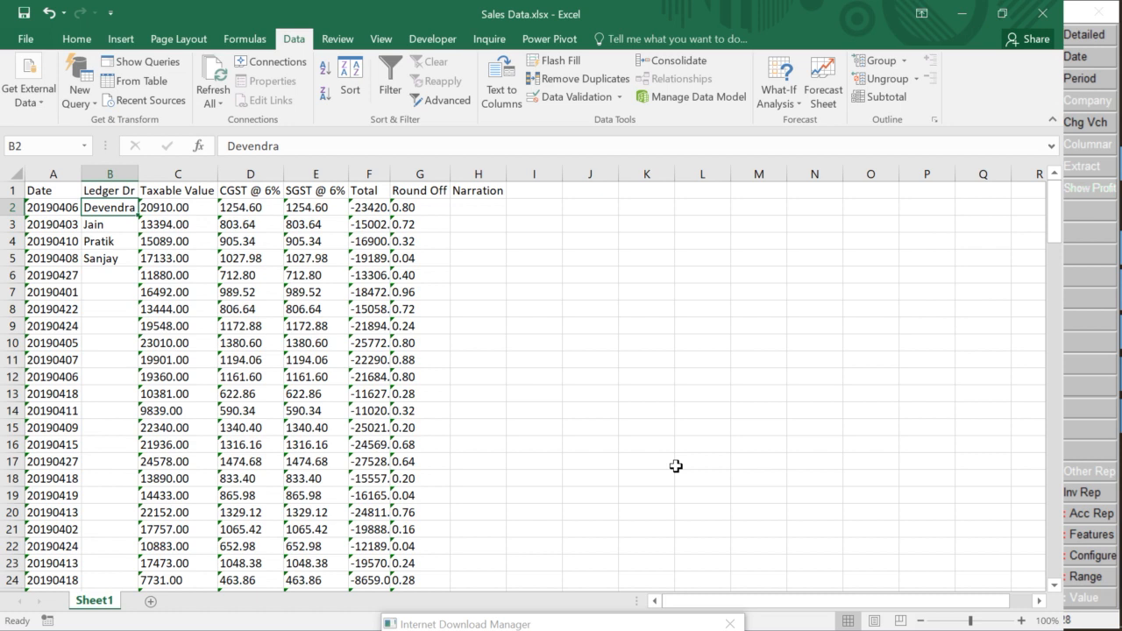
key("shift+F11")
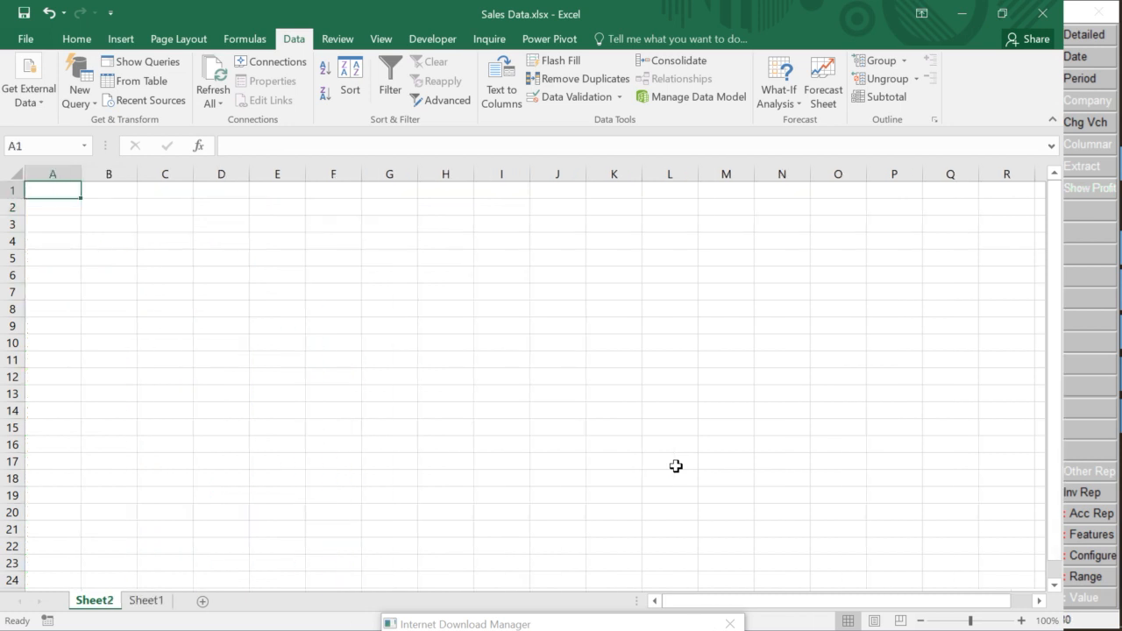
Type the contact's e-mail address into cell A3 as a hyperlink
key("Down")
key("Down")
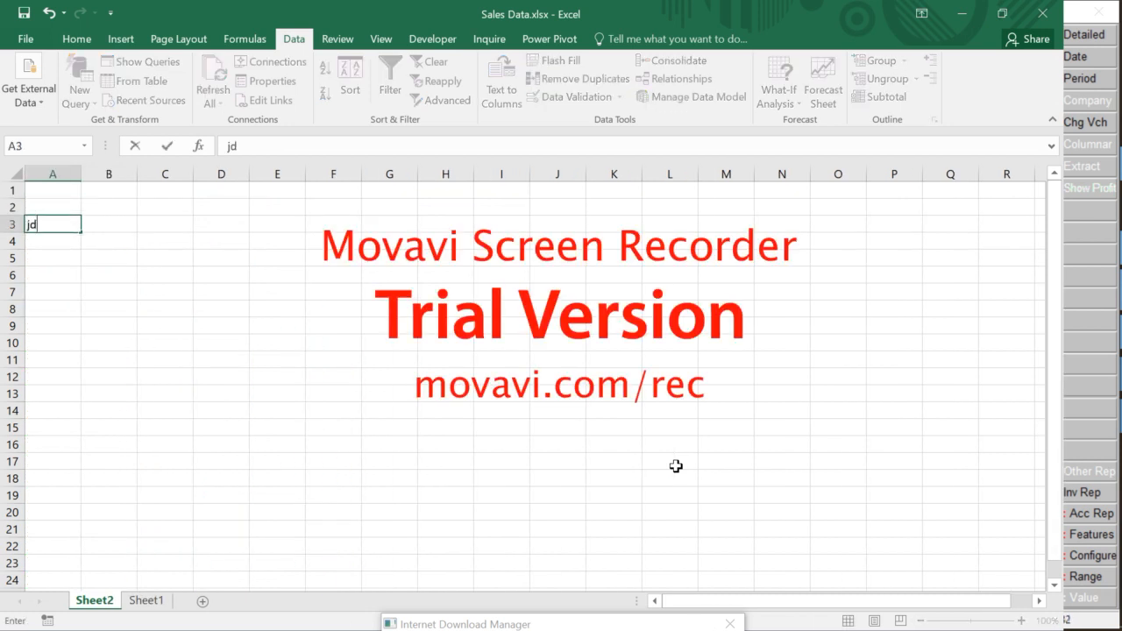
key("Tab")
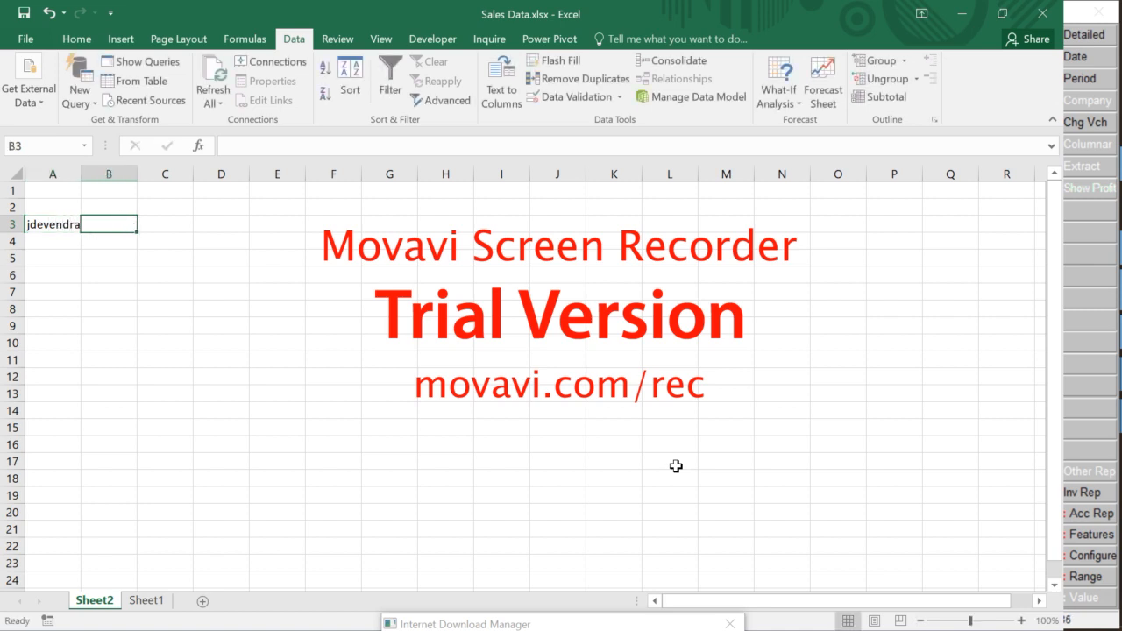
key("Left")
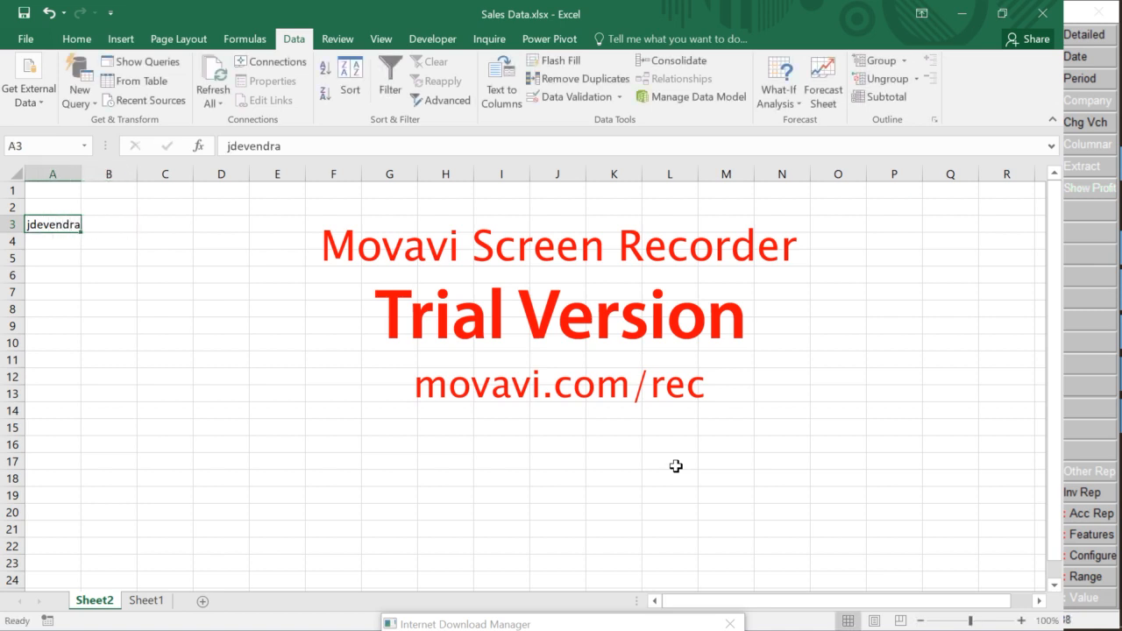
key("F2")
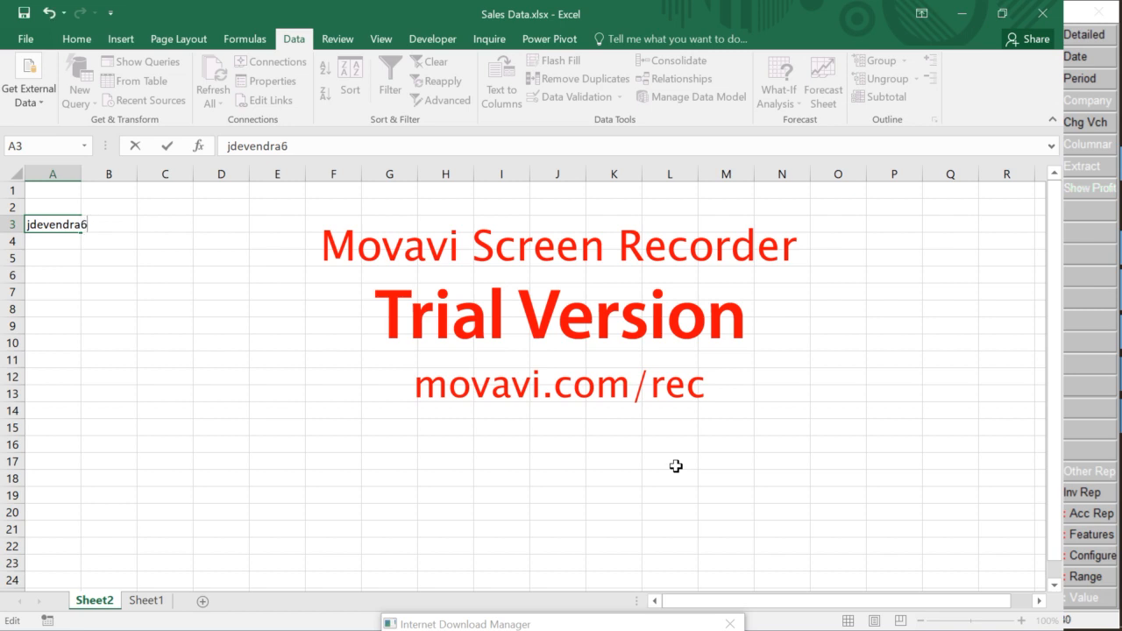
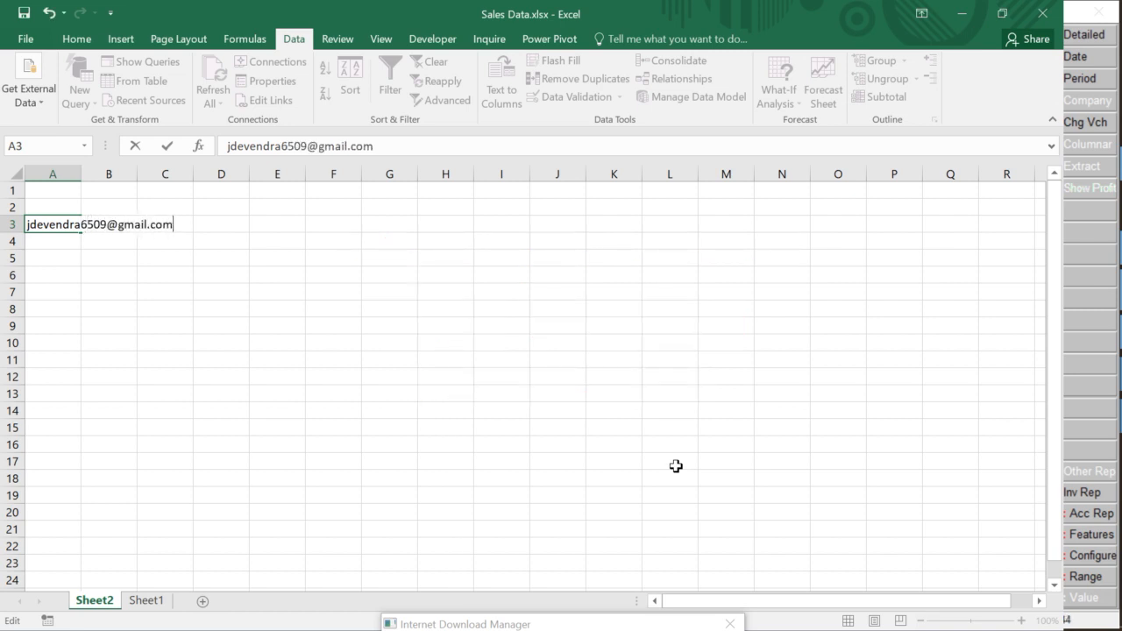
key("shift+Home")
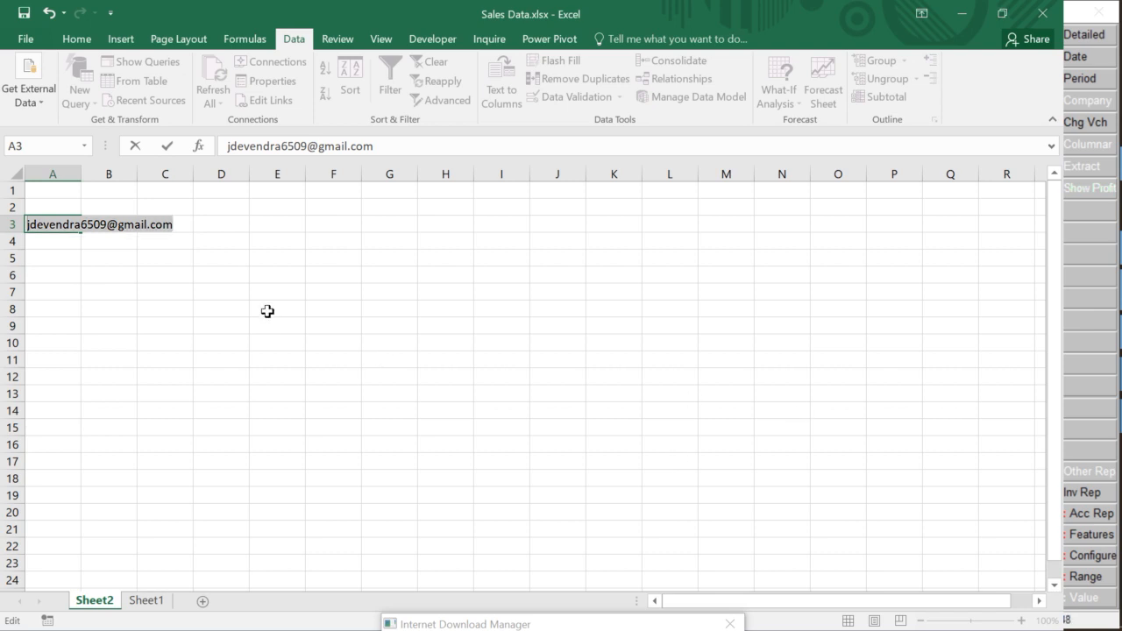
key("Return")
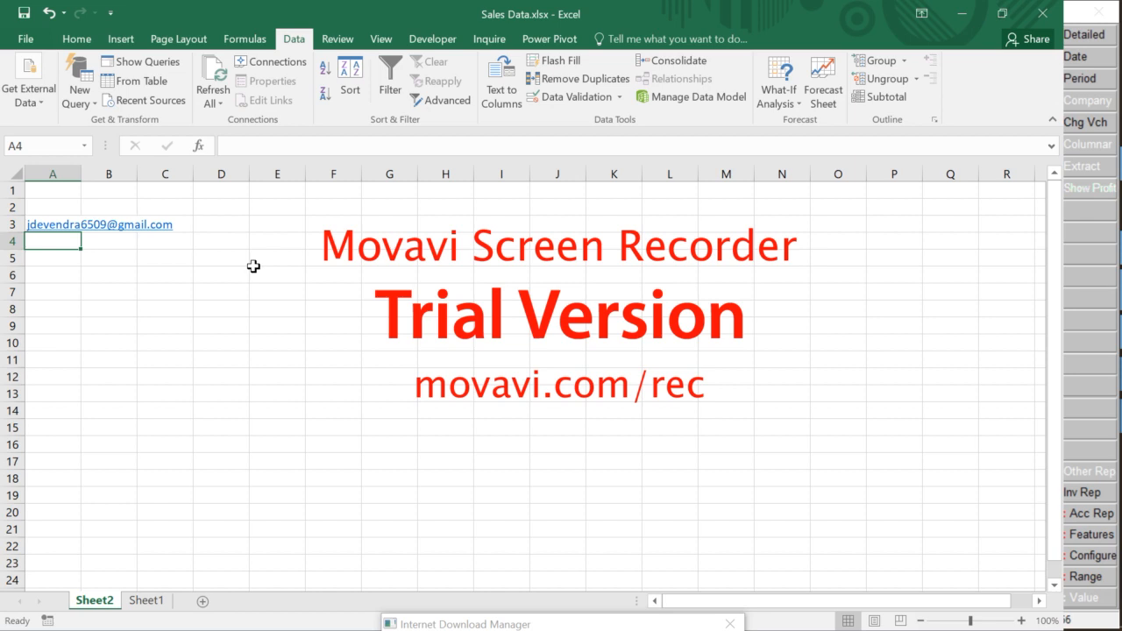
Check the e-mail address entered in cell A3
key("Right")
key("Right")
key("Right")
key("Left")
key("Left")
key("Left")
key("Up")
key("Down")
key("Down")
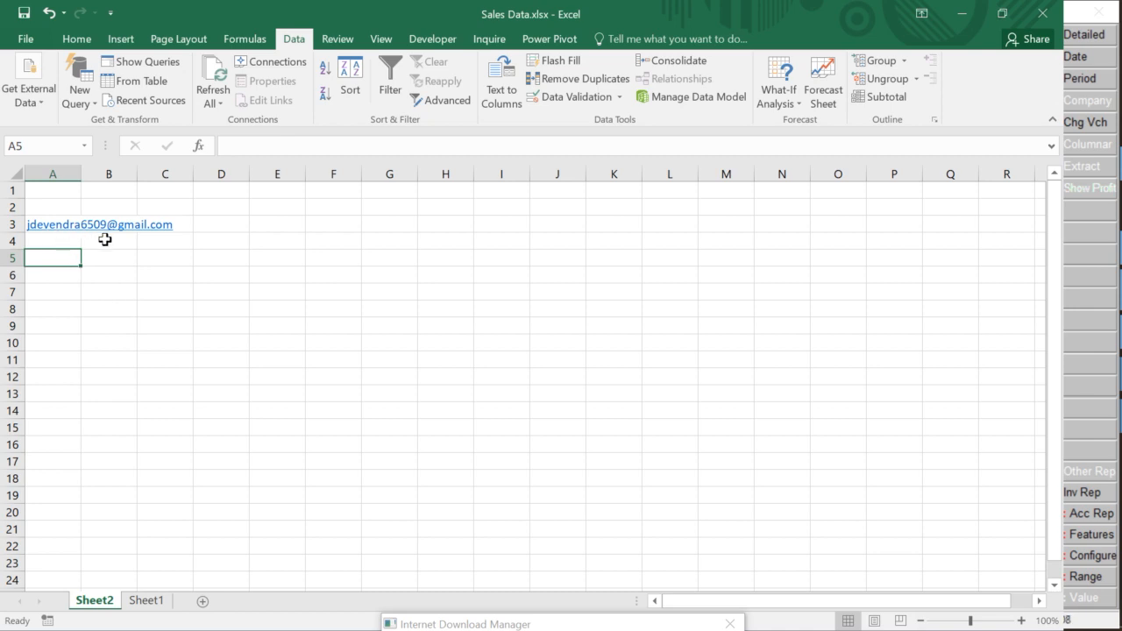
key("Up")
key("Up")
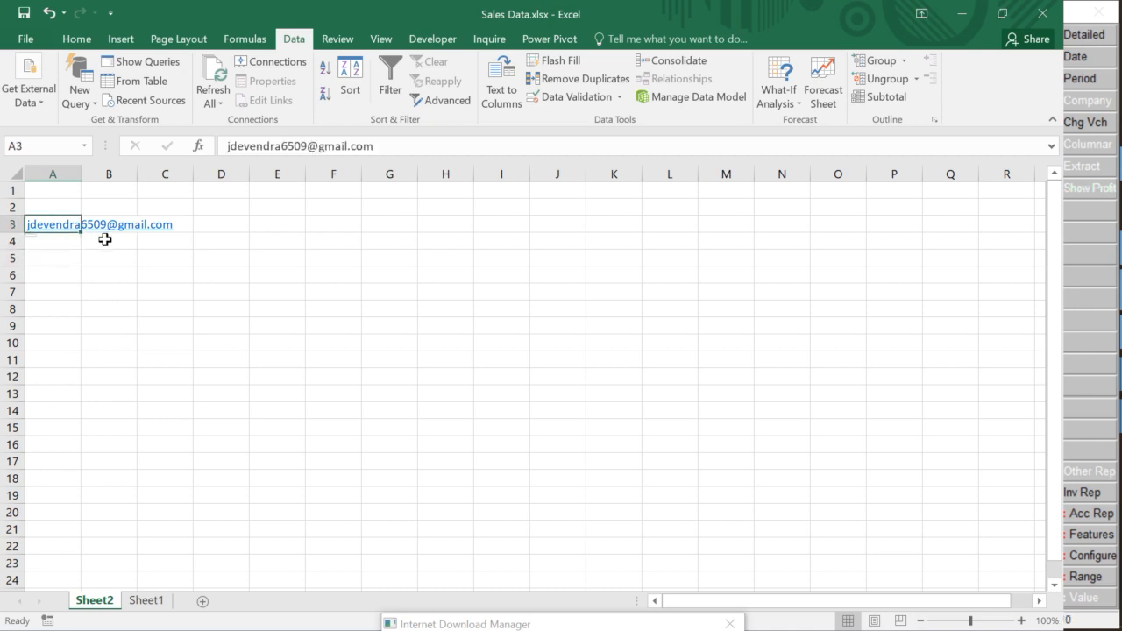
key("Down")
key("Up")
key("Down")
key("Down")
key("Down")
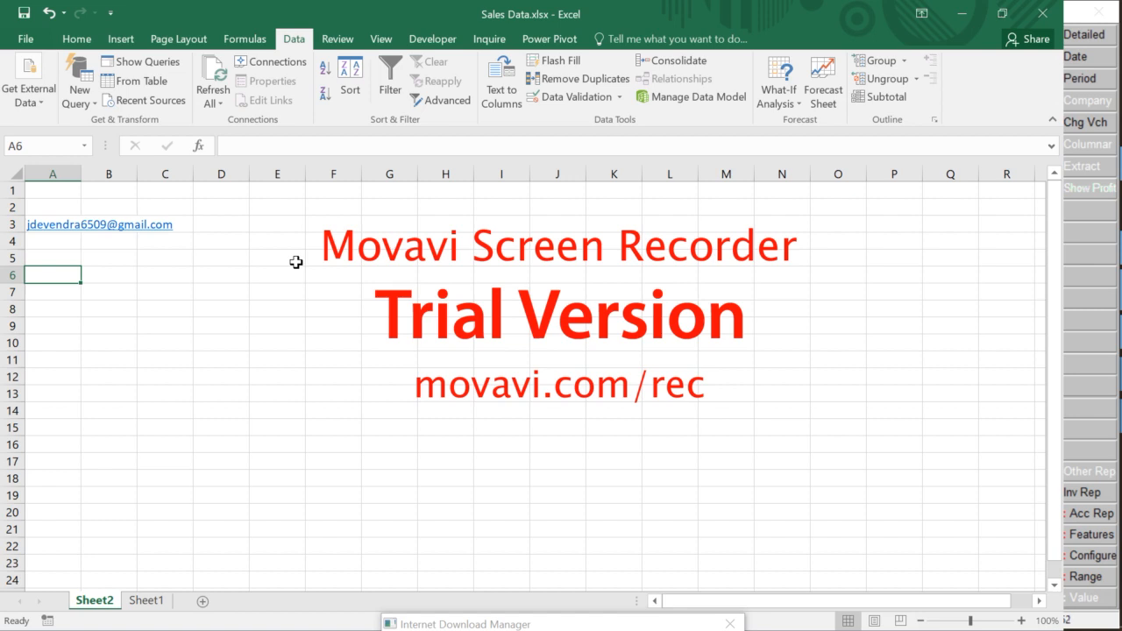
scroll(297, 262, "down", 2)
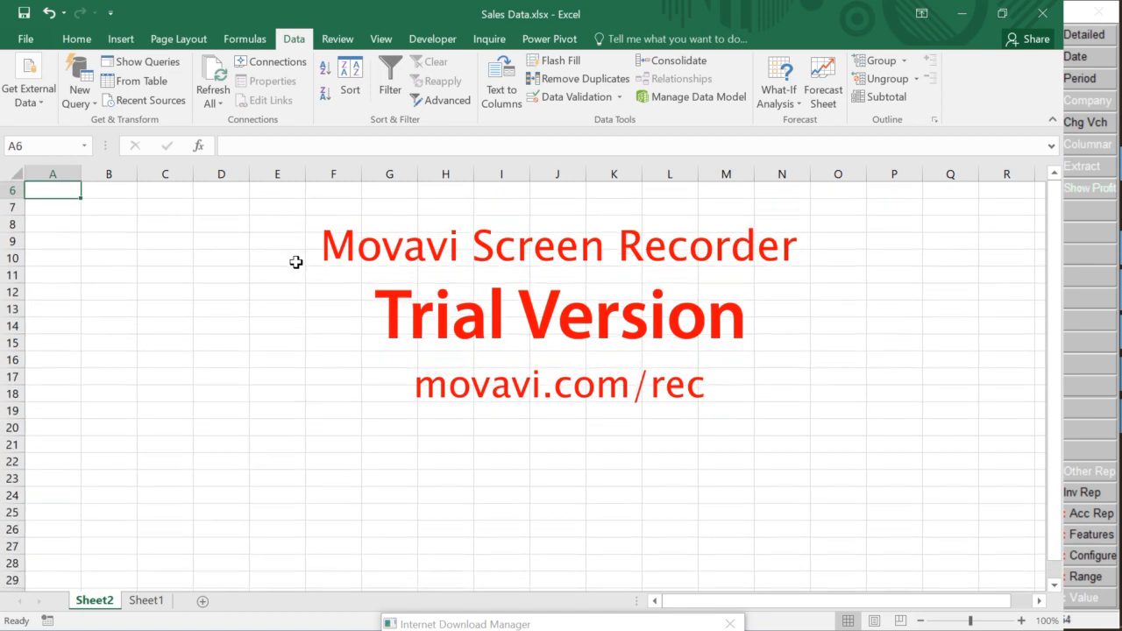
scroll(297, 262, "up", 3)
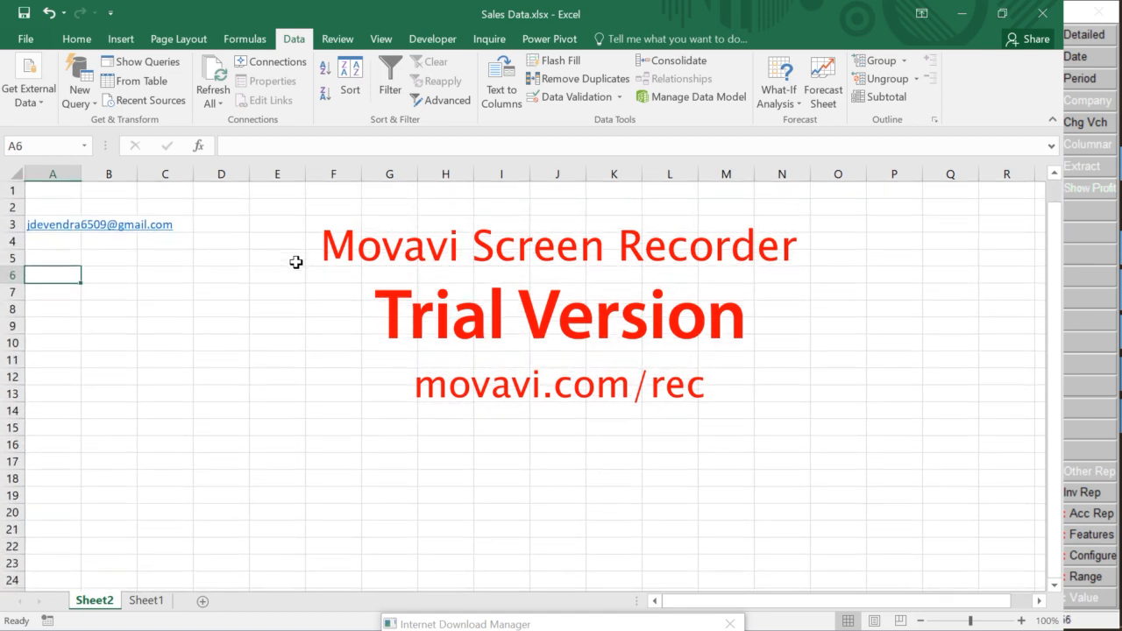